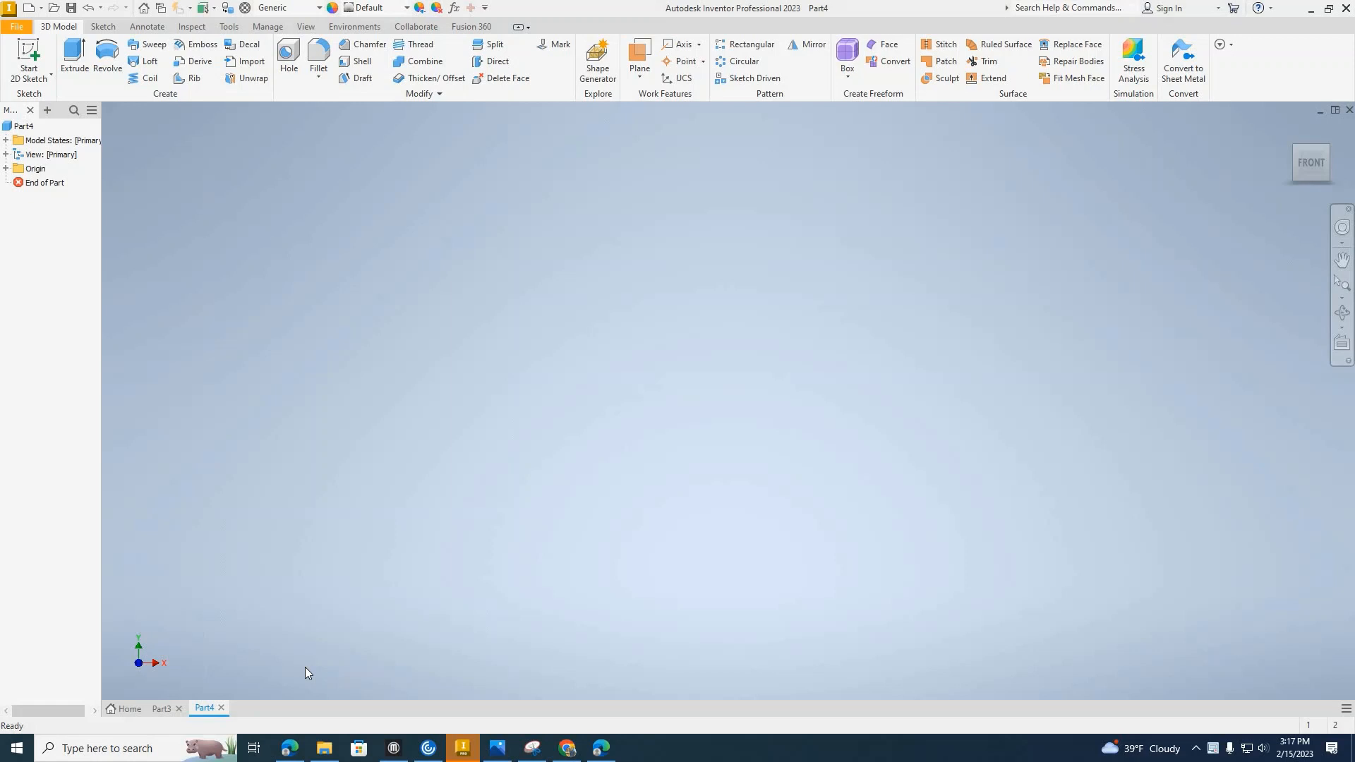
Start a 2D sketch on the front XY plane.
{"action": "left_click", "coordinate": [30, 51]}
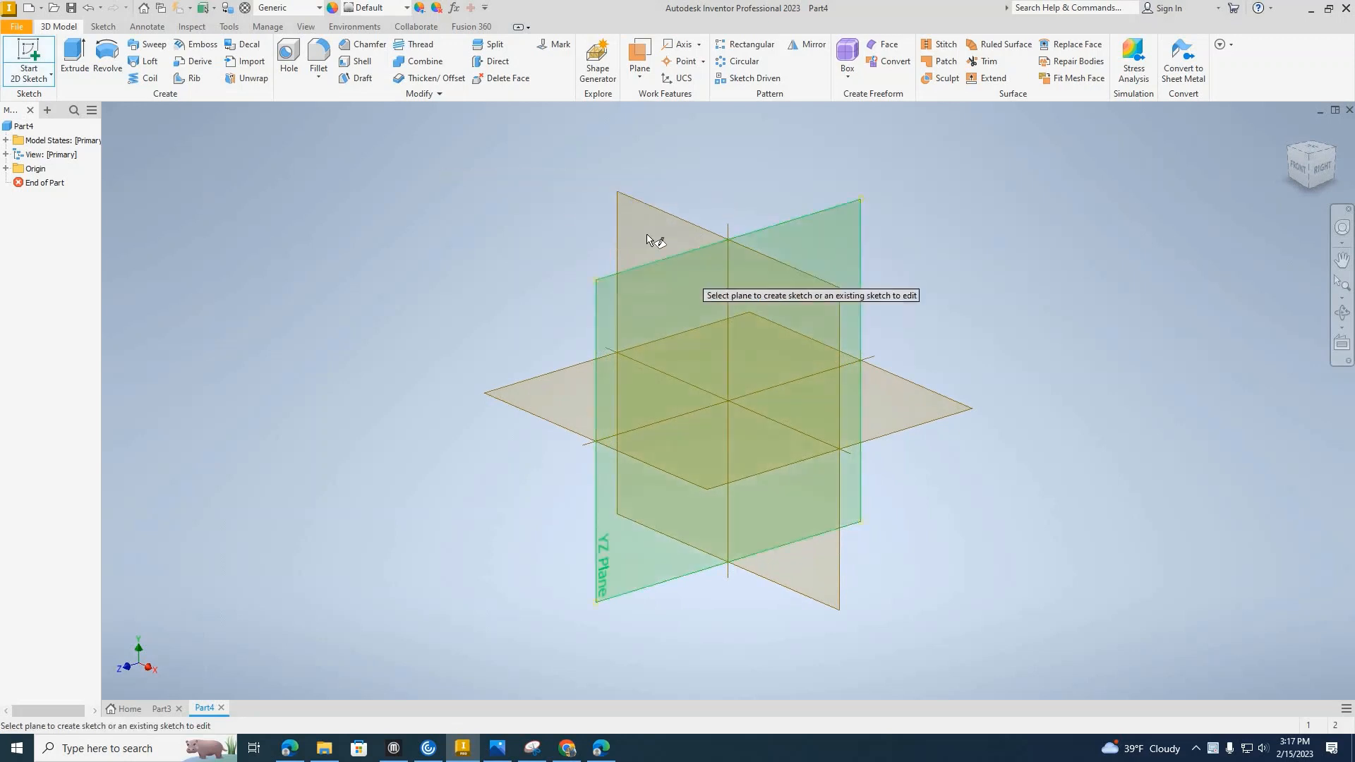
{"action": "left_click", "coordinate": [647, 236]}
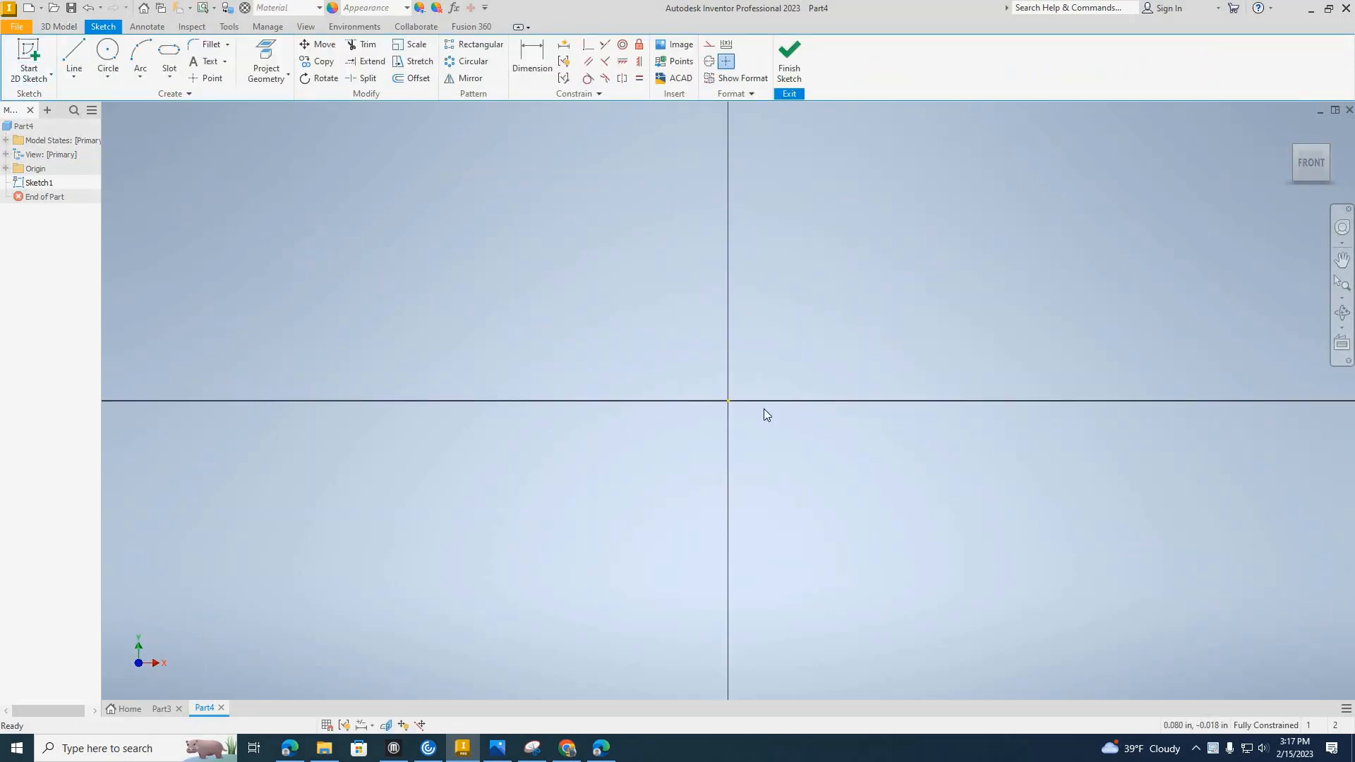
Switch to Chrome and open the eBay Green Bay Packers logo with PACKERS lettering from the image results.
{"action": "left_click", "coordinate": [568, 747]}
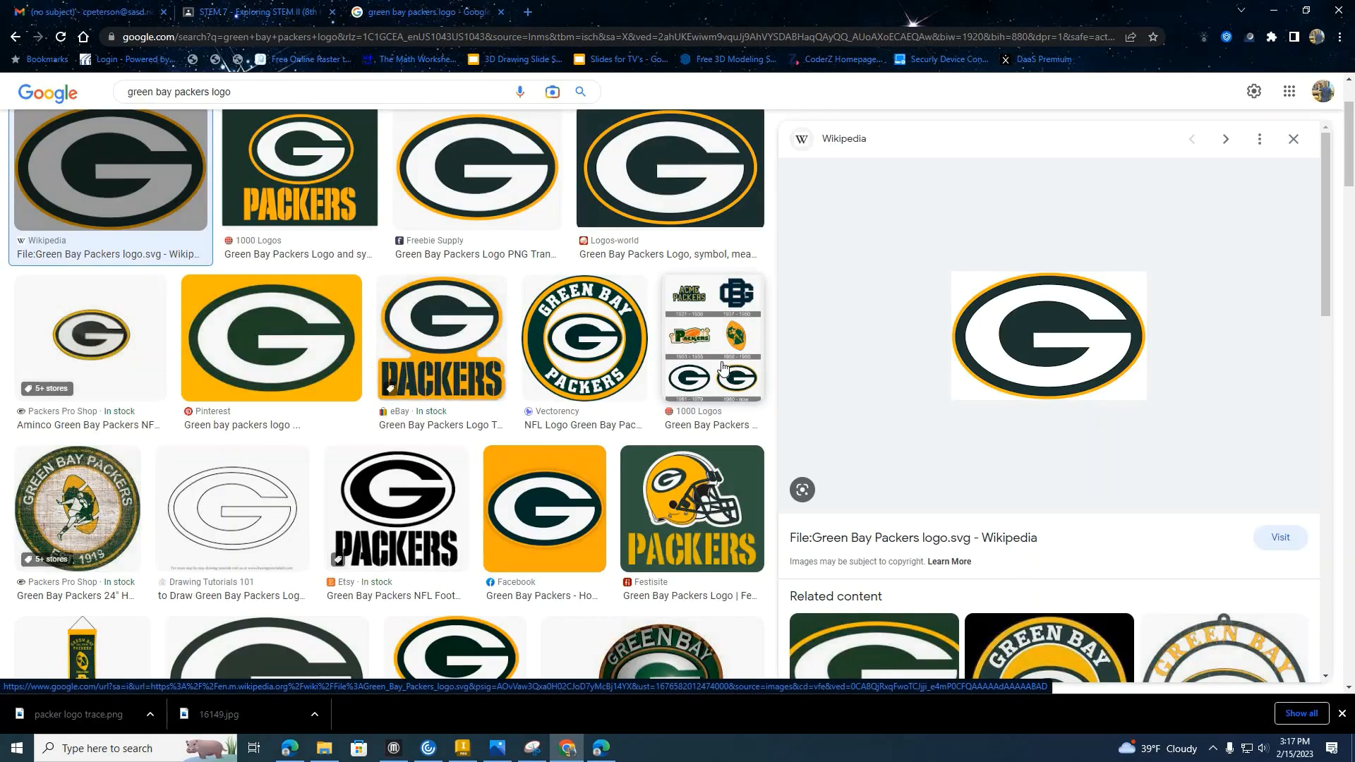
{"action": "scroll", "coordinate": [606, 353], "scroll_direction": "up", "scroll_amount": 2}
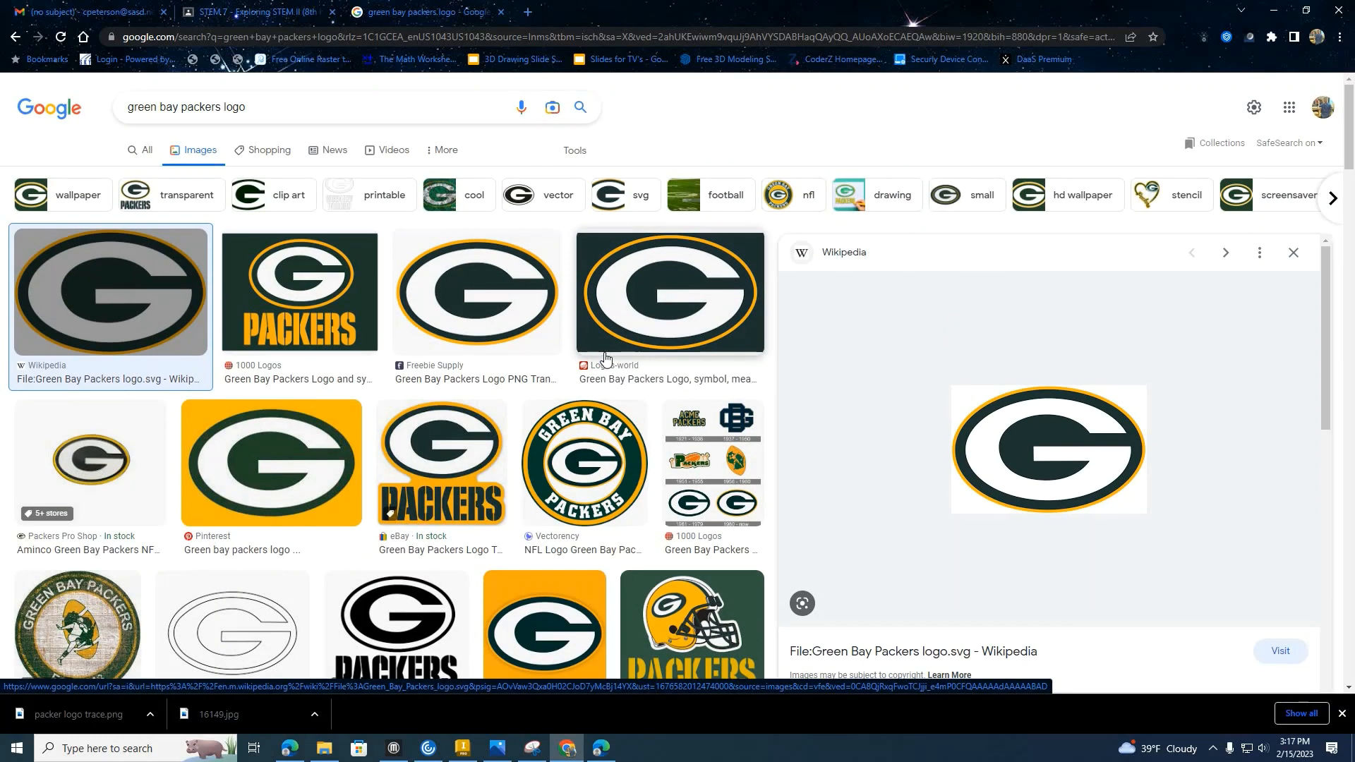
{"action": "scroll", "coordinate": [461, 374], "scroll_direction": "down", "scroll_amount": 2}
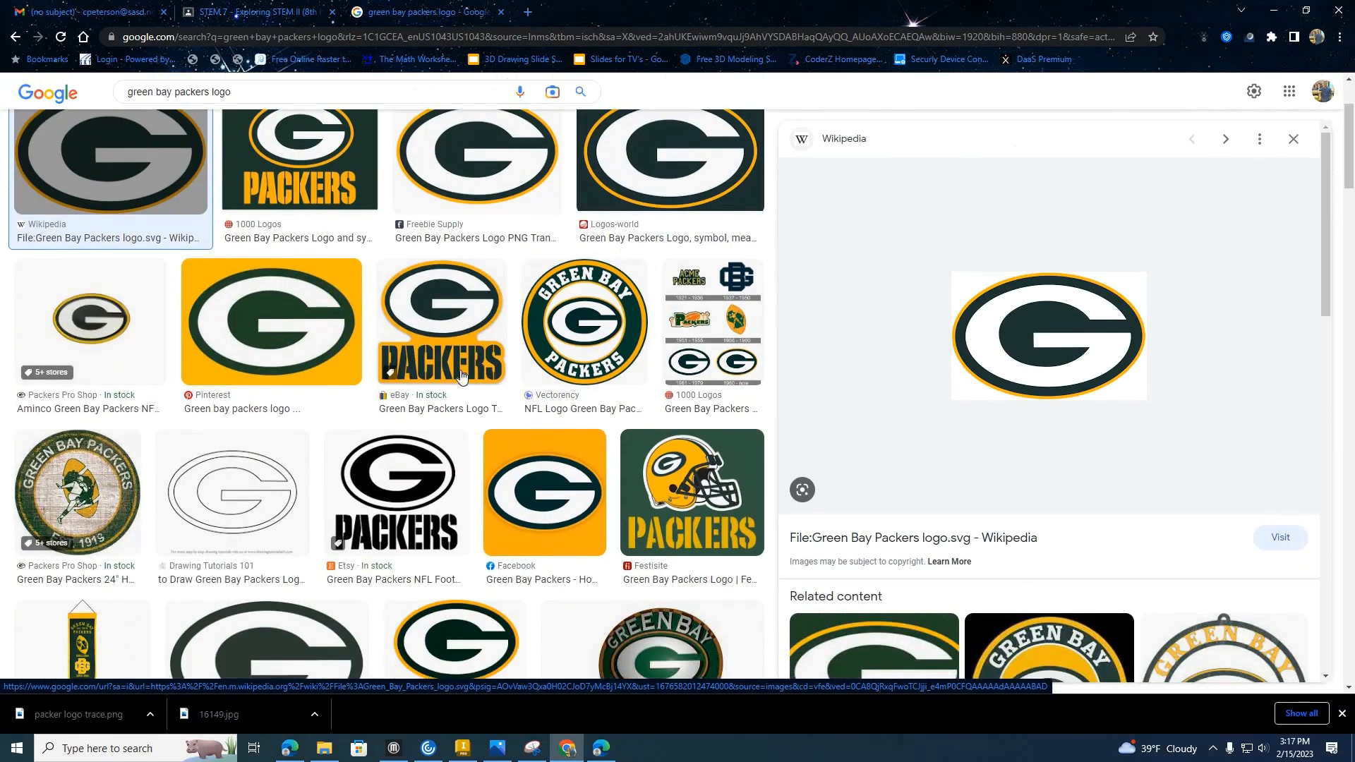
{"action": "left_click", "coordinate": [452, 335]}
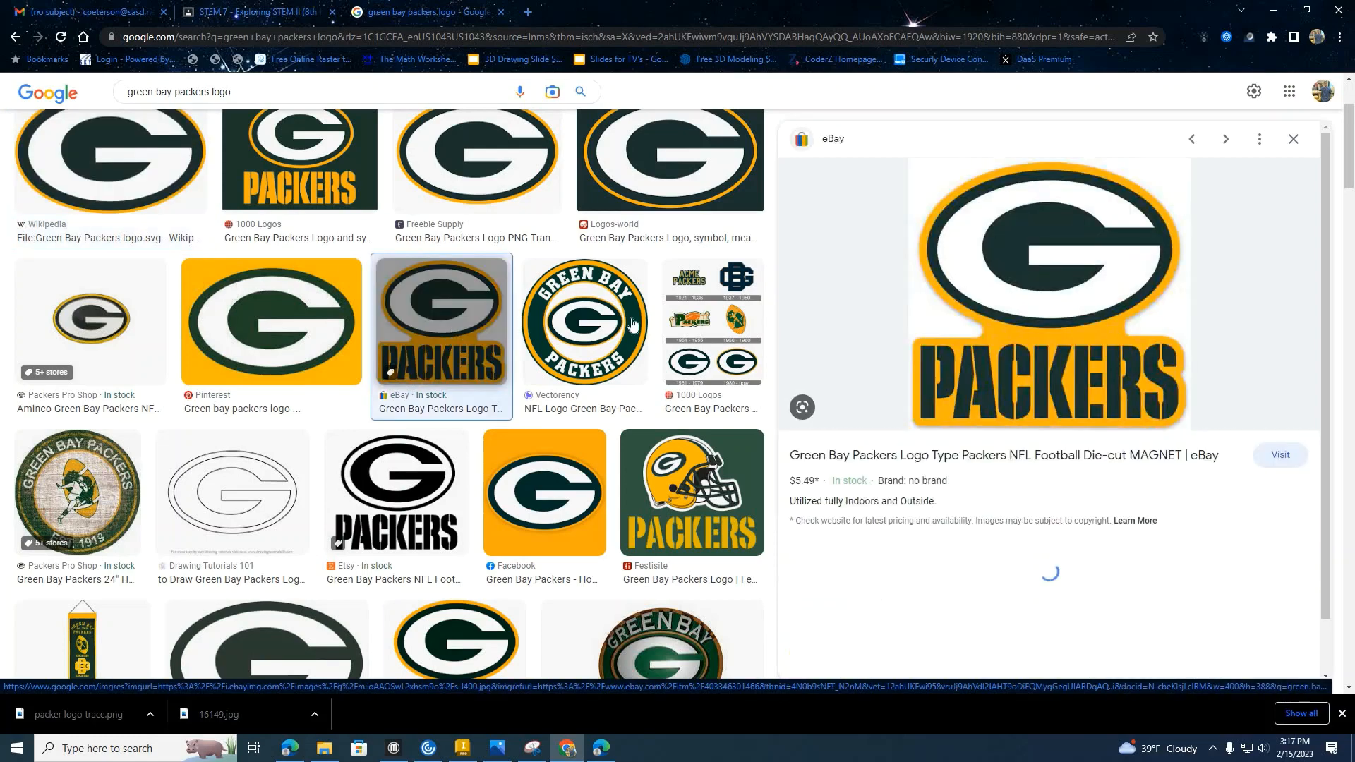
Save the previewed logo image as a JPEG named "packer logo trace 1".
{"action": "right_click", "coordinate": [1080, 289]}
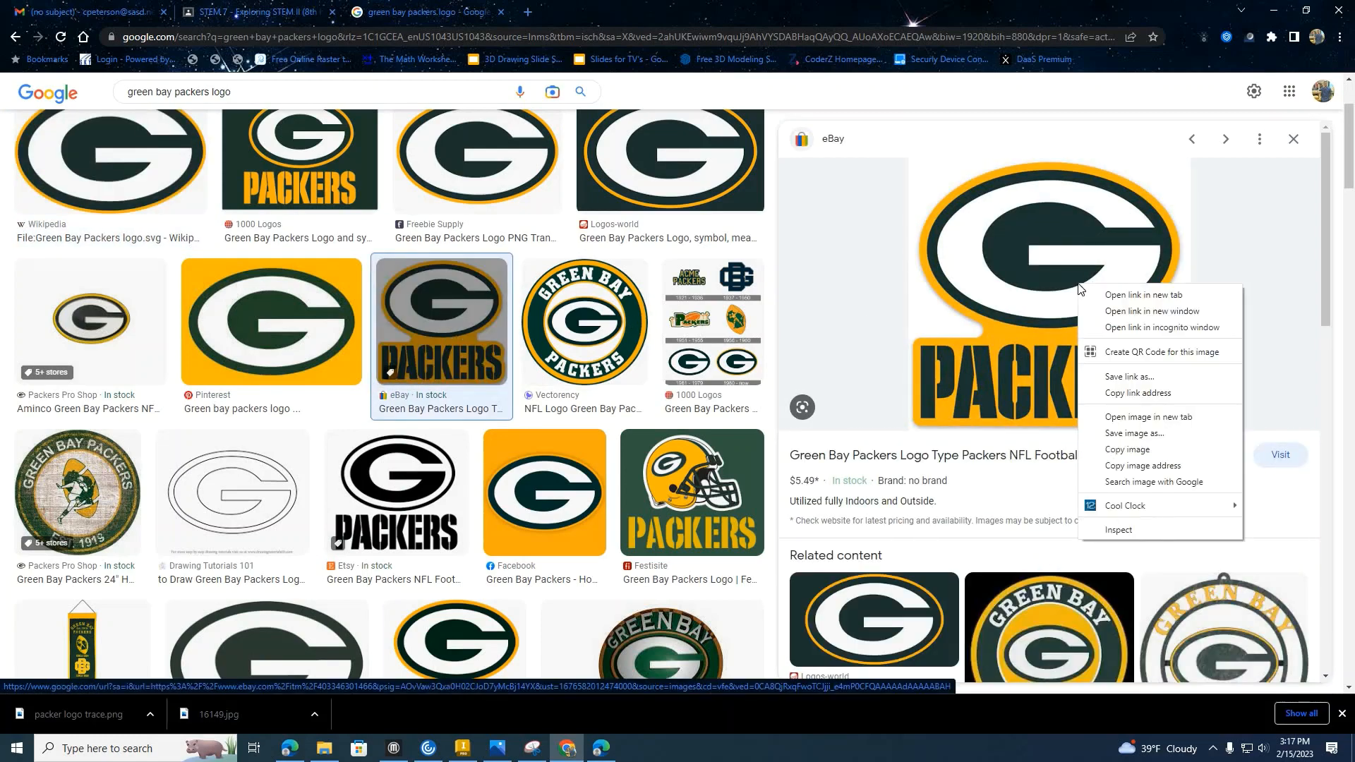
{"action": "left_click", "coordinate": [1141, 432]}
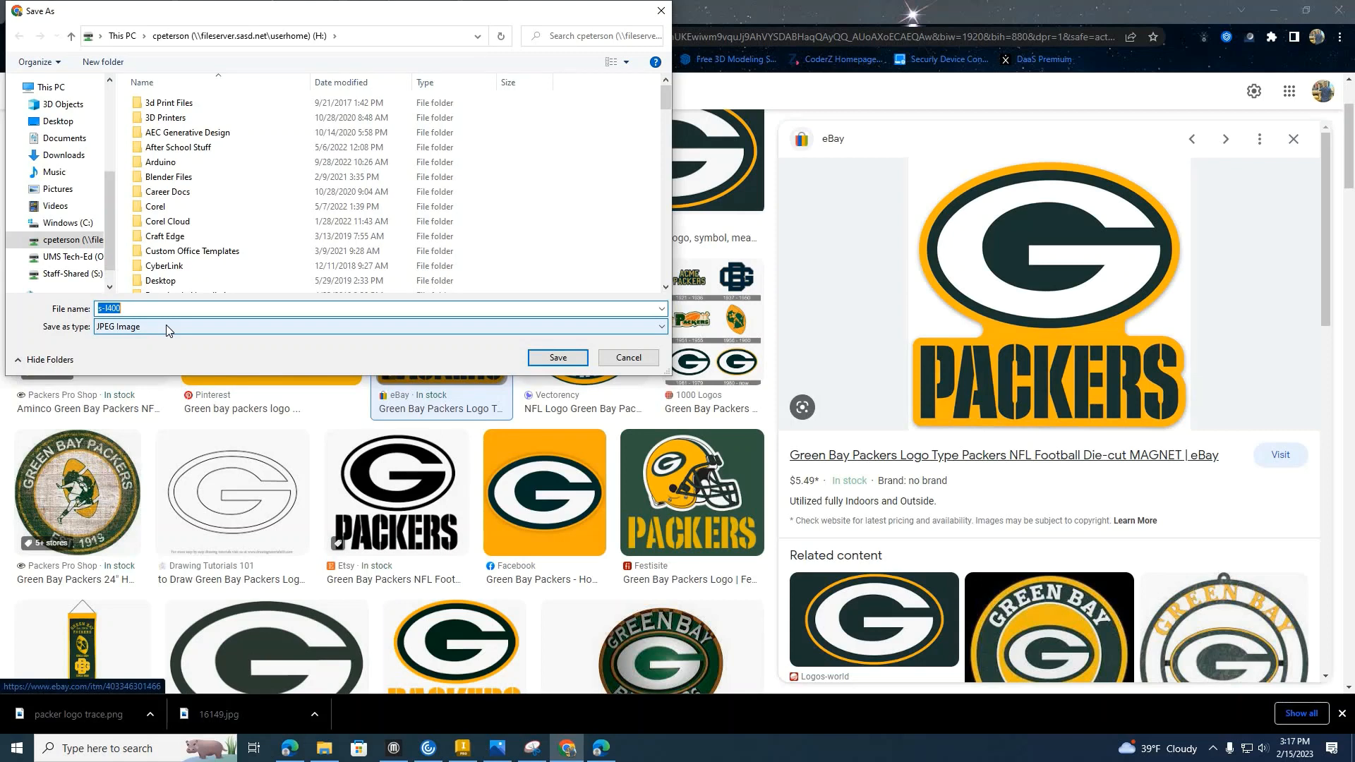
{"action": "type", "text": "paclke"}
{"action": "key", "text": "BackSpace"}
{"action": "key", "text": "BackSpace"}
{"action": "key", "text": "BackSpace"}
{"action": "type", "text": "ker logo trace 1"}
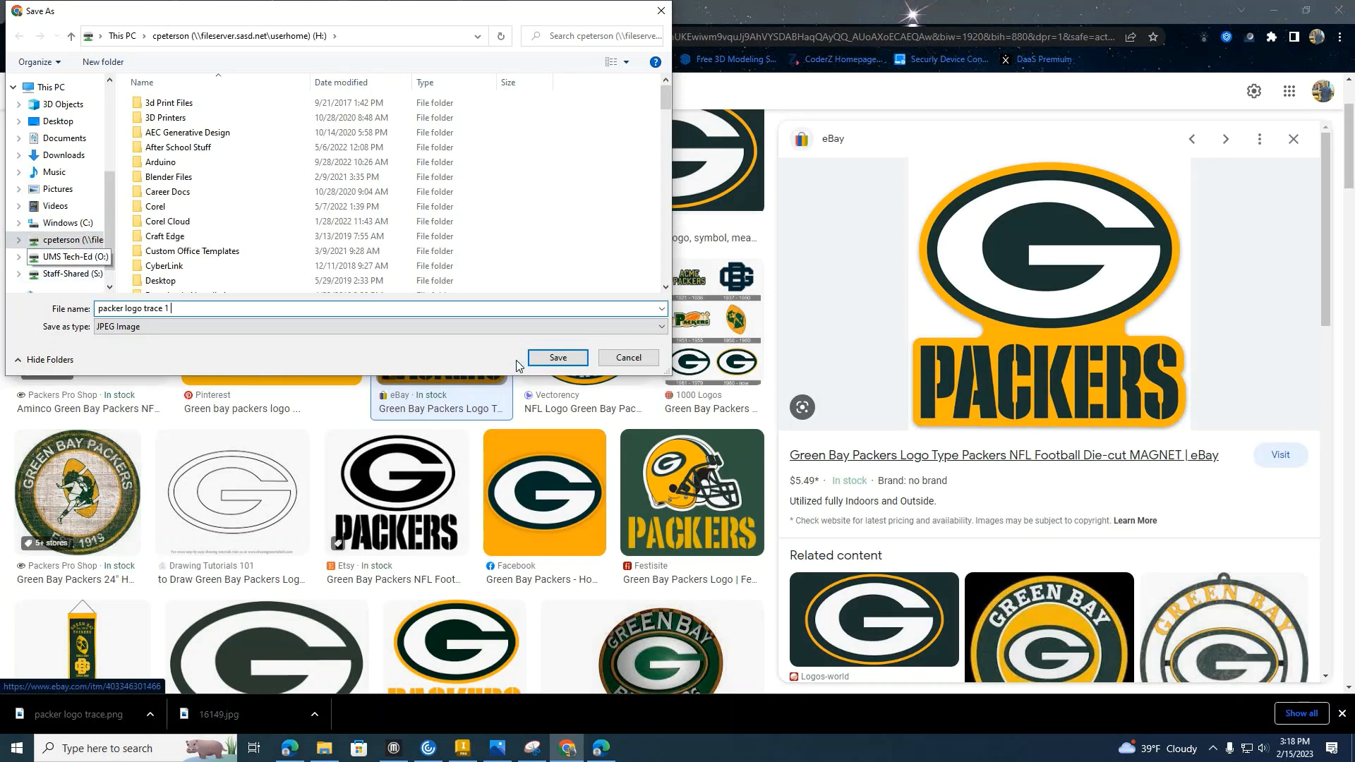
{"action": "left_click", "coordinate": [558, 358]}
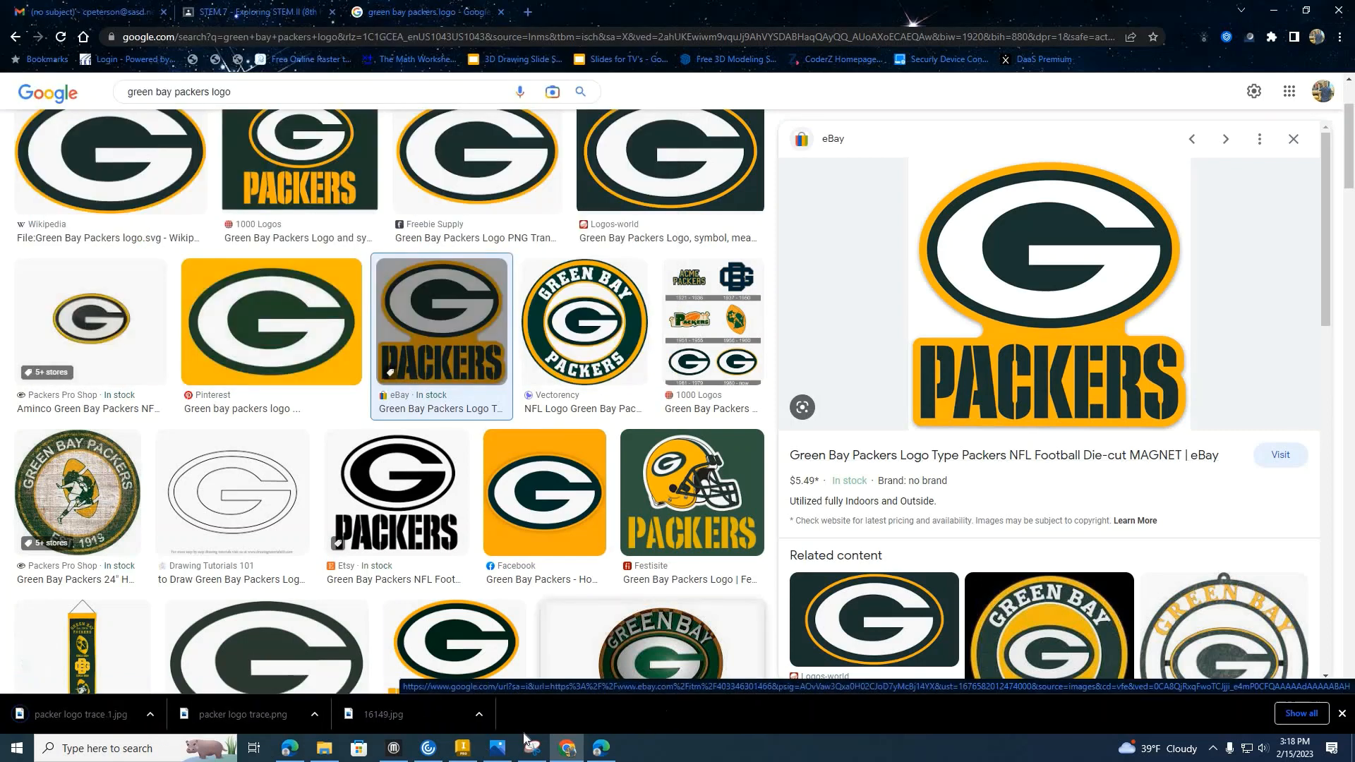
Switch to Inventor and insert one copy of packer logo trace 1.jpg into the sketch, its upper-left corner above and left of the origin.
{"action": "left_click", "coordinate": [466, 749]}
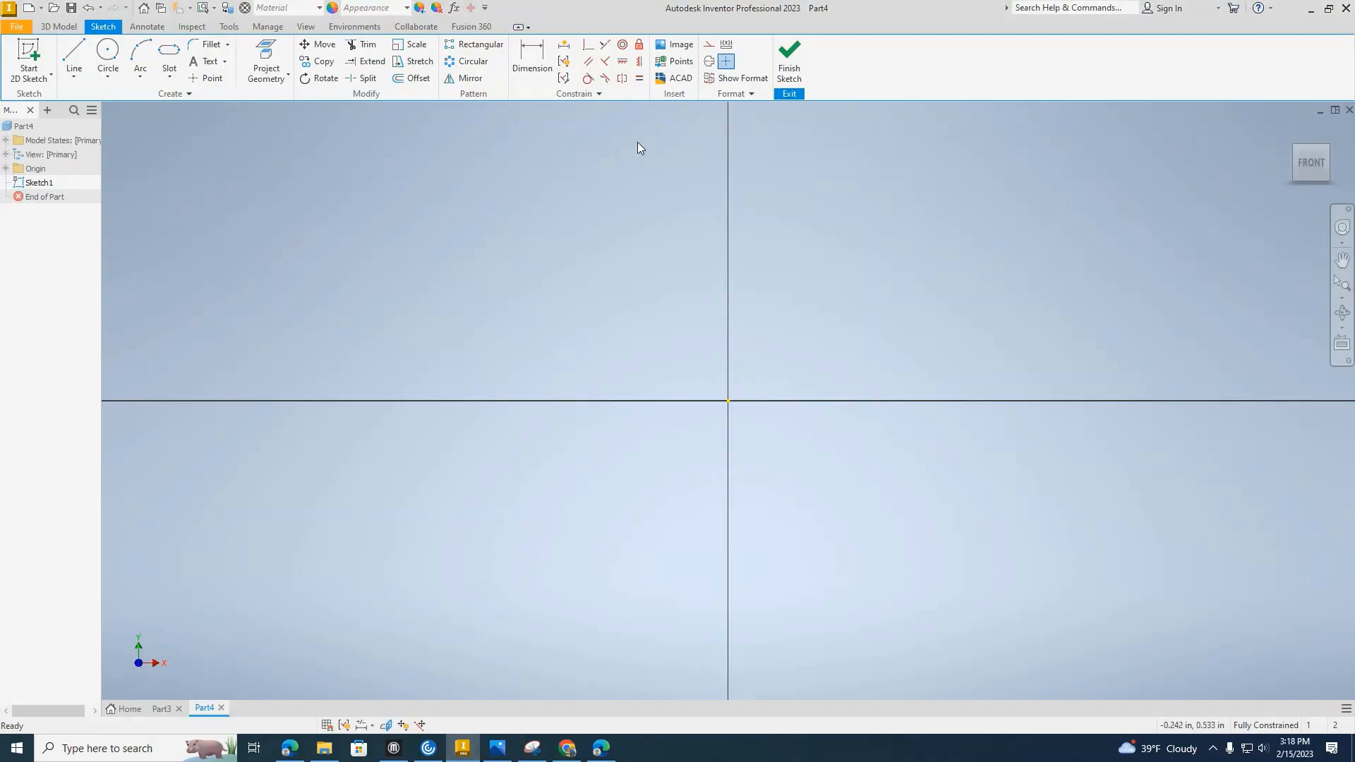
{"action": "left_click", "coordinate": [679, 51]}
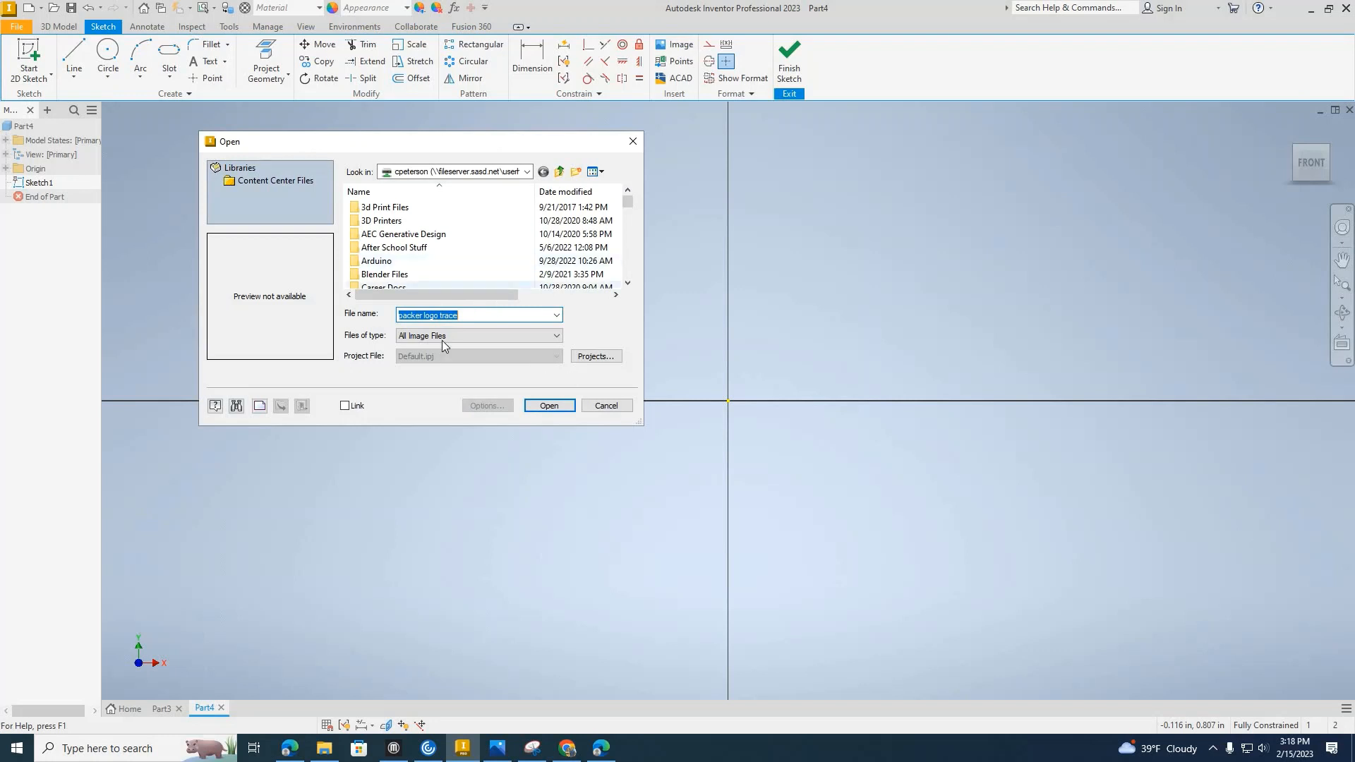
{"action": "scroll", "coordinate": [427, 277], "scroll_direction": "down", "scroll_amount": 3}
{"action": "left_click", "coordinate": [480, 315]}
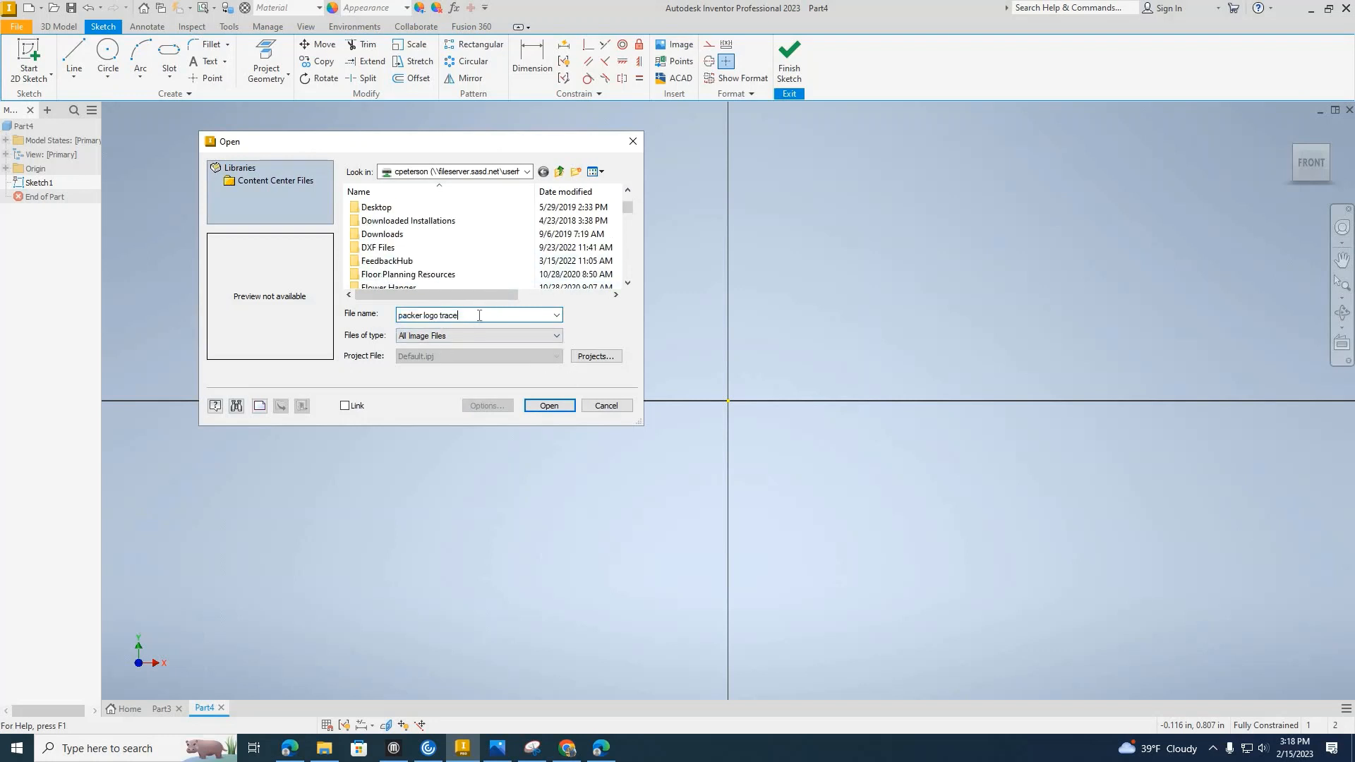
{"action": "type", "text": "1"}
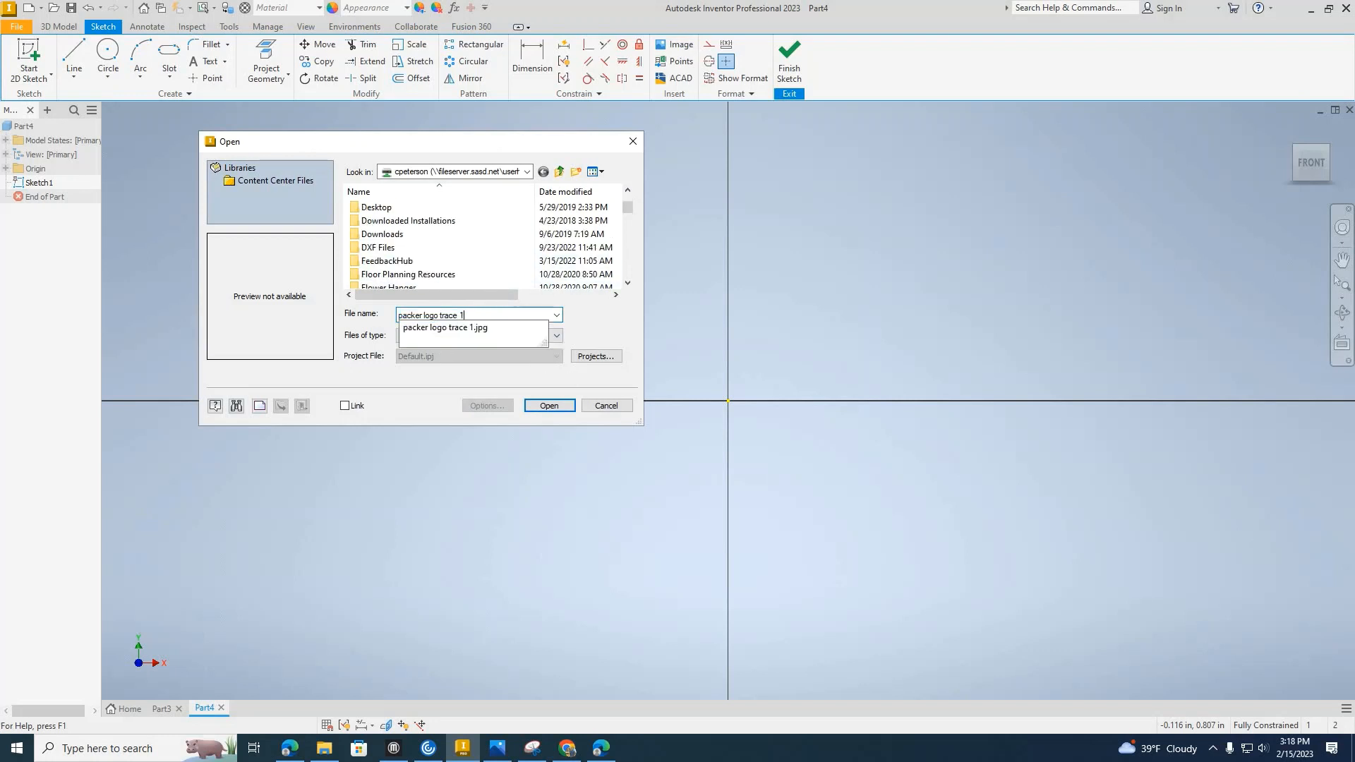
{"action": "left_click", "coordinate": [501, 328]}
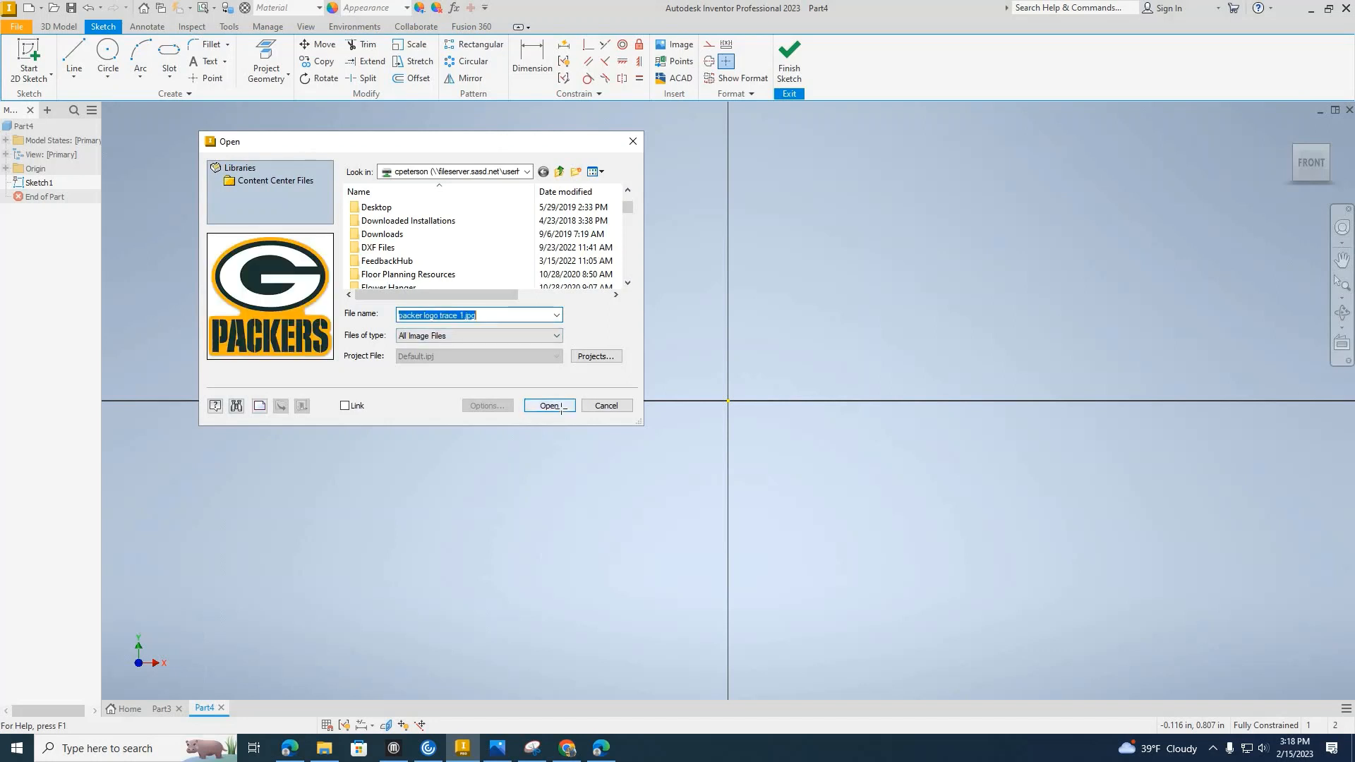
{"action": "left_click", "coordinate": [558, 406]}
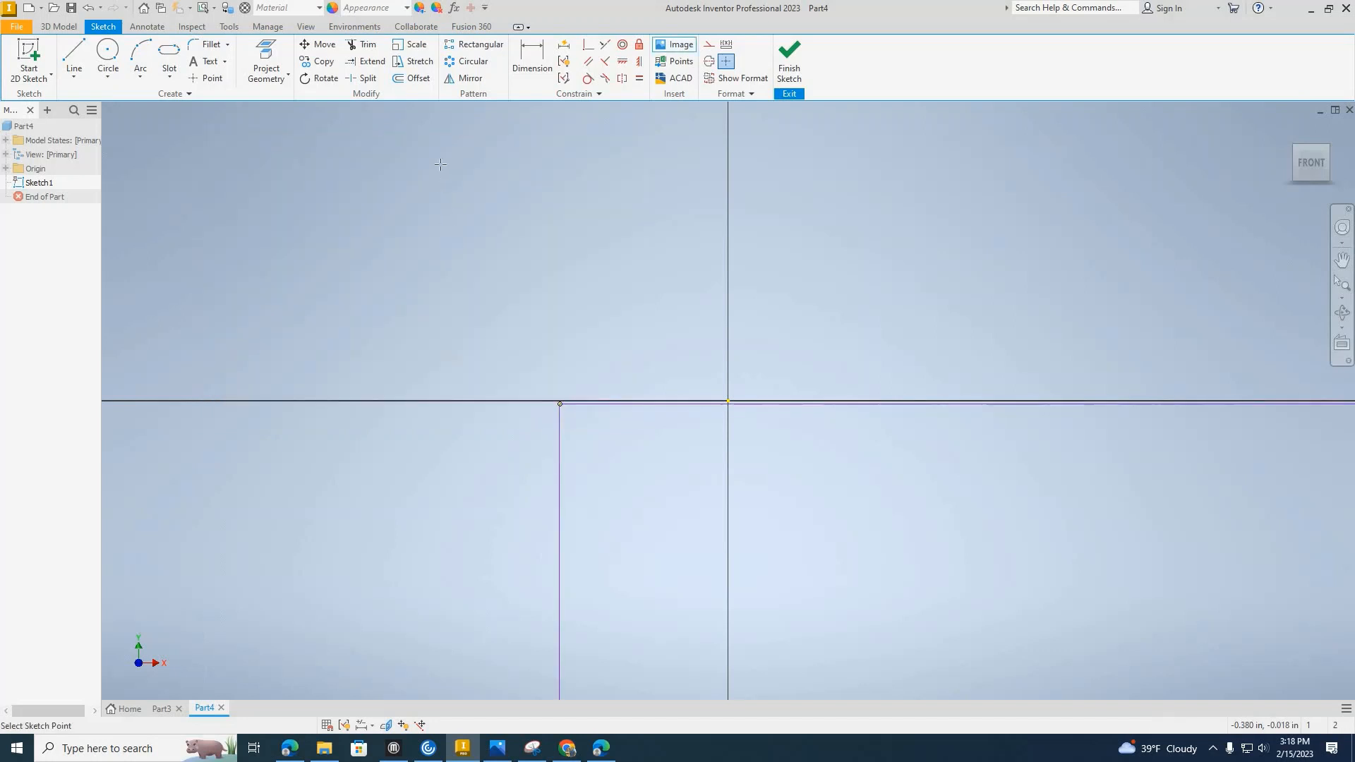
{"action": "left_click", "coordinate": [421, 154]}
{"action": "scroll", "coordinate": [421, 154], "scroll_direction": "down", "scroll_amount": 6}
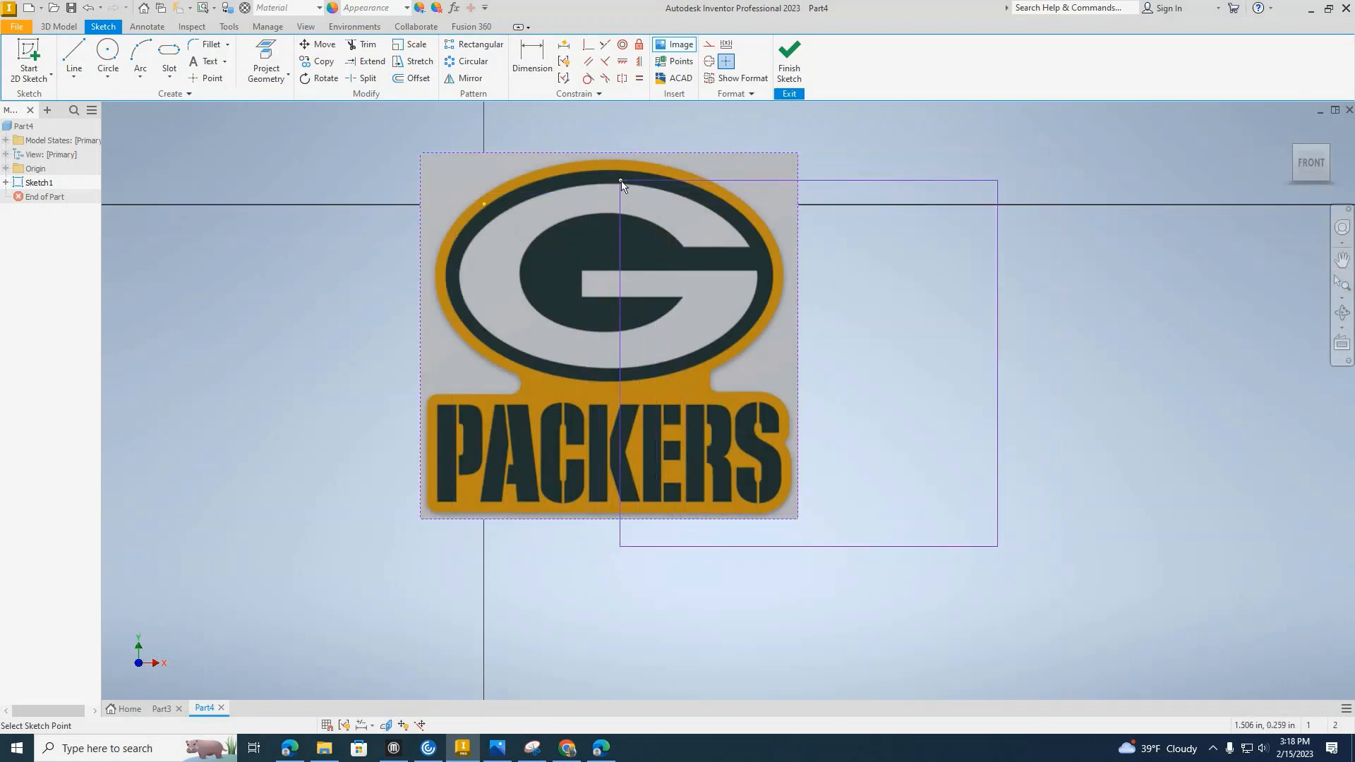
{"action": "key", "text": "Escape"}
Dimension the logo image's width along its upper edge and set it to 4 in.
{"action": "middle_click_drag", "start_coordinate": [615, 161], "coordinate": [640, 235]}
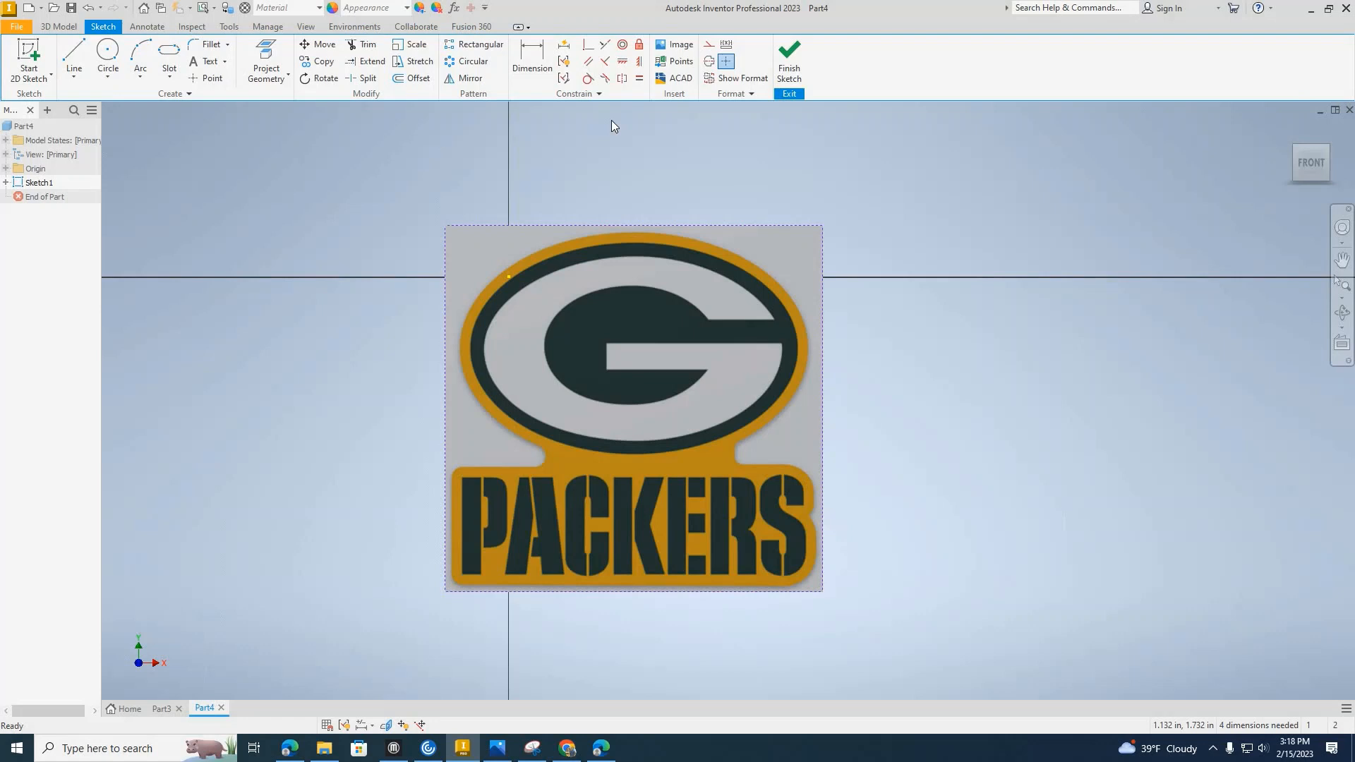
{"action": "left_click", "coordinate": [537, 65]}
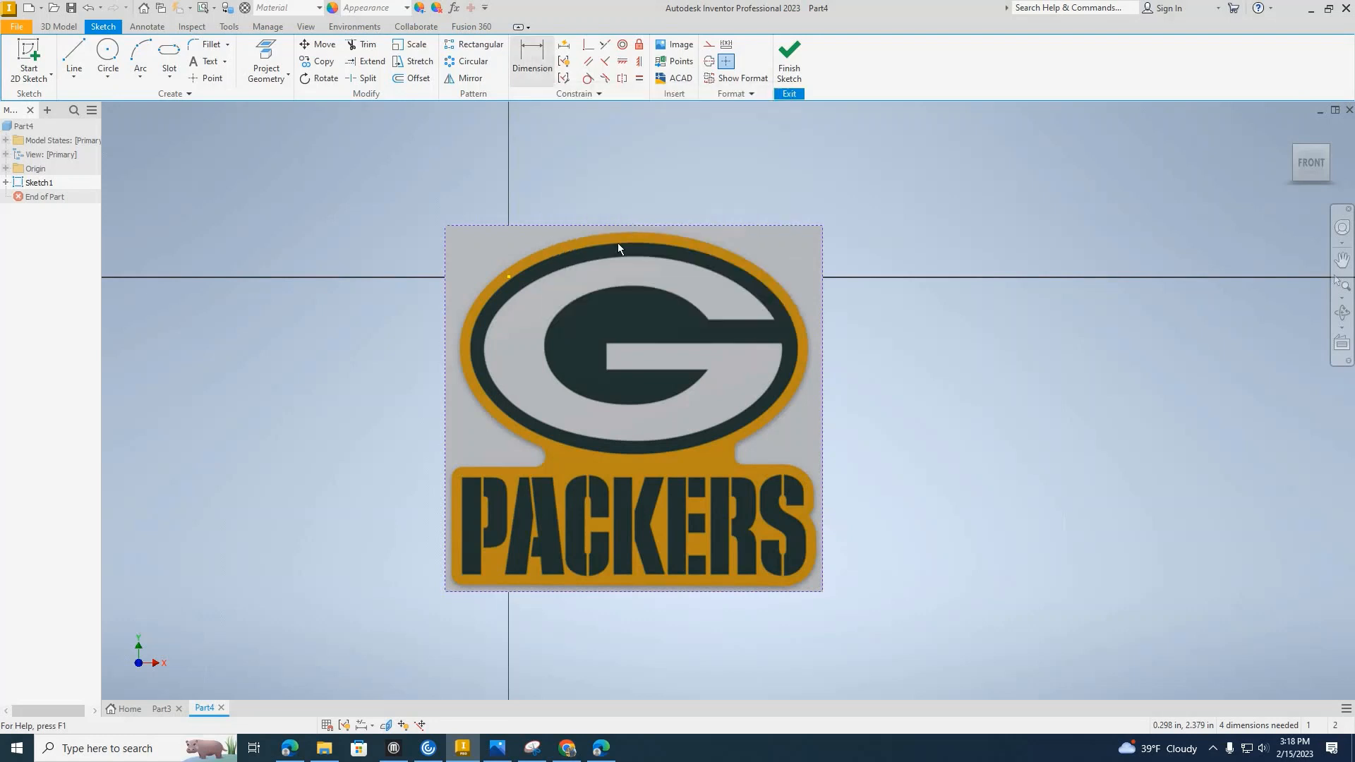
{"action": "left_click", "coordinate": [662, 226]}
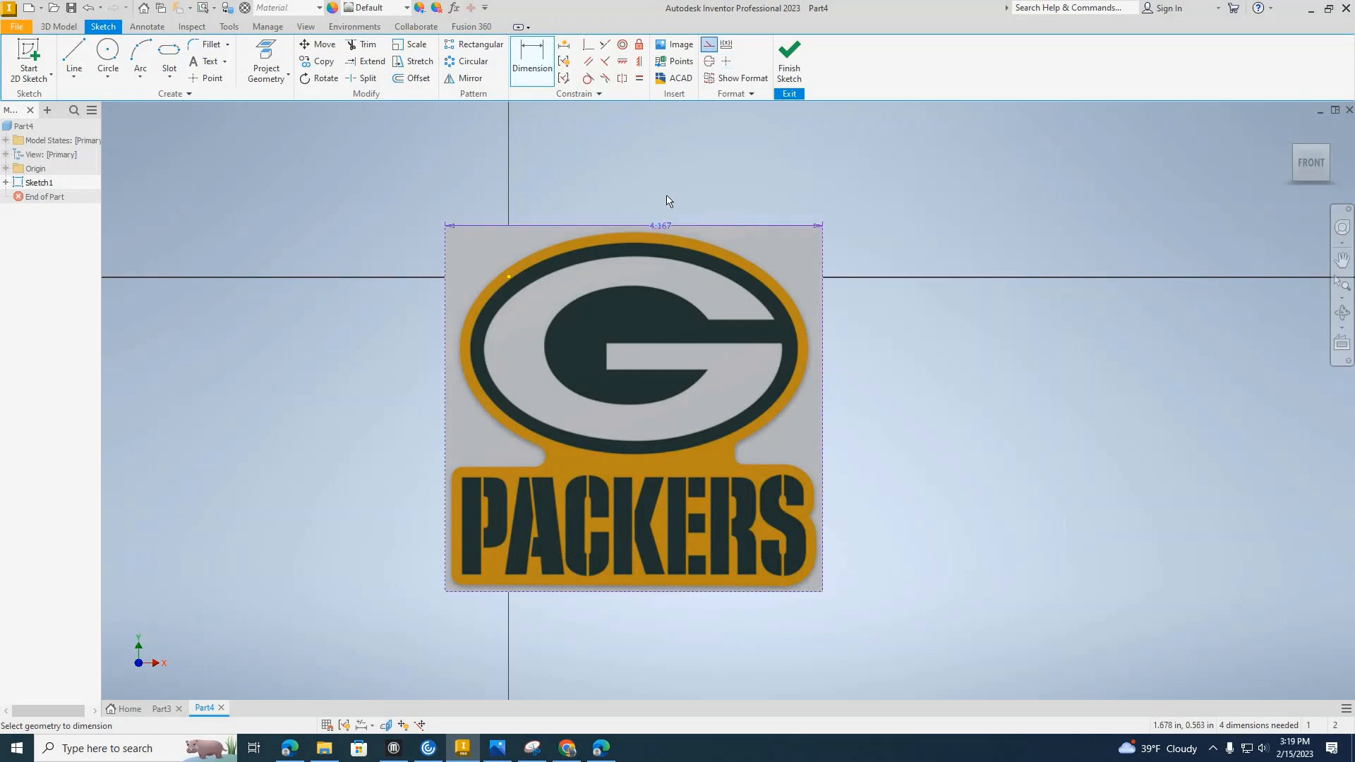
{"action": "left_click", "coordinate": [666, 194]}
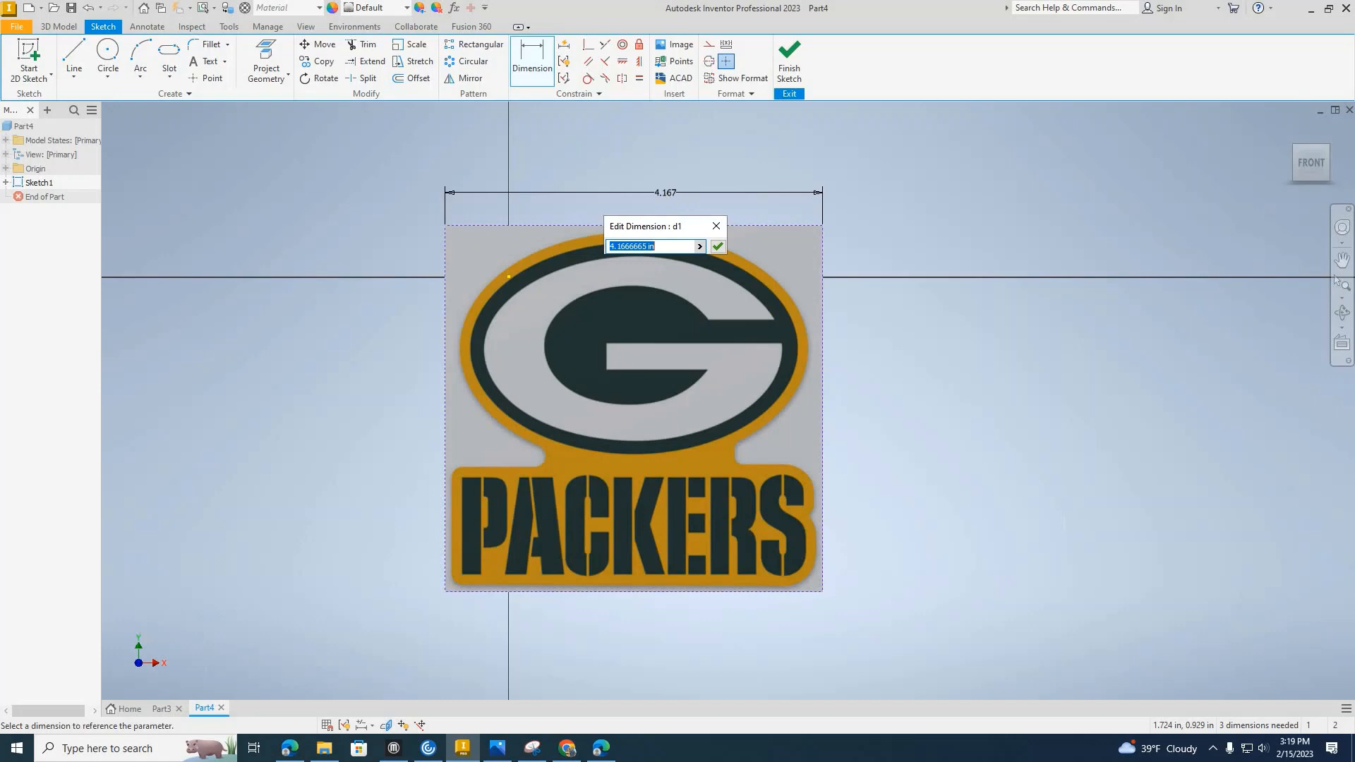
{"action": "type", "text": "4"}
{"action": "key", "text": "Return"}
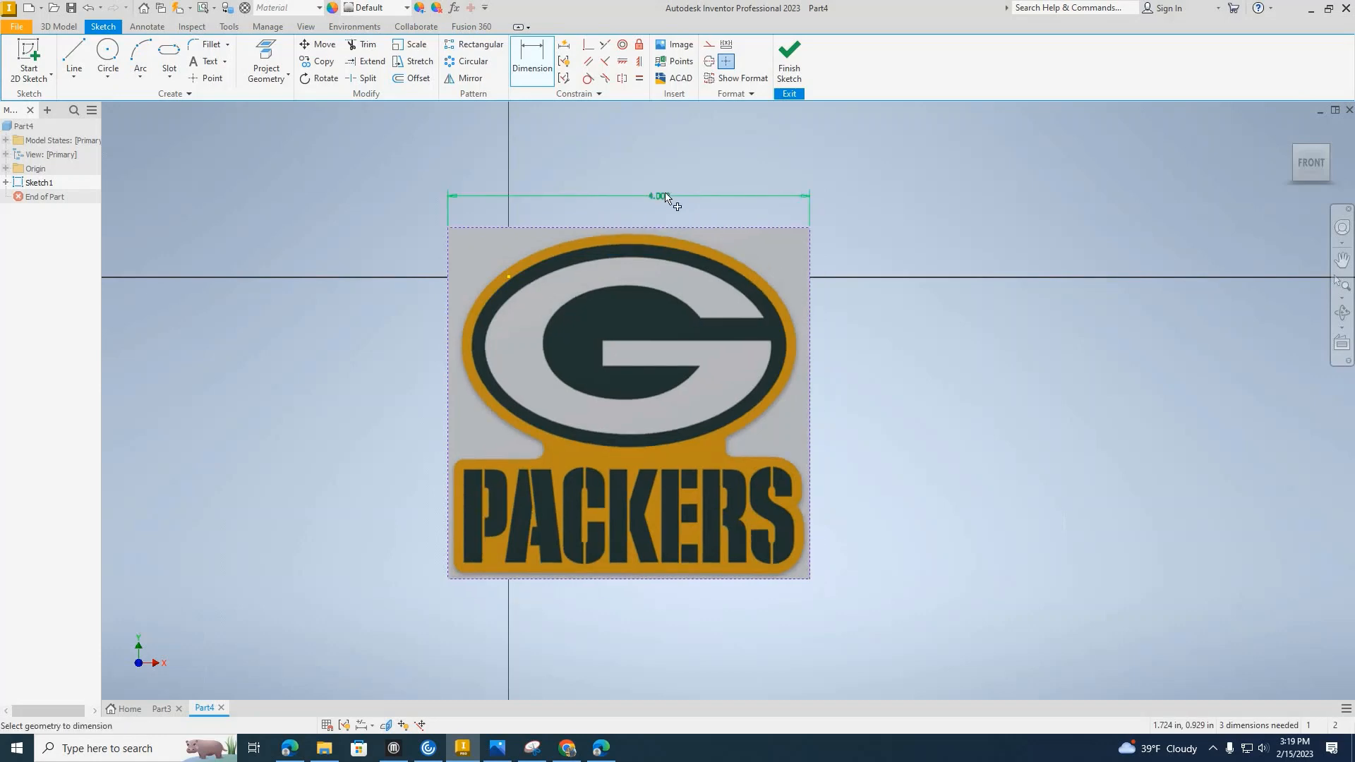
Set the logo image's width to 3.5 in.
{"action": "double_click", "coordinate": [663, 196]}
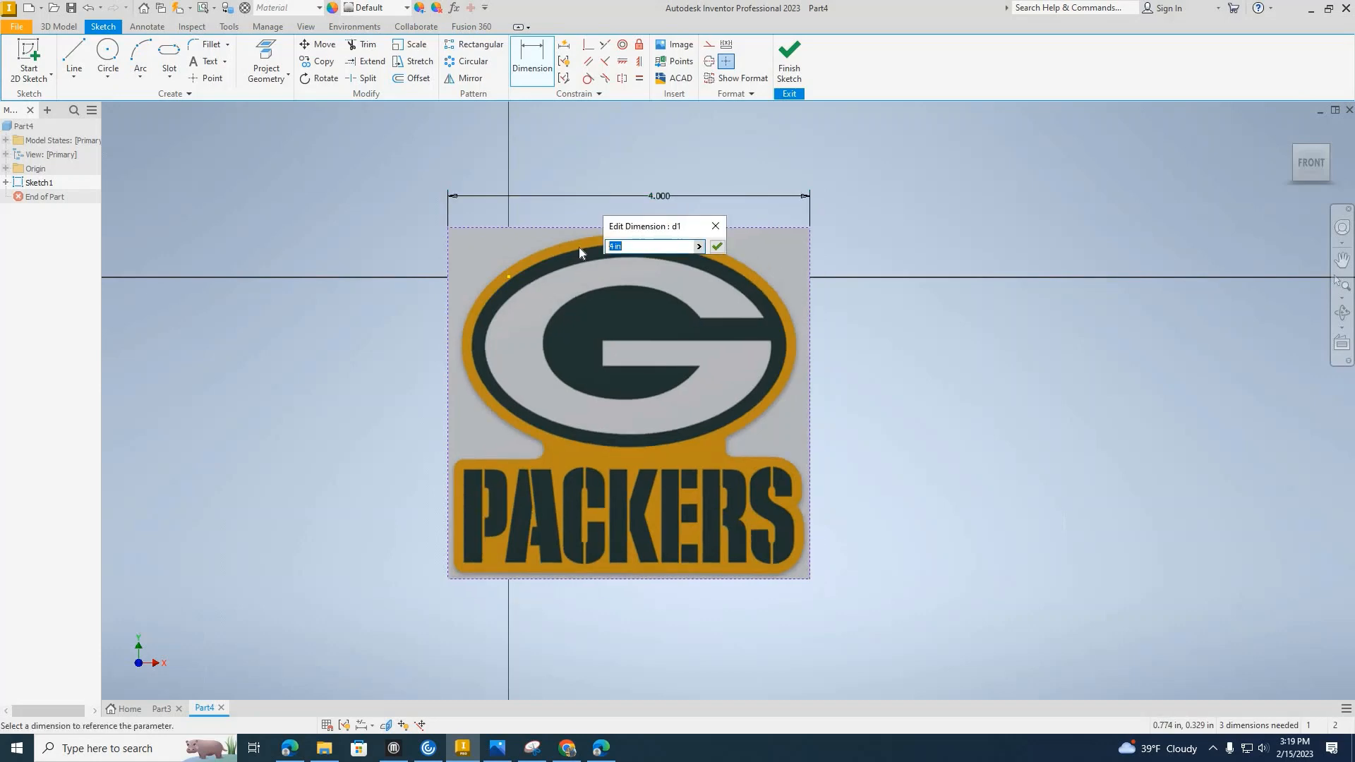
{"action": "type", "text": "3.5"}
{"action": "key", "text": "Return"}
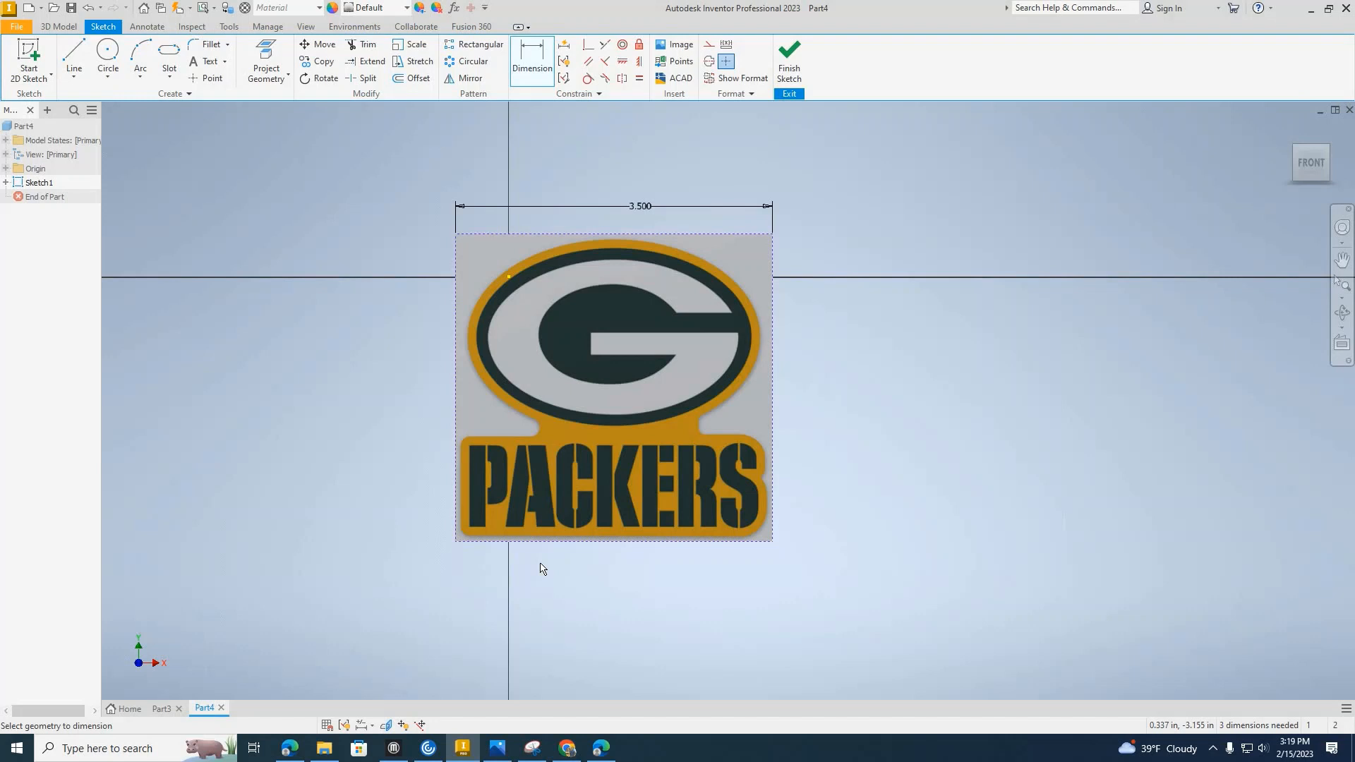
Start a control vertex spline tracing the outer edge of the yellow oval around its upper-right side.
{"action": "left_click", "coordinate": [73, 76]}
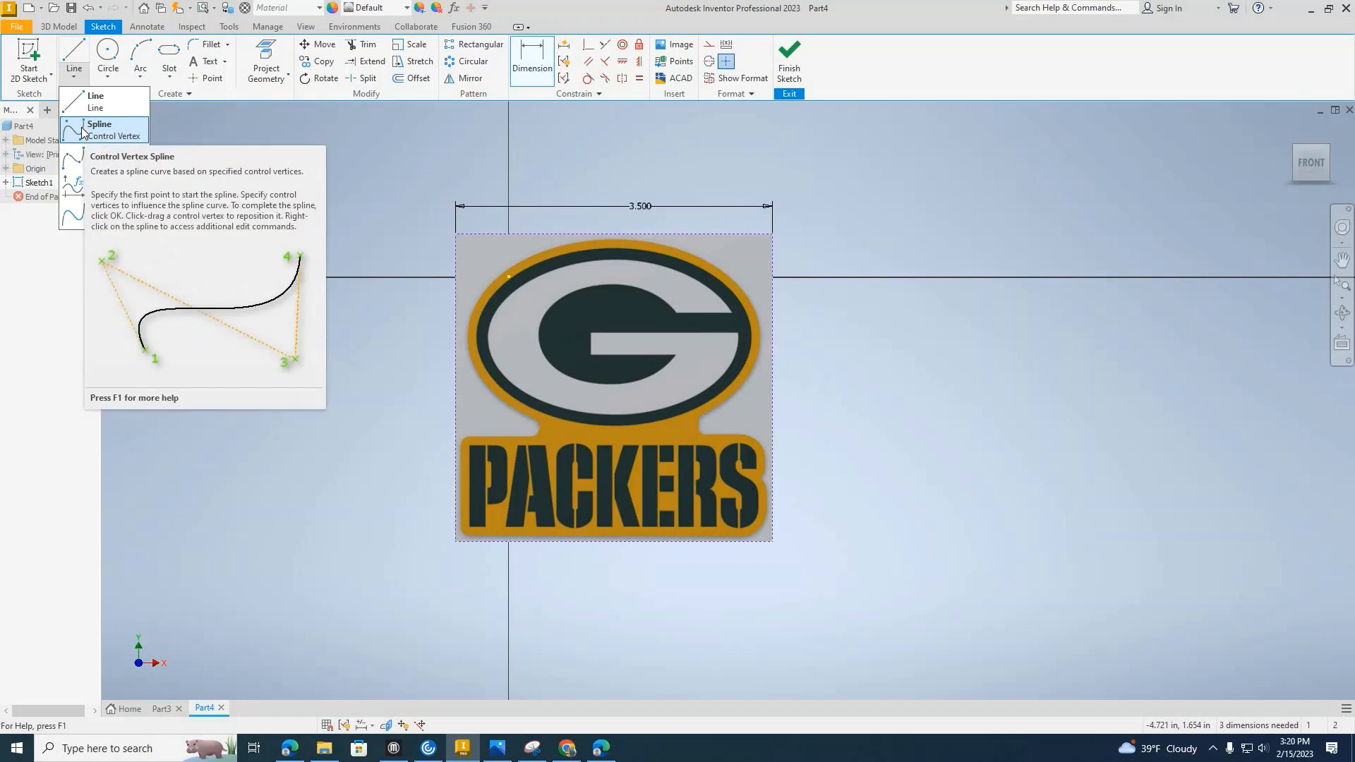
{"action": "left_click", "coordinate": [113, 130]}
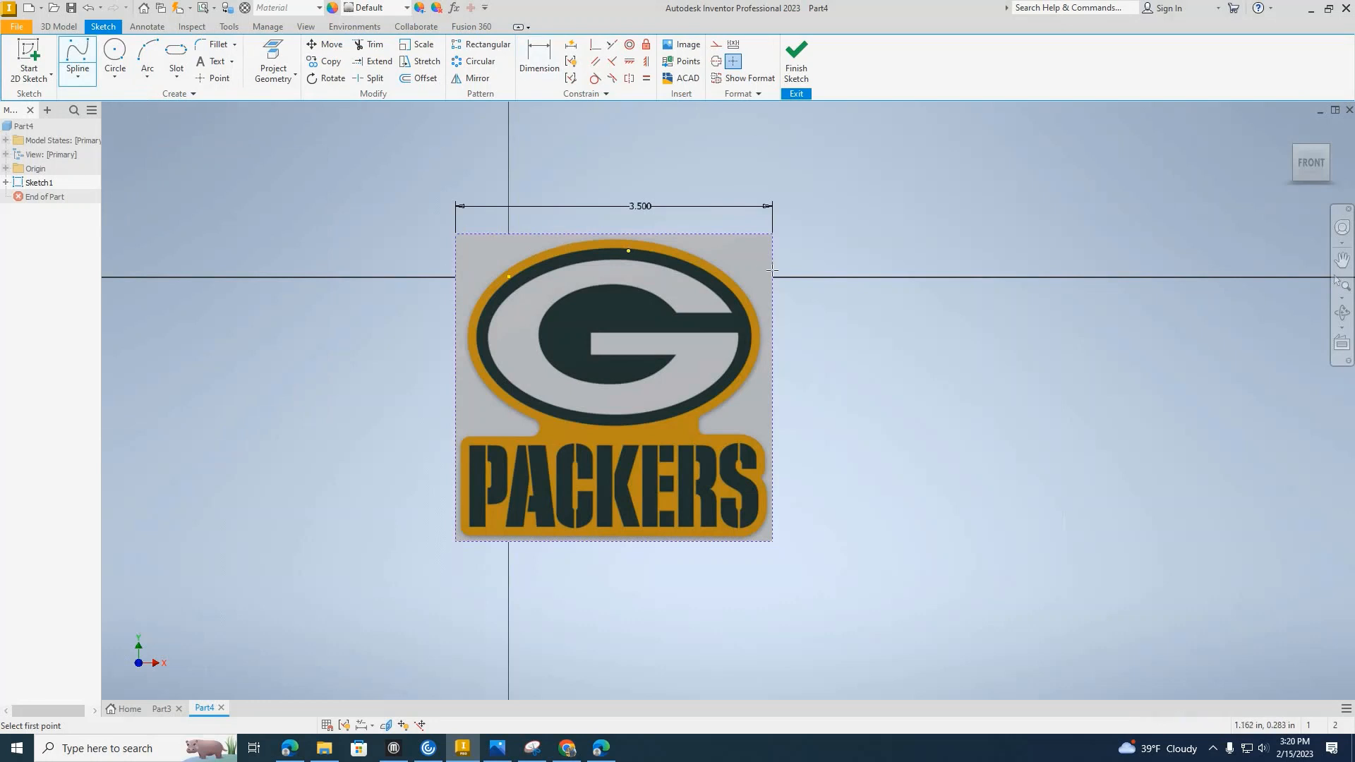
{"action": "scroll", "coordinate": [642, 297], "scroll_direction": "up", "scroll_amount": 5}
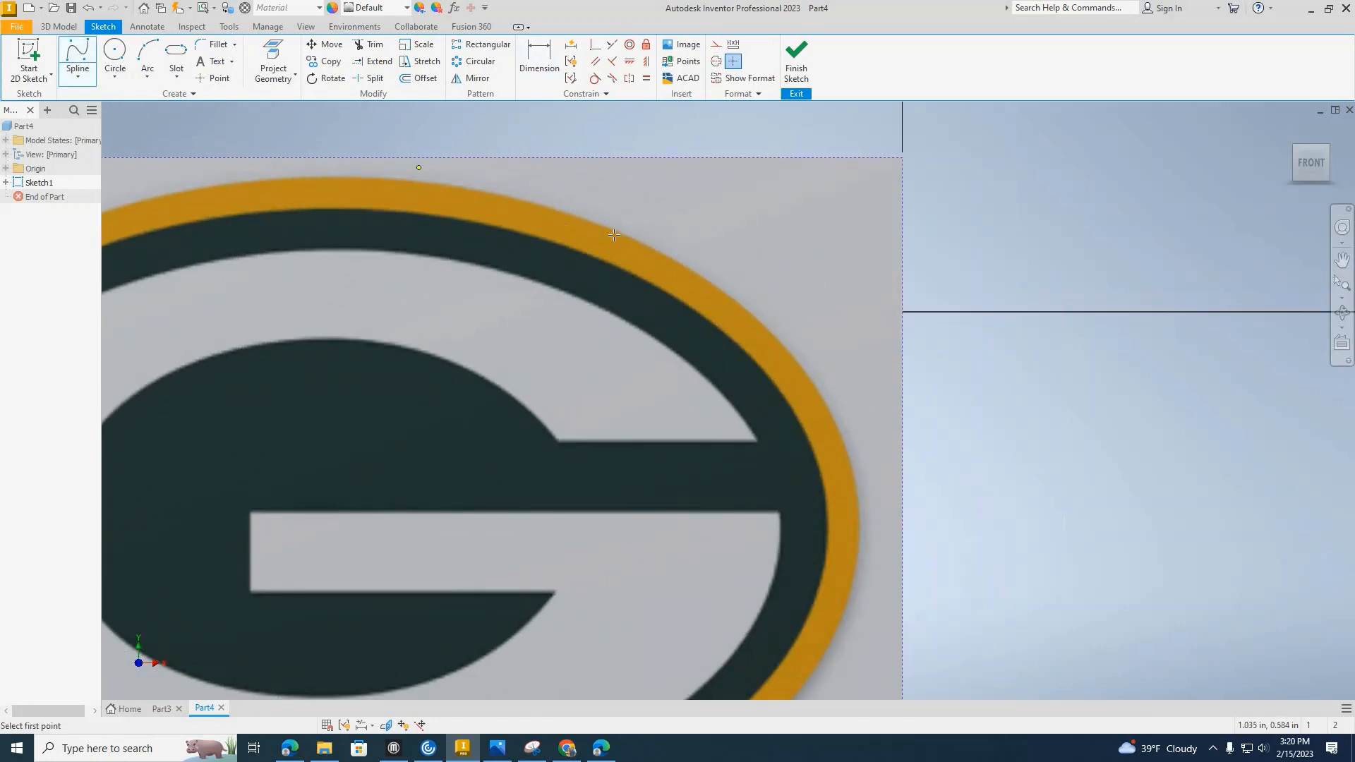
{"action": "left_click", "coordinate": [626, 232]}
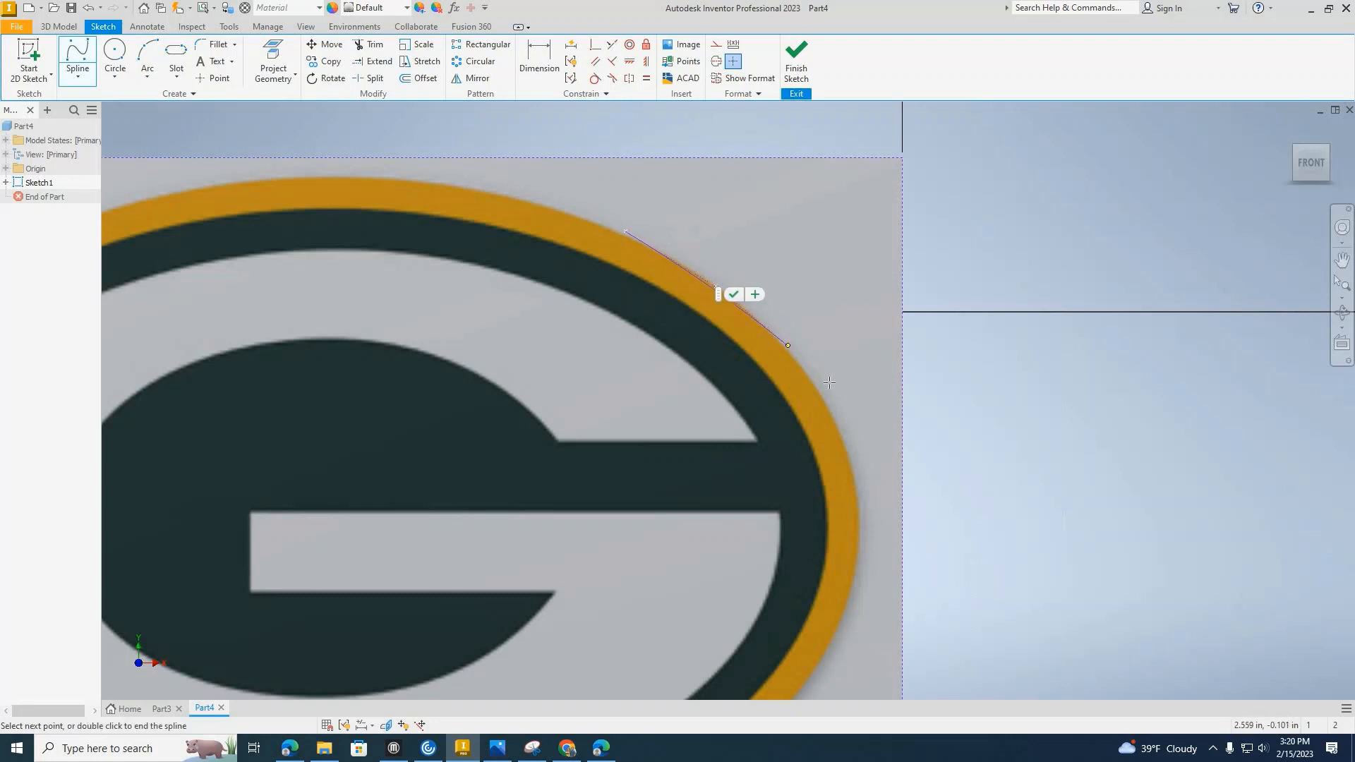
{"action": "left_click", "coordinate": [788, 345]}
{"action": "left_click", "coordinate": [835, 409]}
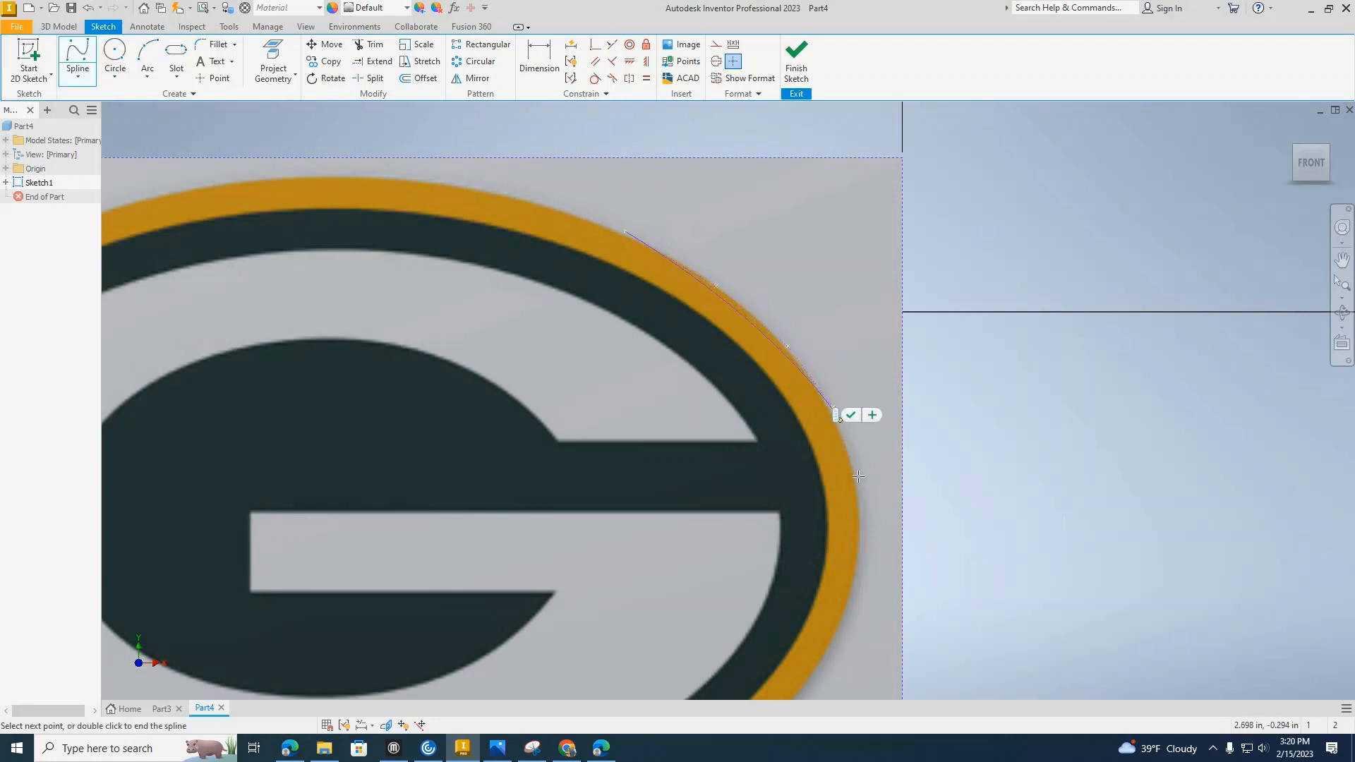
{"action": "left_click", "coordinate": [856, 471]}
Continue the spline down the oval's right outer edge to the right-hand notch above the lettering banner.
{"action": "middle_click_drag", "start_coordinate": [866, 546], "coordinate": [856, 369]}
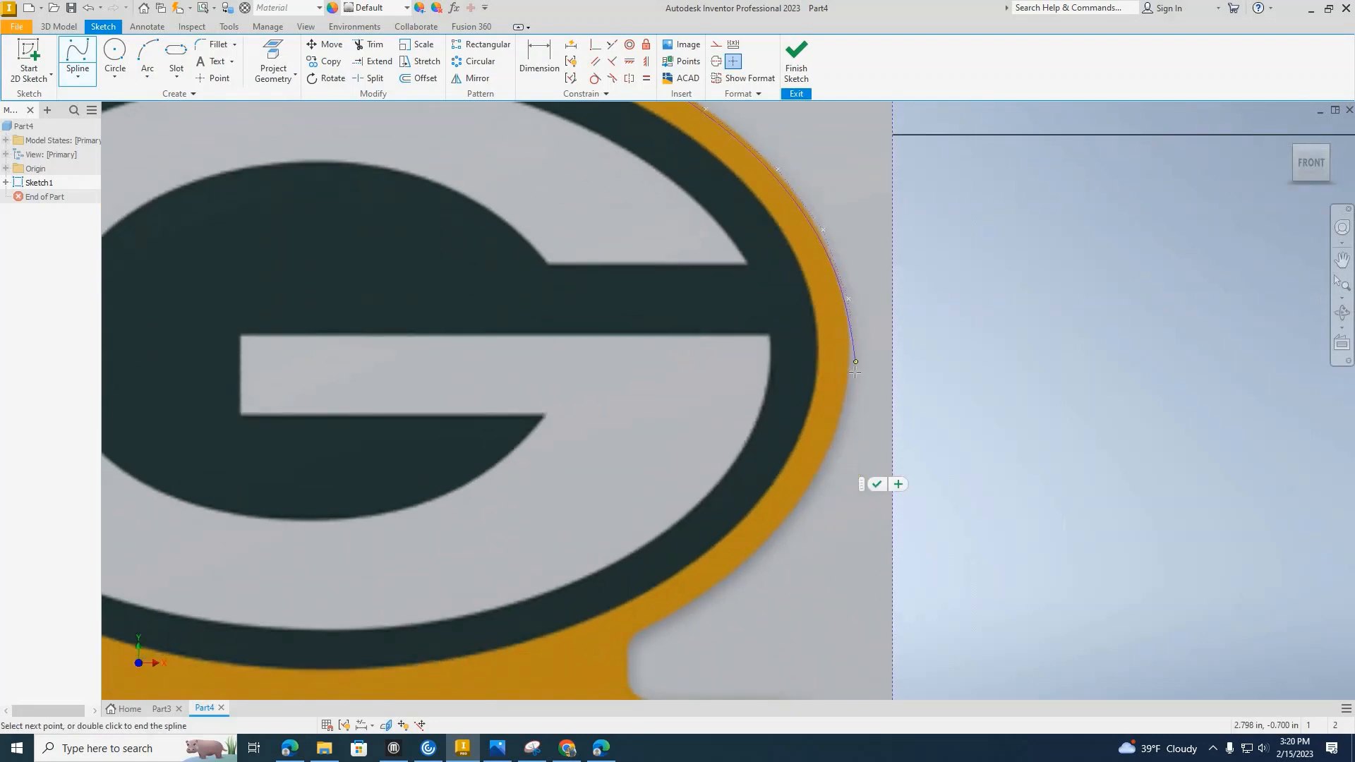
{"action": "left_click", "coordinate": [852, 372]}
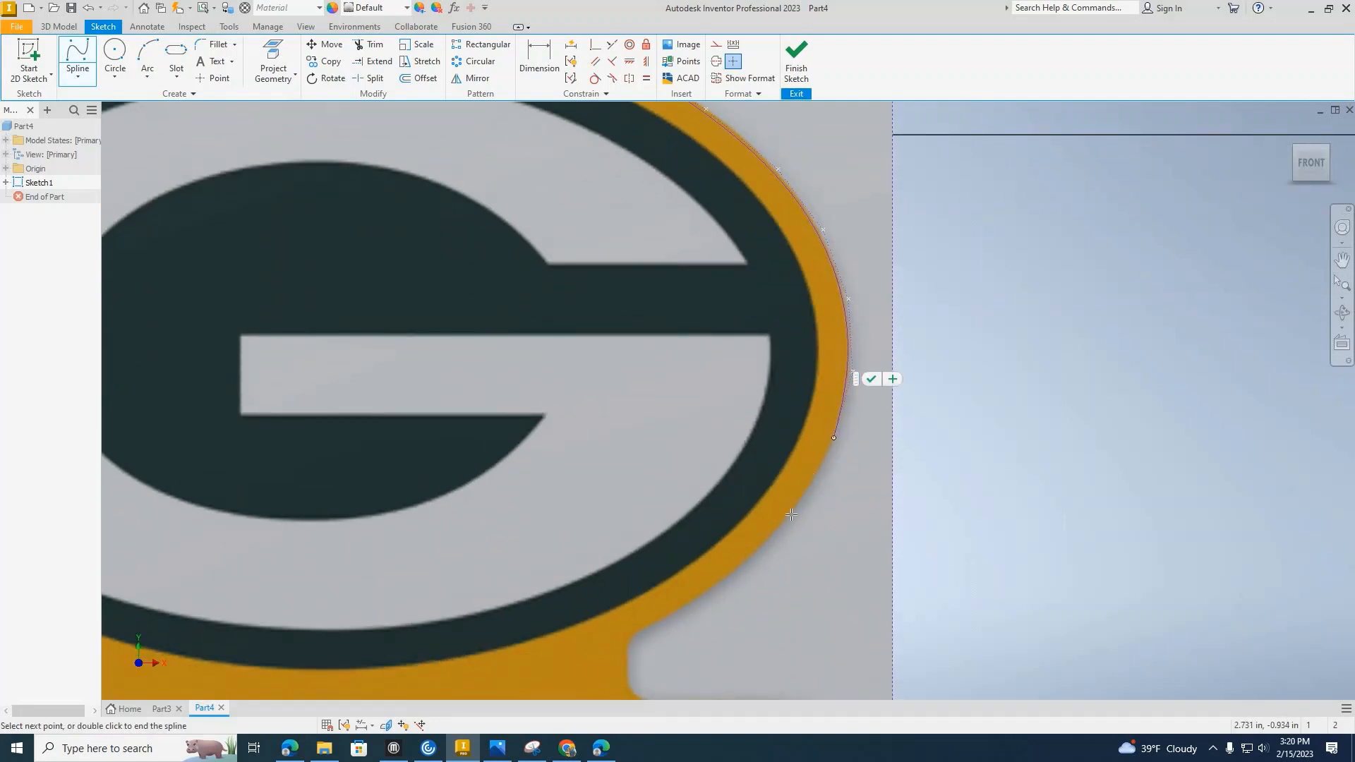
{"action": "left_click", "coordinate": [835, 438]}
{"action": "left_click", "coordinate": [789, 516]}
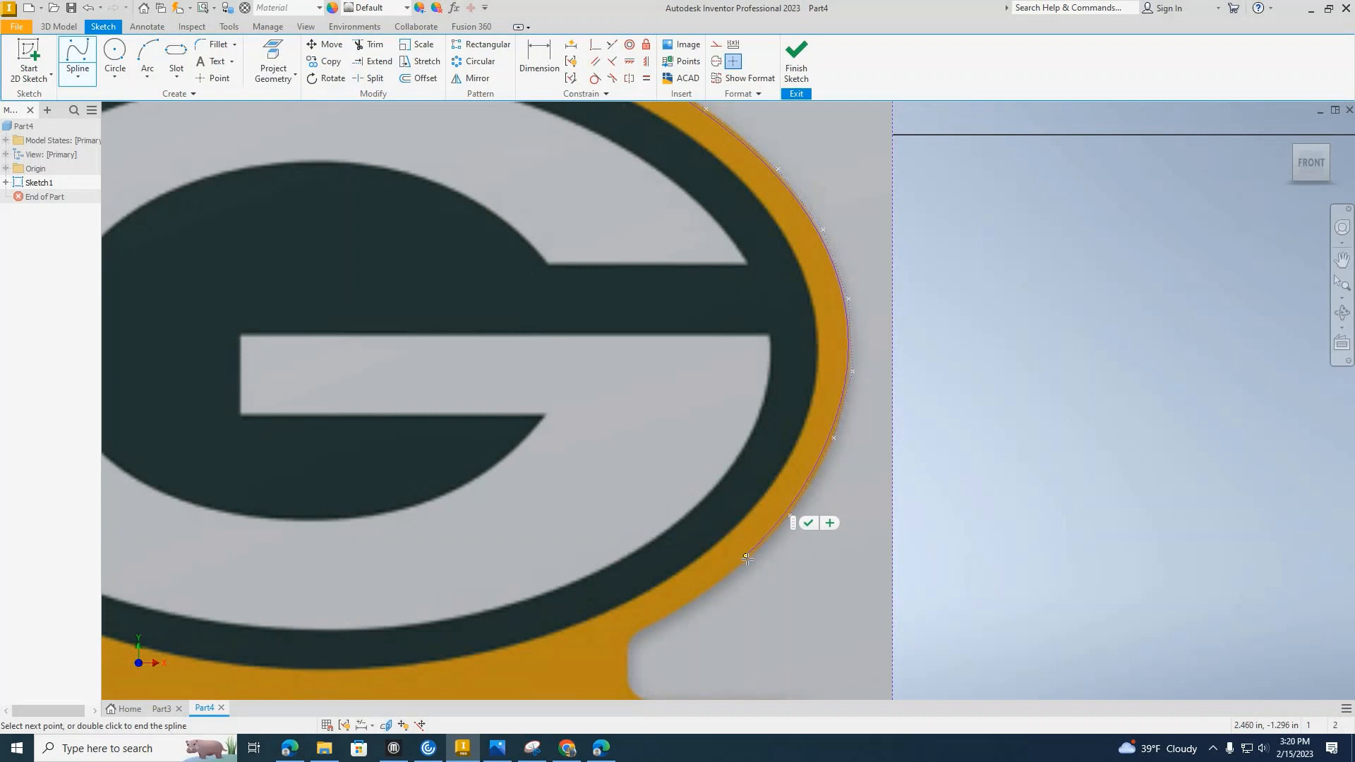
{"action": "left_click", "coordinate": [747, 558]}
{"action": "left_click", "coordinate": [700, 599]}
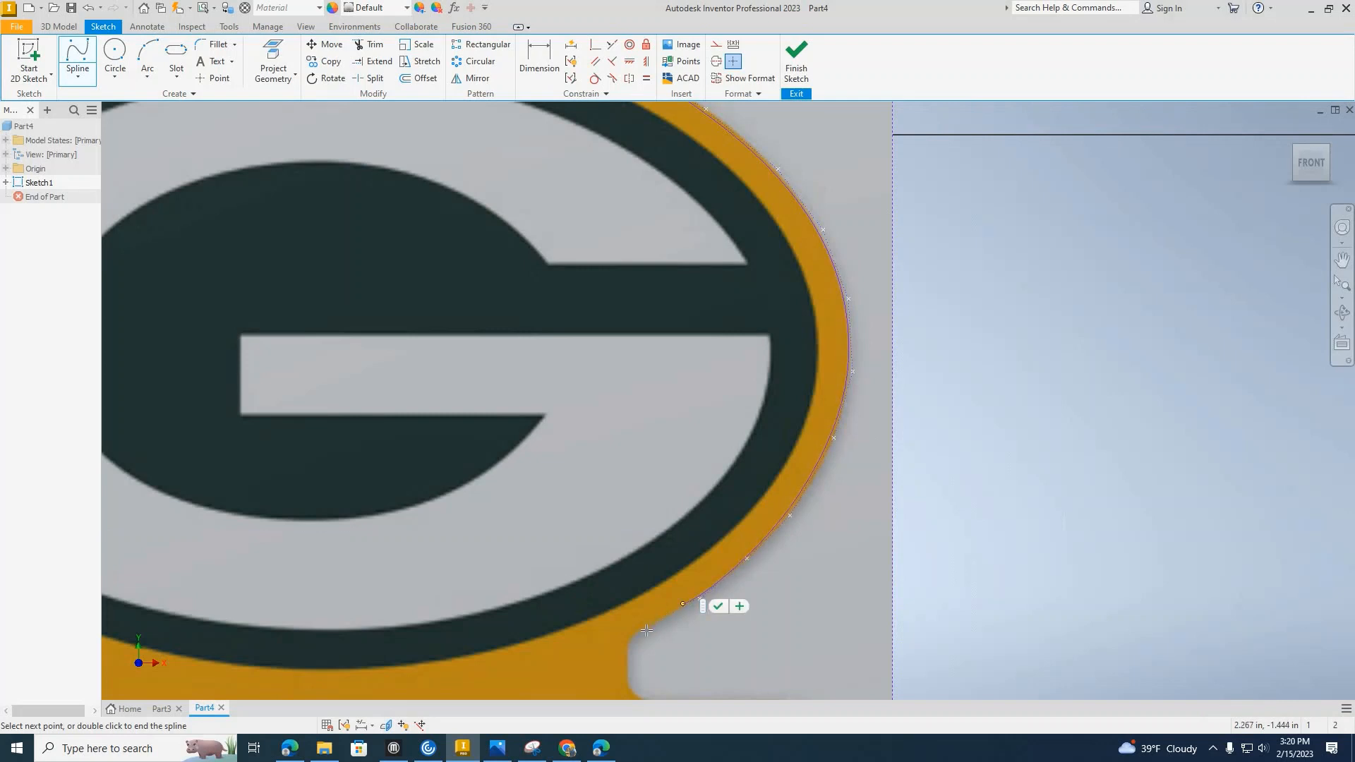
{"action": "left_click", "coordinate": [645, 632]}
Trace the upper corner of the right notch between oval and banner, and finish the spline on its vertical edge.
{"action": "scroll", "coordinate": [611, 549], "scroll_direction": "up", "scroll_amount": 4}
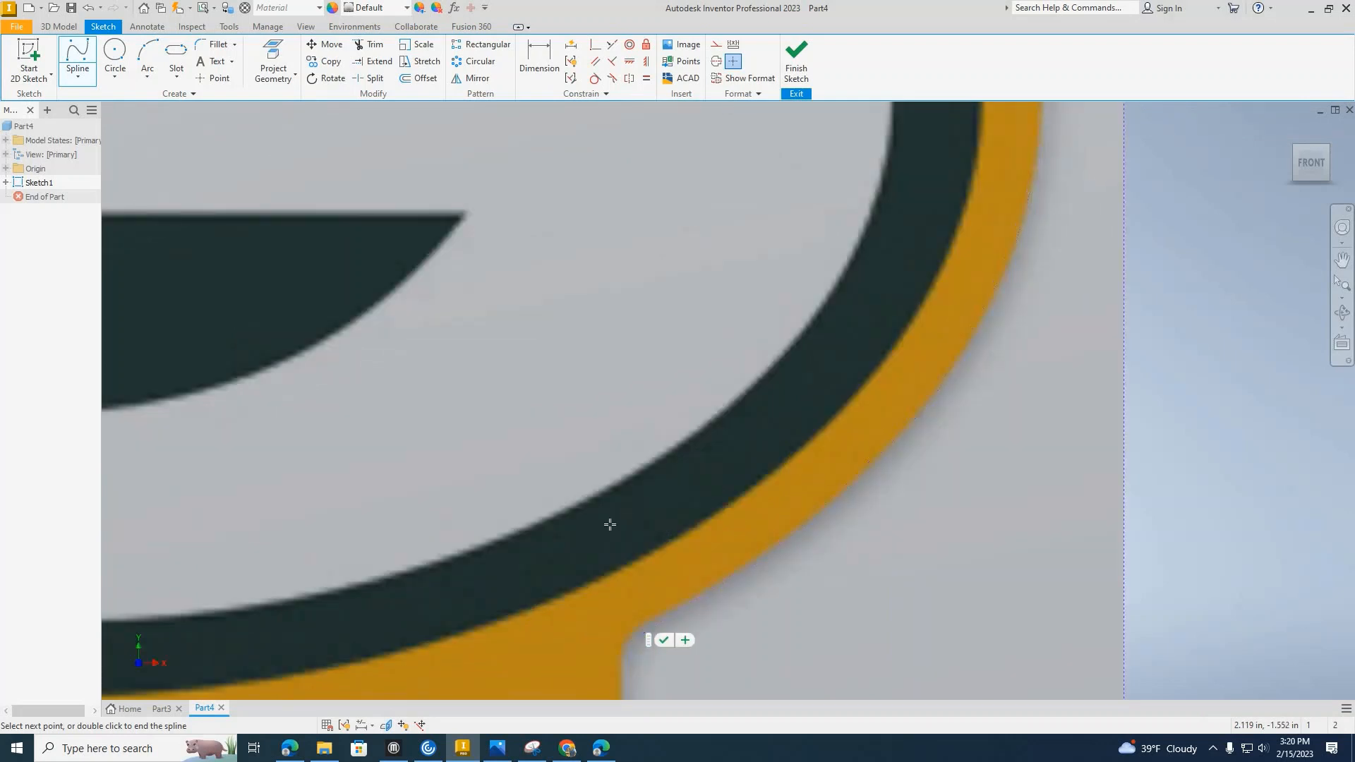
{"action": "left_click", "coordinate": [604, 523]}
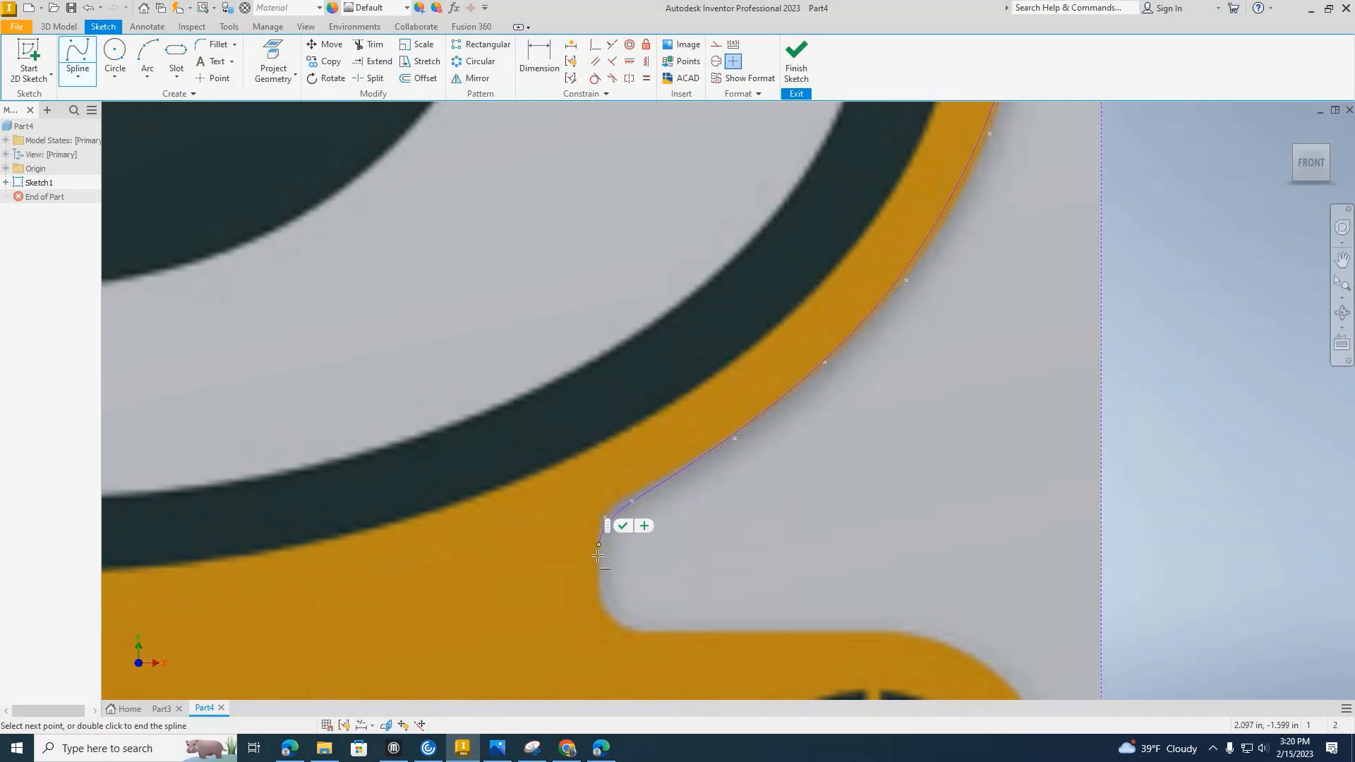
{"action": "left_click", "coordinate": [599, 545]}
{"action": "left_click", "coordinate": [598, 579]}
{"action": "left_click", "coordinate": [616, 586]}
Start a new spline at the previous spline's end, tracing the right notch's lower corner and the banner's adjoining top edge.
{"action": "left_click", "coordinate": [78, 60]}
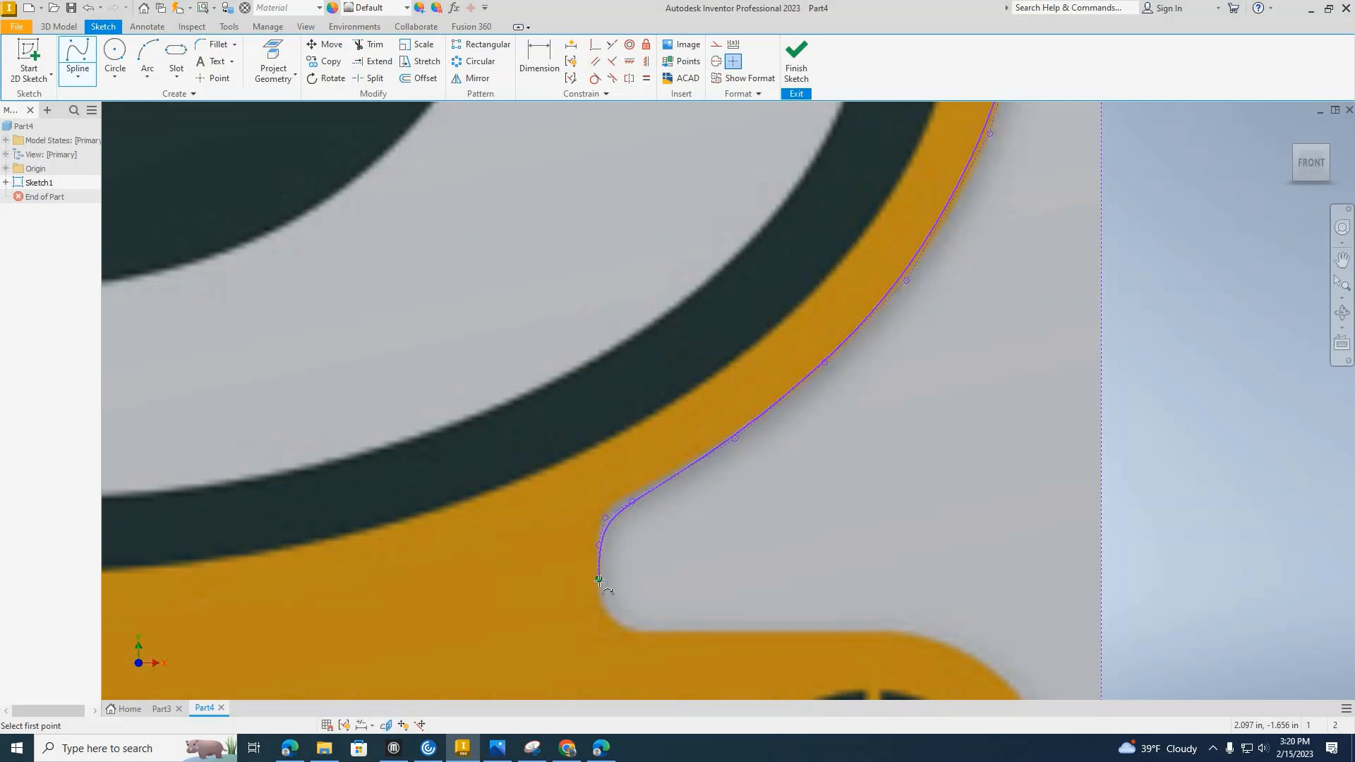
{"action": "left_click", "coordinate": [598, 580]}
{"action": "left_click", "coordinate": [598, 603]}
{"action": "left_click", "coordinate": [653, 640]}
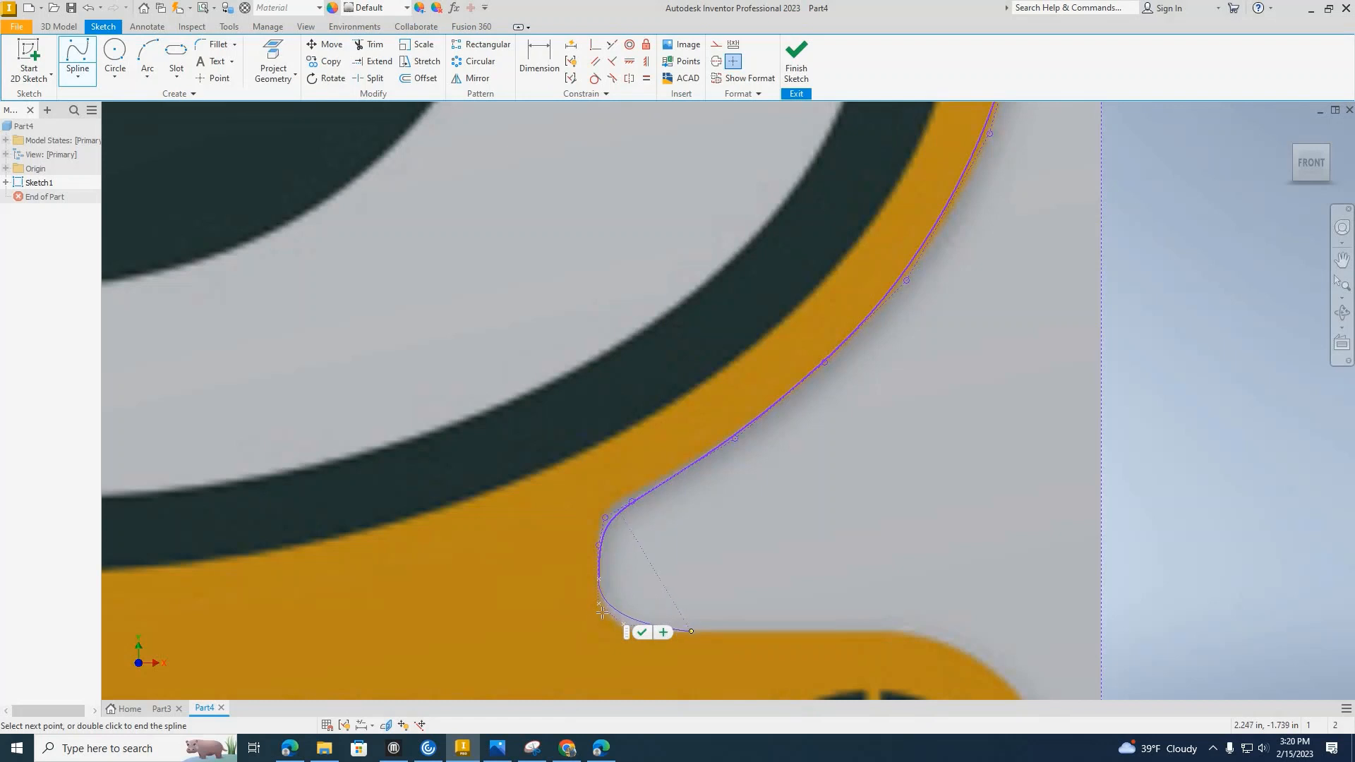
{"action": "middle_click_drag", "start_coordinate": [615, 652], "coordinate": [544, 463]}
{"action": "scroll", "coordinate": [543, 464], "scroll_direction": "up", "scroll_amount": 3}
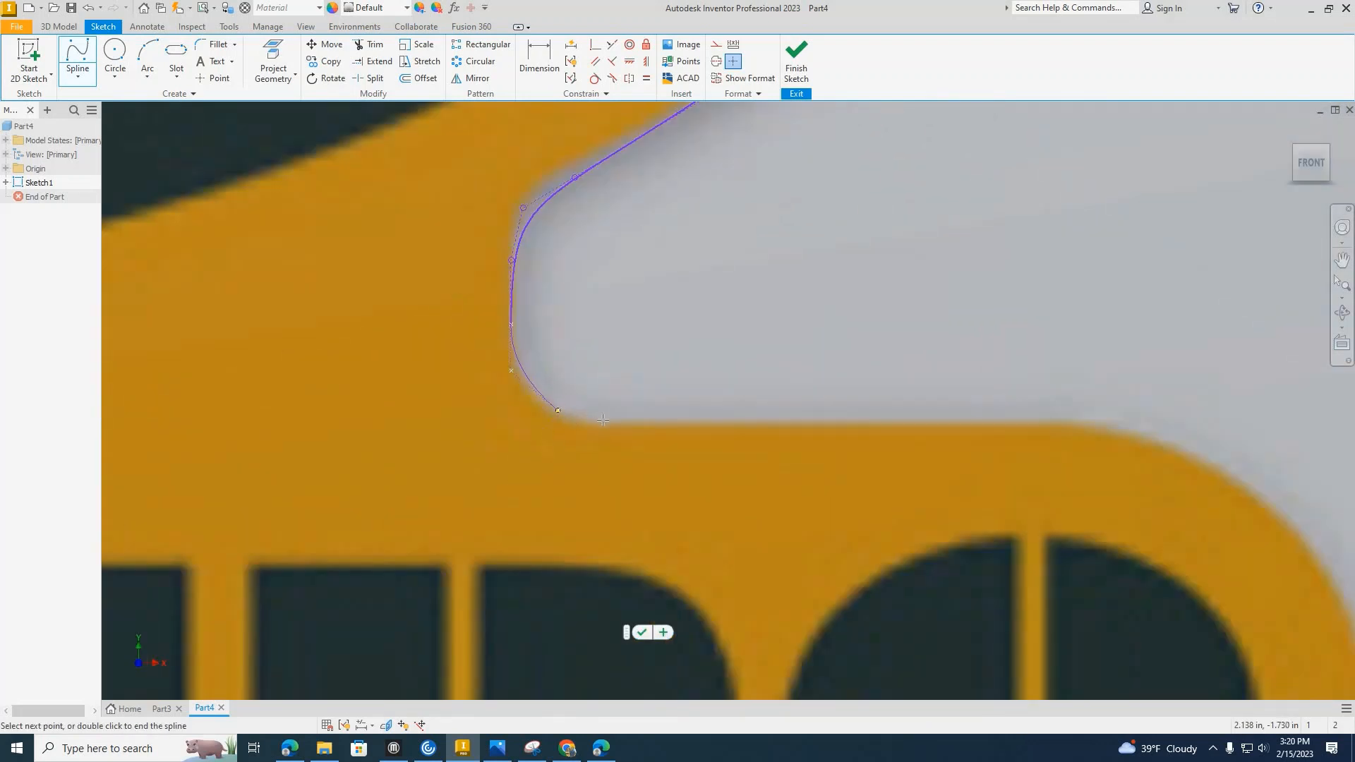
{"action": "left_click", "coordinate": [721, 423]}
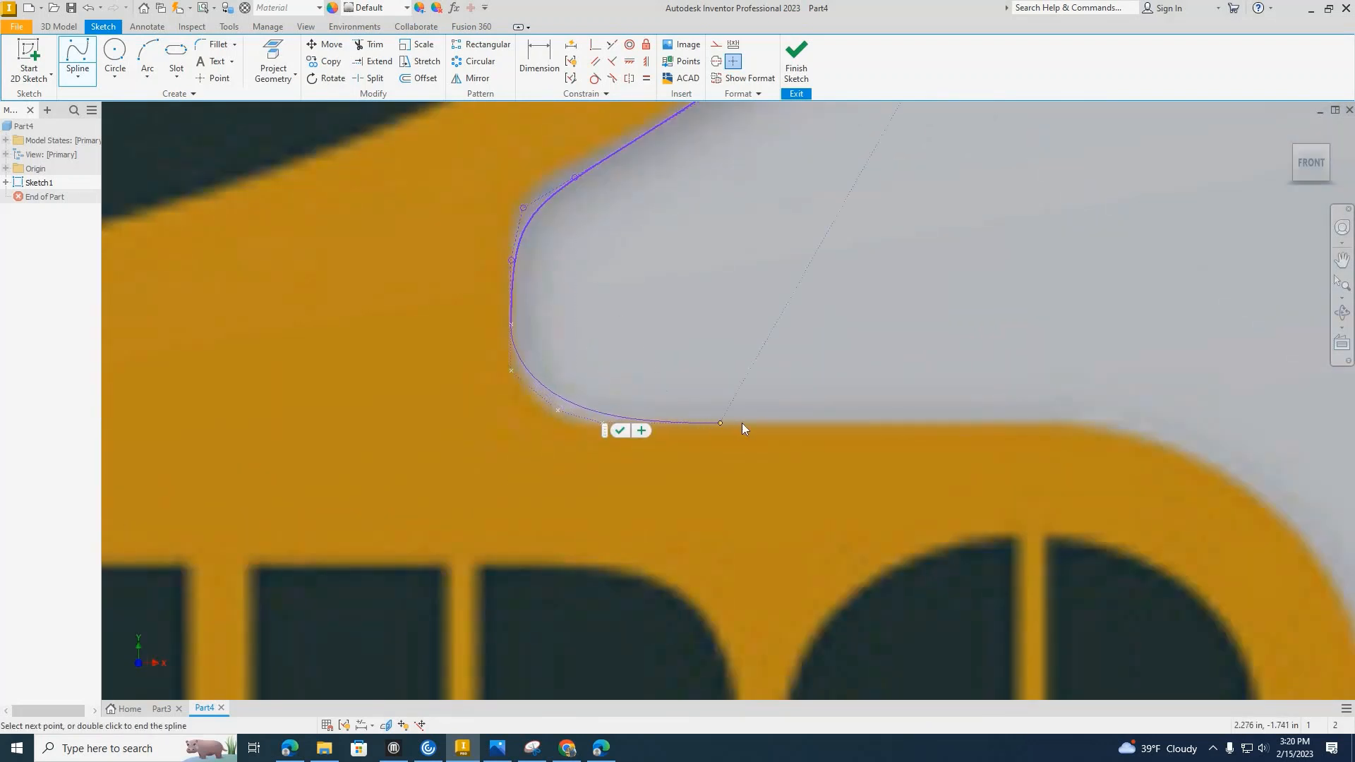
{"action": "left_click", "coordinate": [847, 421]}
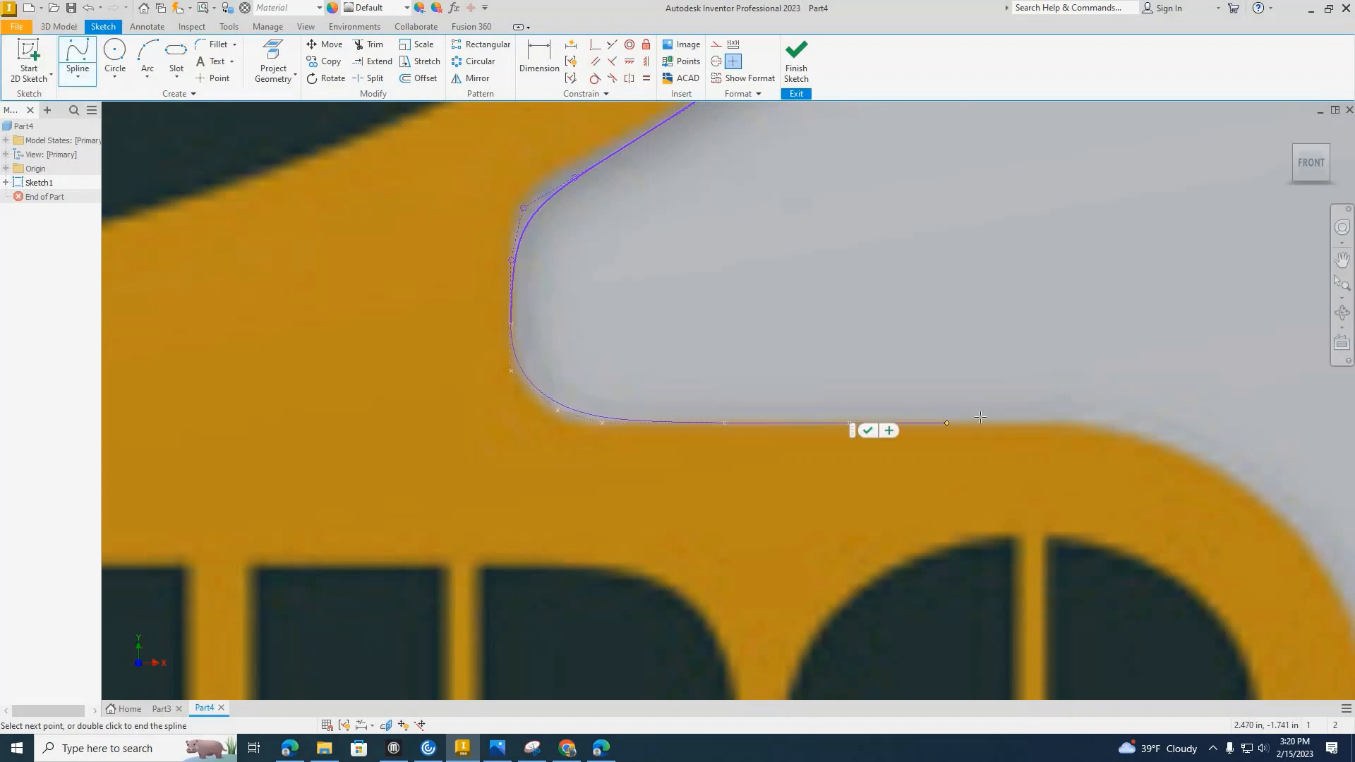
{"action": "left_click", "coordinate": [981, 416]}
Extend the spline around the banner's rounded upper-right corner.
{"action": "middle_click_drag", "start_coordinate": [850, 351], "coordinate": [631, 273]}
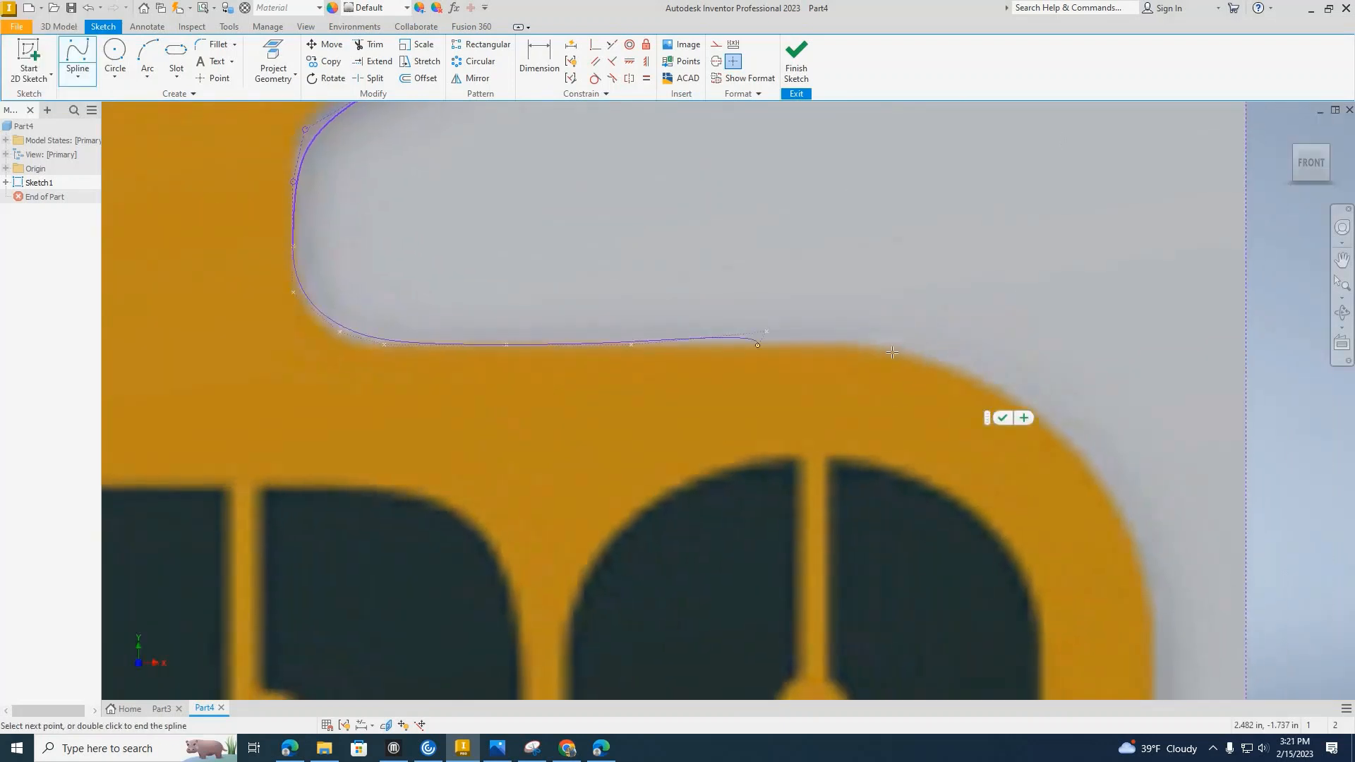
{"action": "left_click", "coordinate": [903, 353]}
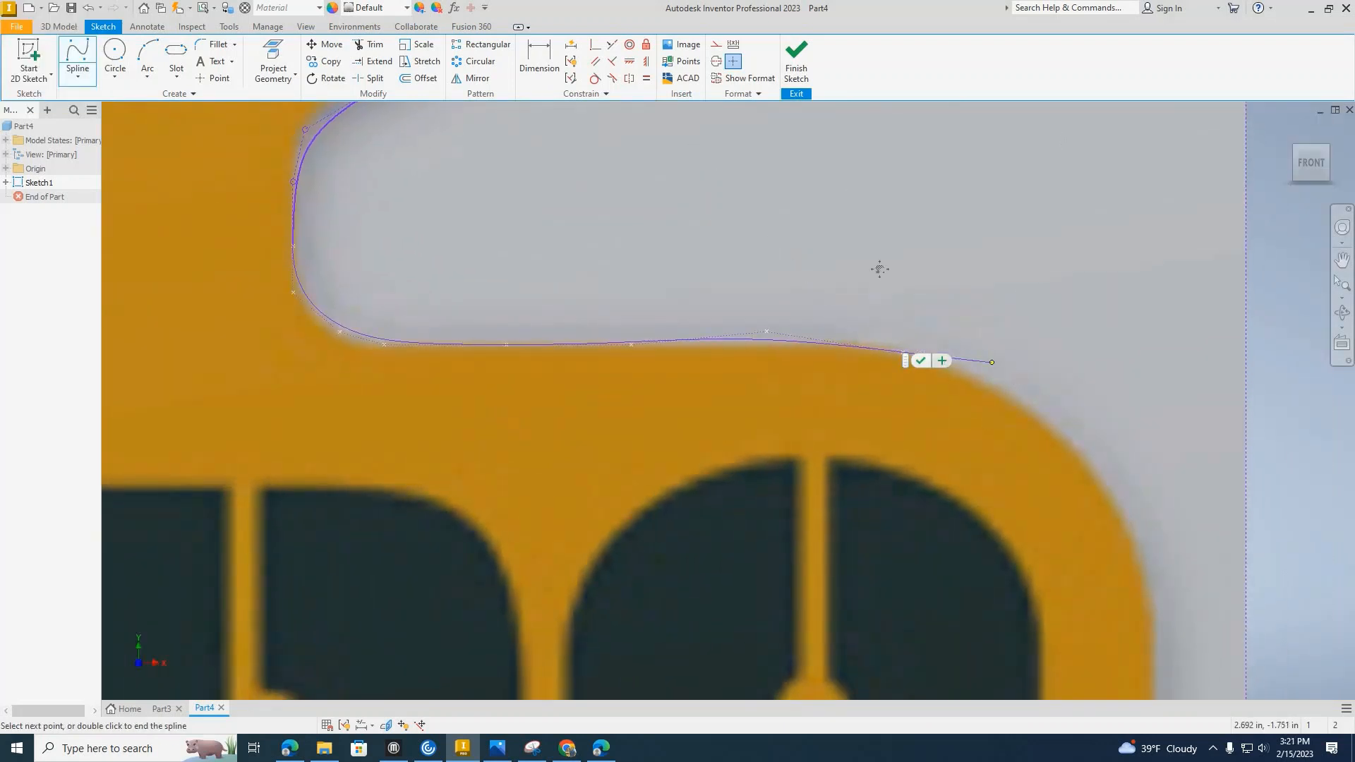
{"action": "middle_click_drag", "start_coordinate": [878, 269], "coordinate": [714, 144]}
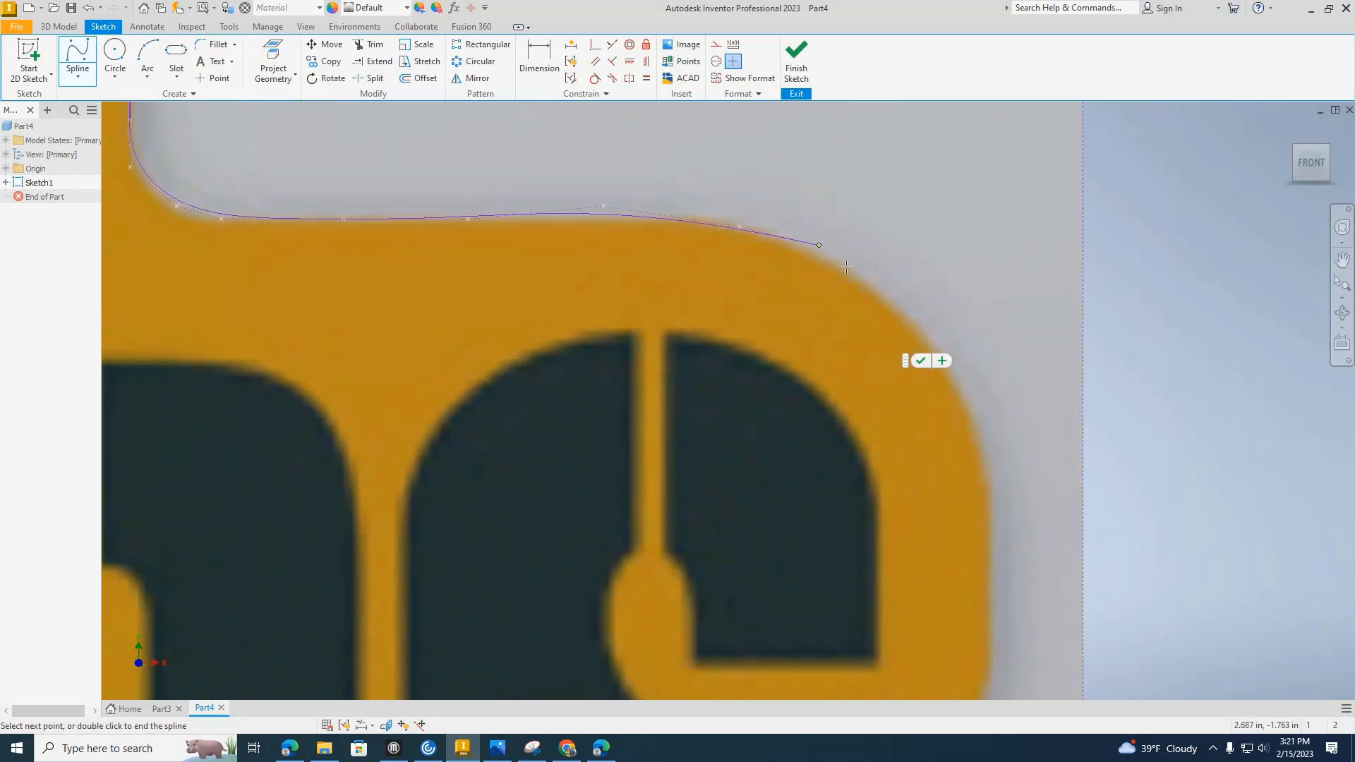
{"action": "left_click", "coordinate": [819, 244]}
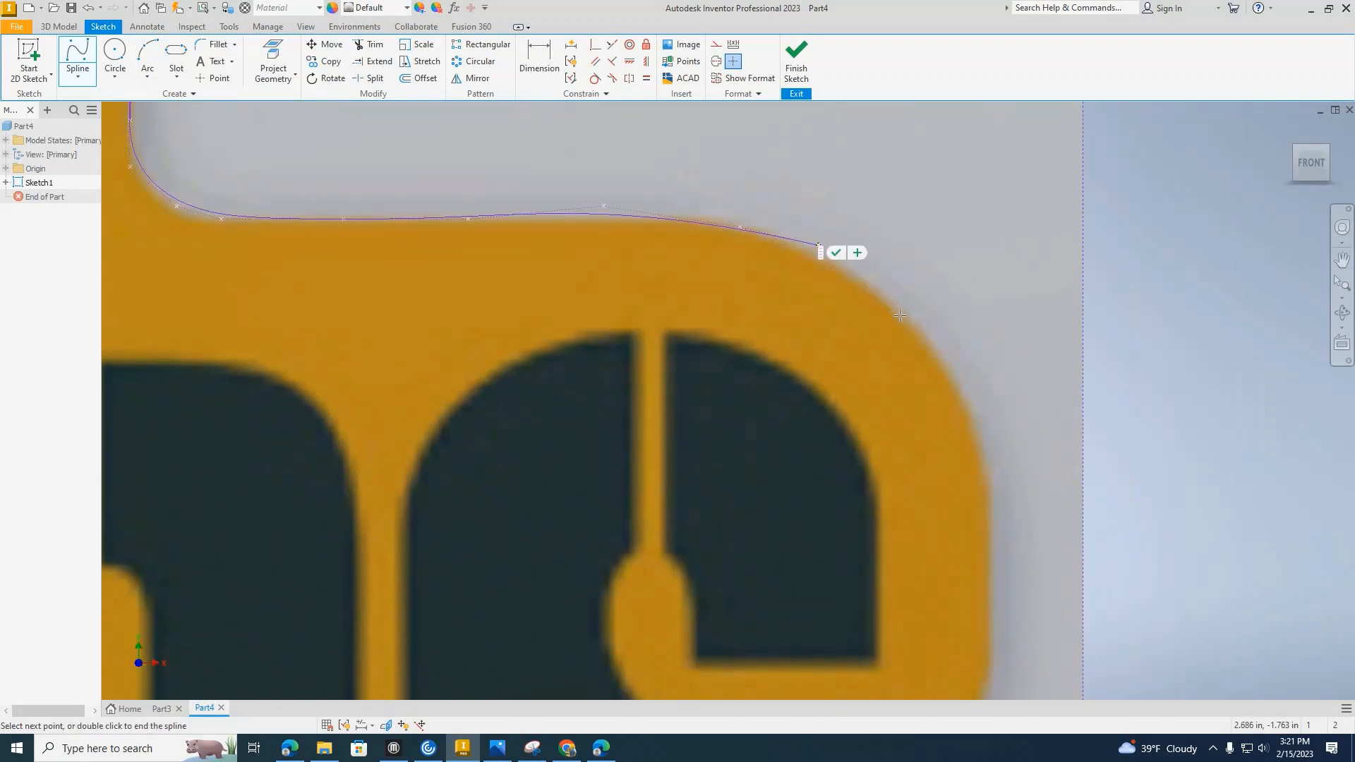
{"action": "left_click", "coordinate": [958, 382]}
Trace the banner's right side down to the indentation beside the last letter.
{"action": "middle_click_drag", "start_coordinate": [847, 236], "coordinate": [733, 61]}
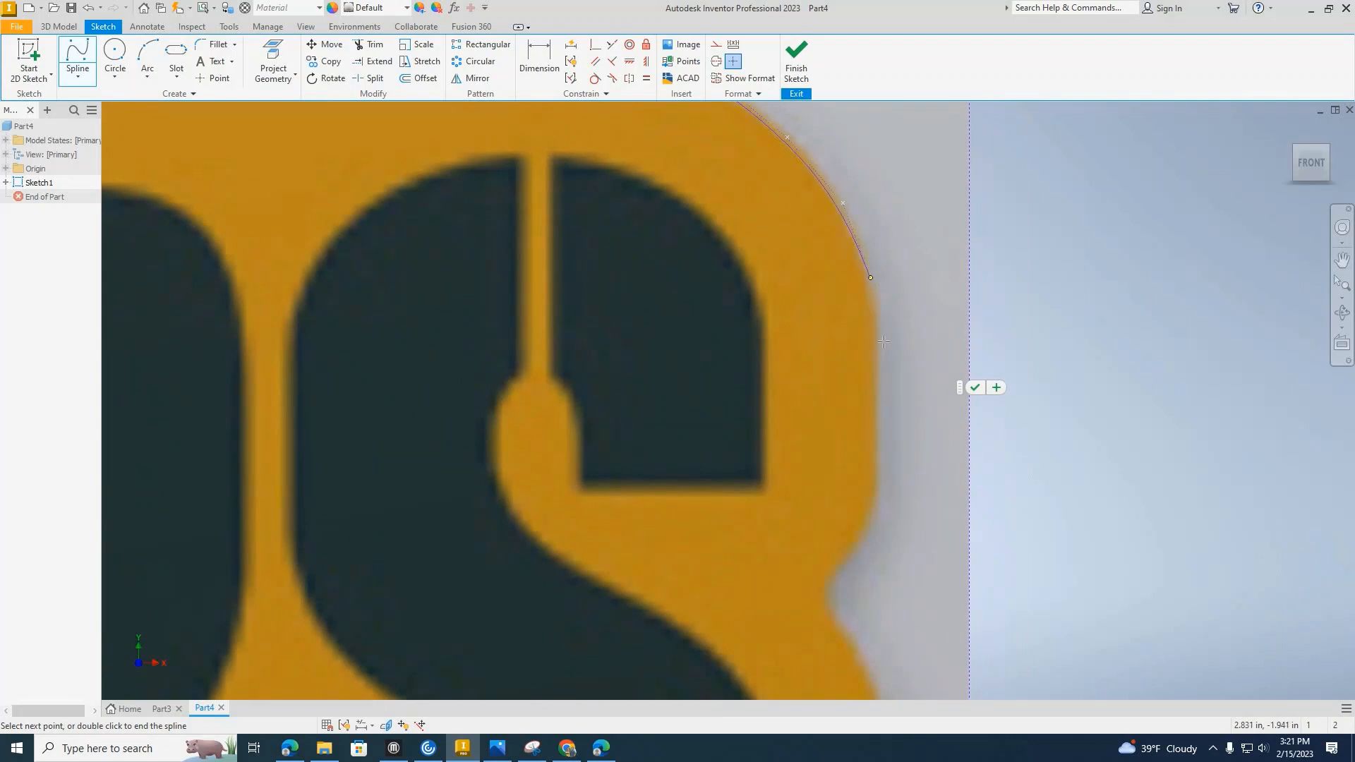
{"action": "left_click", "coordinate": [870, 276]}
{"action": "left_click", "coordinate": [883, 359]}
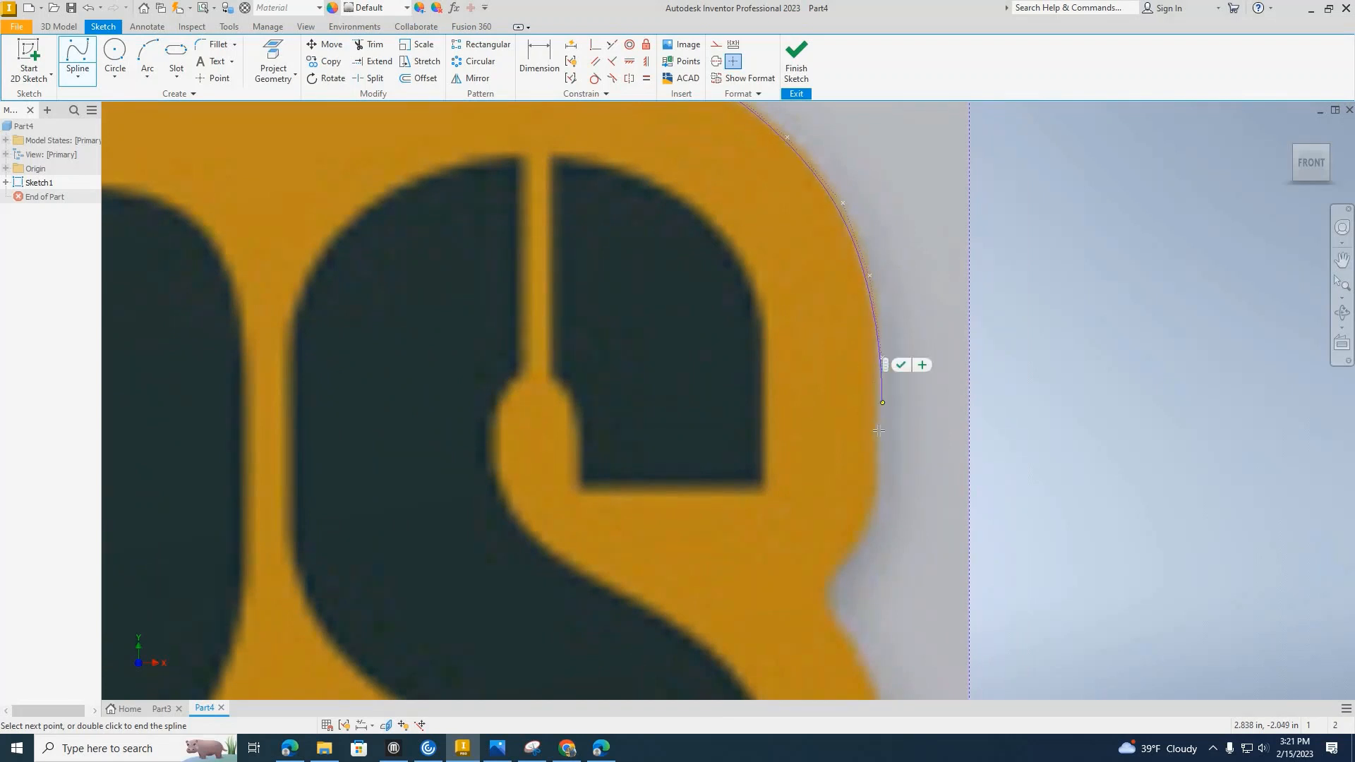
{"action": "left_click", "coordinate": [879, 490]}
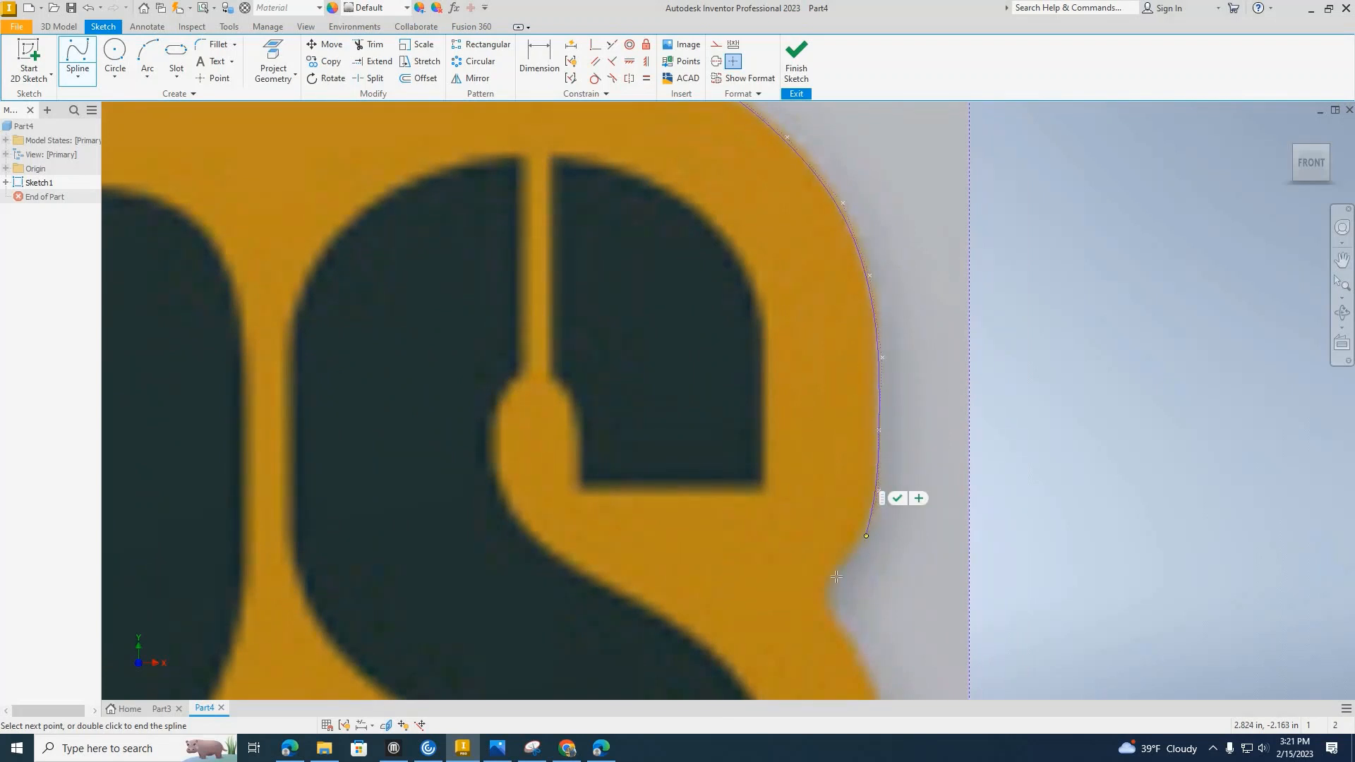
{"action": "left_click", "coordinate": [867, 535]}
{"action": "left_click", "coordinate": [837, 583]}
Carry the spline around the indentation and along the lower part of the banner's right side.
{"action": "middle_click_drag", "start_coordinate": [822, 594], "coordinate": [807, 370]}
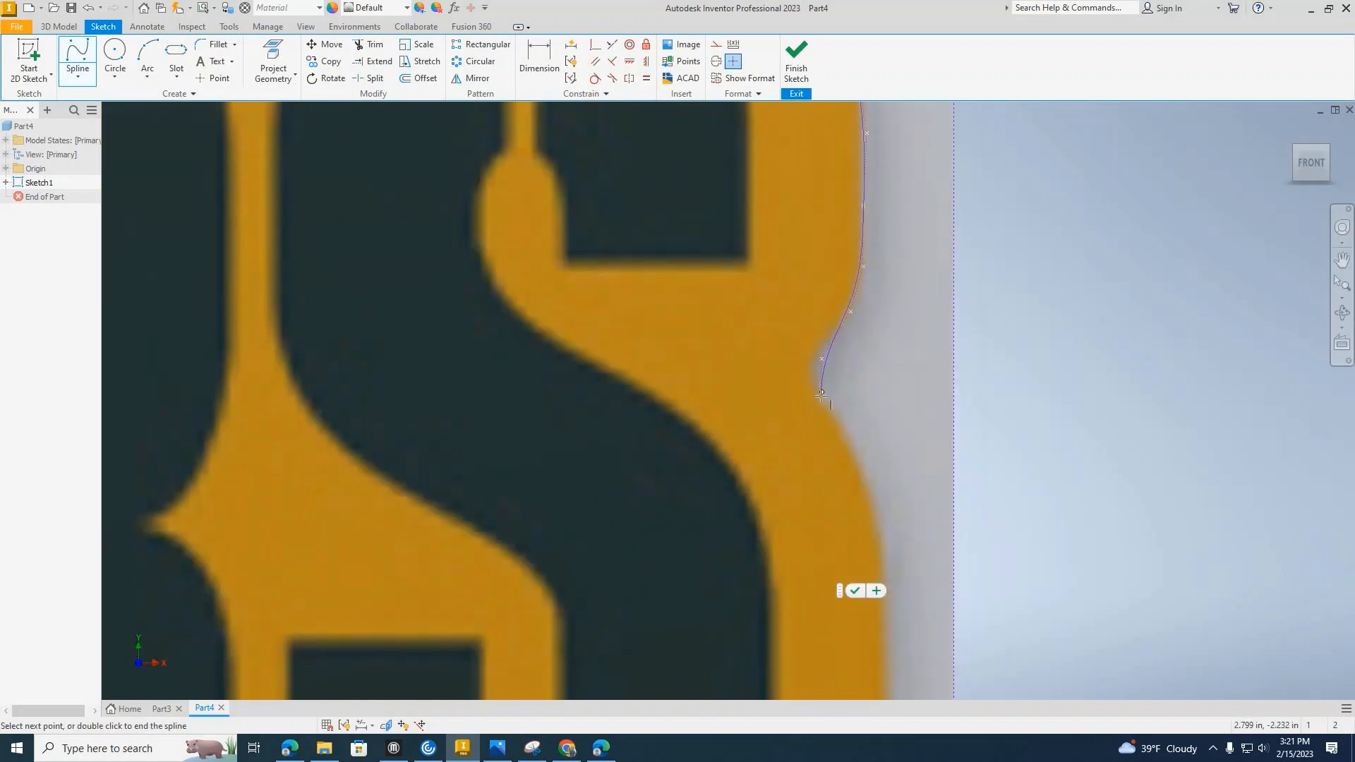
{"action": "left_click", "coordinate": [839, 419]}
{"action": "left_click", "coordinate": [854, 447]}
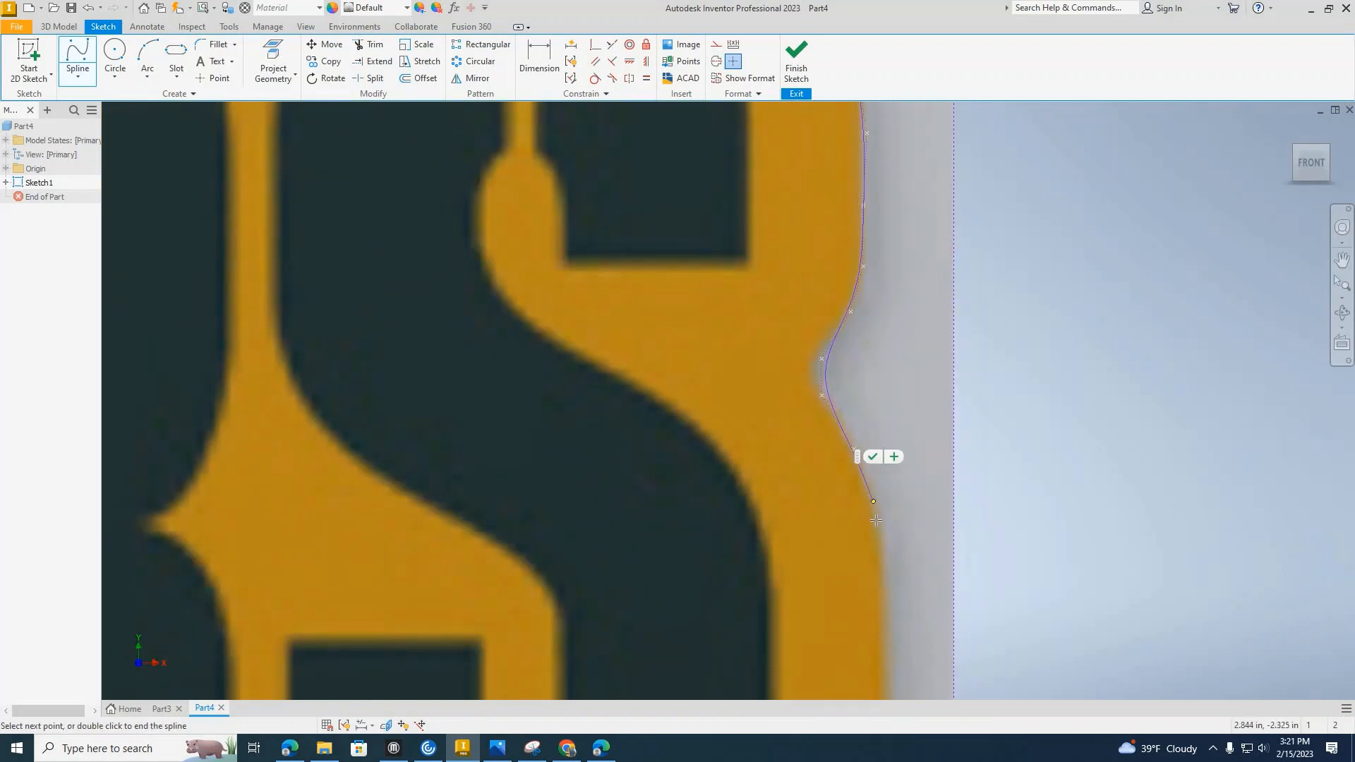
{"action": "left_click", "coordinate": [877, 526]}
{"action": "middle_click_drag", "start_coordinate": [864, 491], "coordinate": [818, 309]}
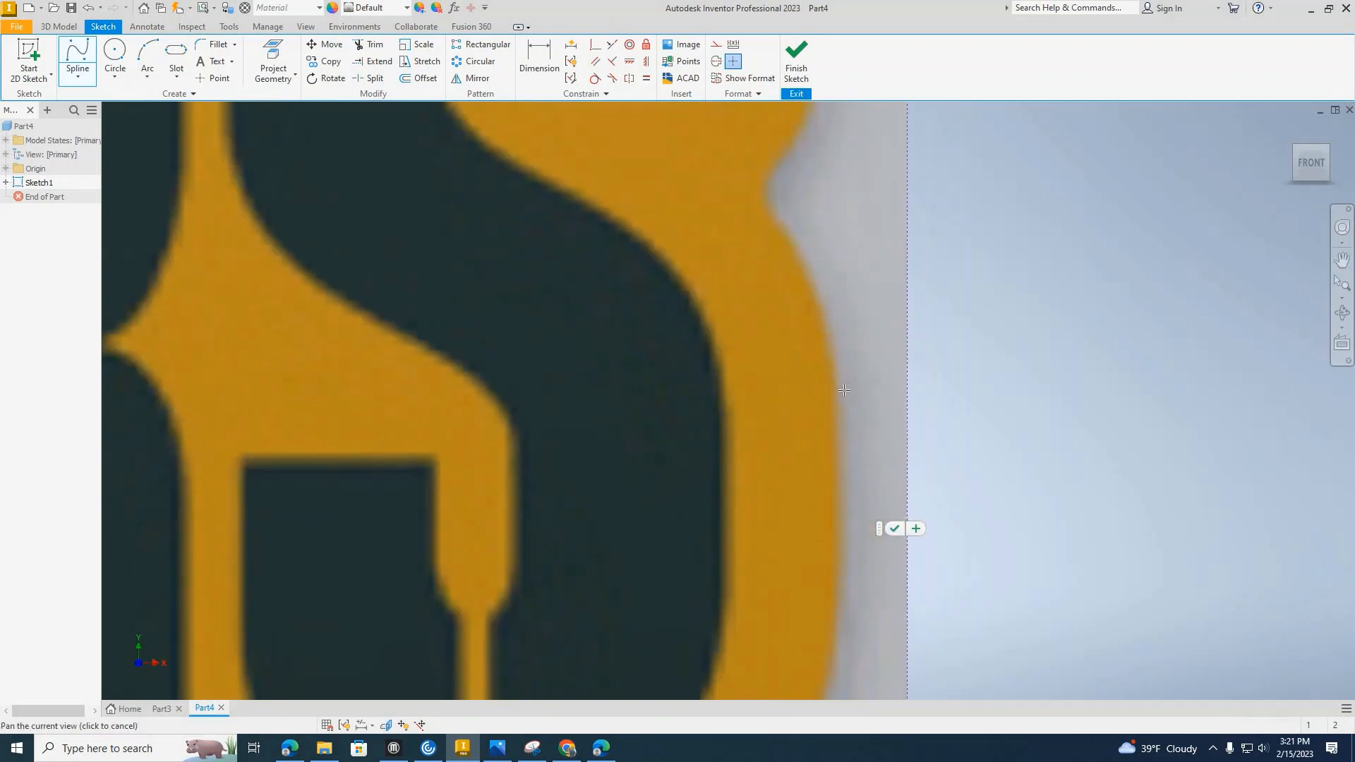
{"action": "left_click", "coordinate": [840, 398]}
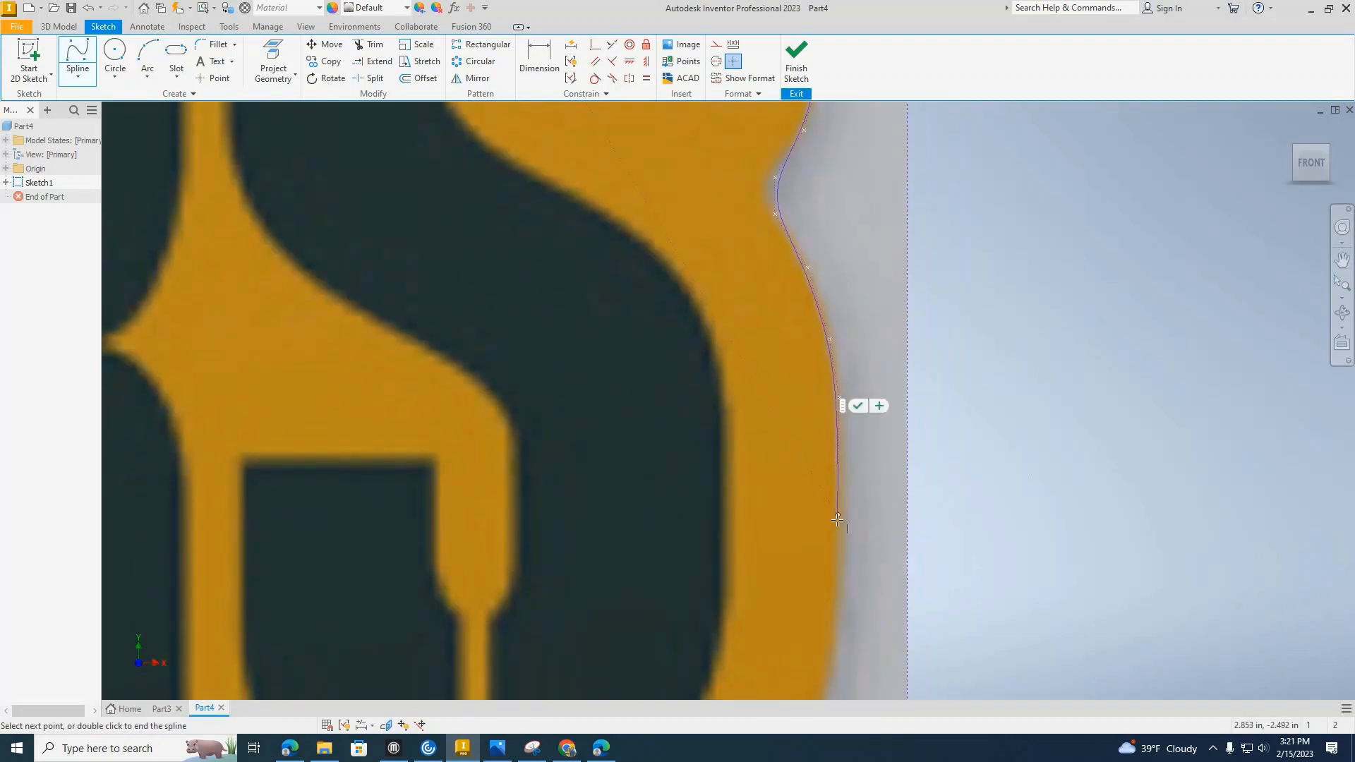
{"action": "left_click", "coordinate": [839, 518]}
Trace the banner's rounded lower-right corner and the start of its bottom edge.
{"action": "middle_click_drag", "start_coordinate": [832, 557], "coordinate": [798, 280]}
{"action": "left_click", "coordinate": [807, 358]}
{"action": "left_click", "coordinate": [765, 501]}
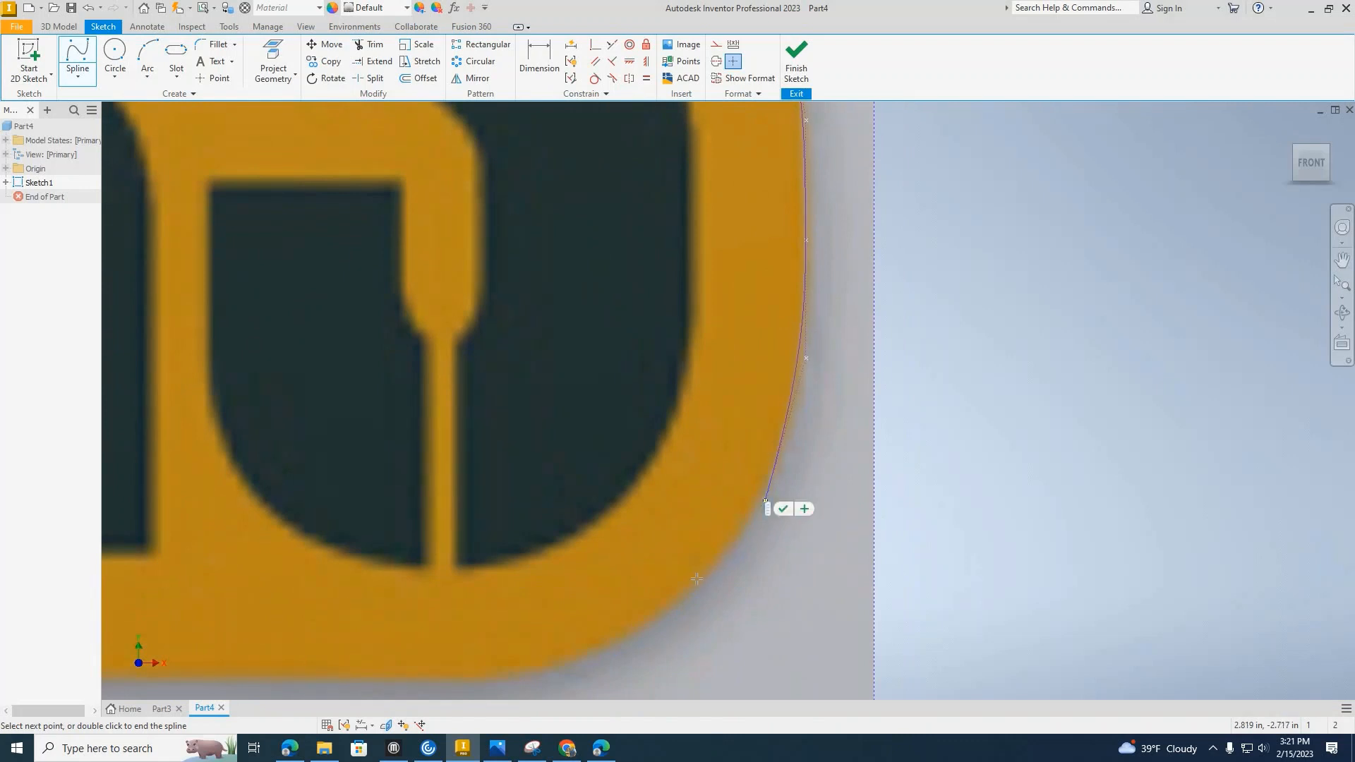
{"action": "left_click", "coordinate": [695, 587]}
{"action": "middle_click_drag", "start_coordinate": [639, 627], "coordinate": [829, 315]}
{"action": "left_click", "coordinate": [832, 321]}
{"action": "left_click", "coordinate": [746, 351]}
{"action": "left_click", "coordinate": [680, 363]}
{"action": "left_click", "coordinate": [501, 366]}
Continue the spline along the banner's straight bottom edge to its lower-left corner.
{"action": "middle_click_drag", "start_coordinate": [127, 354], "coordinate": [628, 302]}
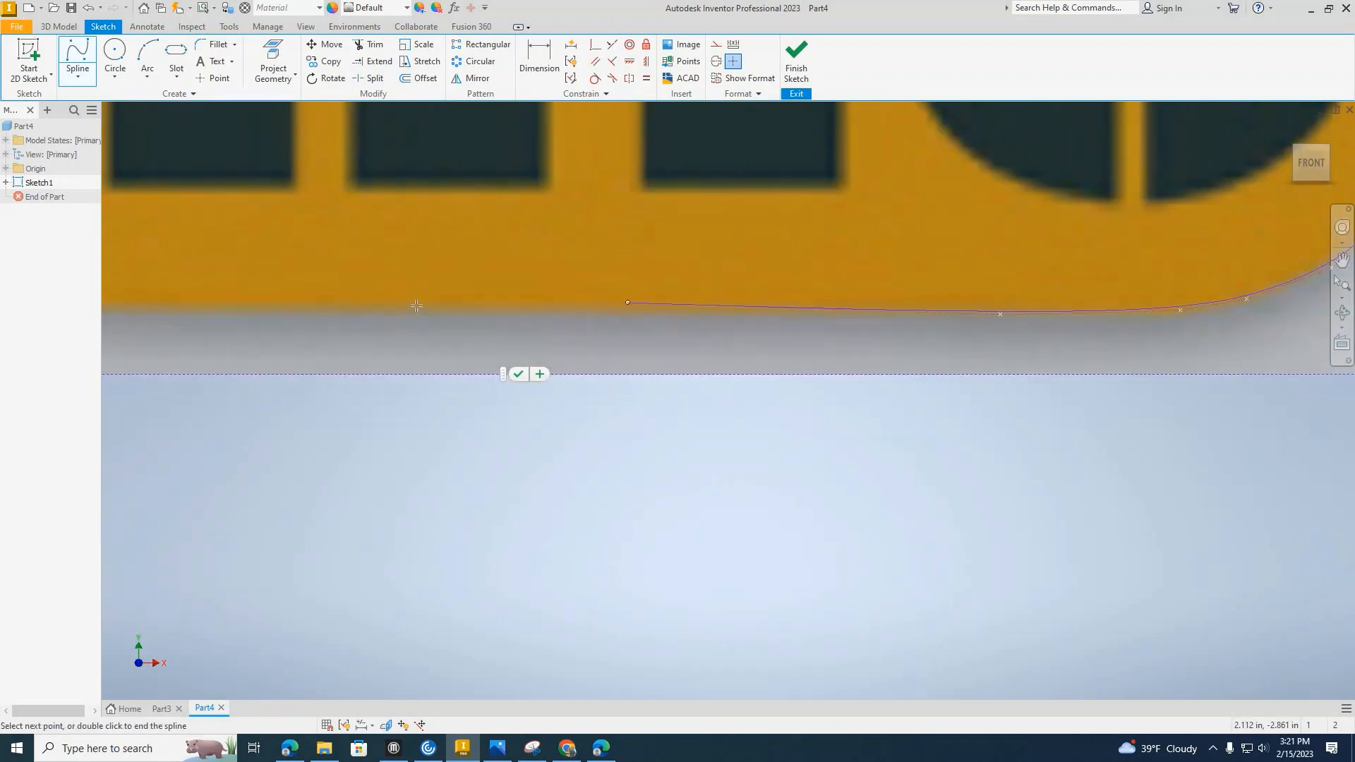
{"action": "left_click", "coordinate": [417, 305]}
{"action": "middle_click_drag", "start_coordinate": [127, 314], "coordinate": [619, 271]}
{"action": "left_click", "coordinate": [462, 268]}
{"action": "middle_click_drag", "start_coordinate": [131, 264], "coordinate": [1171, 261]}
{"action": "left_click", "coordinate": [665, 277]}
{"action": "left_click", "coordinate": [533, 273]}
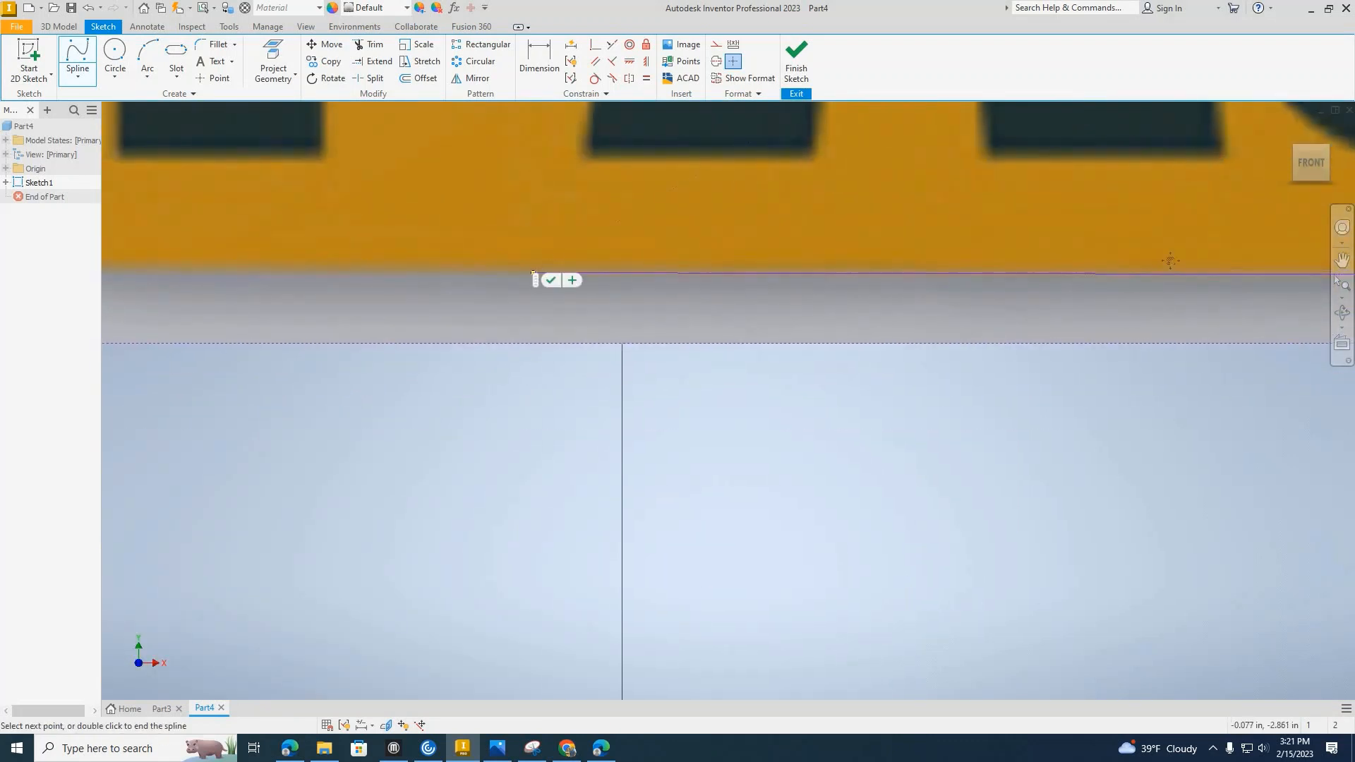
{"action": "middle_click_drag", "start_coordinate": [212, 265], "coordinate": [810, 264]}
{"action": "left_click", "coordinate": [757, 266]}
{"action": "left_click", "coordinate": [678, 265]}
Trace the banner's left side and its rounded upper-left corner onto the top edge.
{"action": "left_click", "coordinate": [605, 168]}
{"action": "middle_click_drag", "start_coordinate": [656, 156], "coordinate": [666, 429]}
{"action": "left_click", "coordinate": [610, 244]}
{"action": "middle_click_drag", "start_coordinate": [624, 282], "coordinate": [636, 558]}
{"action": "left_click", "coordinate": [595, 282]}
{"action": "left_click", "coordinate": [617, 228]}
{"action": "left_click", "coordinate": [666, 210]}
{"action": "left_click", "coordinate": [857, 209]}
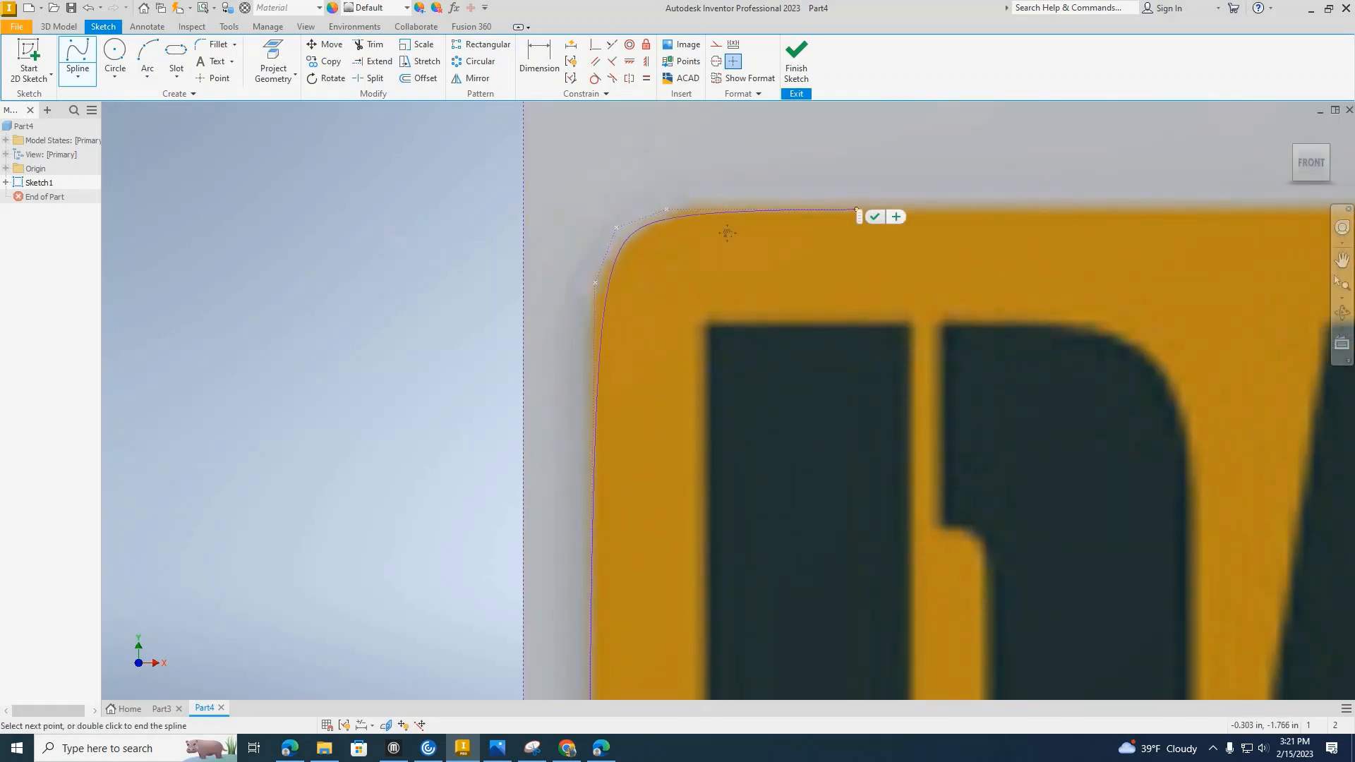
Extend the spline along the banner's left top edge and around the left notch's lower corner.
{"action": "middle_click_drag", "start_coordinate": [728, 234], "coordinate": [99, 253]}
{"action": "left_click", "coordinate": [676, 224]}
{"action": "left_click", "coordinate": [861, 224]}
{"action": "middle_click_drag", "start_coordinate": [861, 230], "coordinate": [636, 287]}
{"action": "left_click", "coordinate": [708, 266]}
{"action": "left_click", "coordinate": [735, 235]}
{"action": "left_click", "coordinate": [759, 206]}
{"action": "left_click", "coordinate": [758, 160]}
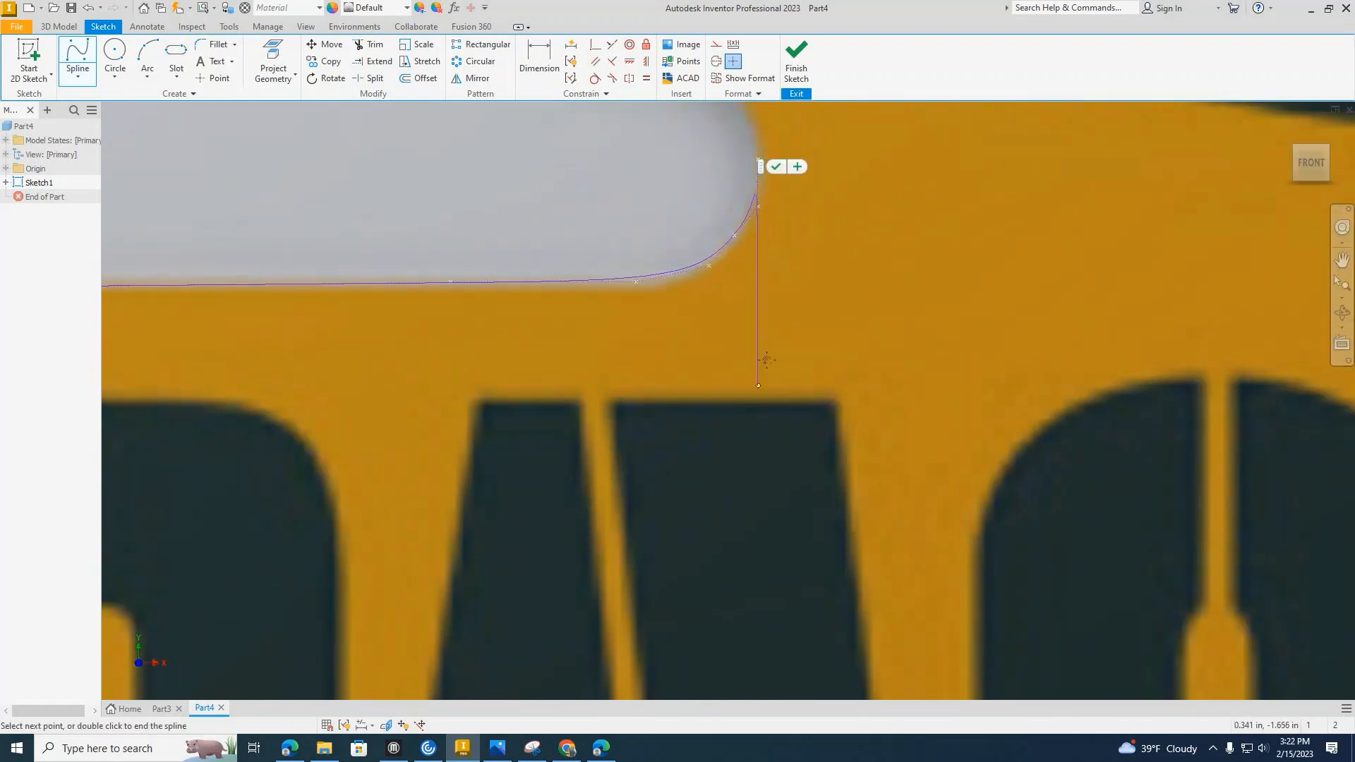
Trace the left notch's upper corner onto the oval's outer edge.
{"action": "middle_click_drag", "start_coordinate": [767, 360], "coordinate": [761, 418]}
{"action": "left_click", "coordinate": [749, 374]}
{"action": "left_click", "coordinate": [730, 326]}
{"action": "left_click", "coordinate": [629, 288]}
Trace the lower-left outer edge of the yellow oval with further spline points.
{"action": "middle_click_drag", "start_coordinate": [631, 291], "coordinate": [918, 456]}
{"action": "left_click", "coordinate": [748, 369]}
{"action": "left_click", "coordinate": [506, 199]}
{"action": "middle_click_drag", "start_coordinate": [501, 203], "coordinate": [791, 495]}
{"action": "left_click", "coordinate": [657, 366]}
{"action": "middle_click_drag", "start_coordinate": [641, 281], "coordinate": [932, 515]}
{"action": "left_click", "coordinate": [796, 372]}
{"action": "left_click", "coordinate": [721, 185]}
Continue the spline up the far left side of the yellow oval.
{"action": "middle_click_drag", "start_coordinate": [719, 173], "coordinate": [768, 532]}
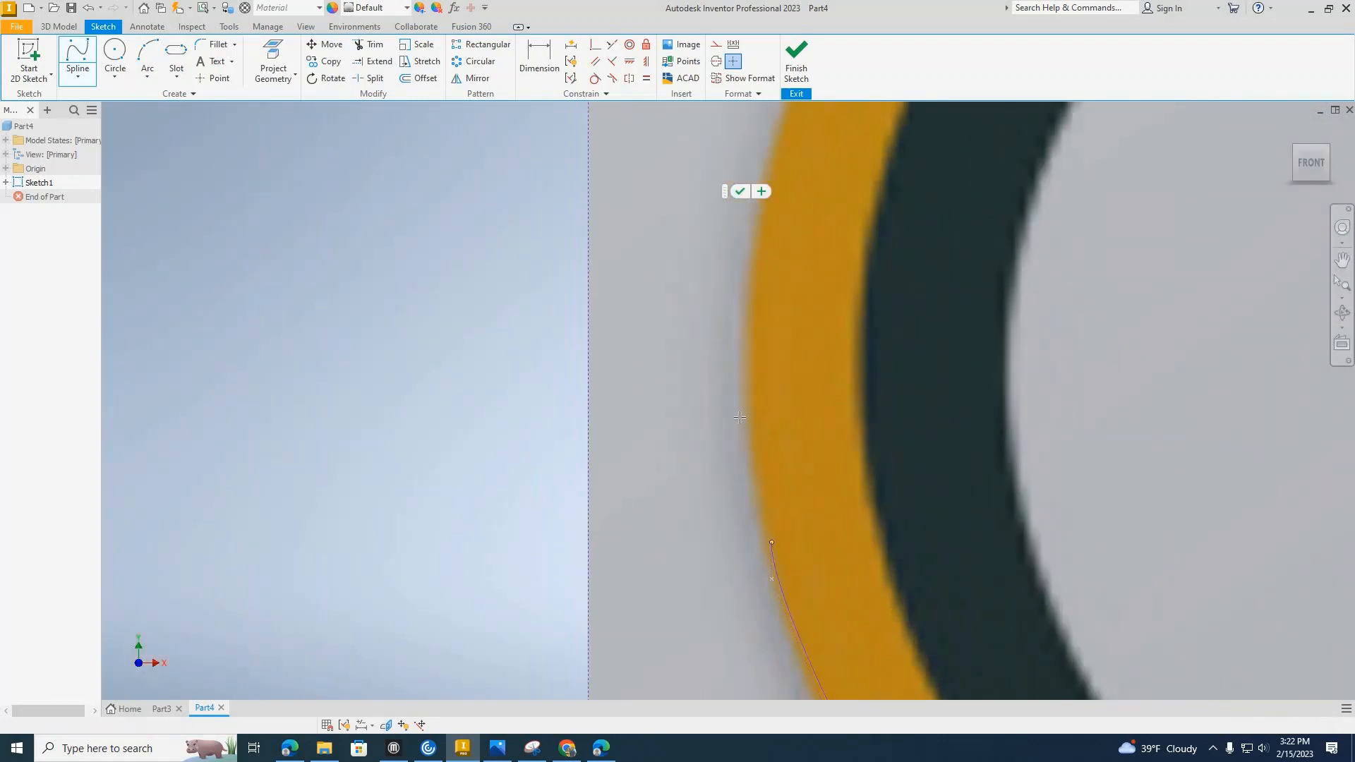
{"action": "left_click", "coordinate": [742, 255]}
{"action": "middle_click_drag", "start_coordinate": [747, 219], "coordinate": [667, 538]}
{"action": "left_click", "coordinate": [732, 374]}
{"action": "middle_click_drag", "start_coordinate": [742, 346], "coordinate": [576, 567]}
{"action": "left_click", "coordinate": [817, 226]}
Trace the oval's upper-left outer edge and across its top.
{"action": "middle_click_drag", "start_coordinate": [847, 198], "coordinate": [470, 558]}
{"action": "left_click", "coordinate": [755, 342]}
{"action": "middle_click_drag", "start_coordinate": [758, 335], "coordinate": [338, 524]}
{"action": "left_click", "coordinate": [605, 373]}
{"action": "left_click", "coordinate": [822, 315]}
{"action": "middle_click_drag", "start_coordinate": [1077, 273], "coordinate": [301, 358]}
{"action": "left_click", "coordinate": [585, 348]}
{"action": "left_click", "coordinate": [879, 367]}
Trace the oval's upper-right edge to the first spline's start point, closing the outline, and finish the spline.
{"action": "middle_click_drag", "start_coordinate": [1130, 389], "coordinate": [464, 313]}
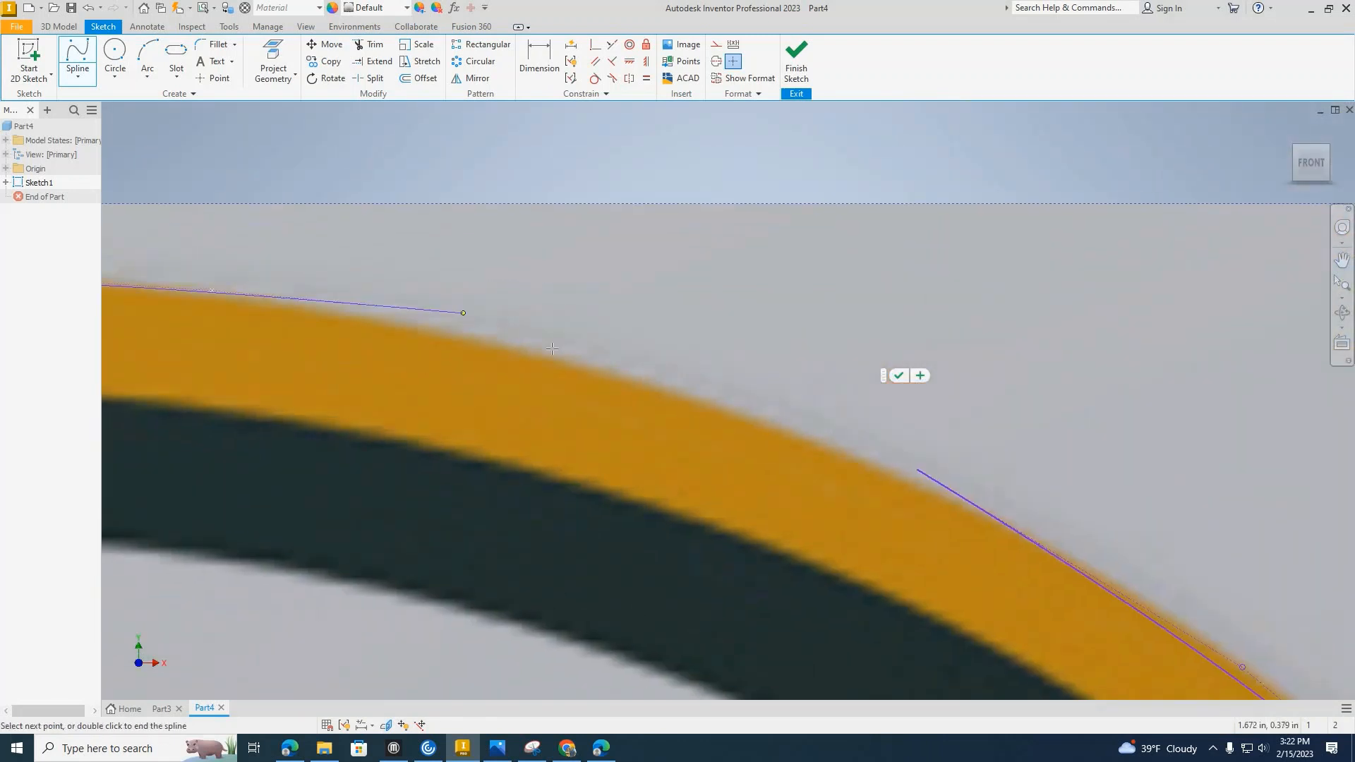
{"action": "left_click", "coordinate": [552, 349]}
{"action": "left_click", "coordinate": [727, 401]}
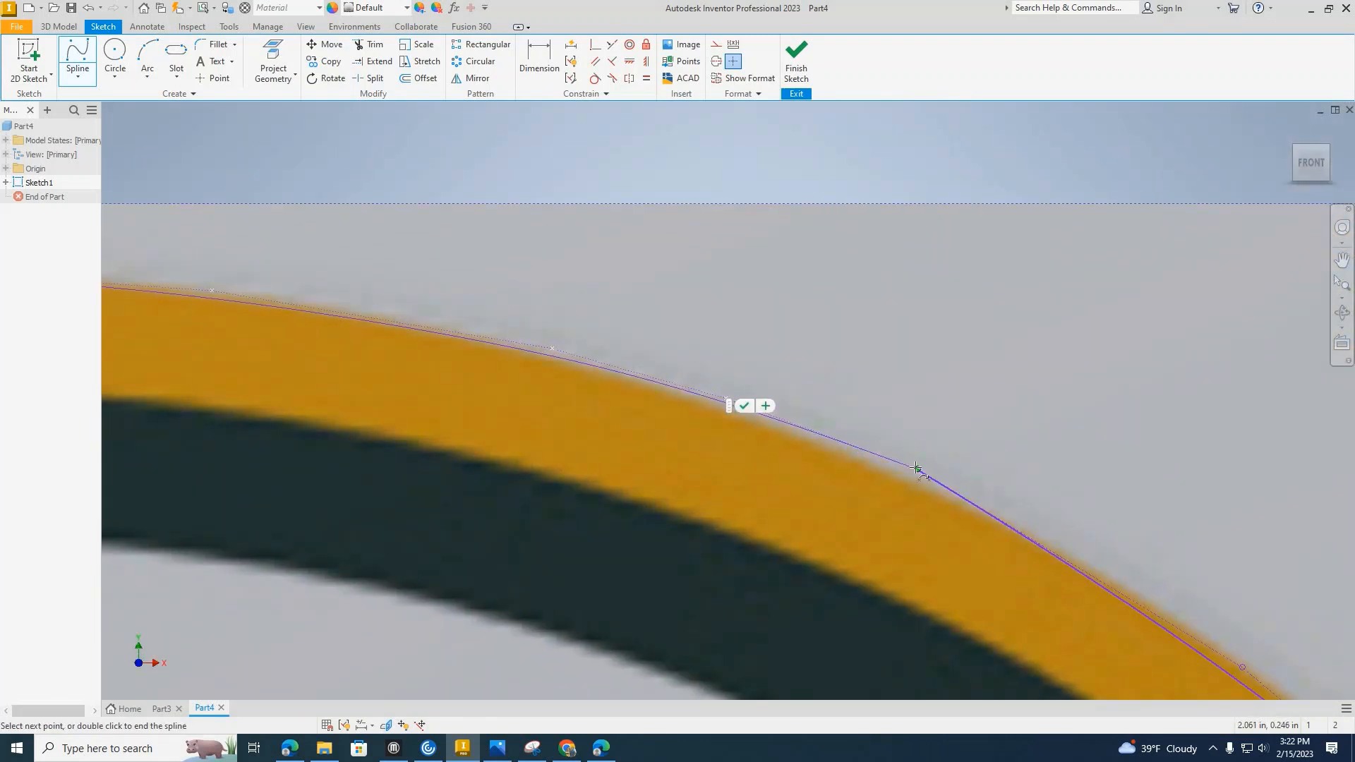
{"action": "left_click", "coordinate": [917, 468]}
{"action": "scroll", "coordinate": [920, 466], "scroll_direction": "up", "scroll_amount": 2}
{"action": "left_click", "coordinate": [936, 474]}
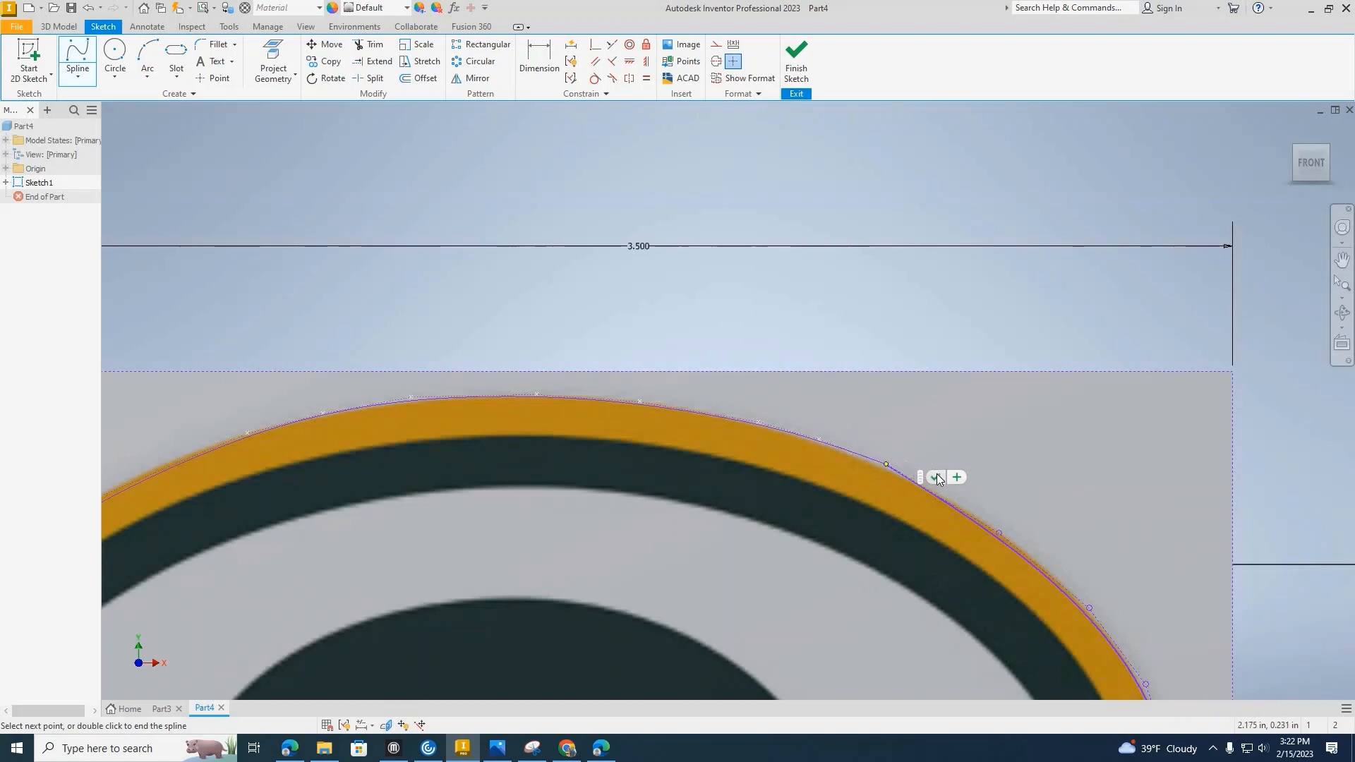
Move the outline spline's control point on the oval's upper-left outward so the curve follows the yellow edge.
{"action": "middle_click_drag", "start_coordinate": [673, 506], "coordinate": [699, 241]}
{"action": "scroll", "coordinate": [699, 242], "scroll_direction": "up", "scroll_amount": 3}
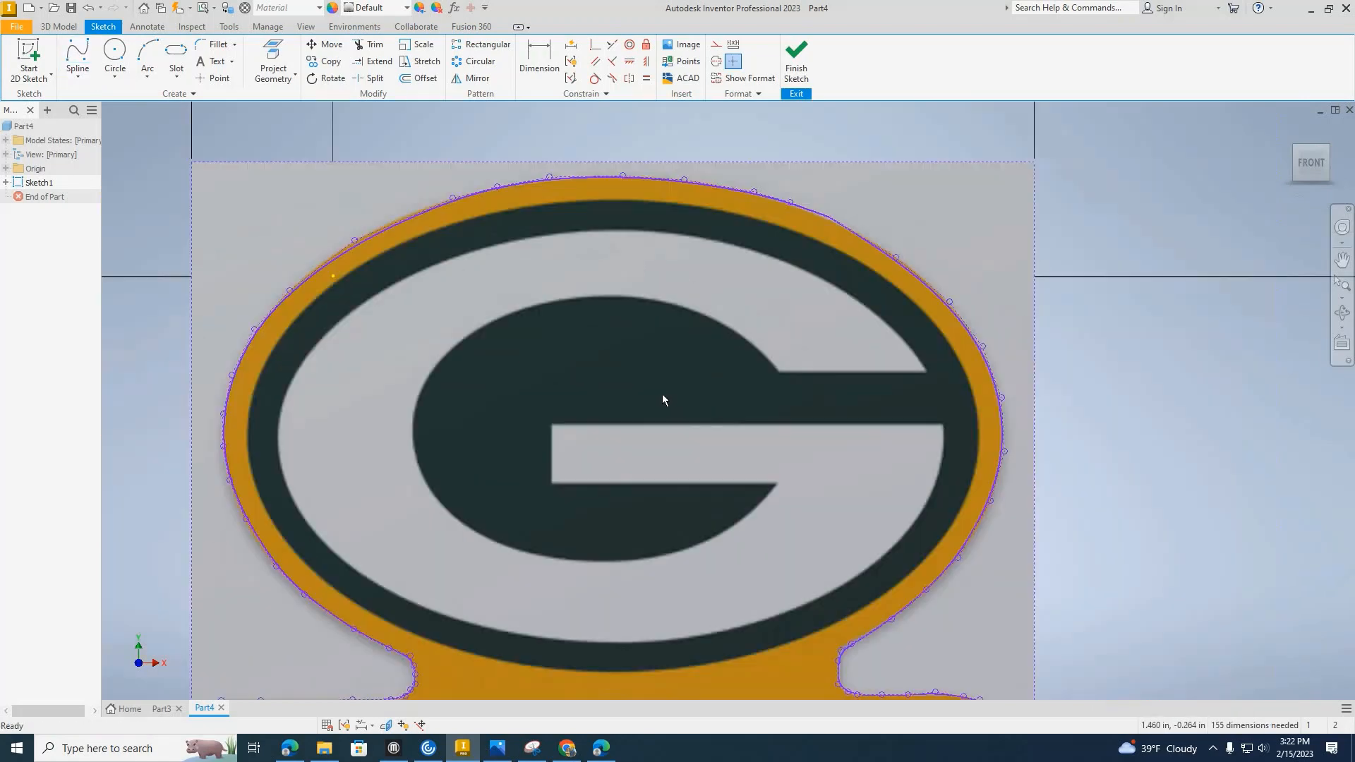
{"action": "middle_click_drag", "start_coordinate": [586, 315], "coordinate": [621, 141]}
{"action": "middle_click_drag", "start_coordinate": [428, 287], "coordinate": [579, 434]}
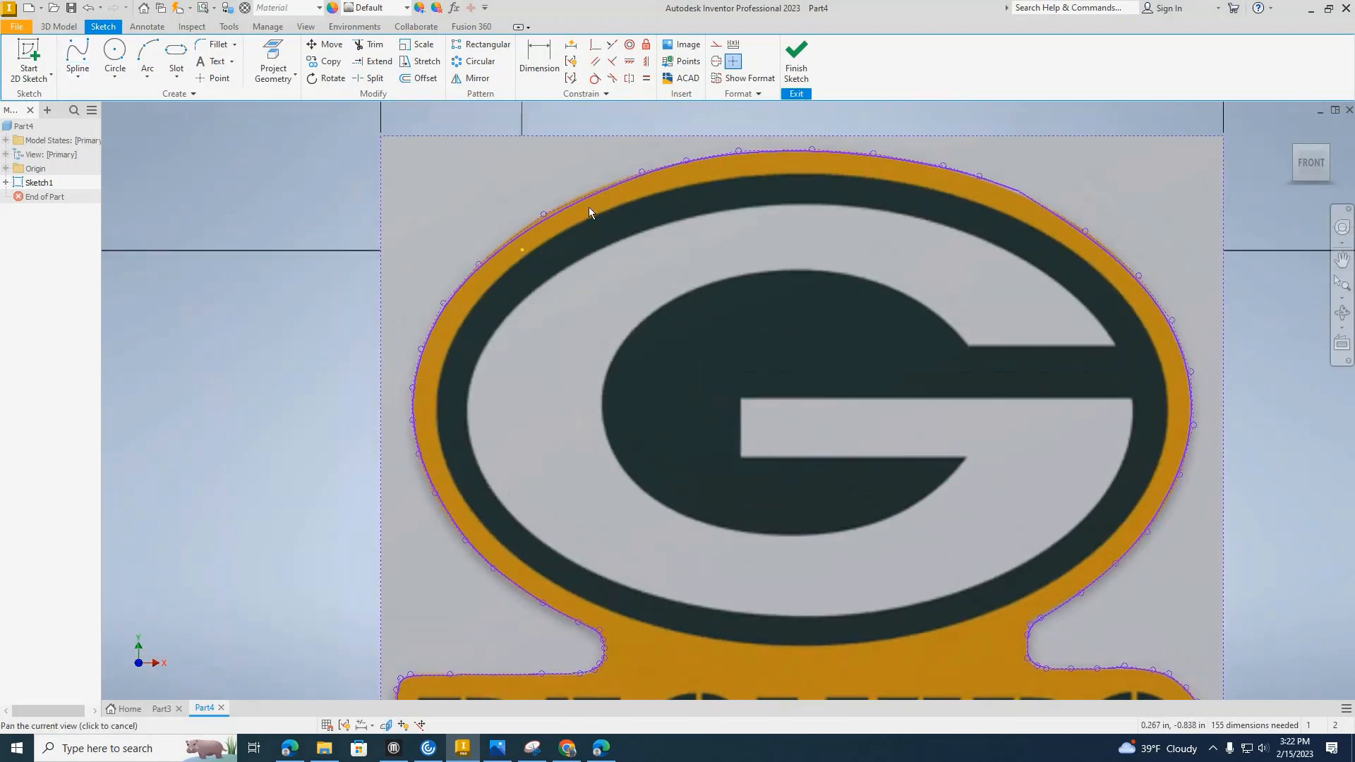
{"action": "middle_click_drag", "start_coordinate": [588, 206], "coordinate": [518, 277]}
{"action": "scroll", "coordinate": [564, 252], "scroll_direction": "down", "scroll_amount": 3}
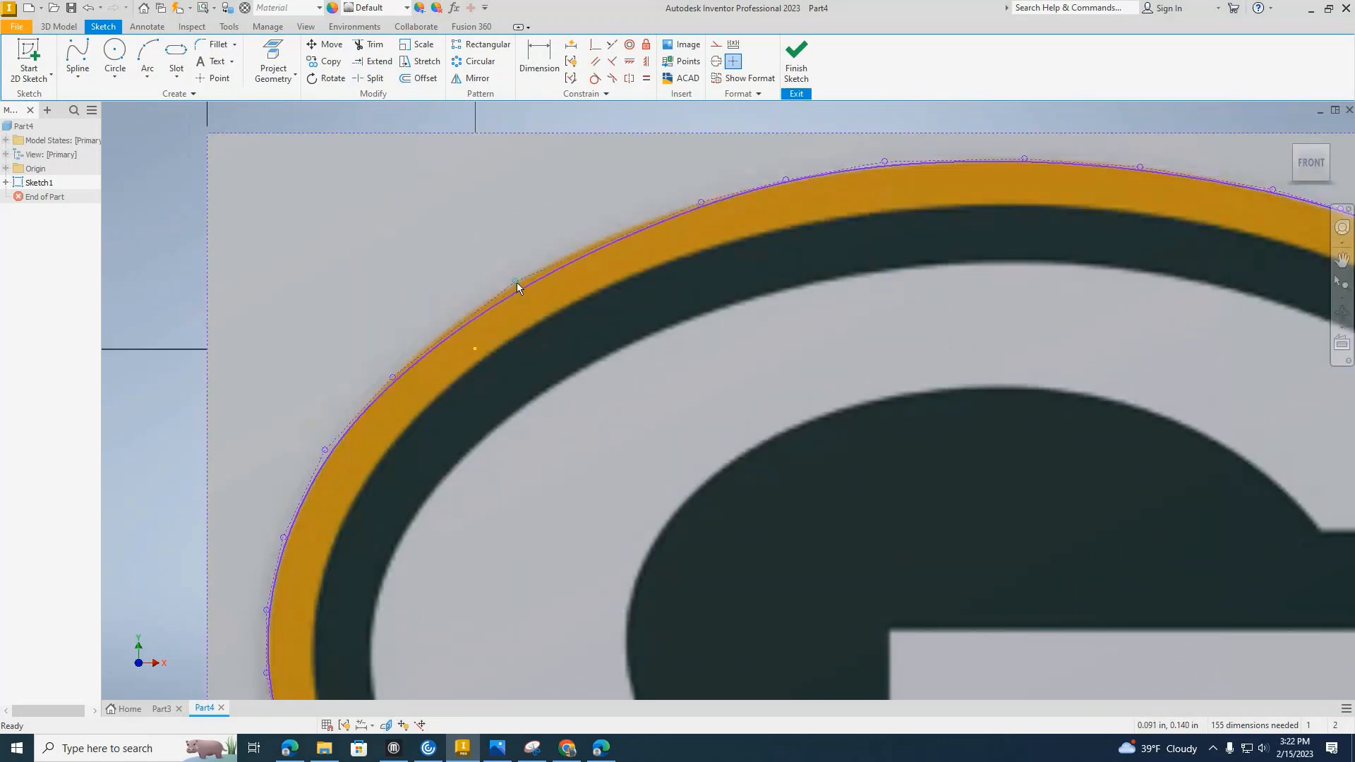
{"action": "left_click_drag", "start_coordinate": [516, 282], "coordinate": [513, 265]}
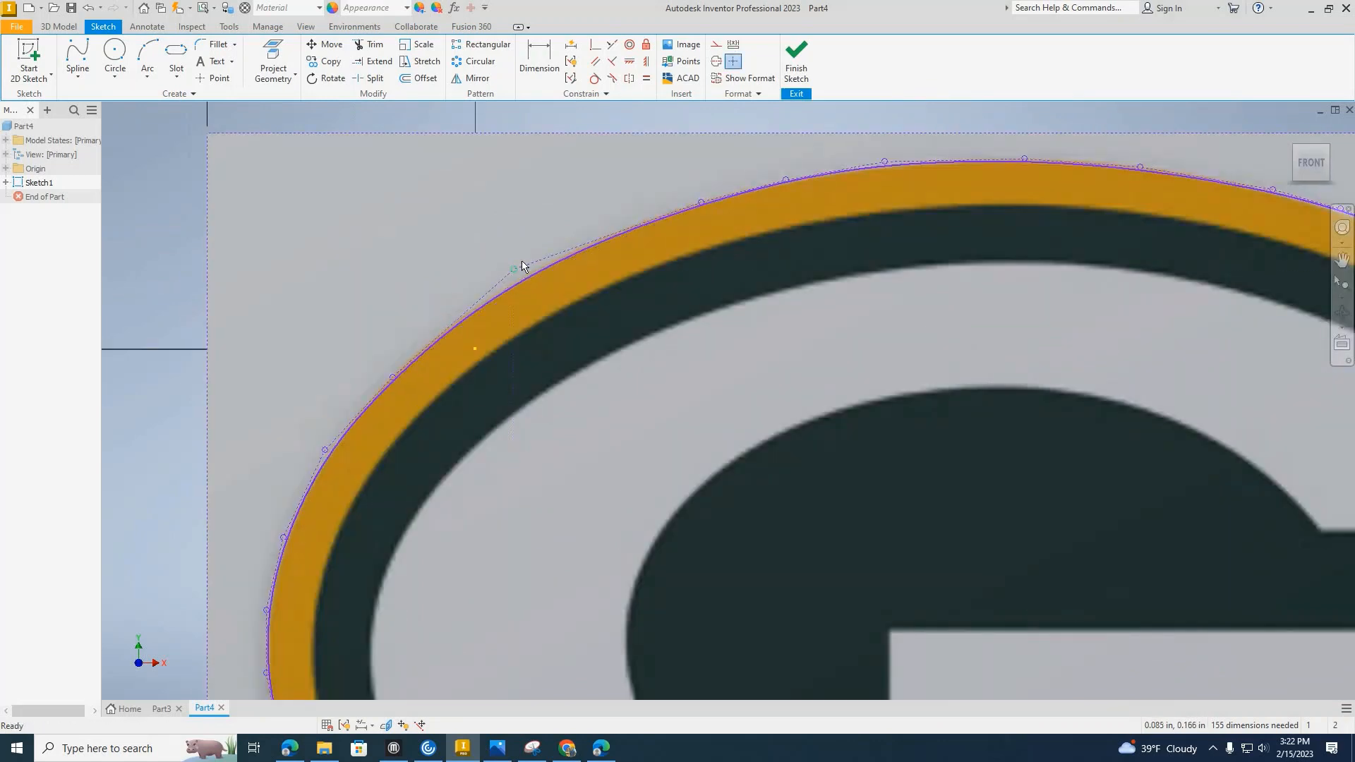
{"action": "scroll", "coordinate": [513, 265], "scroll_direction": "down", "scroll_amount": 2}
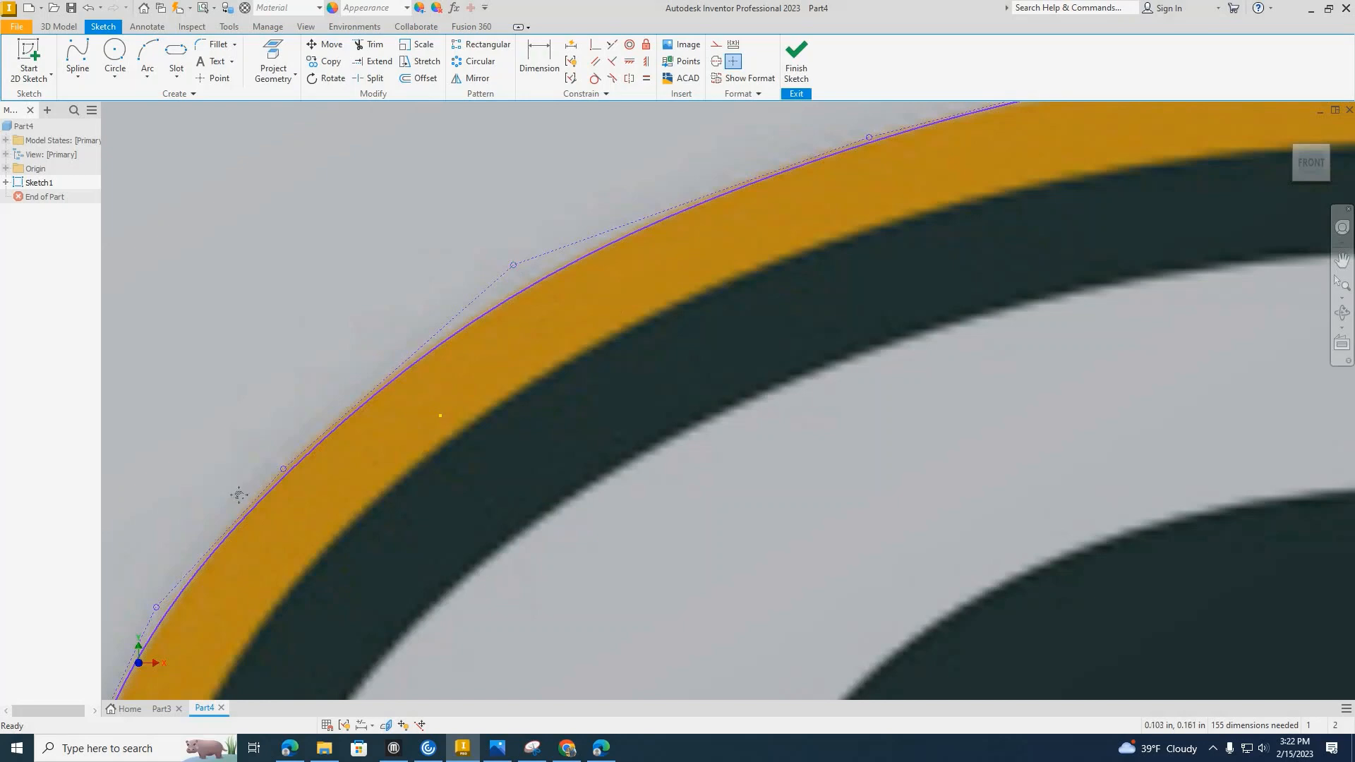
Examine the fit of the closed outline around the oval and the PACKERS lettering block.
{"action": "middle_click_drag", "start_coordinate": [1122, 164], "coordinate": [668, 367]}
{"action": "scroll", "coordinate": [536, 218], "scroll_direction": "up", "scroll_amount": 3}
{"action": "middle_click_drag", "start_coordinate": [323, 264], "coordinate": [183, 7]}
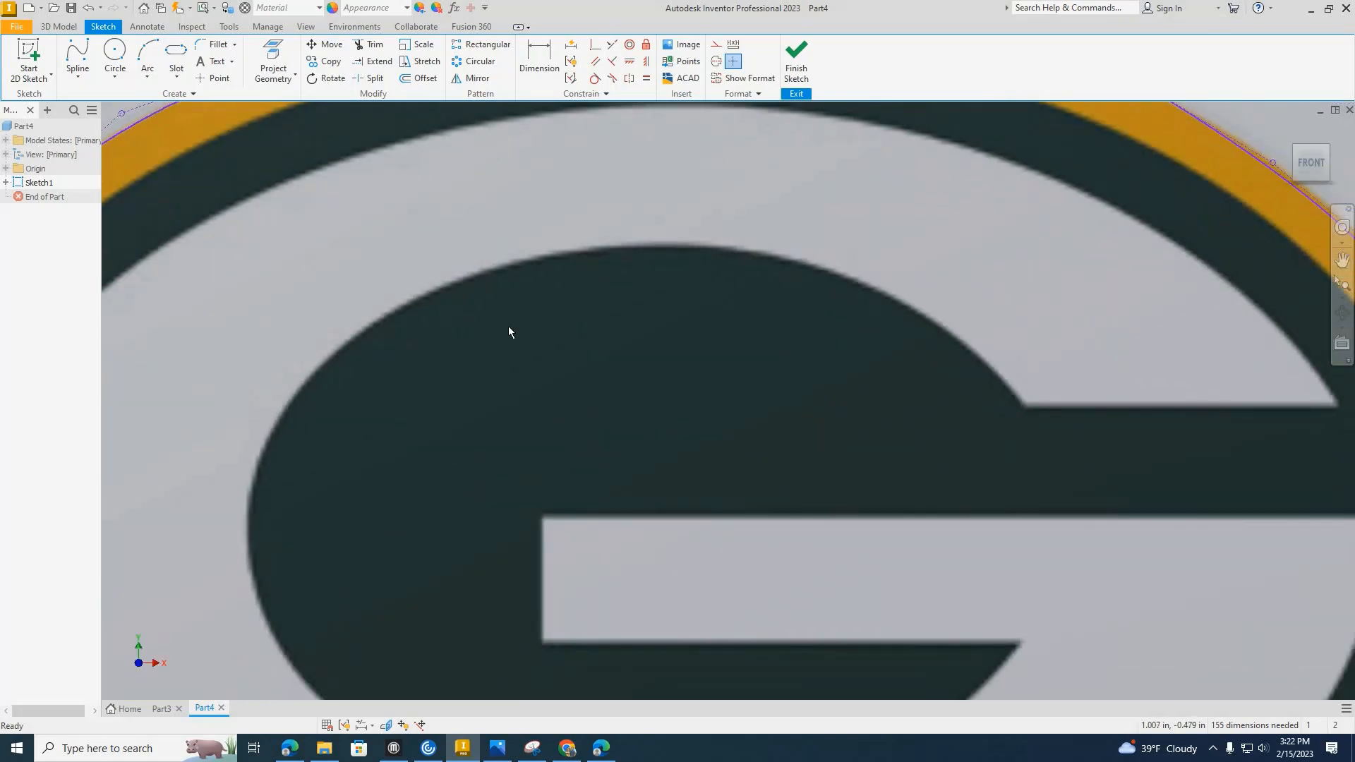
{"action": "scroll", "coordinate": [510, 332], "scroll_direction": "up", "scroll_amount": 4}
{"action": "scroll", "coordinate": [490, 357], "scroll_direction": "down", "scroll_amount": 3}
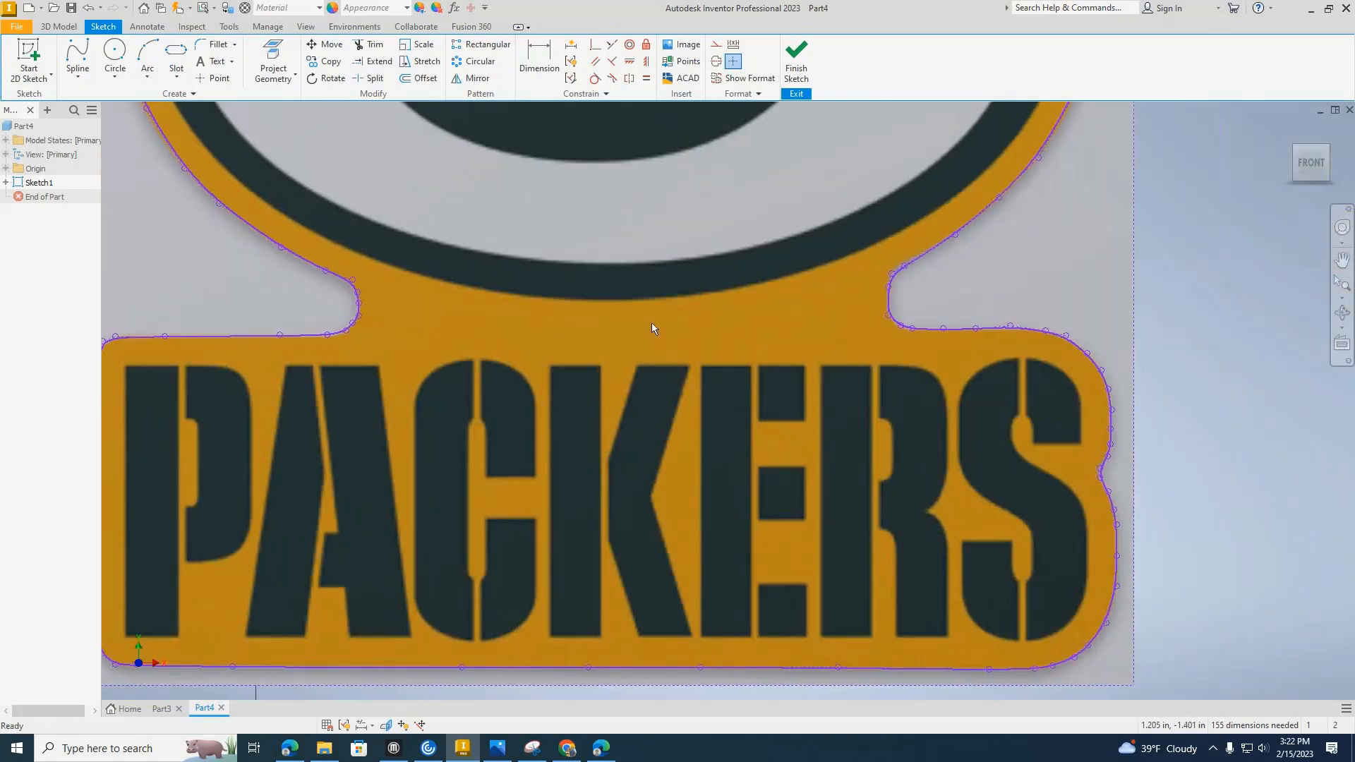
{"action": "middle_click_drag", "start_coordinate": [459, 373], "coordinate": [616, 276]}
{"action": "middle_click_drag", "start_coordinate": [638, 468], "coordinate": [660, 649]}
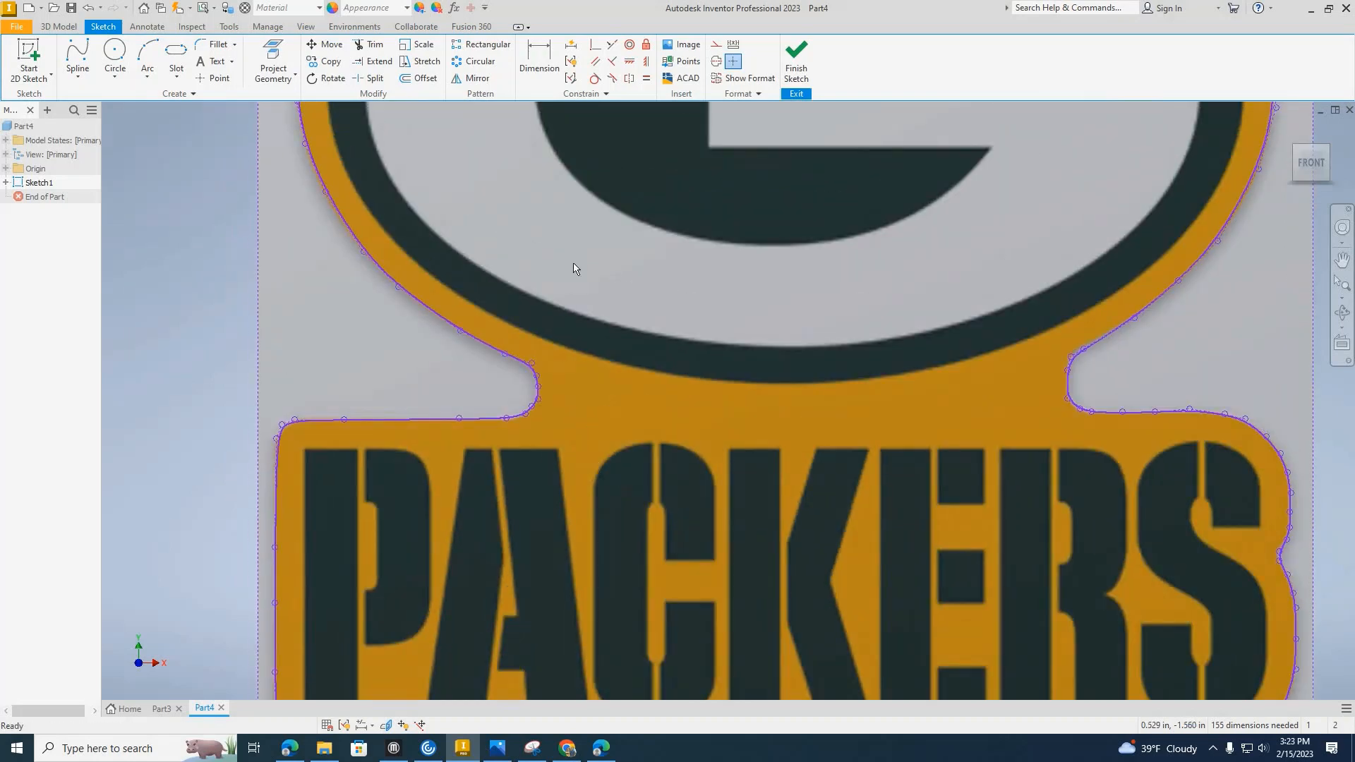
{"action": "middle_click_drag", "start_coordinate": [577, 269], "coordinate": [583, 401]}
{"action": "middle_click_drag", "start_coordinate": [552, 226], "coordinate": [559, 360]}
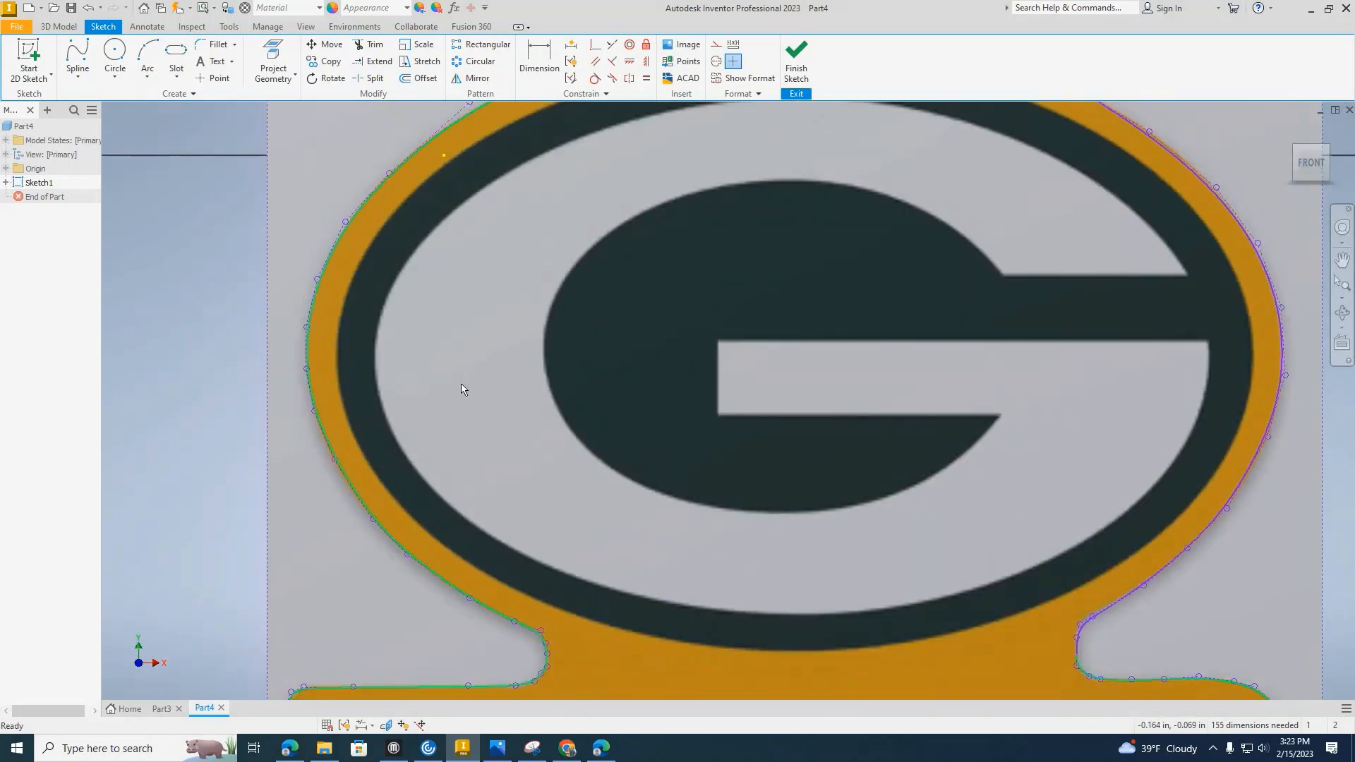
{"action": "middle_click_drag", "start_coordinate": [459, 374], "coordinate": [242, 514]}
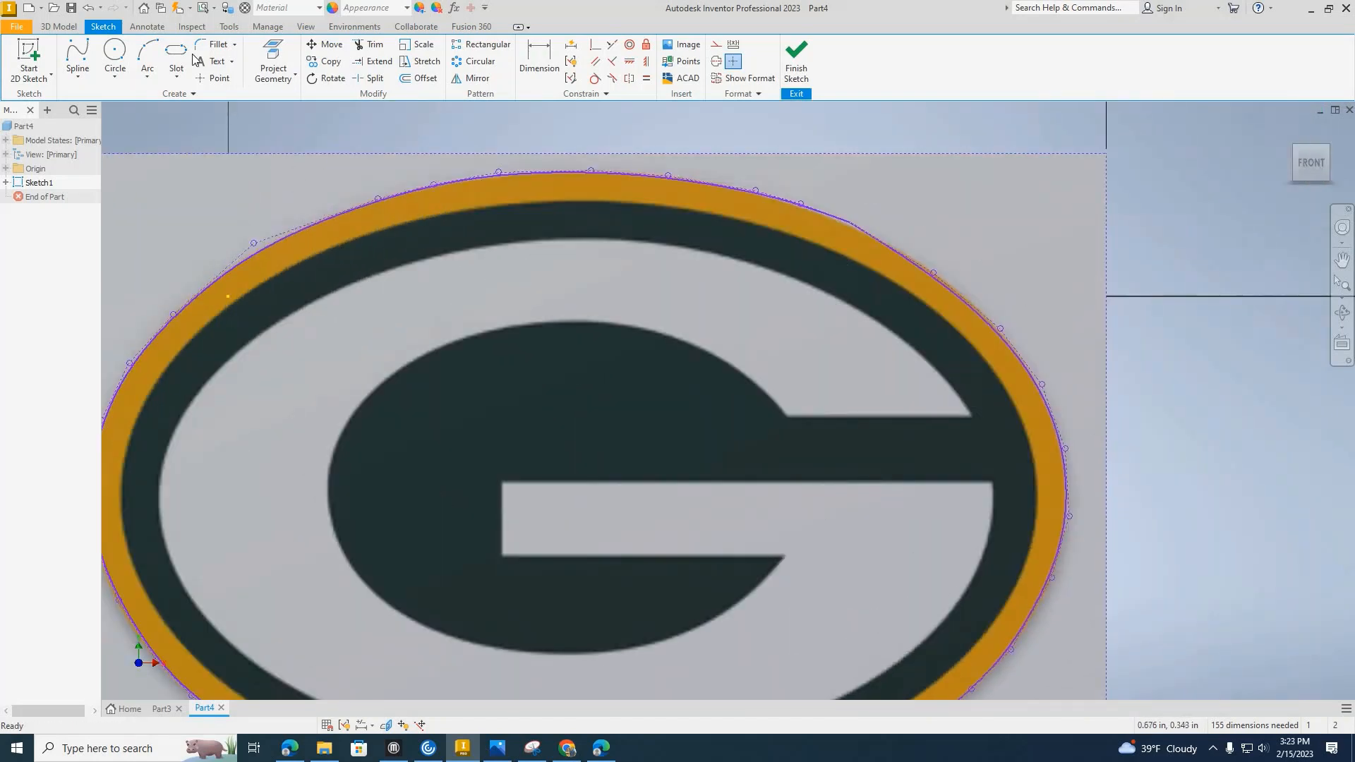
Start a second control-point spline at the top centre of the yellow ring's inner edge and trace its upper-right part.
{"action": "left_click", "coordinate": [78, 57]}
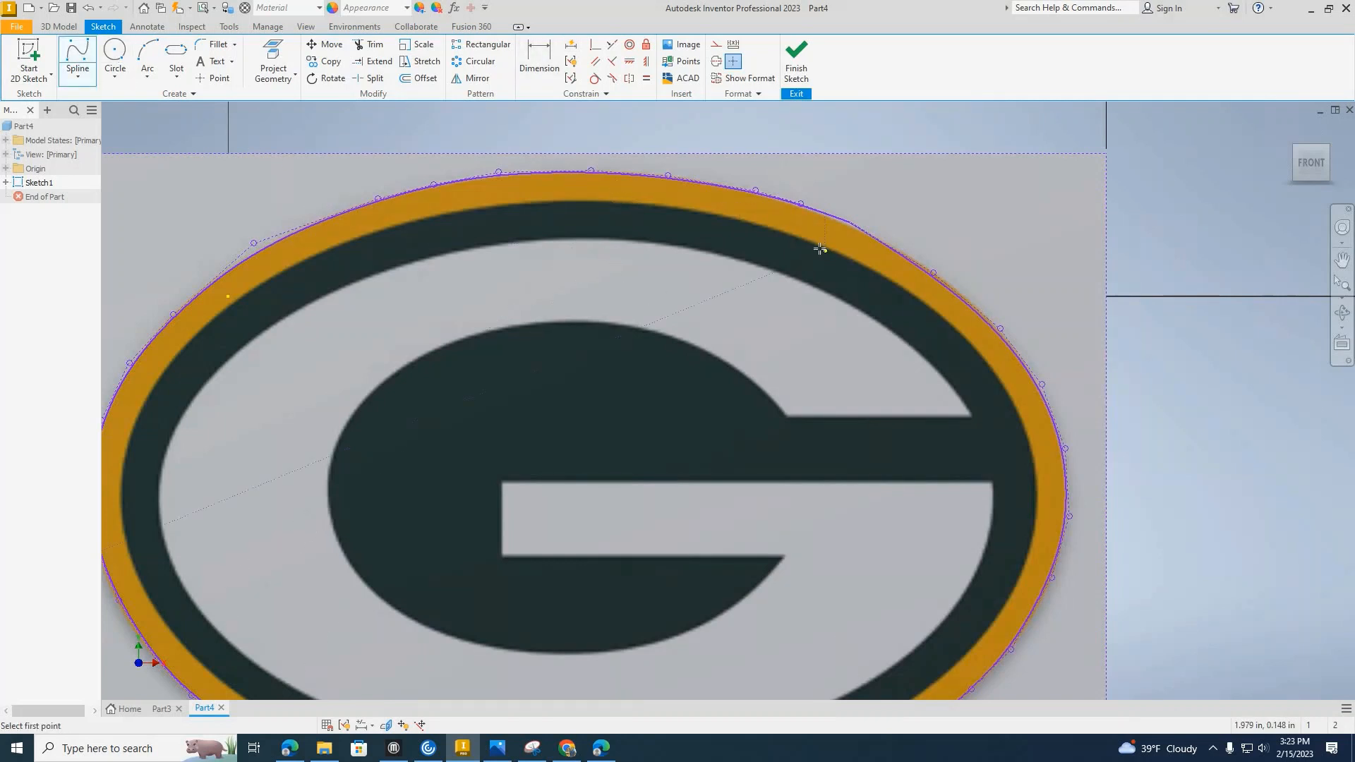
{"action": "scroll", "coordinate": [571, 202], "scroll_direction": "down", "scroll_amount": 6}
{"action": "left_click", "coordinate": [576, 203]}
{"action": "left_click", "coordinate": [922, 215]}
{"action": "middle_click_drag", "start_coordinate": [1122, 341], "coordinate": [522, 262]}
{"action": "scroll", "coordinate": [523, 262], "scroll_direction": "up", "scroll_amount": 3}
{"action": "left_click", "coordinate": [577, 215]}
{"action": "left_click", "coordinate": [924, 378]}
{"action": "middle_click_drag", "start_coordinate": [985, 443], "coordinate": [498, 212]}
{"action": "left_click", "coordinate": [498, 213]}
{"action": "left_click", "coordinate": [605, 311]}
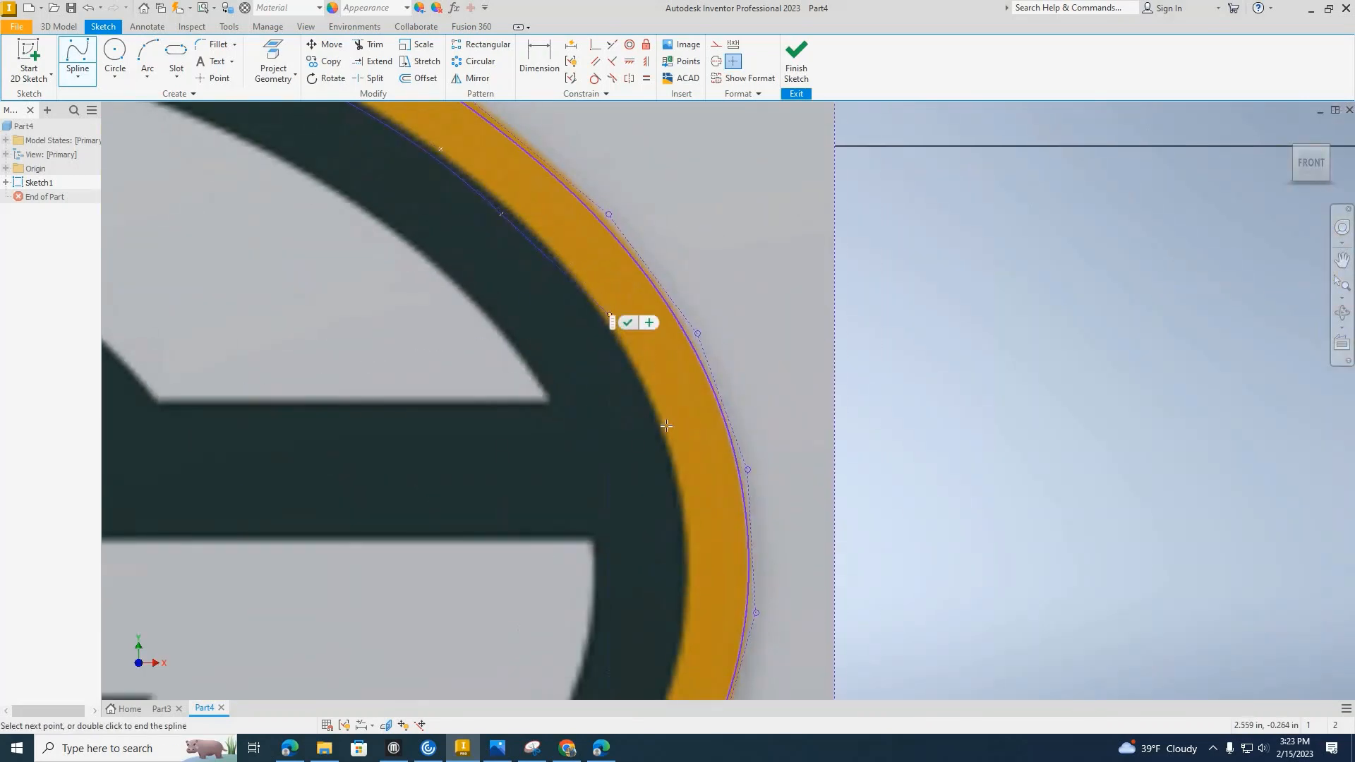
{"action": "left_click", "coordinate": [670, 428]}
Continue the inner spline down the ring's right side and around its lower-right edge.
{"action": "middle_click_drag", "start_coordinate": [686, 461], "coordinate": [625, 199]}
{"action": "left_click", "coordinate": [627, 248]}
{"action": "left_click", "coordinate": [628, 307]}
{"action": "left_click", "coordinate": [602, 459]}
{"action": "middle_click_drag", "start_coordinate": [585, 515], "coordinate": [610, 260]}
{"action": "left_click", "coordinate": [576, 313]}
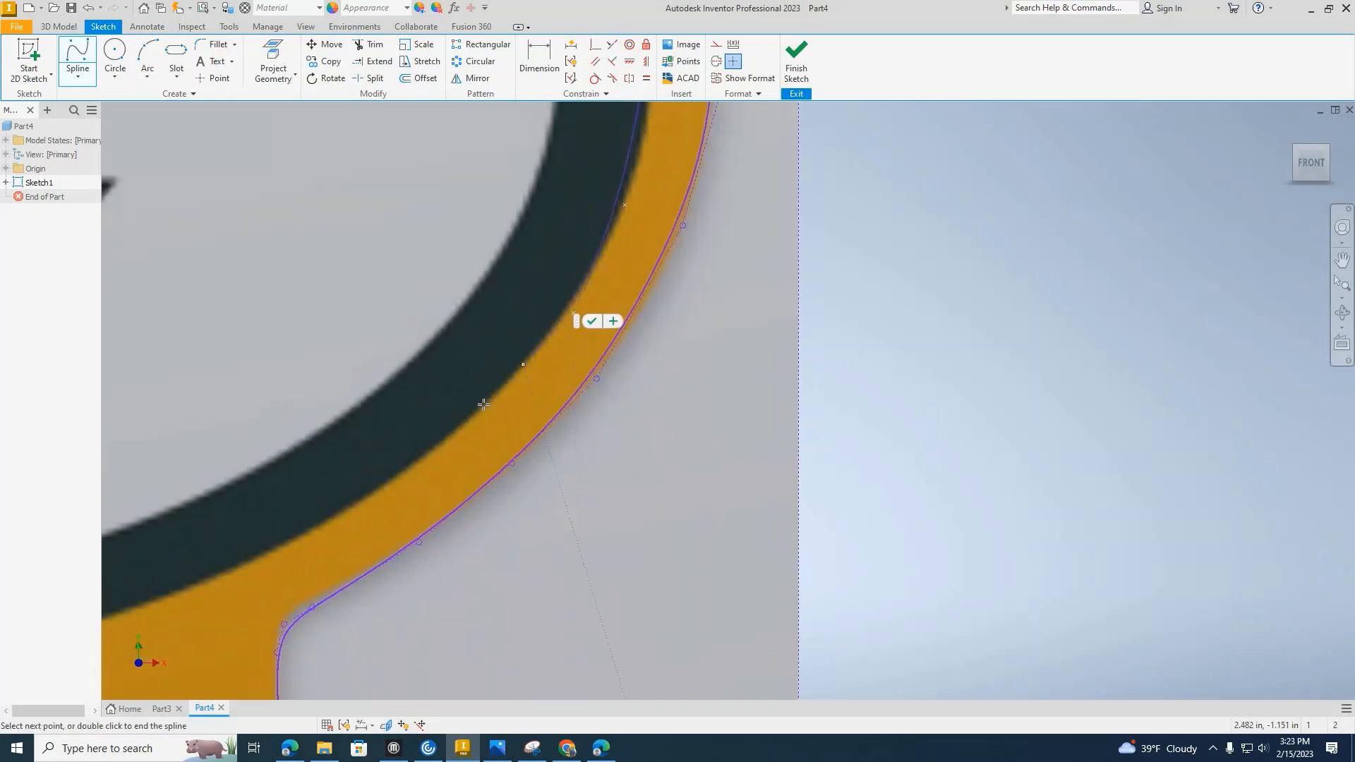
{"action": "left_click", "coordinate": [492, 407]}
{"action": "middle_click_drag", "start_coordinate": [300, 514], "coordinate": [530, 303]}
{"action": "left_click", "coordinate": [509, 339]}
{"action": "left_click", "coordinate": [297, 415]}
Trace the bottom of the dark green oval above the lettering with further spline points.
{"action": "middle_click_drag", "start_coordinate": [325, 394], "coordinate": [959, 200]}
{"action": "left_click", "coordinate": [722, 261]}
{"action": "left_click", "coordinate": [469, 279]}
{"action": "left_click", "coordinate": [232, 236]}
{"action": "middle_click_drag", "start_coordinate": [429, 248], "coordinate": [989, 278]}
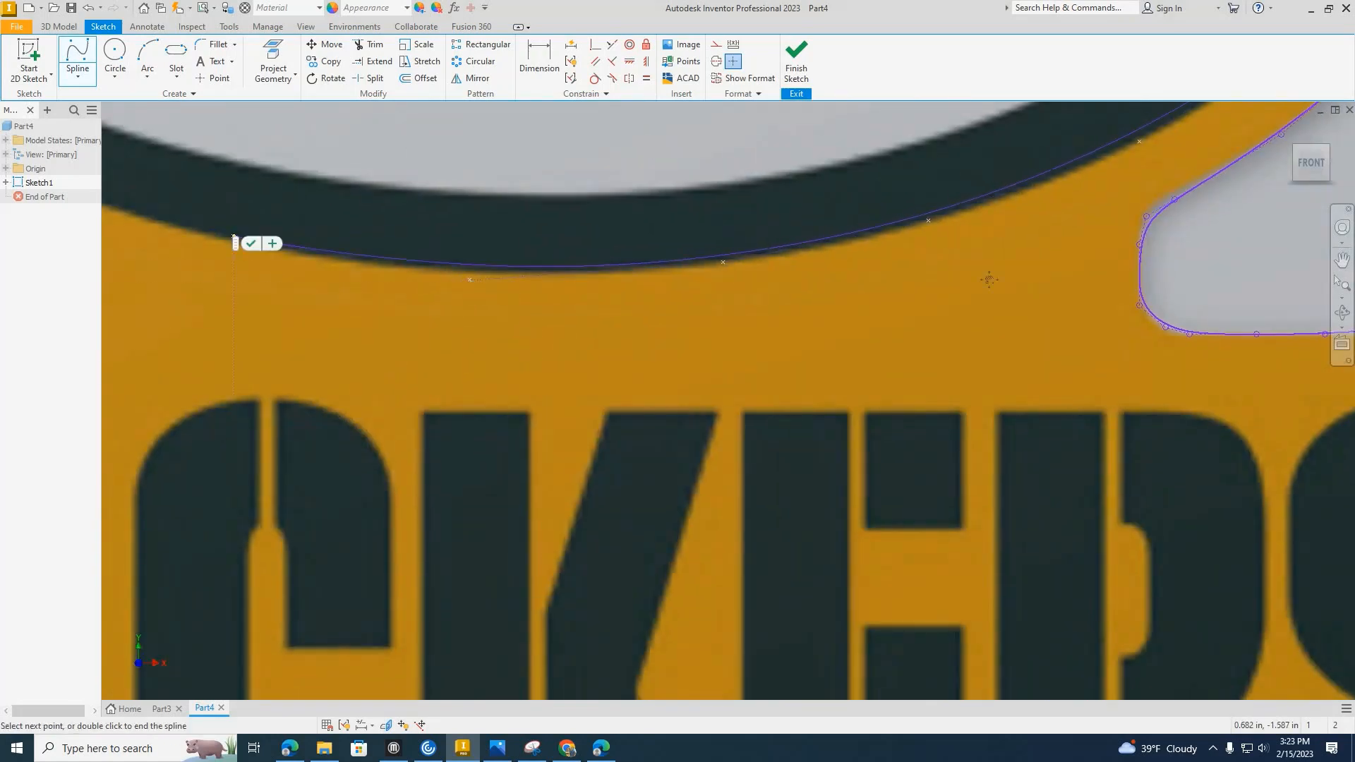
{"action": "left_click", "coordinate": [665, 236]}
{"action": "left_click", "coordinate": [497, 169]}
Continue the inner spline around the lower-left edge and up the far left side of the dark green oval.
{"action": "middle_click_drag", "start_coordinate": [497, 170], "coordinate": [918, 378]}
{"action": "left_click", "coordinate": [1036, 429]}
{"action": "left_click", "coordinate": [862, 303]}
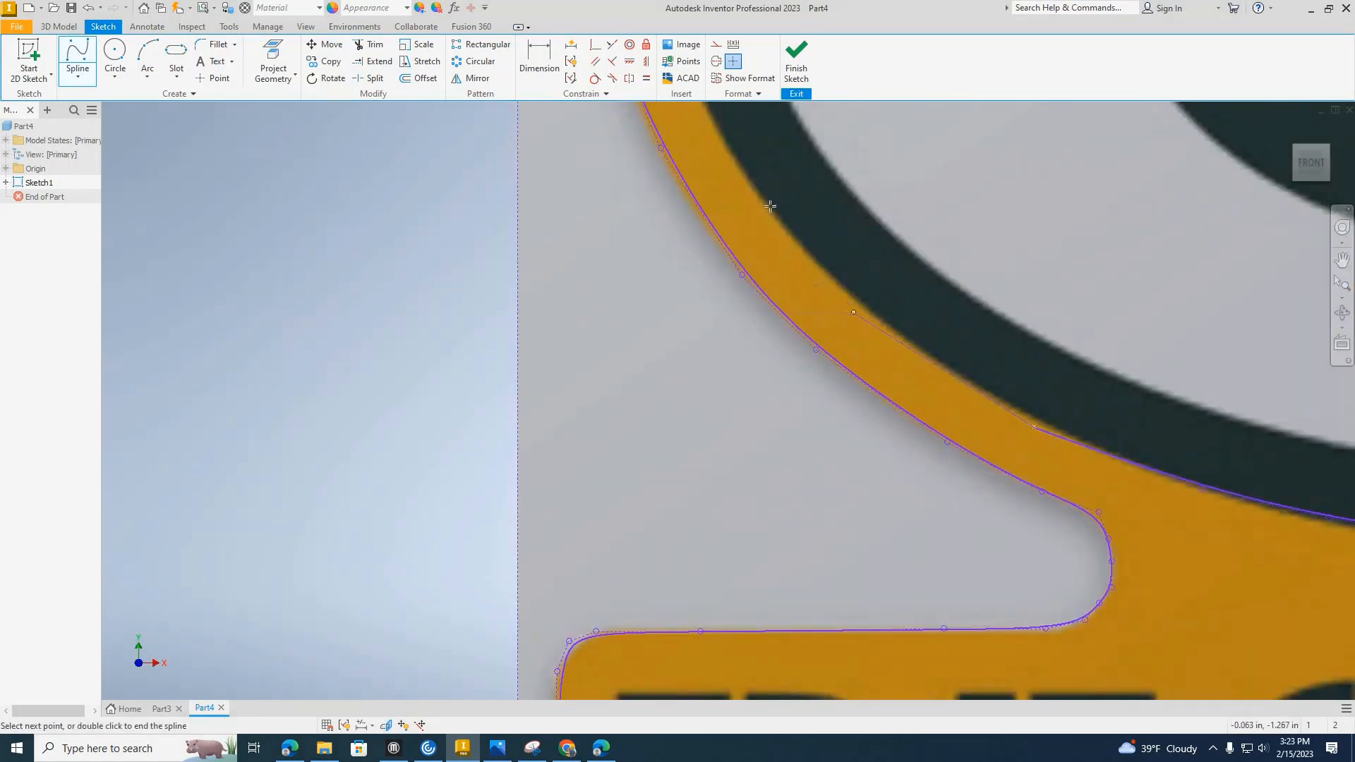
{"action": "left_click", "coordinate": [742, 163]}
{"action": "middle_click_drag", "start_coordinate": [735, 145], "coordinate": [849, 474]}
{"action": "left_click", "coordinate": [797, 400]}
{"action": "left_click", "coordinate": [776, 291]}
{"action": "left_click", "coordinate": [776, 190]}
{"action": "left_click", "coordinate": [798, 130]}
Trace the dark green oval's upper-left edge back to the spline's start point, closing the inner oval, and finish the spline.
{"action": "middle_click_drag", "start_coordinate": [835, 145], "coordinate": [669, 526]}
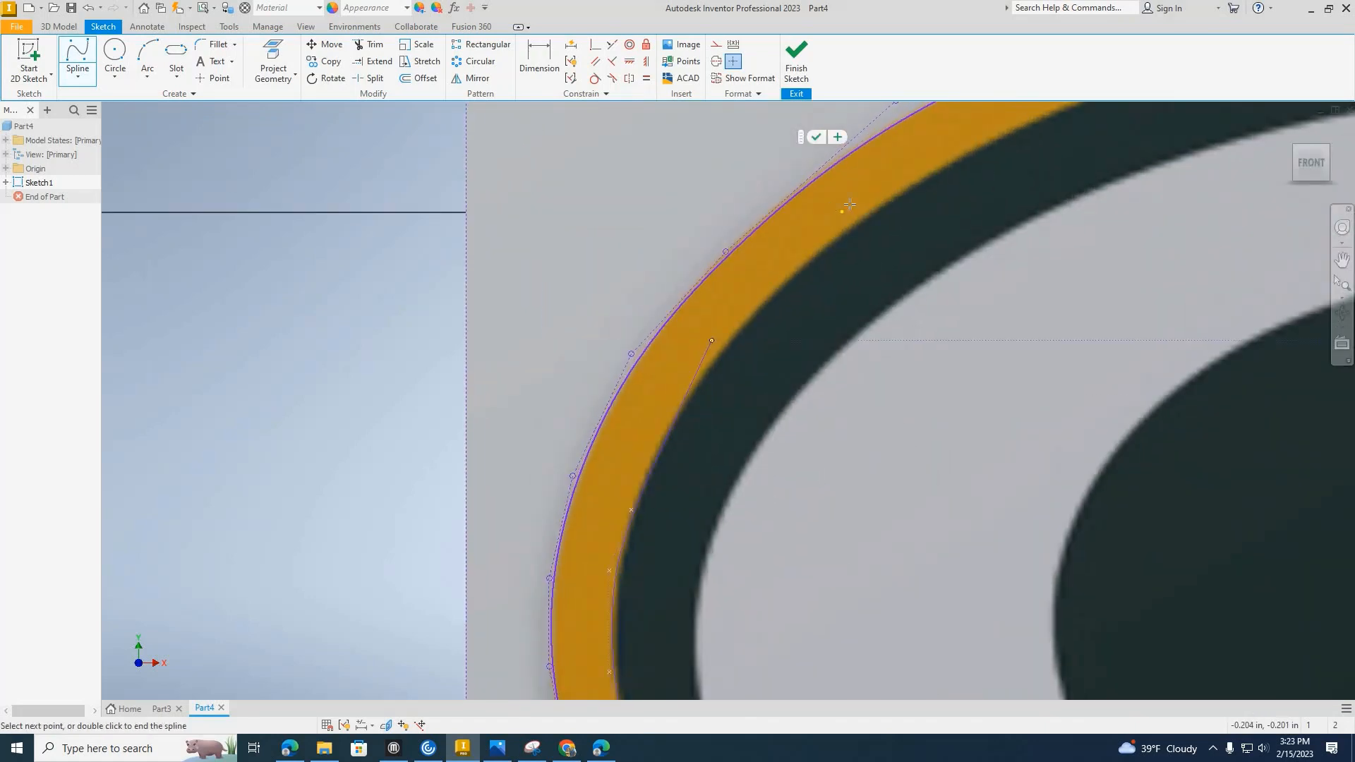
{"action": "left_click", "coordinate": [715, 341]}
{"action": "left_click", "coordinate": [881, 204]}
{"action": "left_click", "coordinate": [1023, 127]}
{"action": "middle_click_drag", "start_coordinate": [1024, 127], "coordinate": [395, 348]}
{"action": "left_click", "coordinate": [621, 264]}
{"action": "left_click", "coordinate": [795, 232]}
{"action": "left_click", "coordinate": [944, 232]}
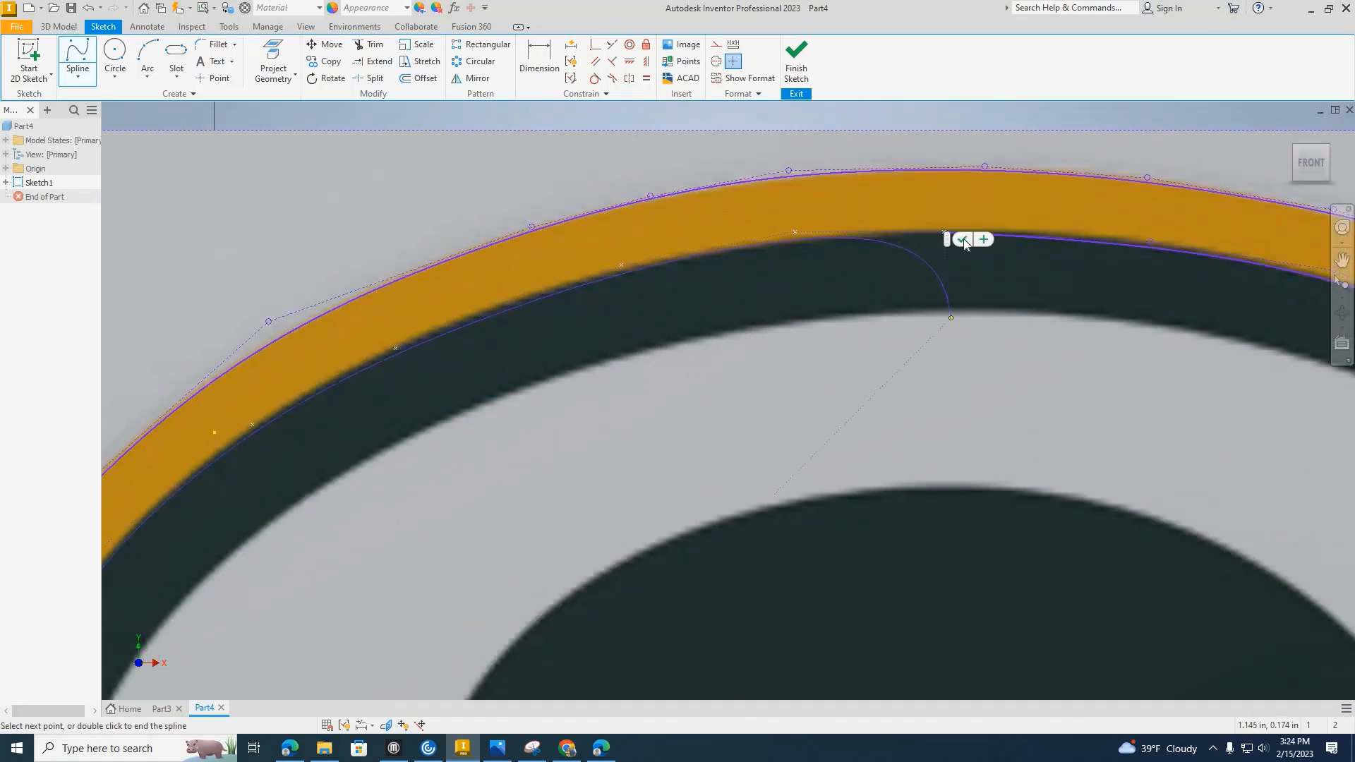
{"action": "key", "text": "Escape"}
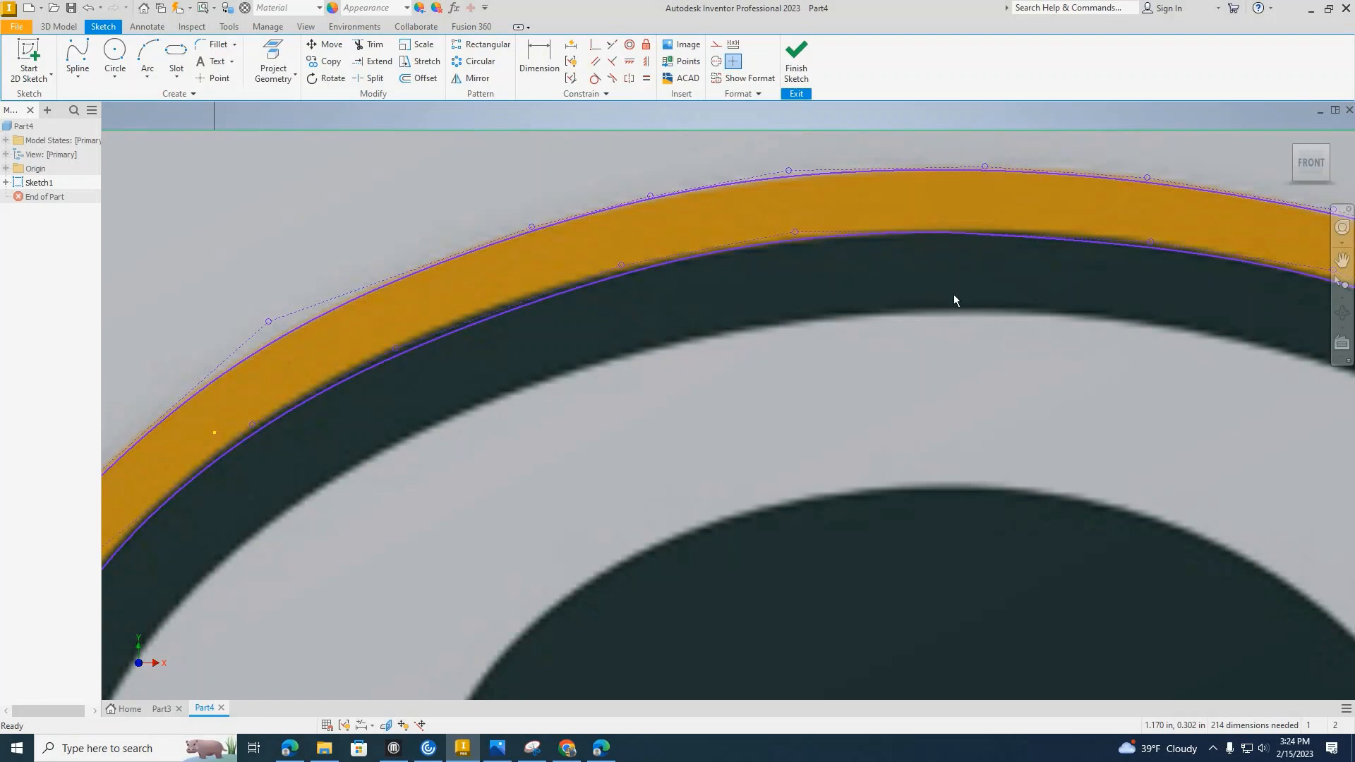
Draw a horizontal line about 0.61 in long along the lower edge of the G's upper arm, from tip to inner corner.
{"action": "scroll", "coordinate": [954, 294], "scroll_direction": "up", "scroll_amount": 5}
{"action": "middle_click_drag", "start_coordinate": [858, 267], "coordinate": [831, 257]}
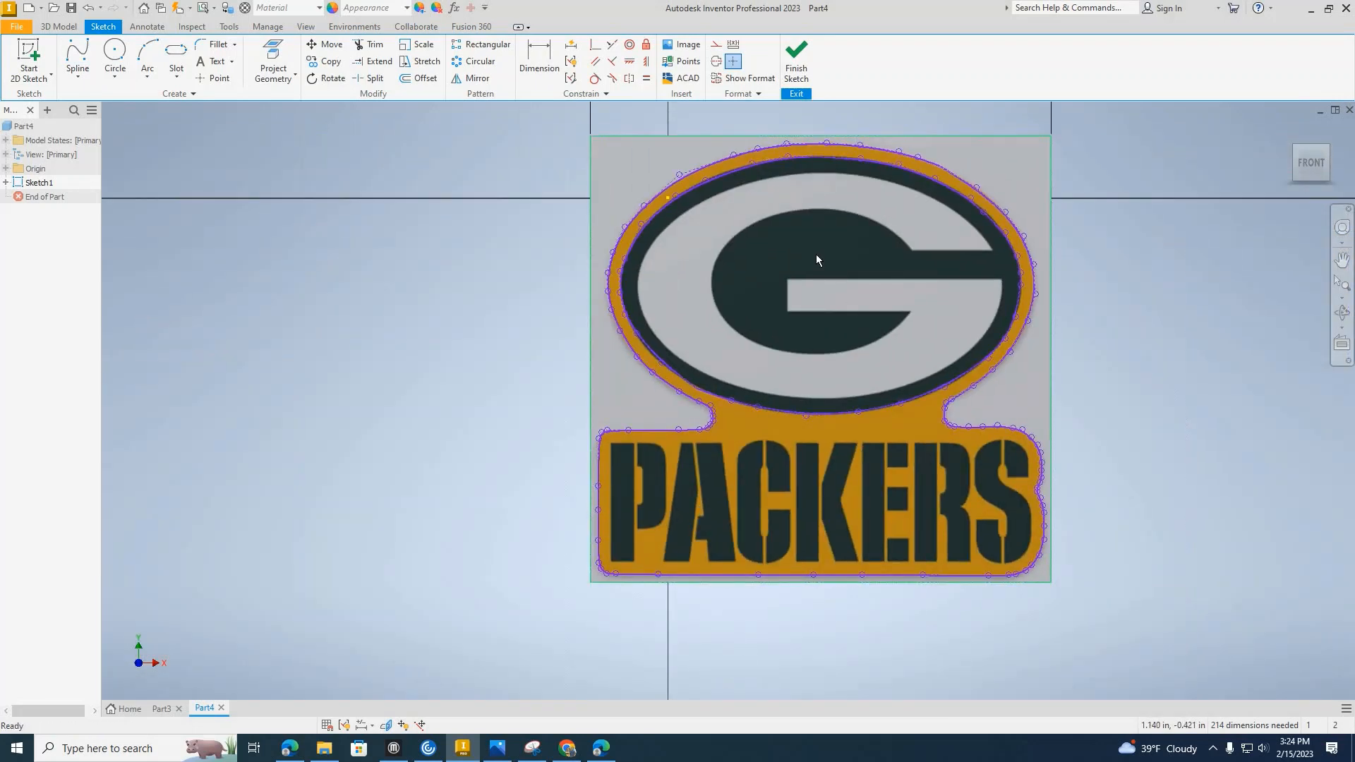
{"action": "scroll", "coordinate": [816, 254], "scroll_direction": "up", "scroll_amount": 3}
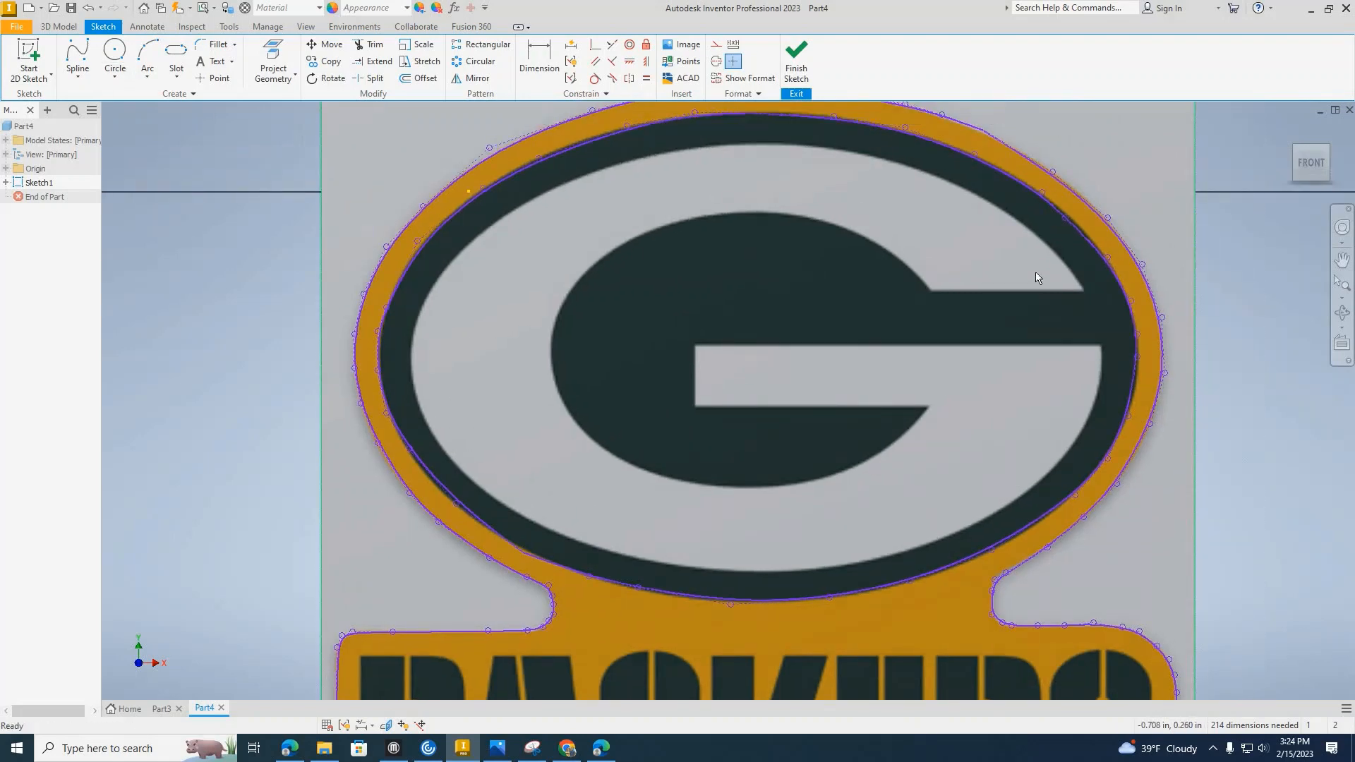
{"action": "left_click", "coordinate": [78, 76]}
{"action": "left_click", "coordinate": [87, 101]}
{"action": "scroll", "coordinate": [1116, 287], "scroll_direction": "up", "scroll_amount": 3}
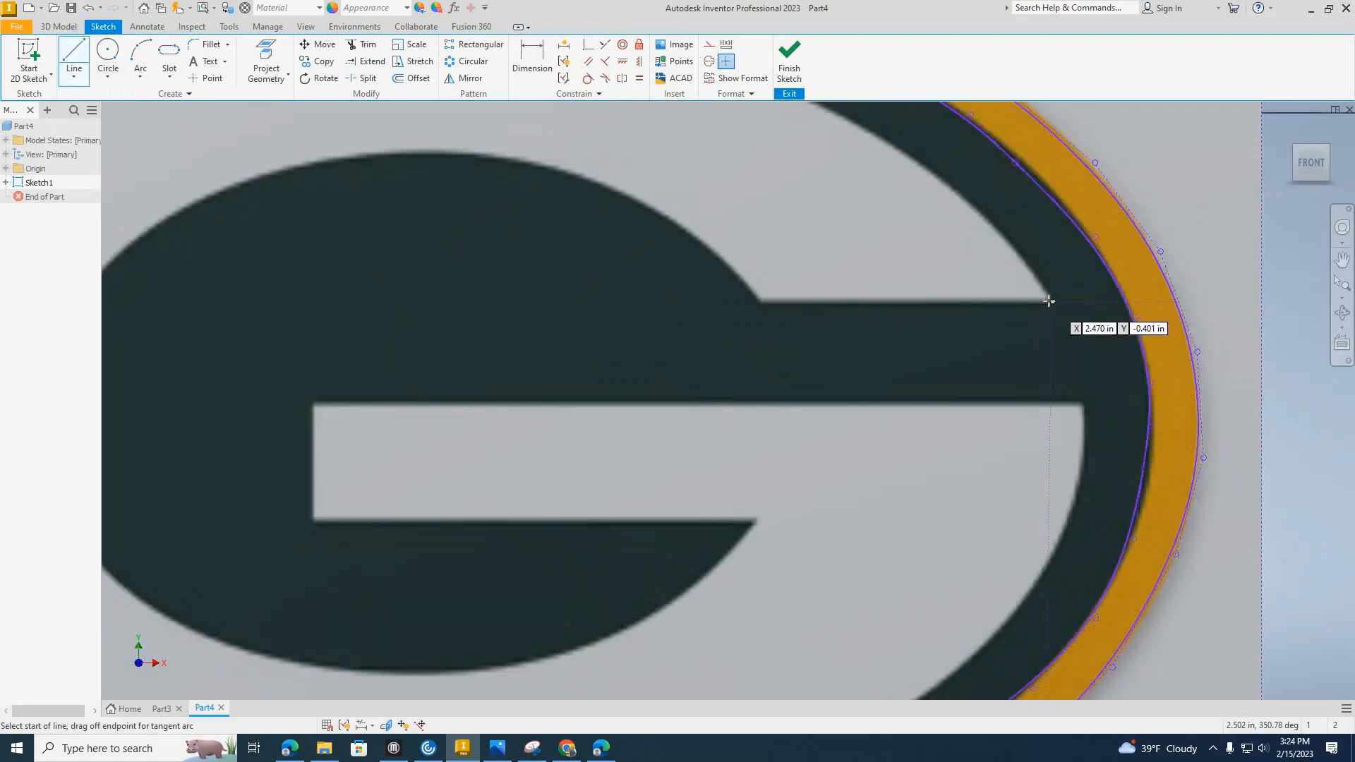
{"action": "left_click", "coordinate": [1053, 301]}
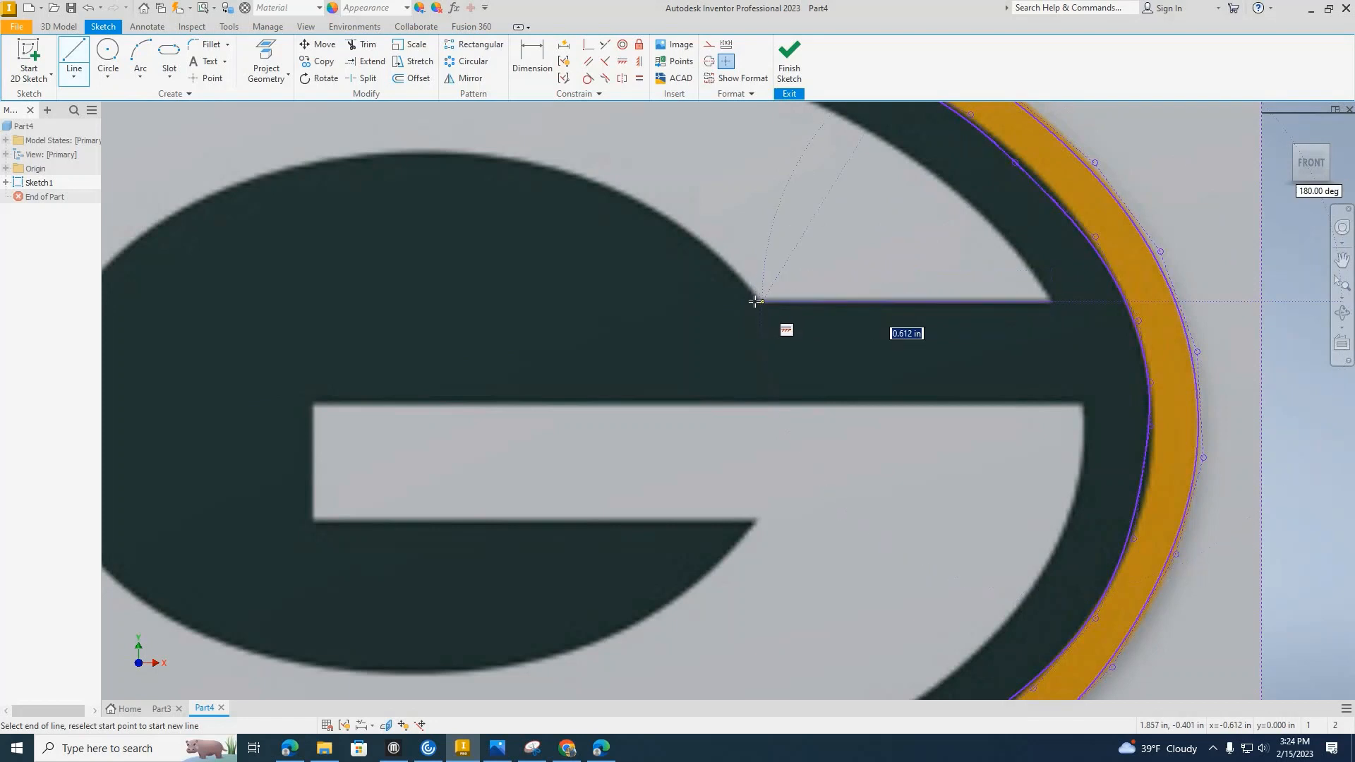
{"action": "scroll", "coordinate": [757, 299], "scroll_direction": "up", "scroll_amount": 4}
{"action": "left_click", "coordinate": [768, 298]}
Trace the G's inner edge with short line segments from the inner corner up to the top of the curve.
{"action": "scroll", "coordinate": [748, 282], "scroll_direction": "down", "scroll_amount": 2}
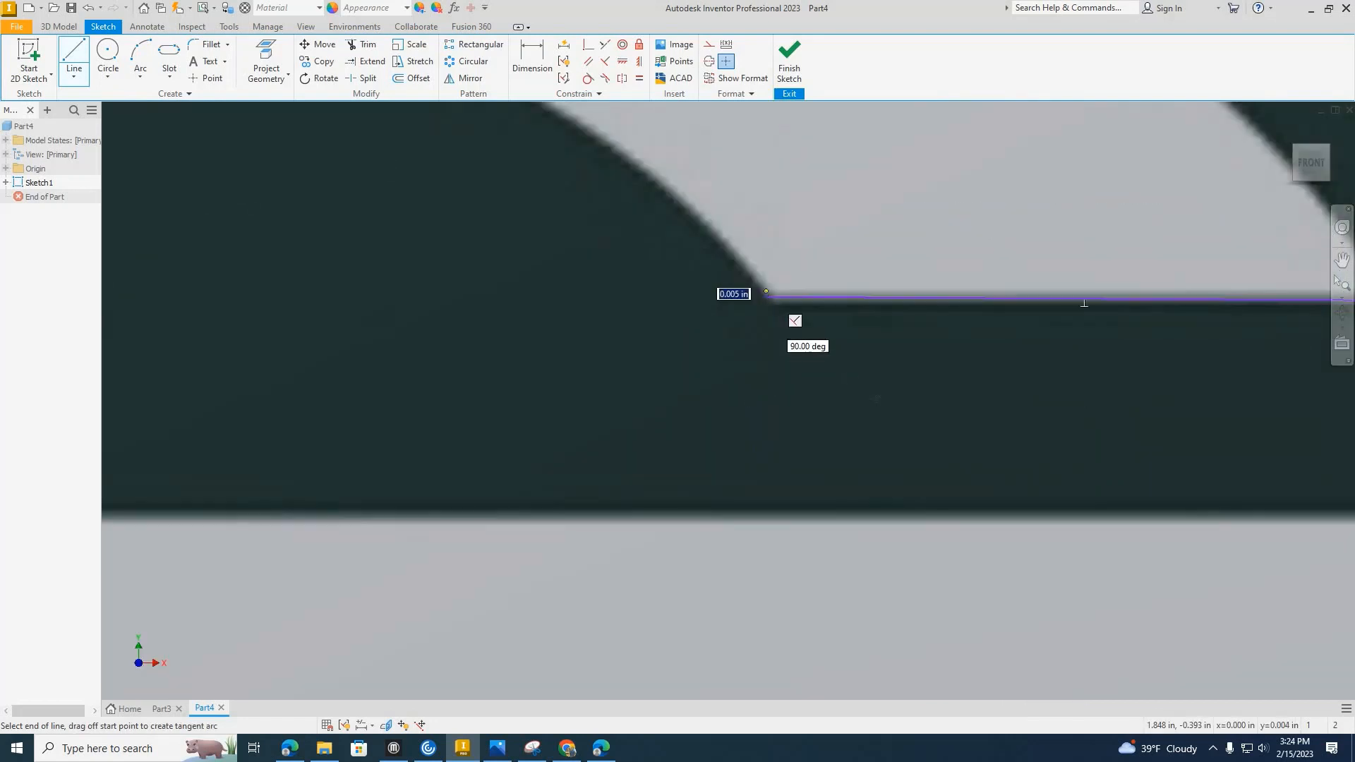
{"action": "middle_click_drag", "start_coordinate": [750, 280], "coordinate": [843, 357]}
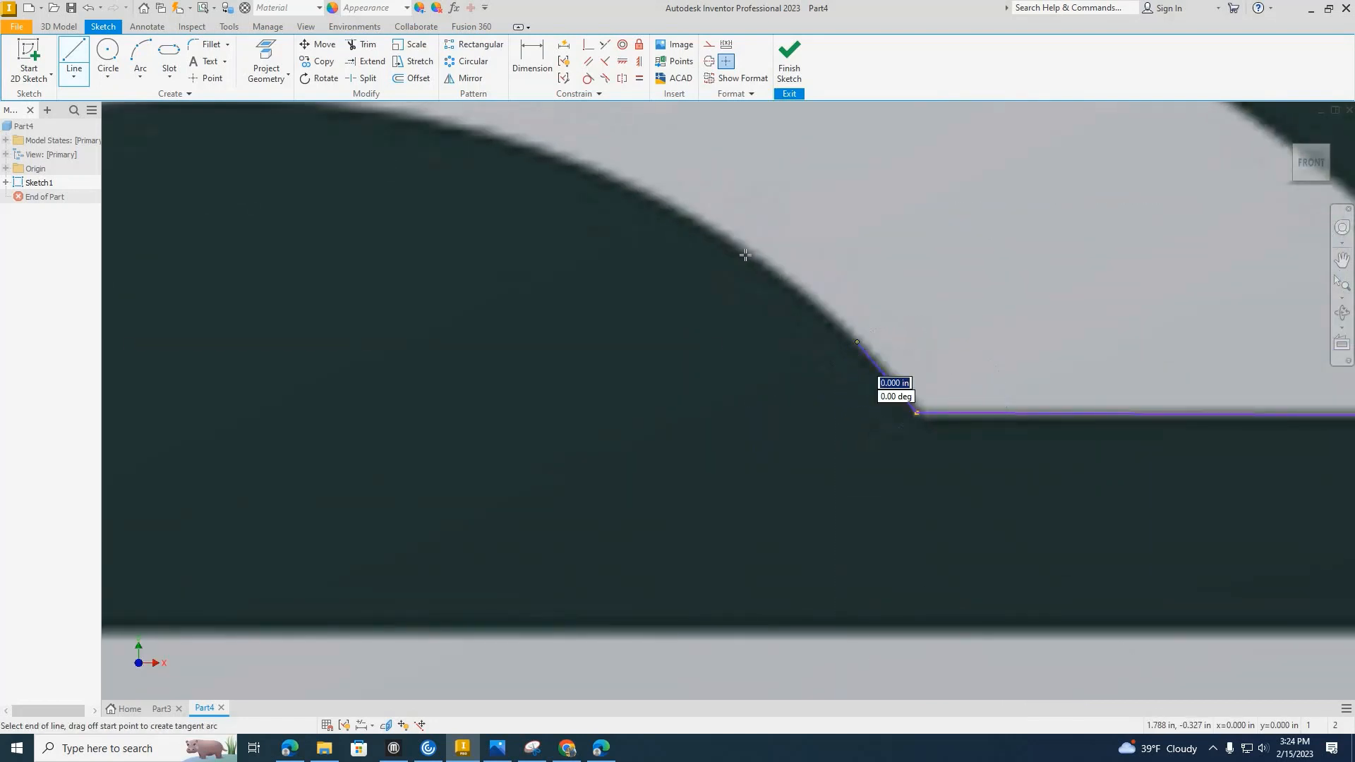
{"action": "left_click", "coordinate": [857, 339]}
{"action": "left_click", "coordinate": [747, 251]}
{"action": "left_click", "coordinate": [605, 179]}
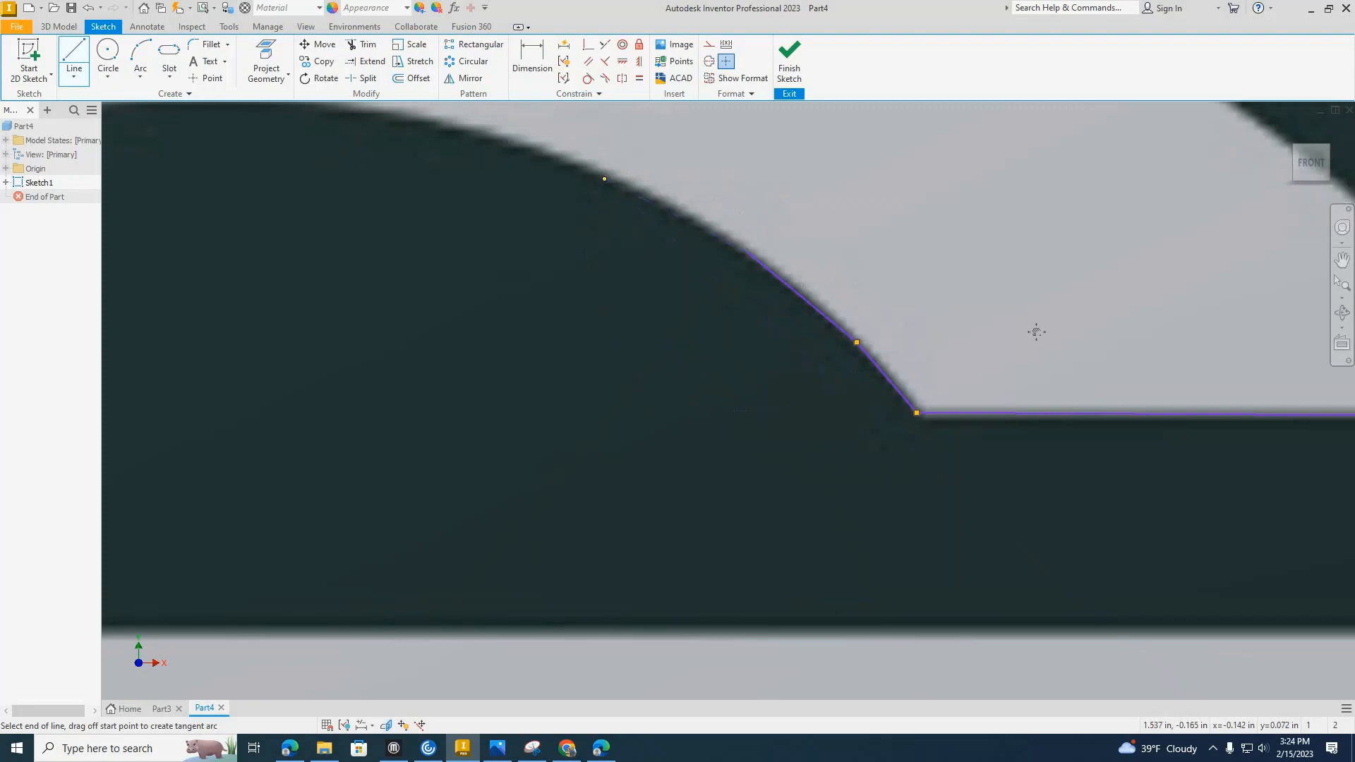
{"action": "middle_click_drag", "start_coordinate": [700, 215], "coordinate": [1043, 356]}
{"action": "left_click", "coordinate": [840, 278]}
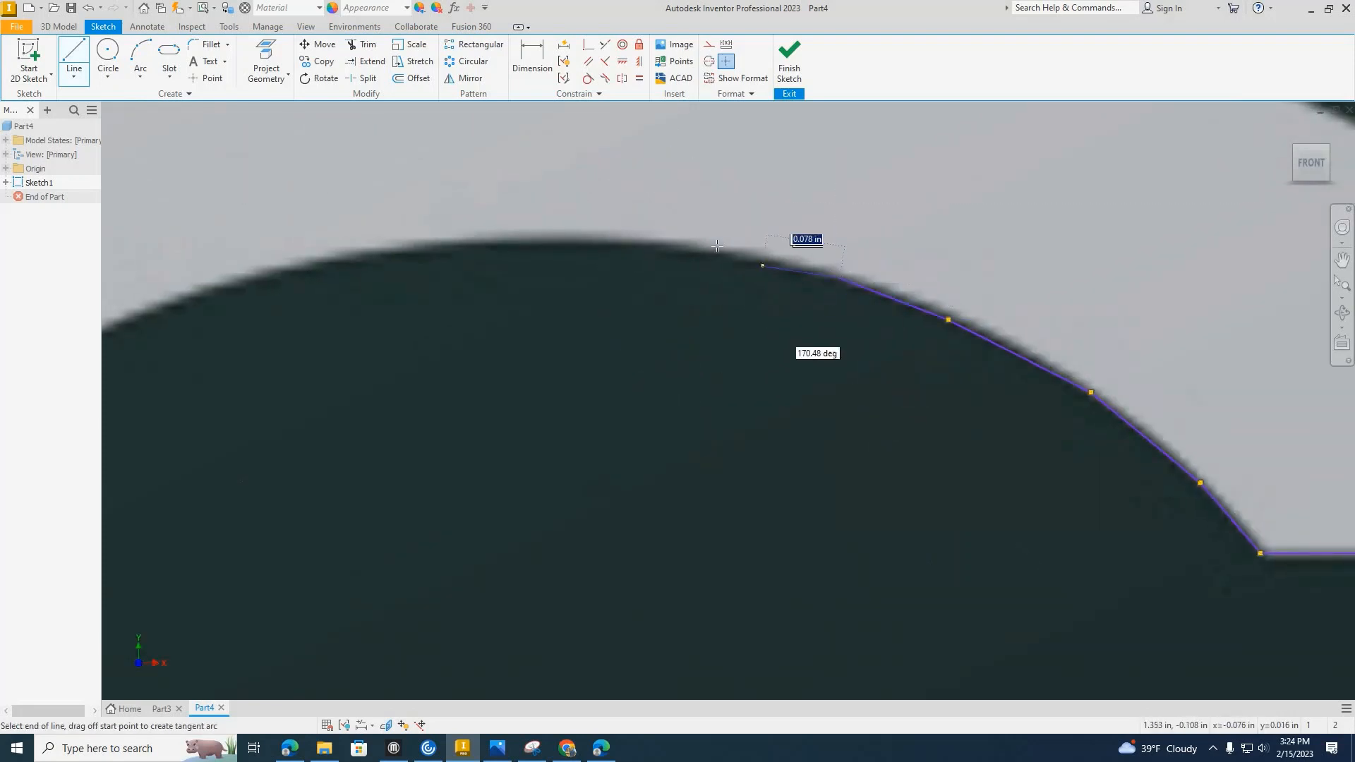
{"action": "left_click", "coordinate": [739, 264]}
{"action": "left_click", "coordinate": [586, 241]}
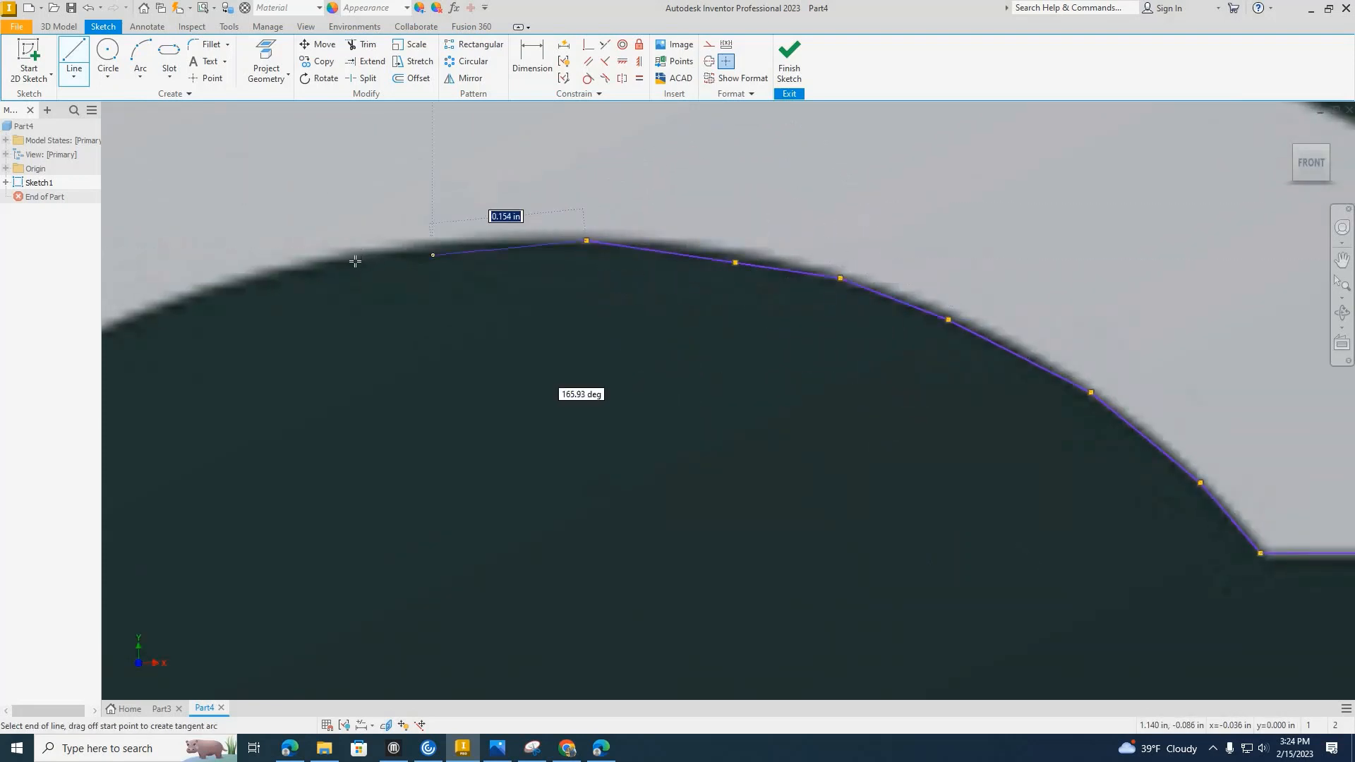
Continue the line segments around the upper-left part of the G's inner curve.
{"action": "left_click", "coordinate": [351, 263]}
{"action": "middle_click_drag", "start_coordinate": [214, 284], "coordinate": [697, 178]}
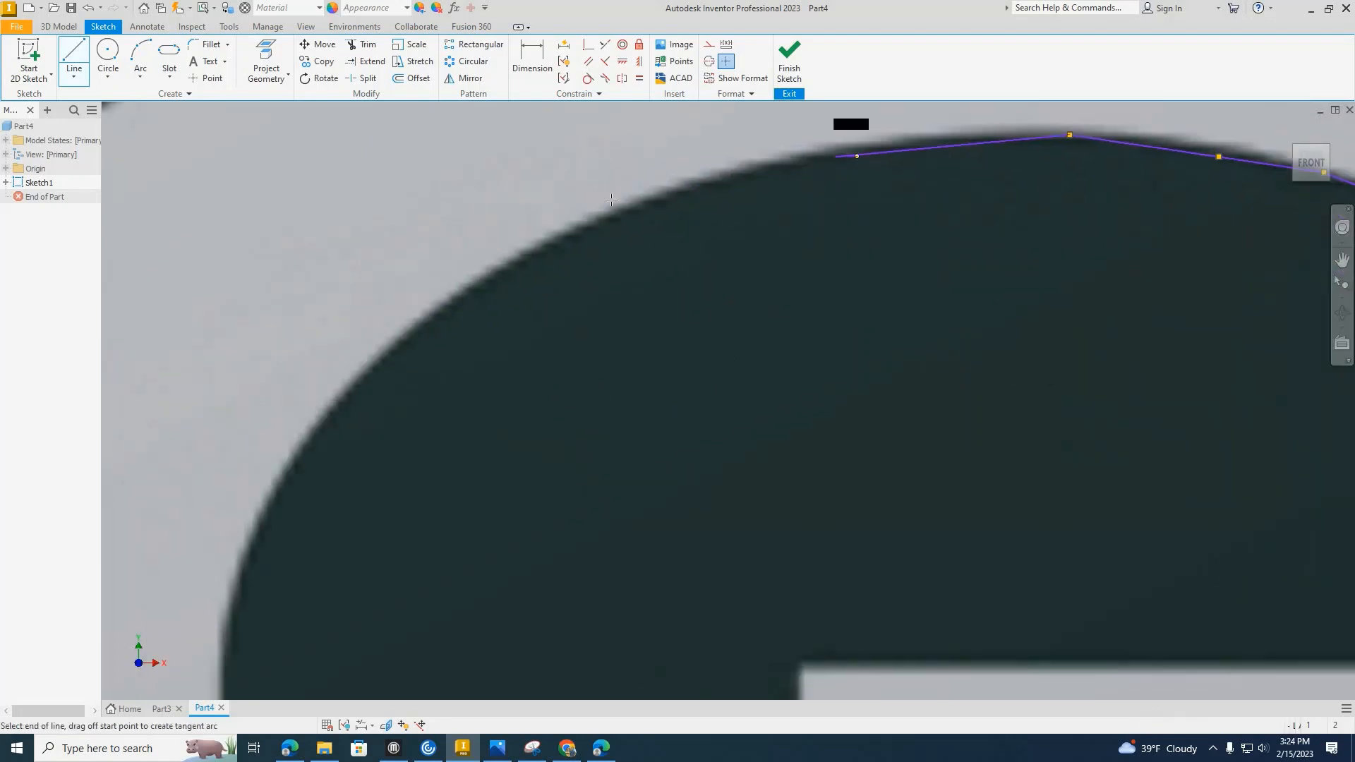
{"action": "left_click", "coordinate": [698, 178]}
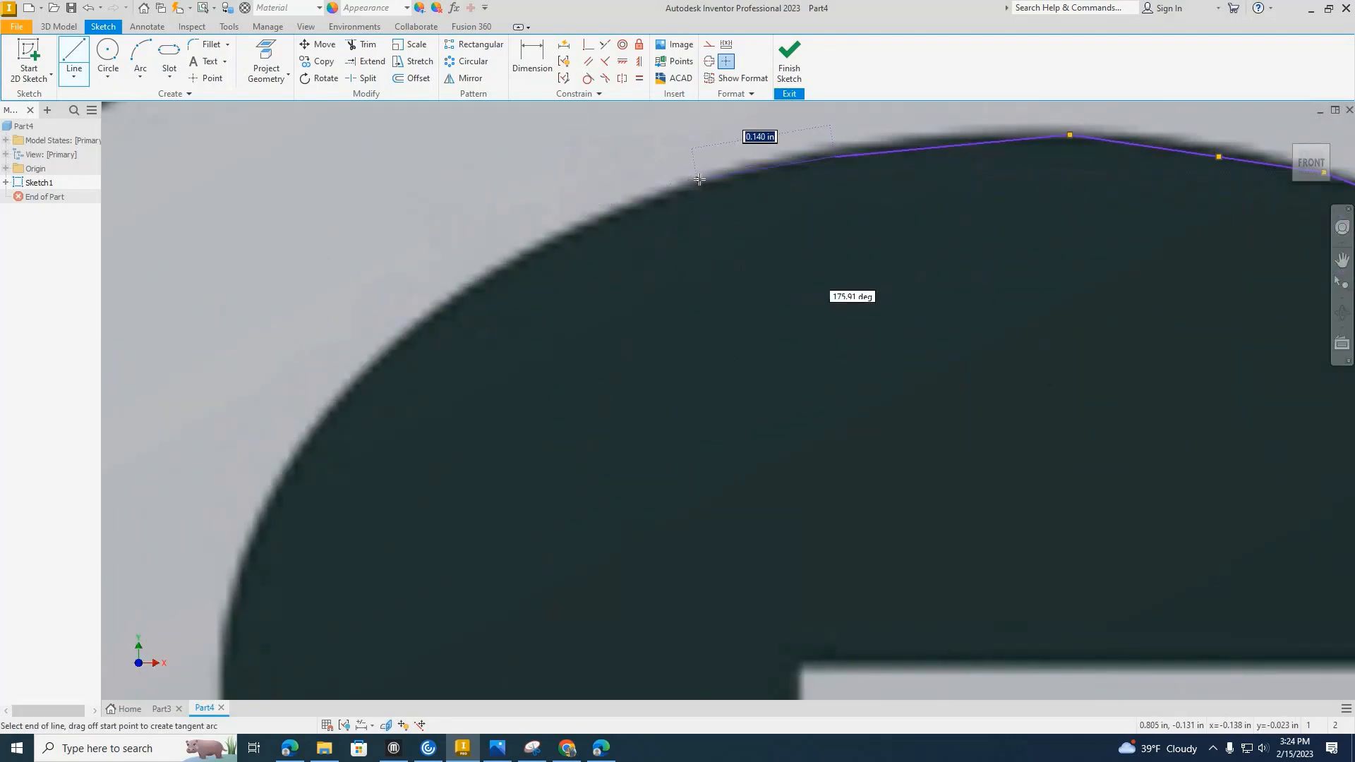
{"action": "left_click", "coordinate": [486, 280]}
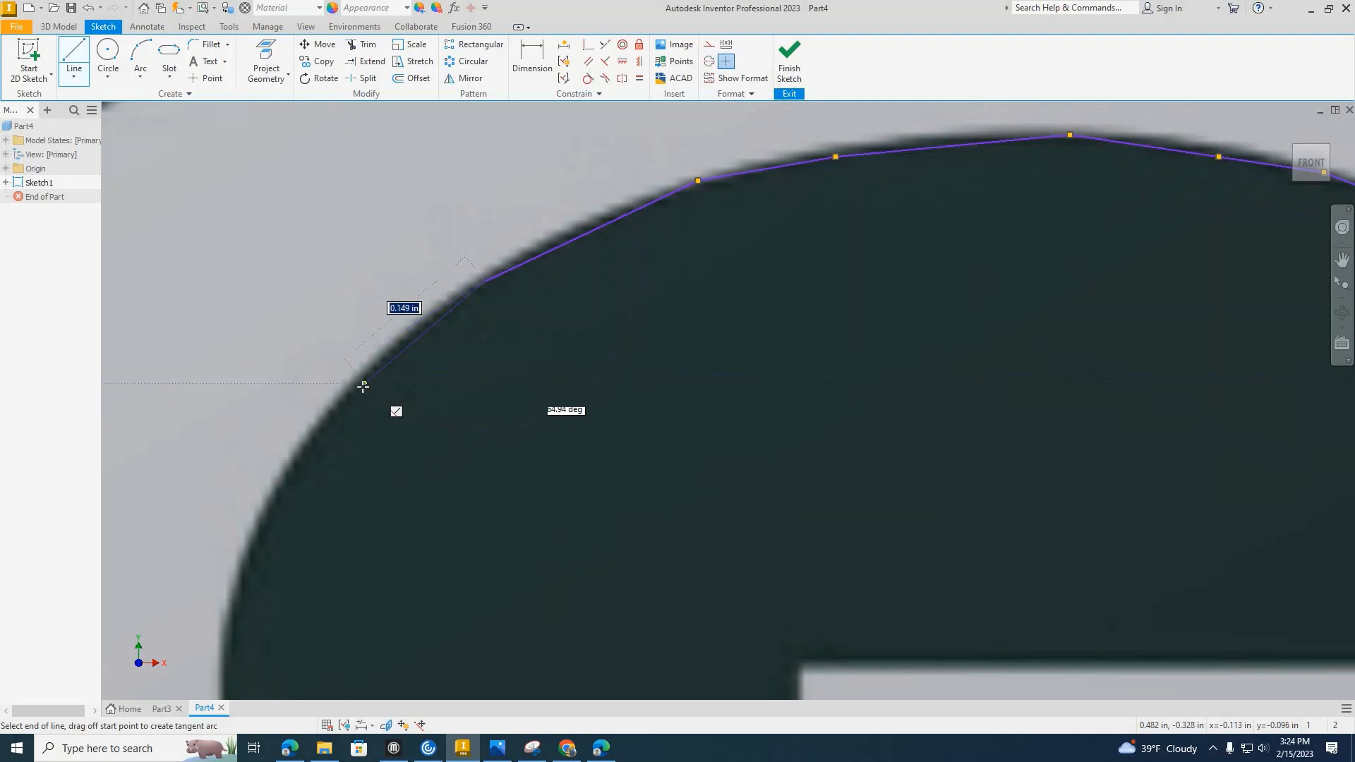
{"action": "left_click", "coordinate": [365, 383]}
{"action": "middle_click_drag", "start_coordinate": [365, 383], "coordinate": [586, 90]}
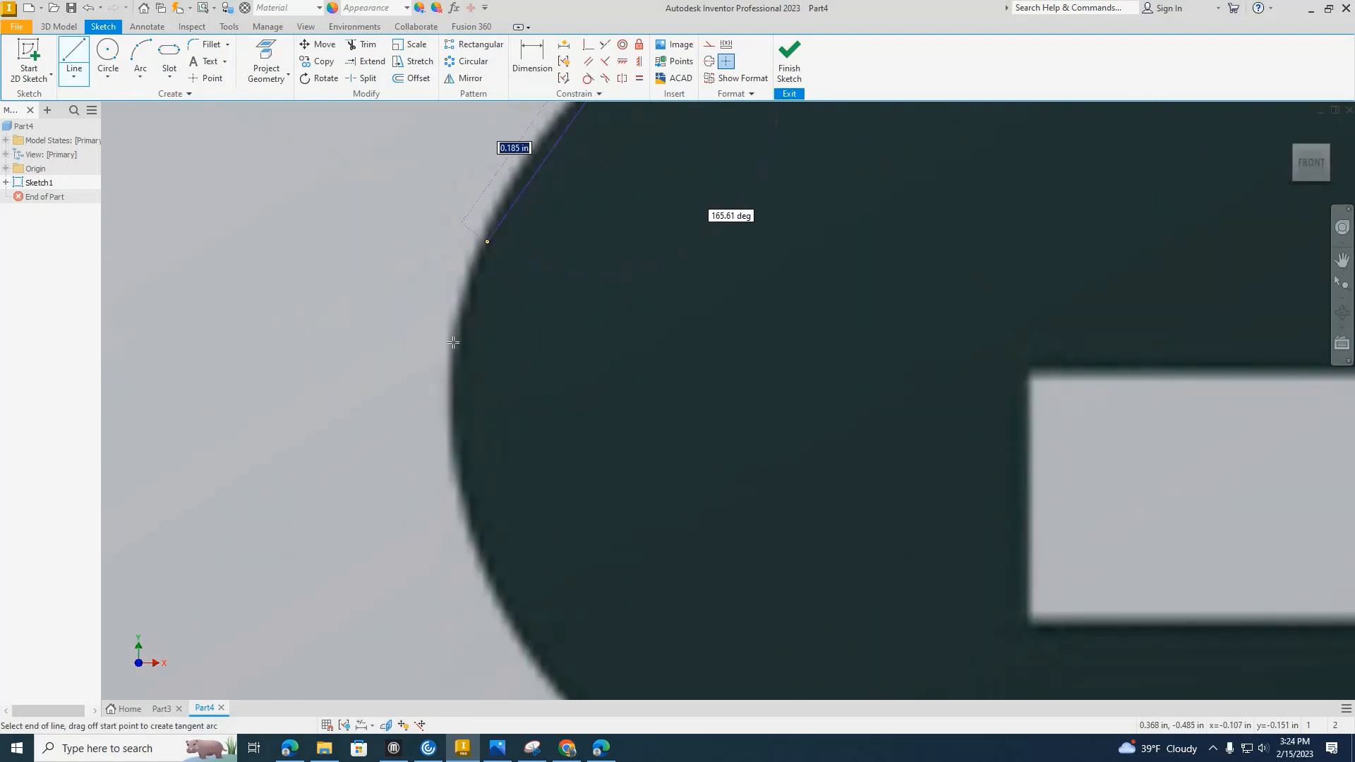
Continue the line segments down the leftmost part of the G's inner curve and into its lower-left bend.
{"action": "left_click", "coordinate": [487, 244]}
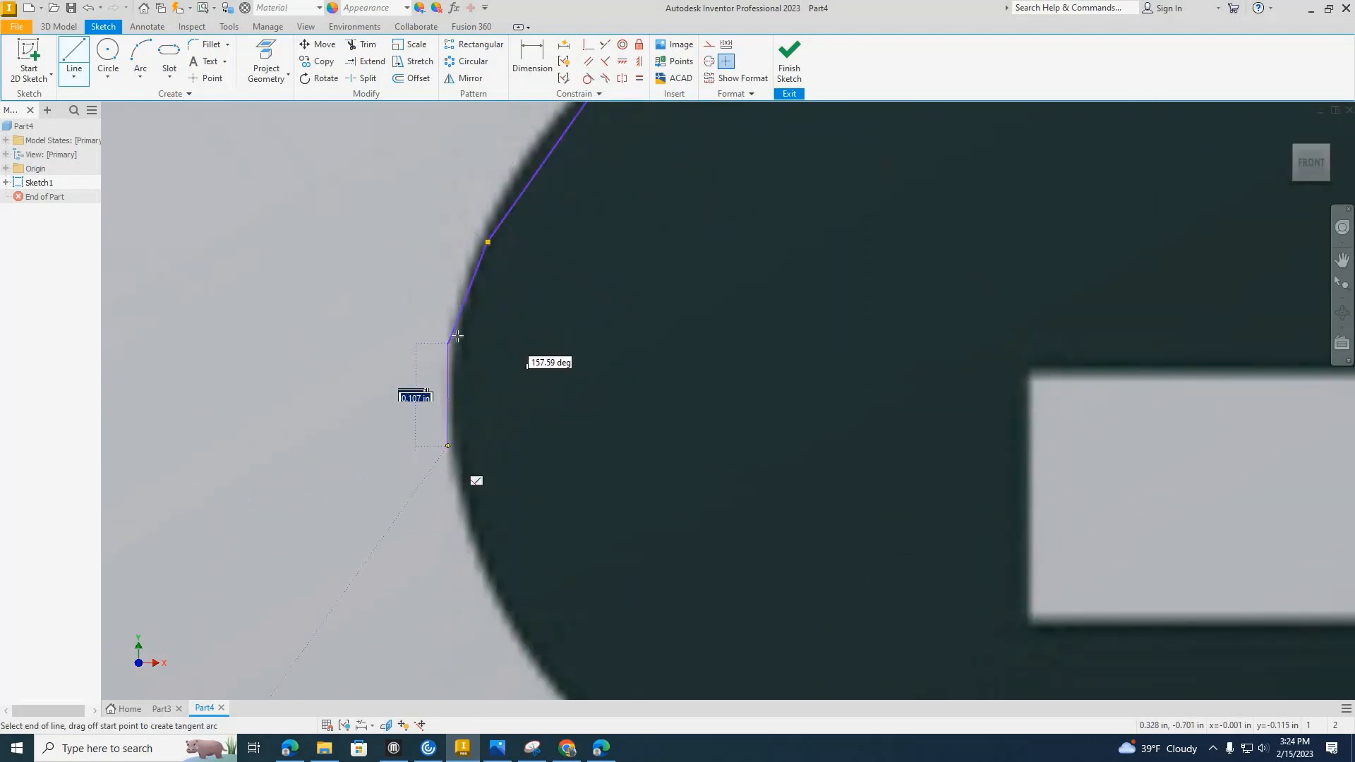
{"action": "scroll", "coordinate": [487, 378], "scroll_direction": "up", "scroll_amount": 2}
{"action": "scroll", "coordinate": [488, 378], "scroll_direction": "down", "scroll_amount": 3}
{"action": "middle_click_drag", "start_coordinate": [487, 379], "coordinate": [479, 166]}
{"action": "left_click", "coordinate": [492, 323]}
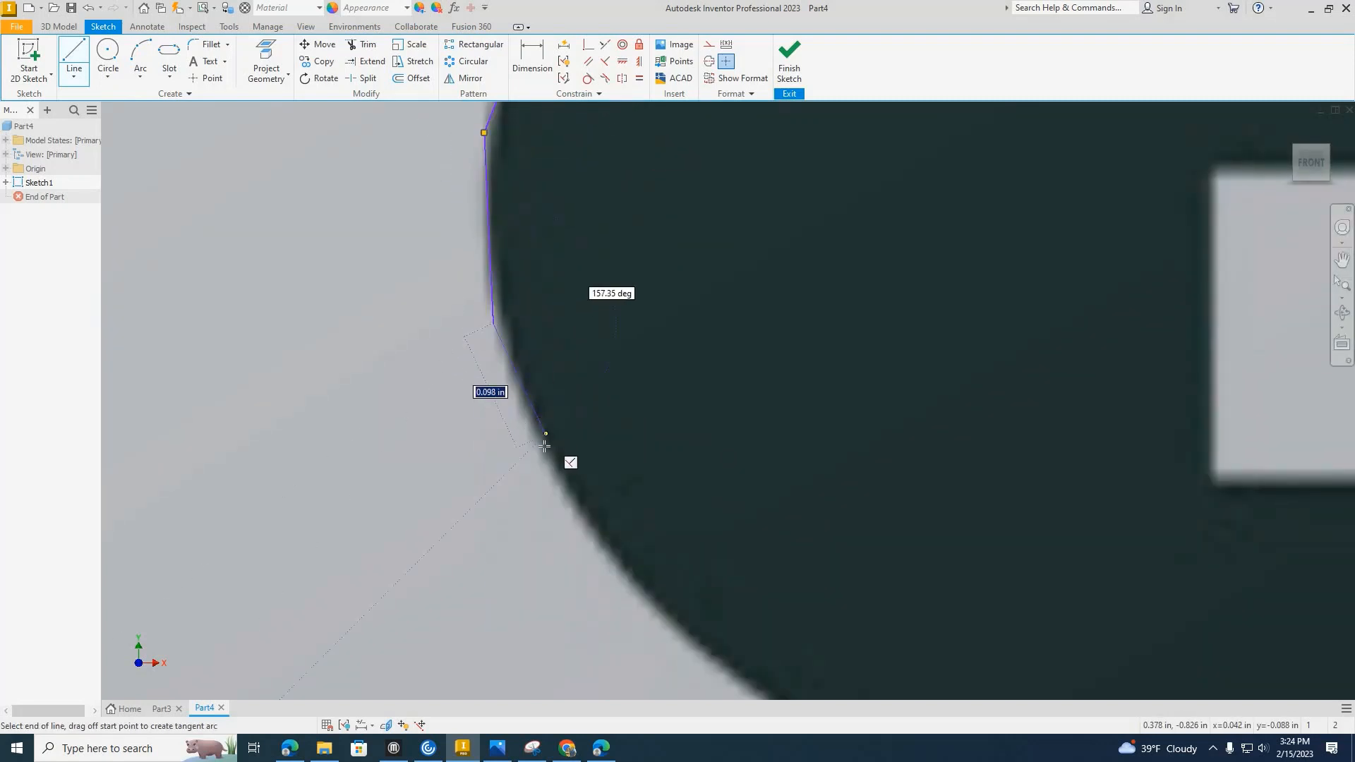
{"action": "left_click", "coordinate": [544, 444]}
{"action": "scroll", "coordinate": [567, 455], "scroll_direction": "down", "scroll_amount": 4}
{"action": "middle_click_drag", "start_coordinate": [469, 303], "coordinate": [393, 188]}
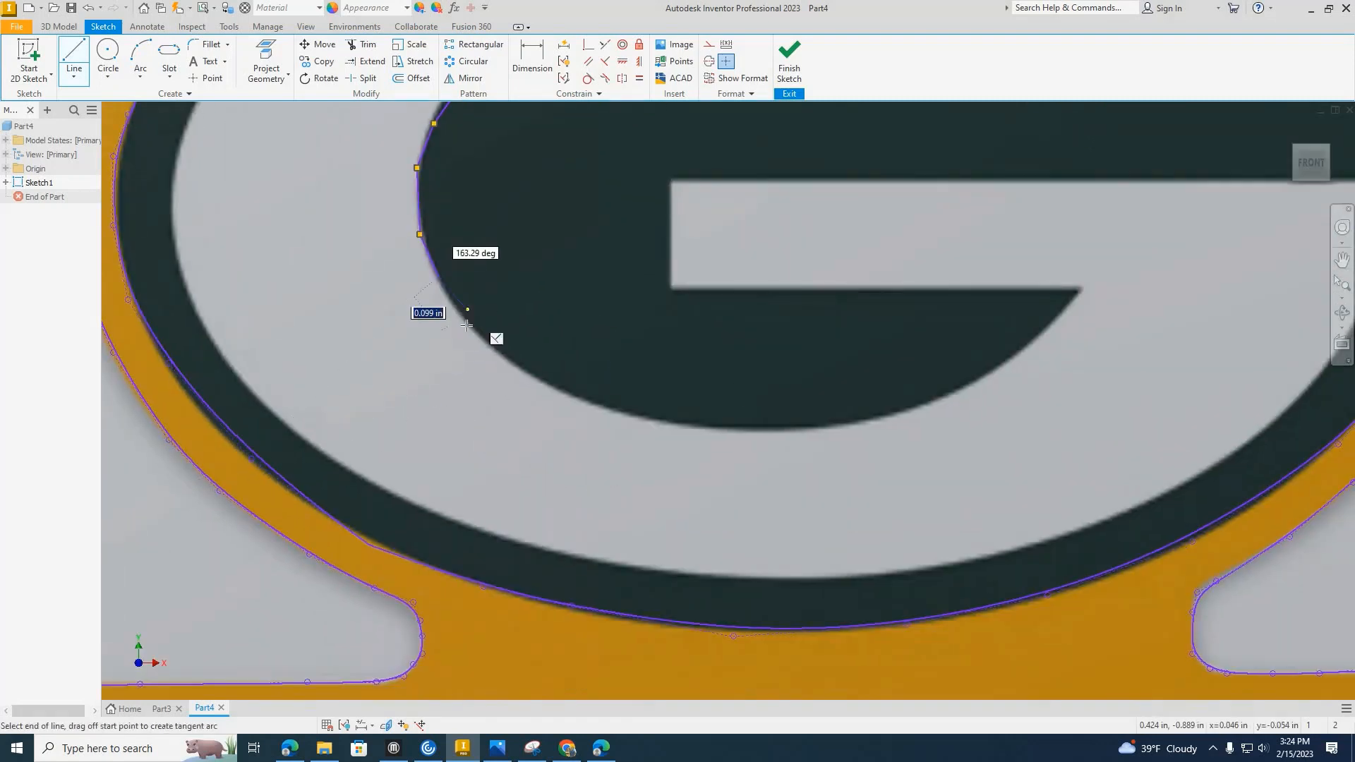
Trace the bottom of the G's inner curve with line segments, ending at the pointed corner under the crossbar.
{"action": "scroll", "coordinate": [466, 324], "scroll_direction": "up", "scroll_amount": 2}
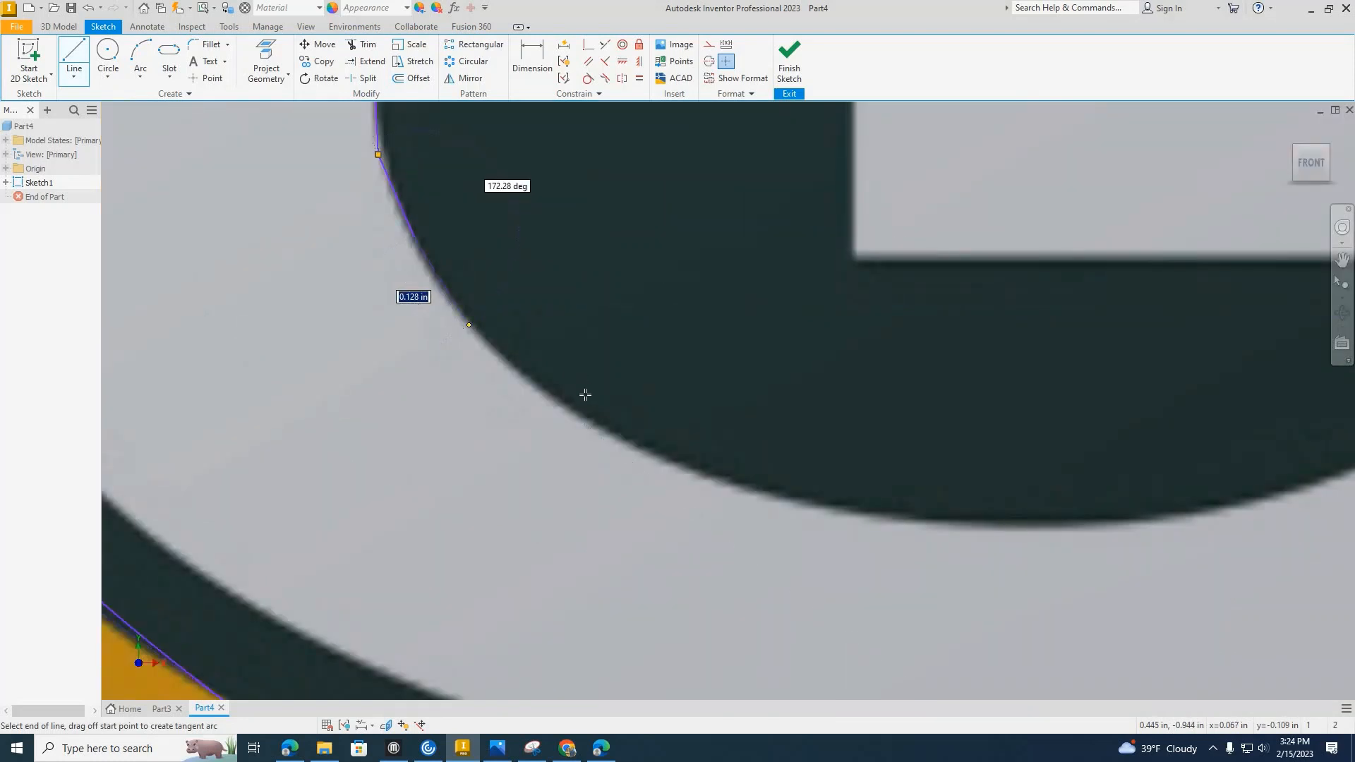
{"action": "left_click", "coordinate": [586, 422]}
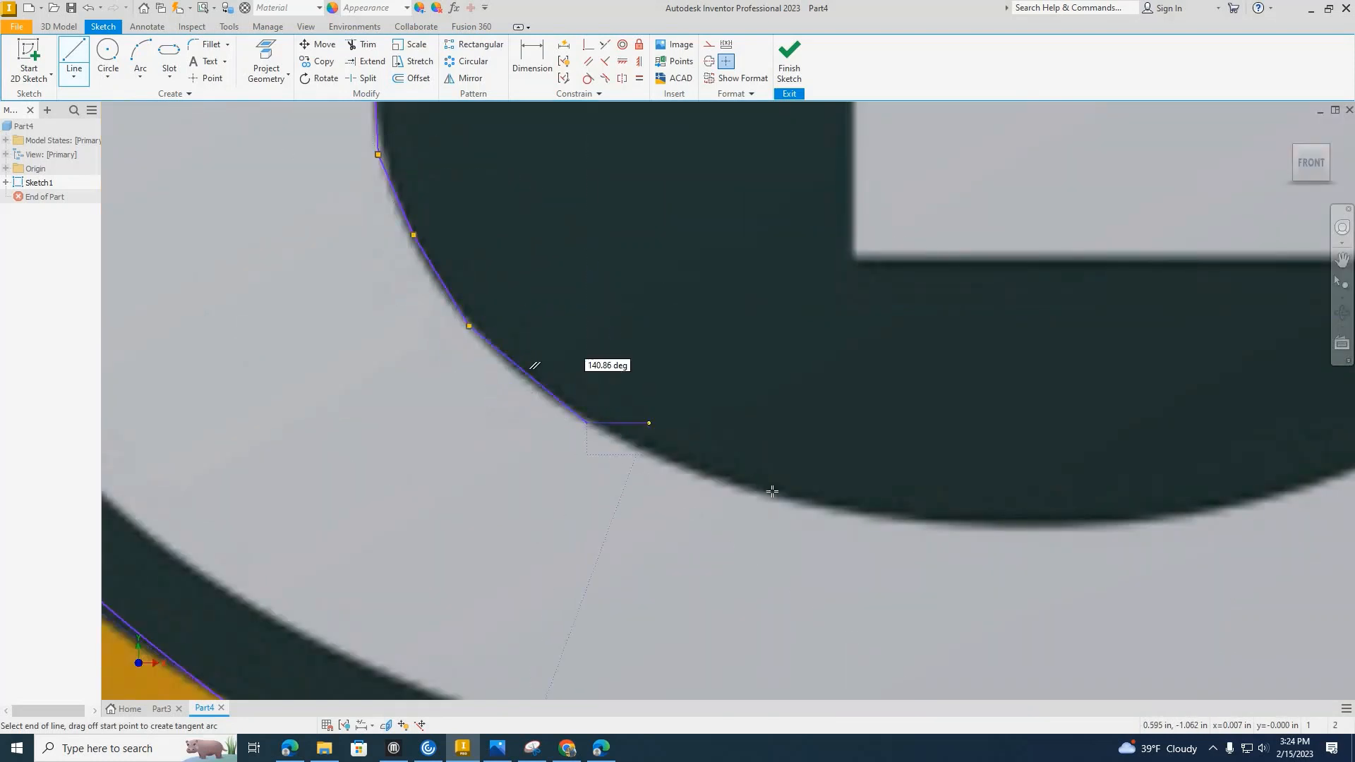
{"action": "left_click", "coordinate": [1000, 522]}
{"action": "middle_click_drag", "start_coordinate": [1001, 522], "coordinate": [604, 431]}
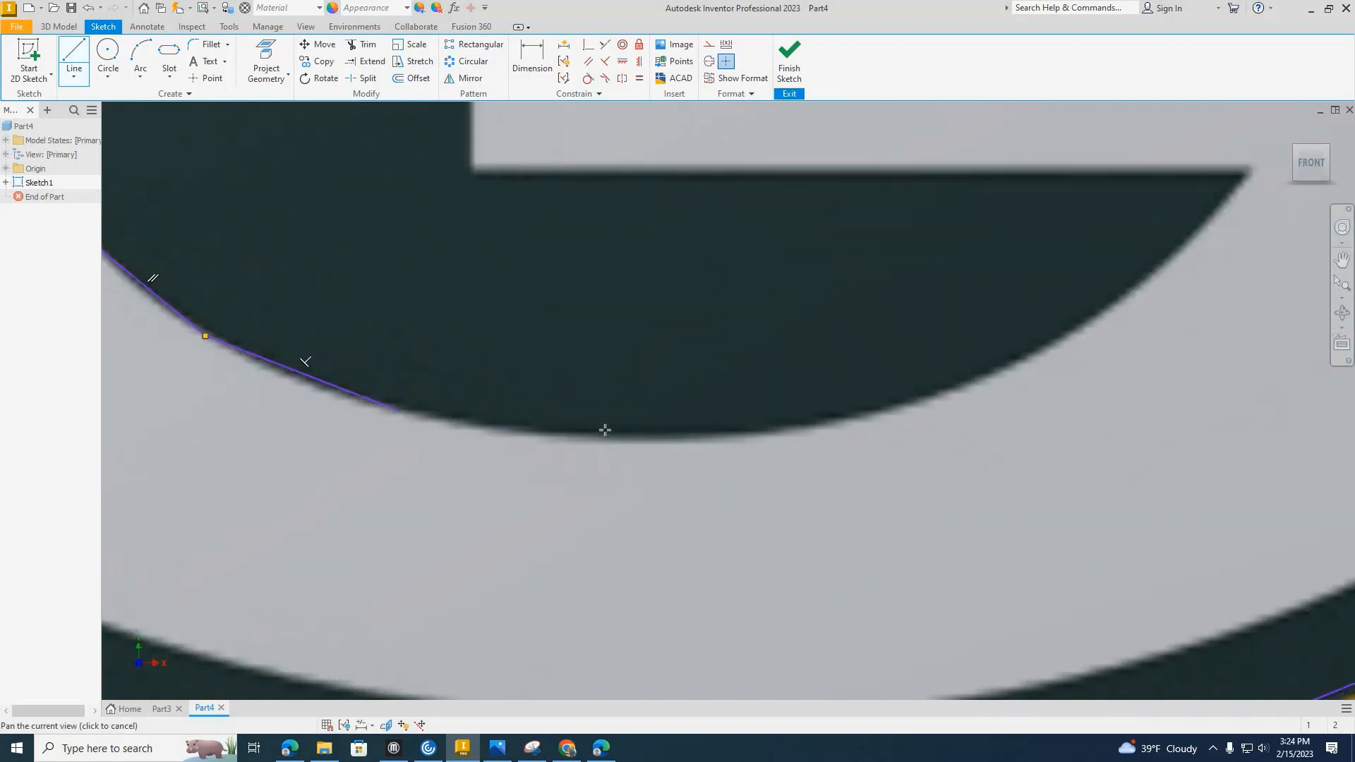
{"action": "left_click", "coordinate": [878, 407]}
{"action": "left_click", "coordinate": [1046, 333]}
{"action": "middle_click_drag", "start_coordinate": [1046, 333], "coordinate": [834, 444]}
{"action": "left_click", "coordinate": [960, 345]}
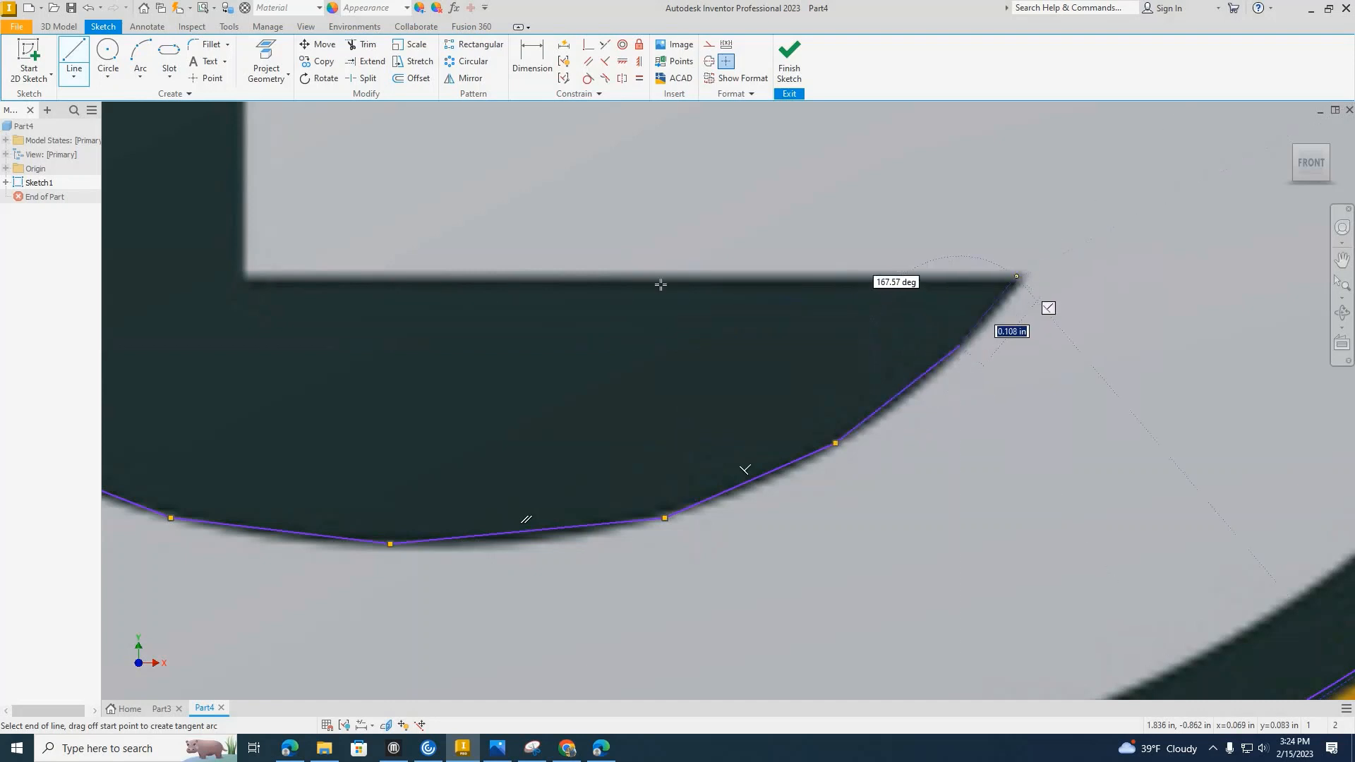
{"action": "left_click", "coordinate": [1017, 279]}
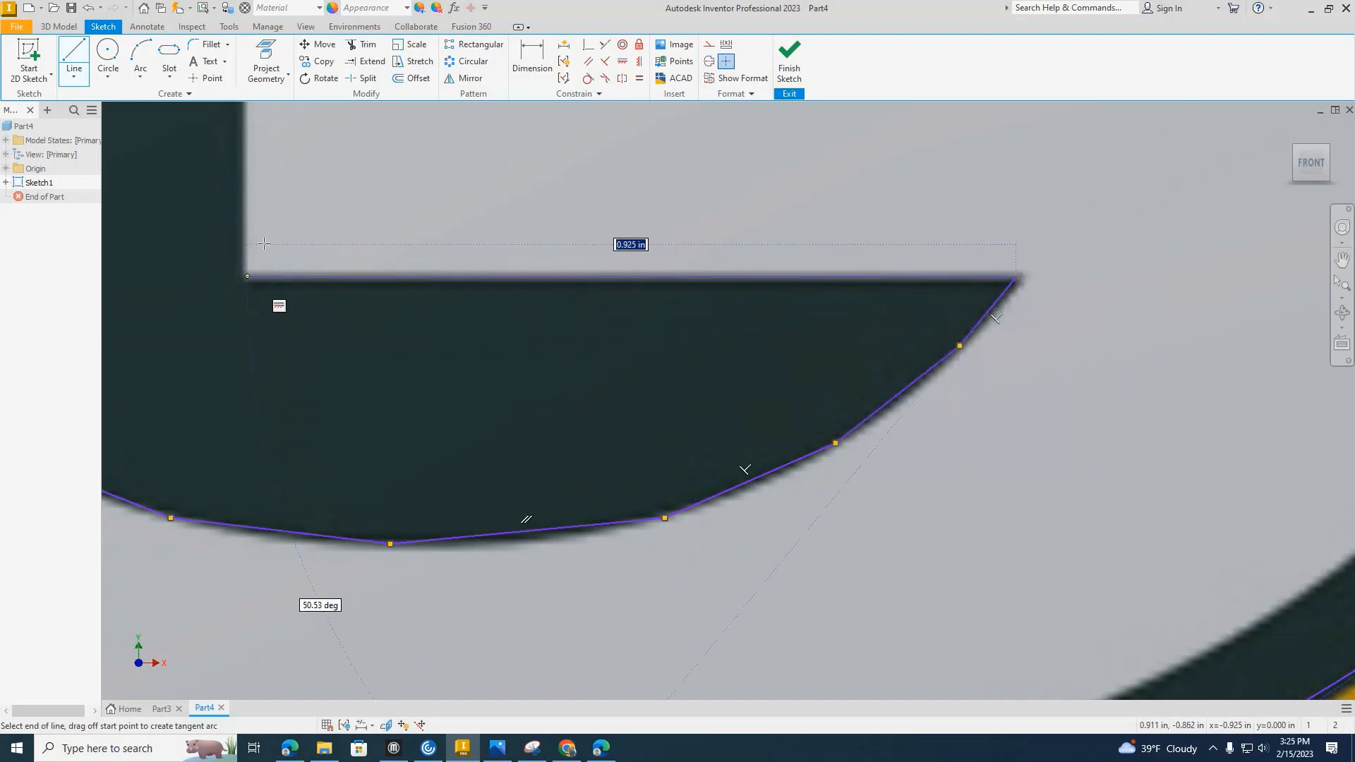
Outline the G's crossbar with a lower edge about 0.925 in long, an end edge about 0.25 in high and the upper edge to the outer corner.
{"action": "left_click", "coordinate": [245, 277]}
{"action": "middle_click_drag", "start_coordinate": [262, 137], "coordinate": [263, 386]}
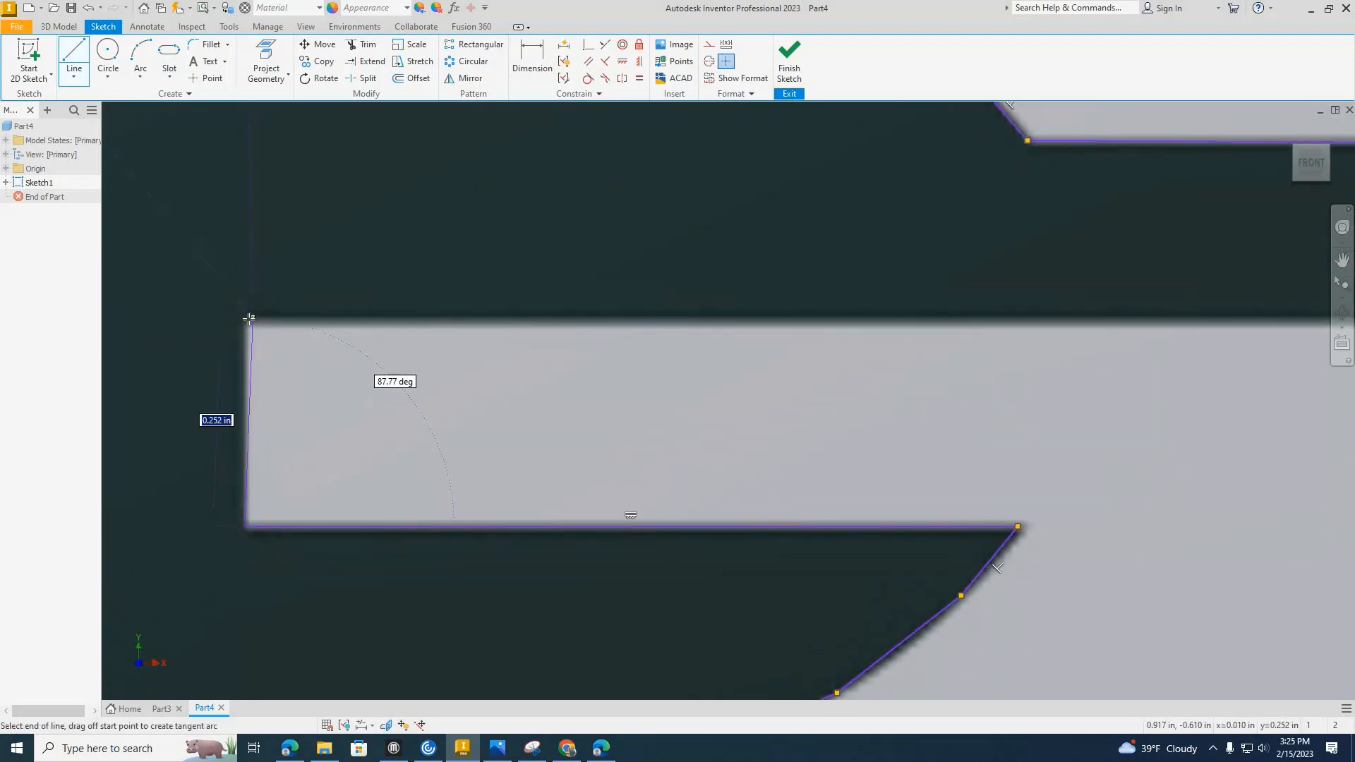
{"action": "mouse_move", "coordinate": [873, 314]}
{"action": "middle_mouse_down"}
{"action": "mouse_move", "coordinate": [653, 332]}
{"action": "mouse_move", "coordinate": [113, 328]}
{"action": "middle_mouse_up"}
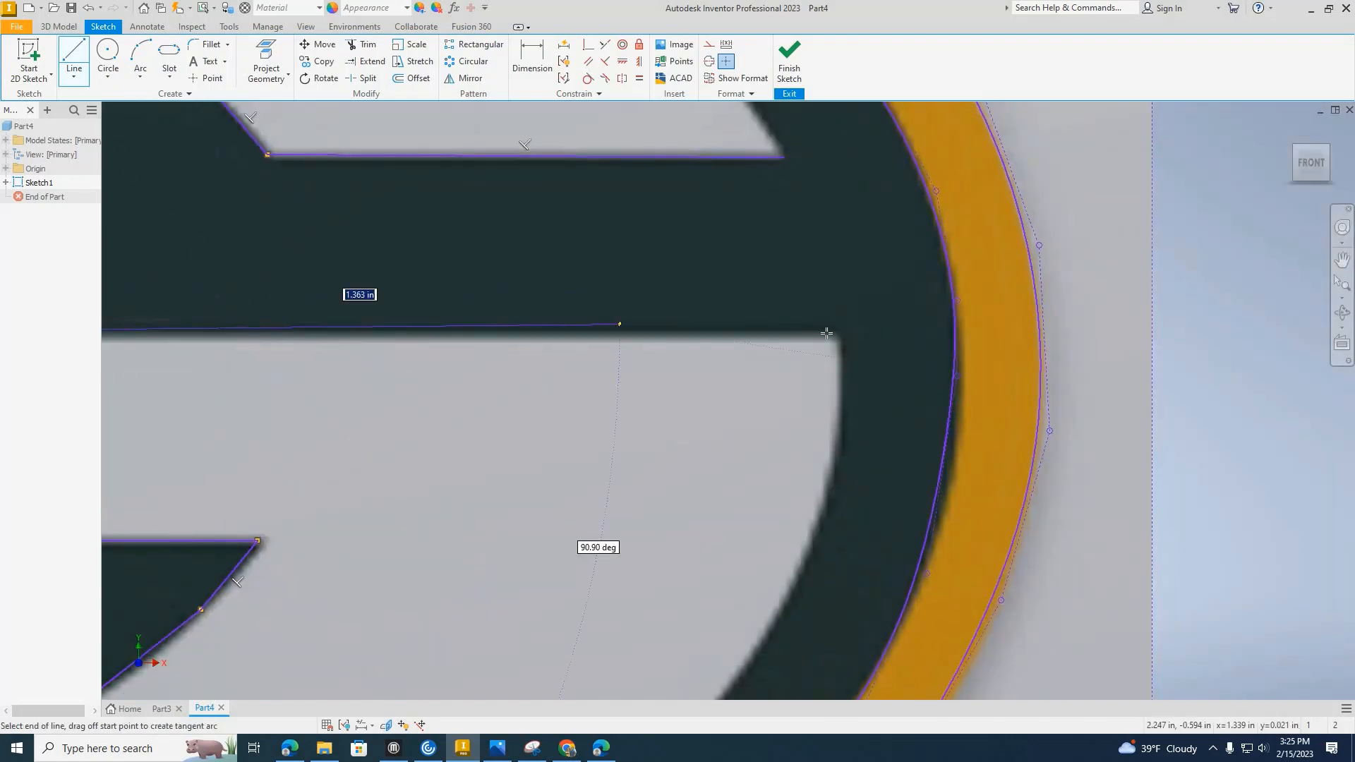
{"action": "left_click", "coordinate": [808, 462]}
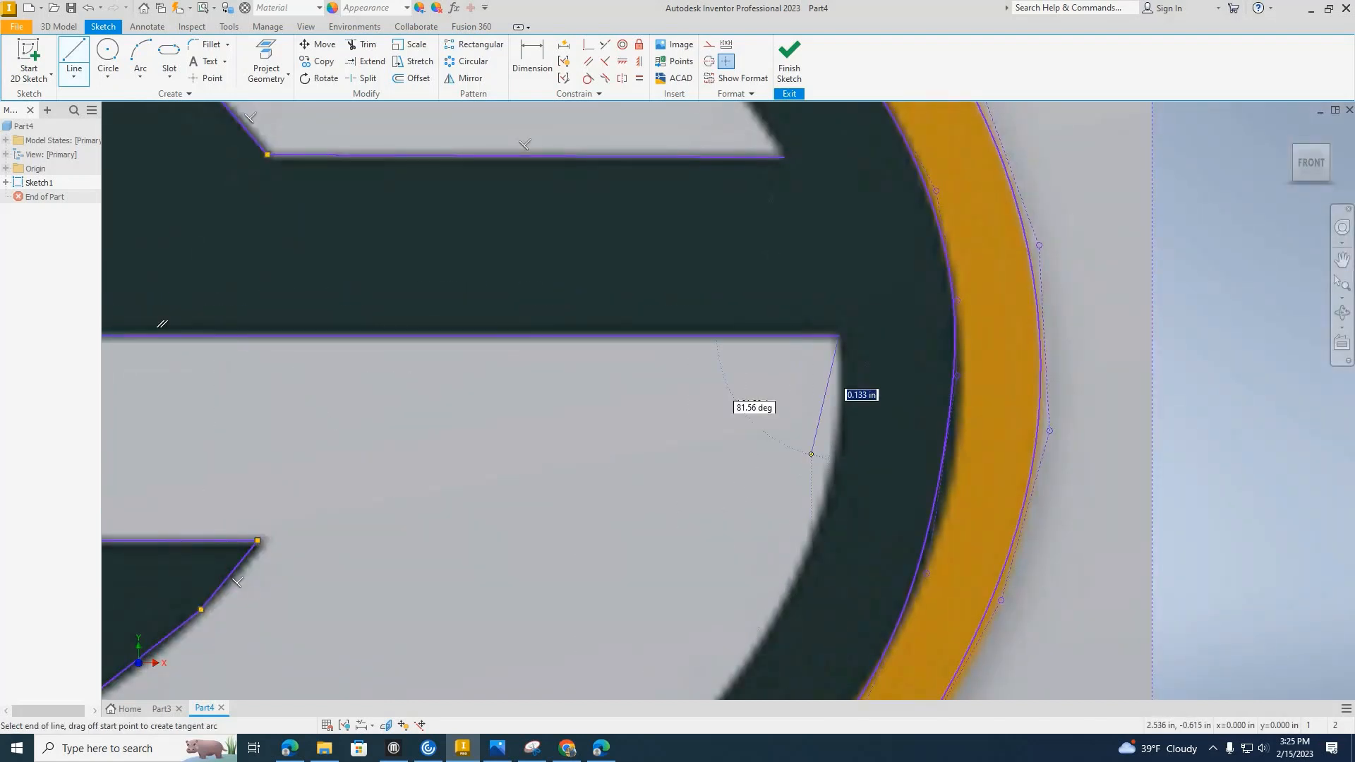
Trace the G's outer edge with line segments from the crossbar's outer corner down around the lower-right curve.
{"action": "mouse_move", "coordinate": [813, 473]}
{"action": "middle_mouse_down"}
{"action": "mouse_move", "coordinate": [783, 199]}
{"action": "mouse_move", "coordinate": [777, 313]}
{"action": "middle_mouse_up"}
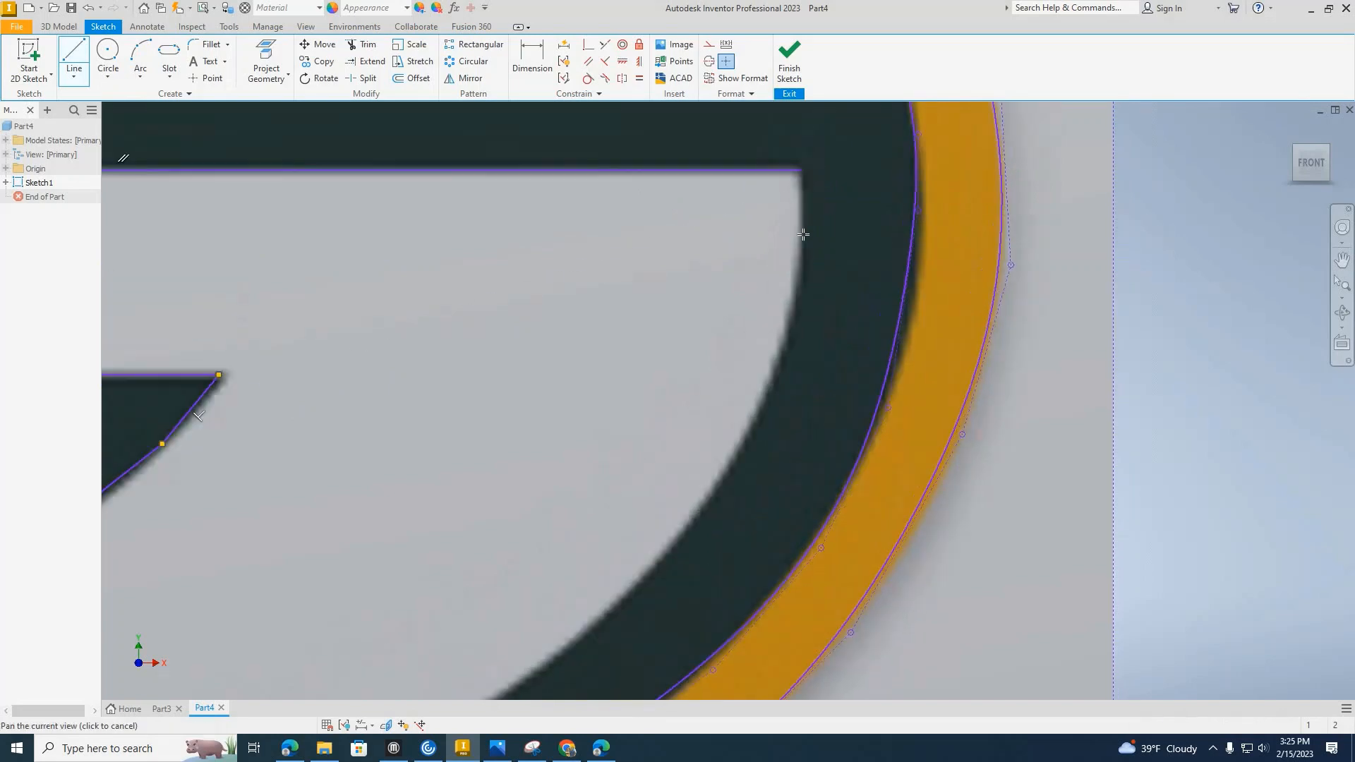
{"action": "left_click", "coordinate": [802, 276]}
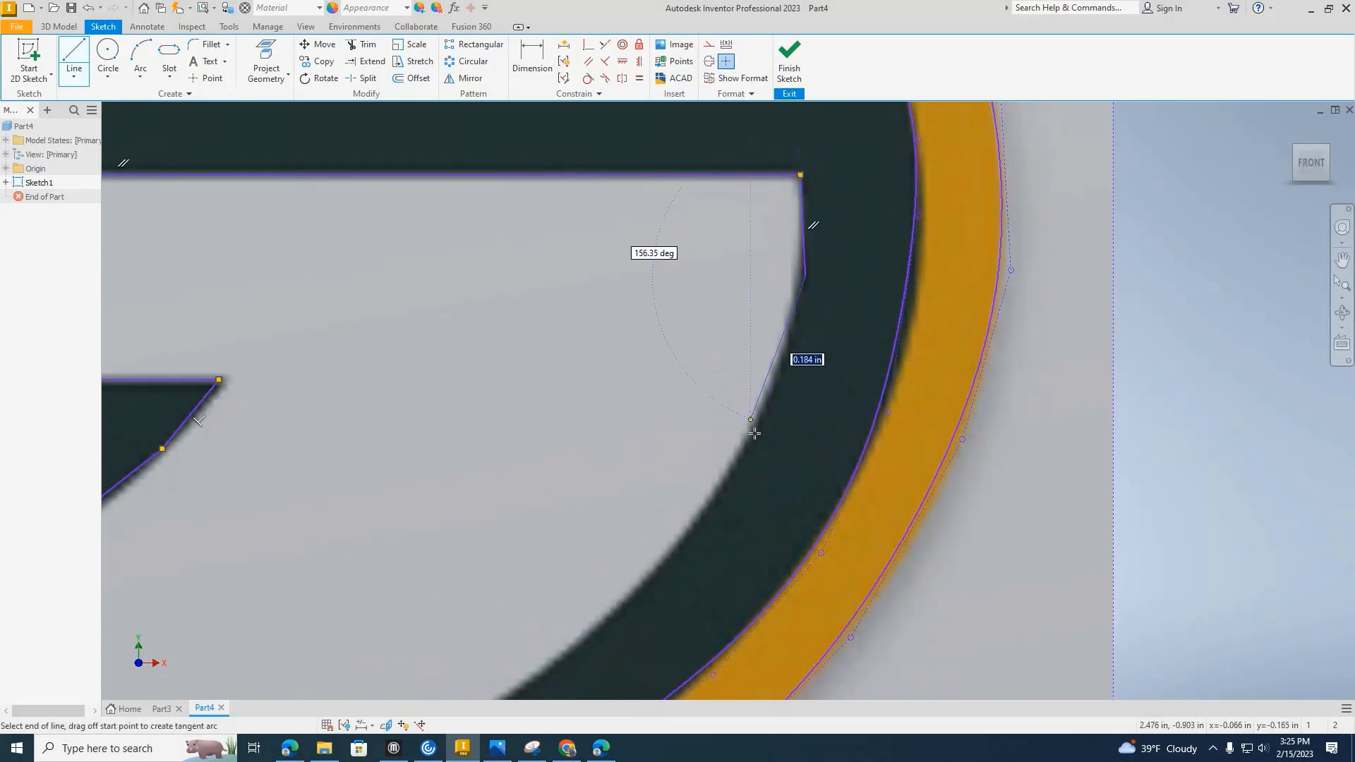
{"action": "left_click", "coordinate": [751, 434]}
{"action": "middle_click_drag", "start_coordinate": [614, 611], "coordinate": [753, 304]}
{"action": "left_click", "coordinate": [858, 191]}
{"action": "left_click", "coordinate": [727, 330]}
{"action": "left_click", "coordinate": [488, 478]}
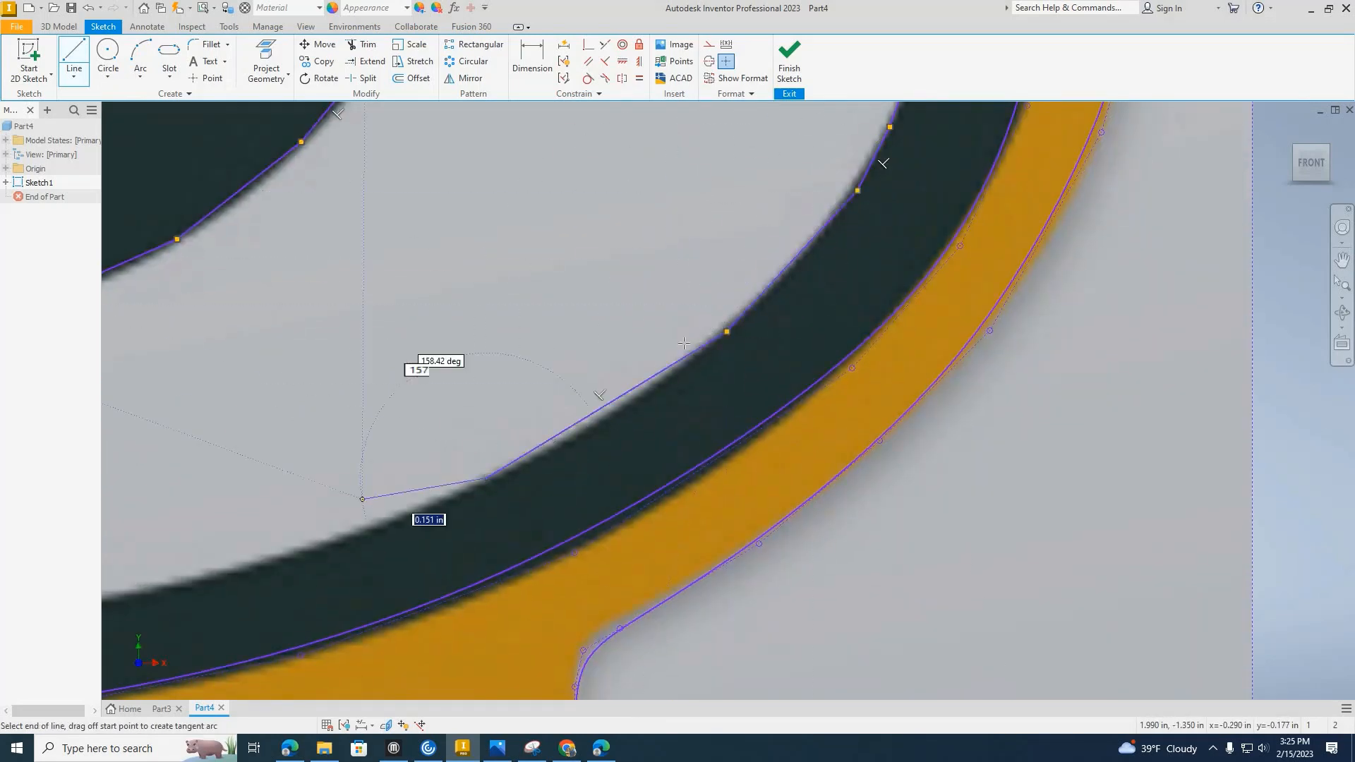
Continue the line segments along the bottom of the G's outer edge to its lower-left part.
{"action": "middle_click_drag", "start_coordinate": [360, 496], "coordinate": [823, 309]}
{"action": "left_click", "coordinate": [596, 399]}
{"action": "left_click", "coordinate": [372, 436]}
{"action": "middle_click_drag", "start_coordinate": [258, 445], "coordinate": [962, 358]}
{"action": "left_click", "coordinate": [742, 346]}
{"action": "left_click", "coordinate": [507, 307]}
{"action": "left_click", "coordinate": [265, 232]}
{"action": "middle_click_drag", "start_coordinate": [265, 233], "coordinate": [858, 434]}
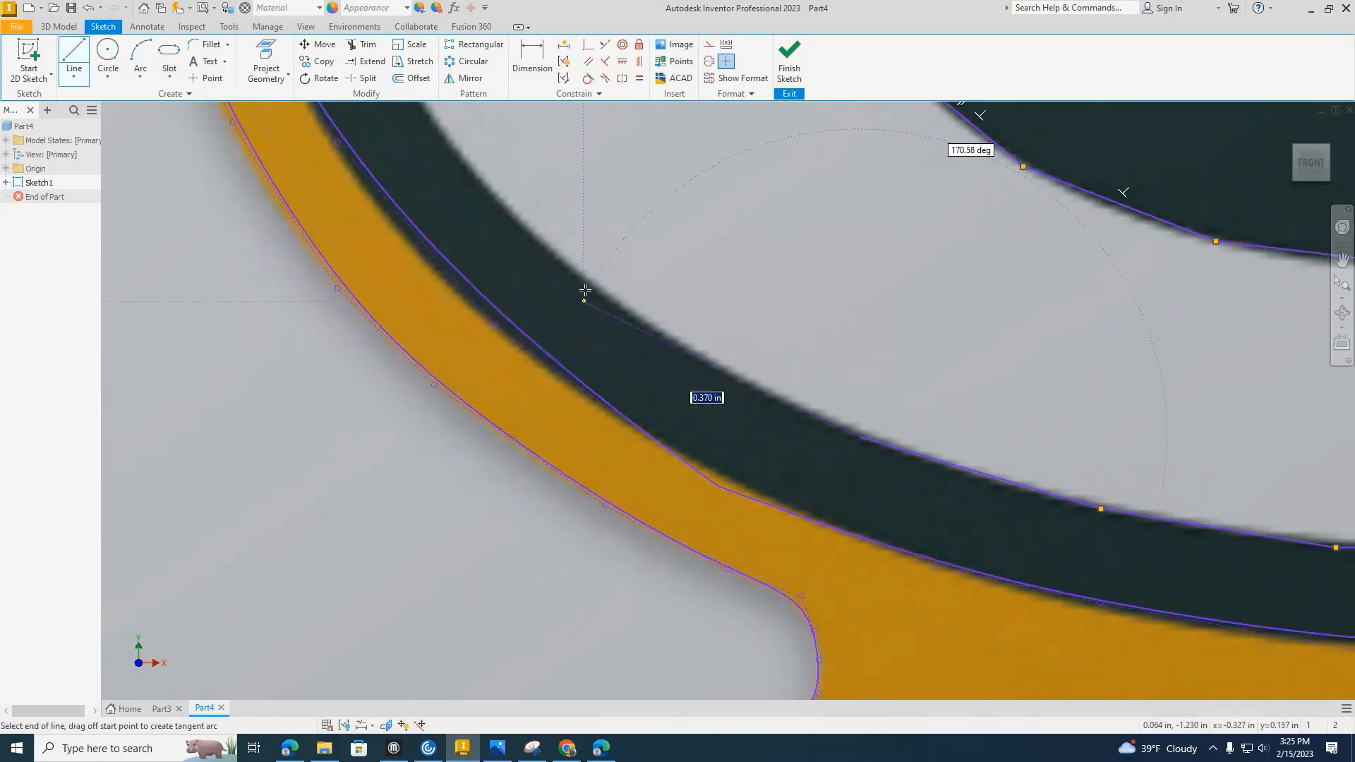
Trace the lower-left and leftmost parts of the G's outer edge with short line segments.
{"action": "left_click", "coordinate": [584, 294]}
{"action": "left_click", "coordinate": [501, 196]}
{"action": "middle_click_drag", "start_coordinate": [504, 216], "coordinate": [635, 554]}
{"action": "left_click", "coordinate": [532, 412]}
{"action": "left_click", "coordinate": [478, 261]}
{"action": "left_click", "coordinate": [470, 138]}
{"action": "middle_click_drag", "start_coordinate": [471, 138], "coordinate": [462, 487]}
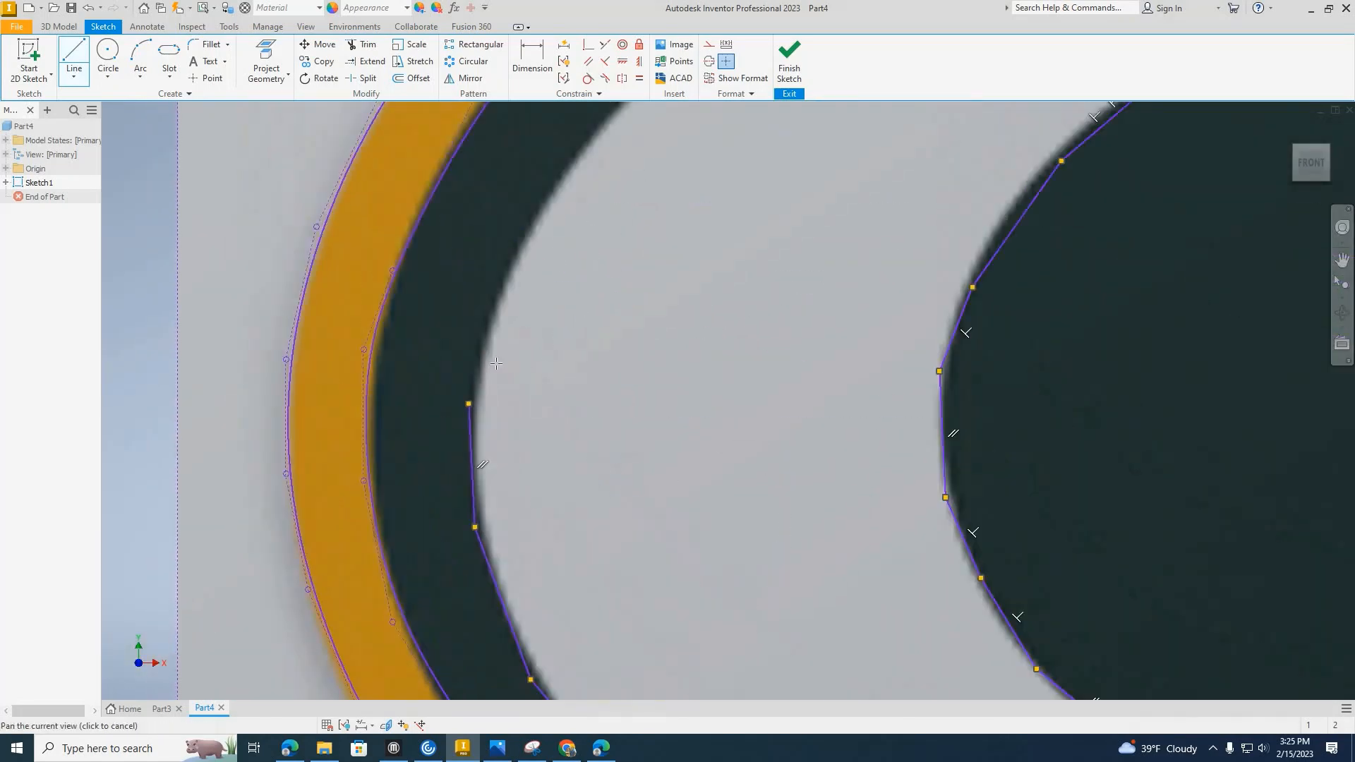
Continue the line segments around the G's upper-left outer edge to the top of the letter.
{"action": "left_click", "coordinate": [582, 213]}
{"action": "middle_click_drag", "start_coordinate": [656, 233], "coordinate": [411, 506]}
{"action": "left_click", "coordinate": [558, 302]}
{"action": "left_click", "coordinate": [720, 226]}
{"action": "middle_click_drag", "start_coordinate": [723, 228], "coordinate": [319, 483]}
{"action": "left_click", "coordinate": [626, 369]}
{"action": "left_click", "coordinate": [970, 336]}
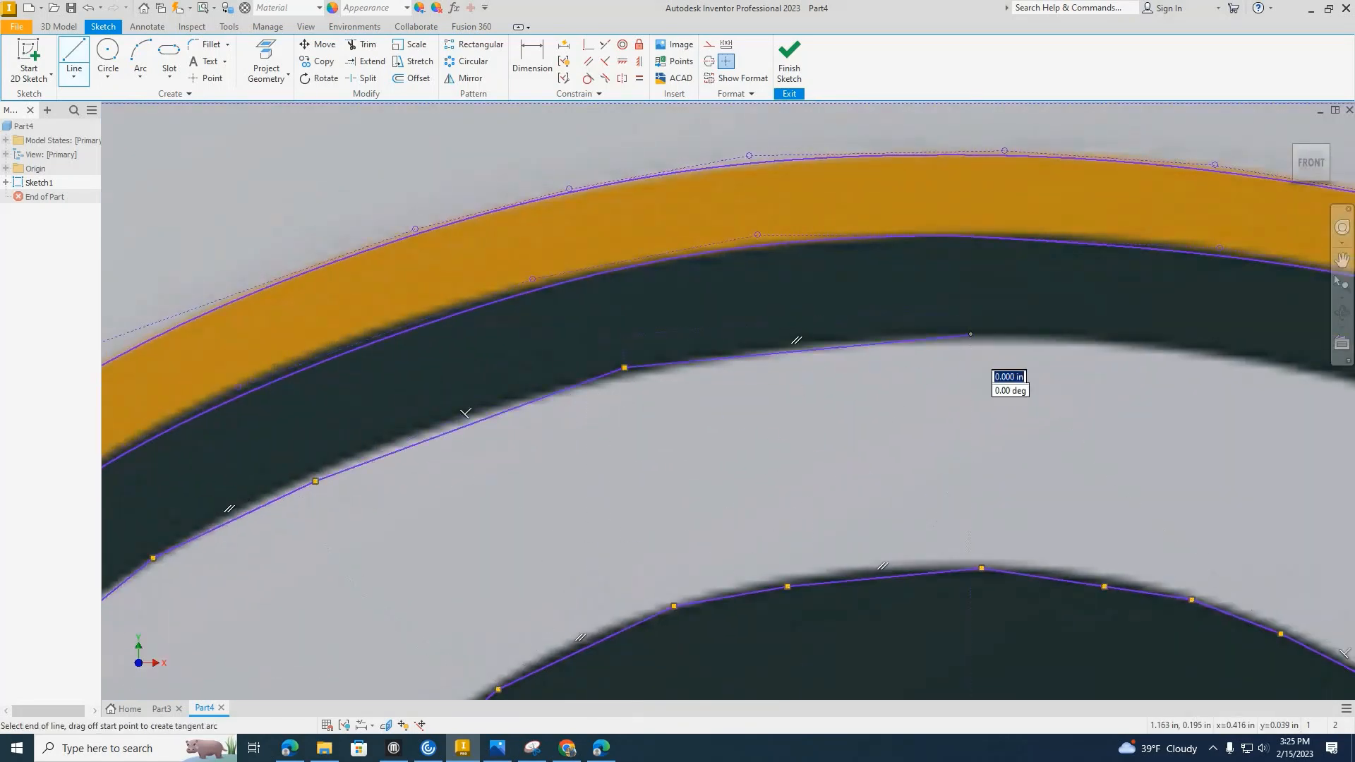
Trace the G's outer edge from the top of the letter over to the start of the upper arm's curve.
{"action": "middle_click_drag", "start_coordinate": [978, 340], "coordinate": [545, 338]}
{"action": "left_click", "coordinate": [796, 354]}
{"action": "left_click", "coordinate": [1023, 406]}
{"action": "middle_click_drag", "start_coordinate": [1028, 410], "coordinate": [410, 311]}
{"action": "left_click", "coordinate": [556, 368]}
{"action": "middle_click_drag", "start_coordinate": [556, 370], "coordinate": [358, 269]}
Trace the upper arm's outer curve down to its tip with line segments, closing the G outline.
{"action": "left_click", "coordinate": [575, 376]}
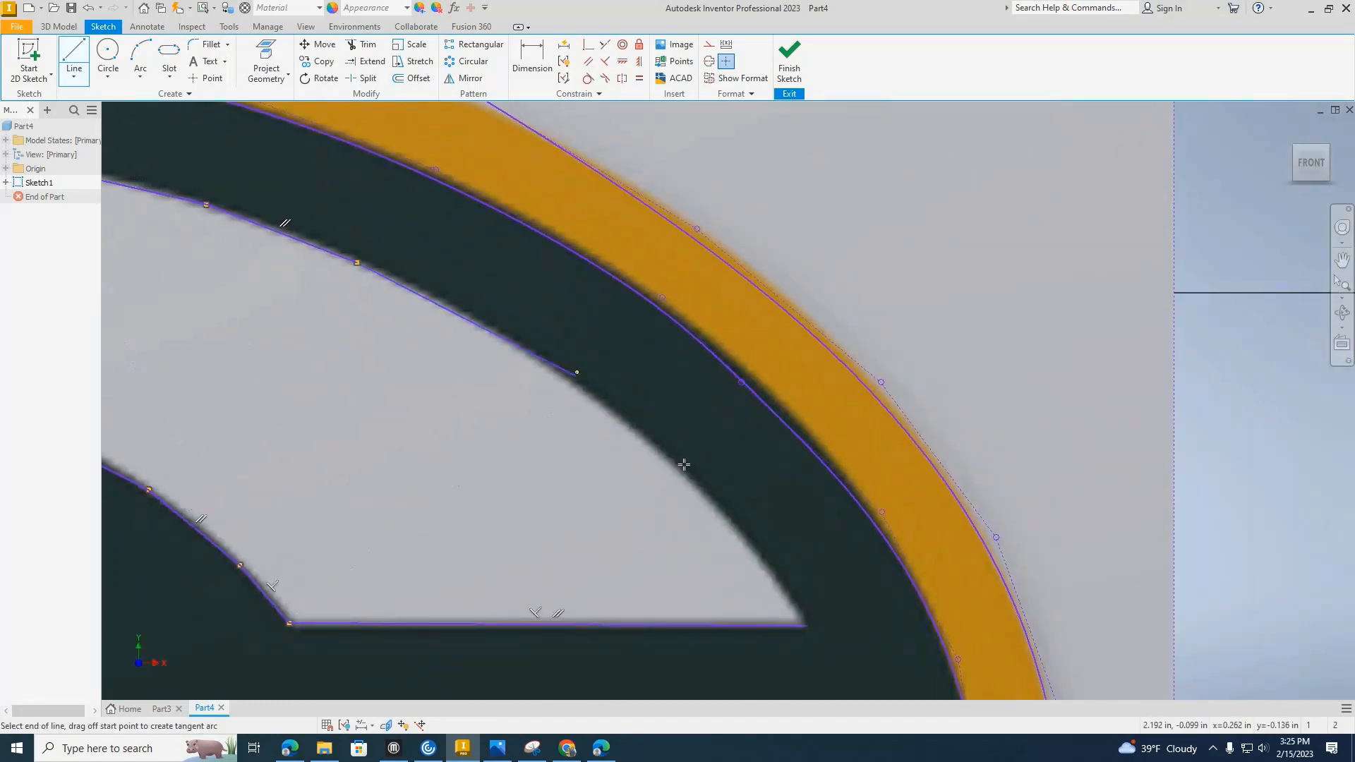
{"action": "left_click", "coordinate": [692, 473]}
{"action": "left_click", "coordinate": [776, 579]}
{"action": "left_click", "coordinate": [801, 623]}
{"action": "scroll", "coordinate": [793, 612], "scroll_direction": "up", "scroll_amount": 5}
{"action": "middle_click_drag", "start_coordinate": [792, 612], "coordinate": [802, 297]}
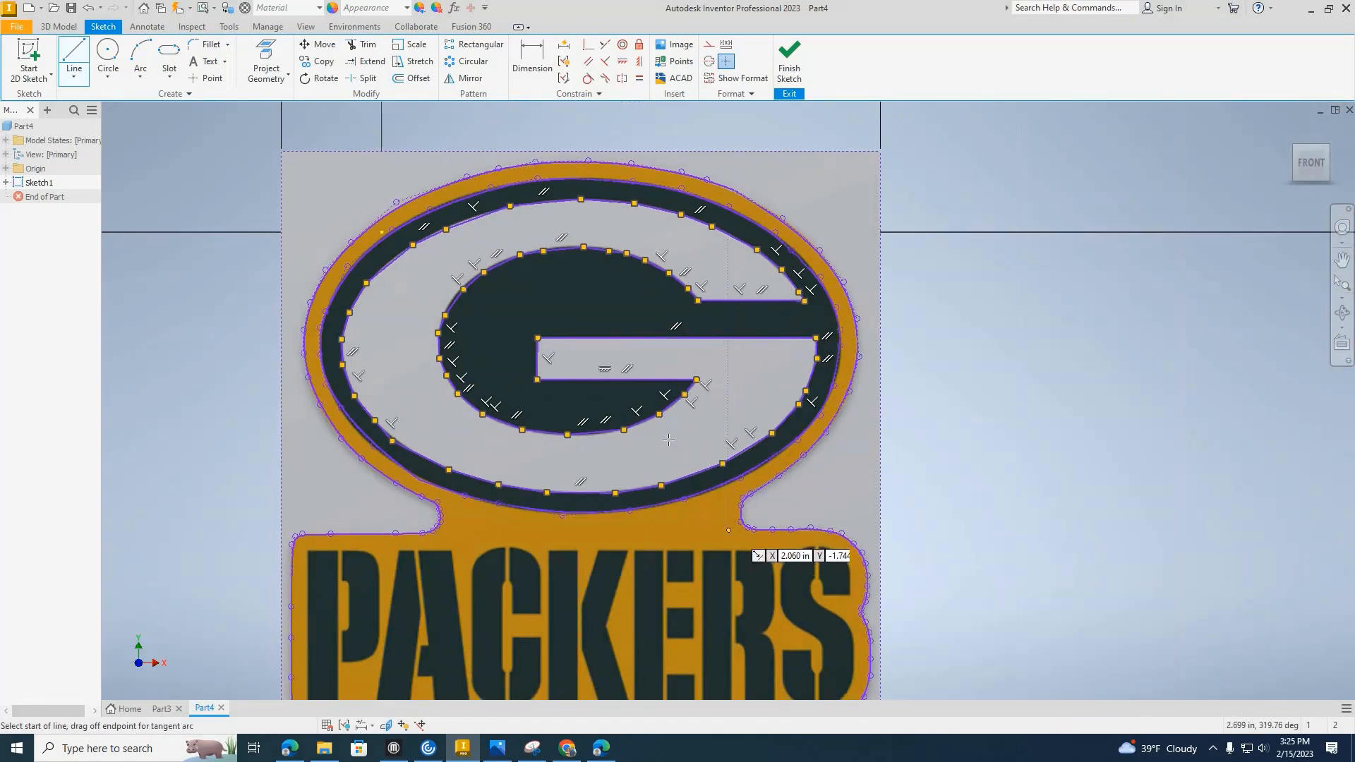
Examine the PACKERS lettering on the image and the complete traced logo.
{"action": "middle_click_drag", "start_coordinate": [596, 277], "coordinate": [683, 177]}
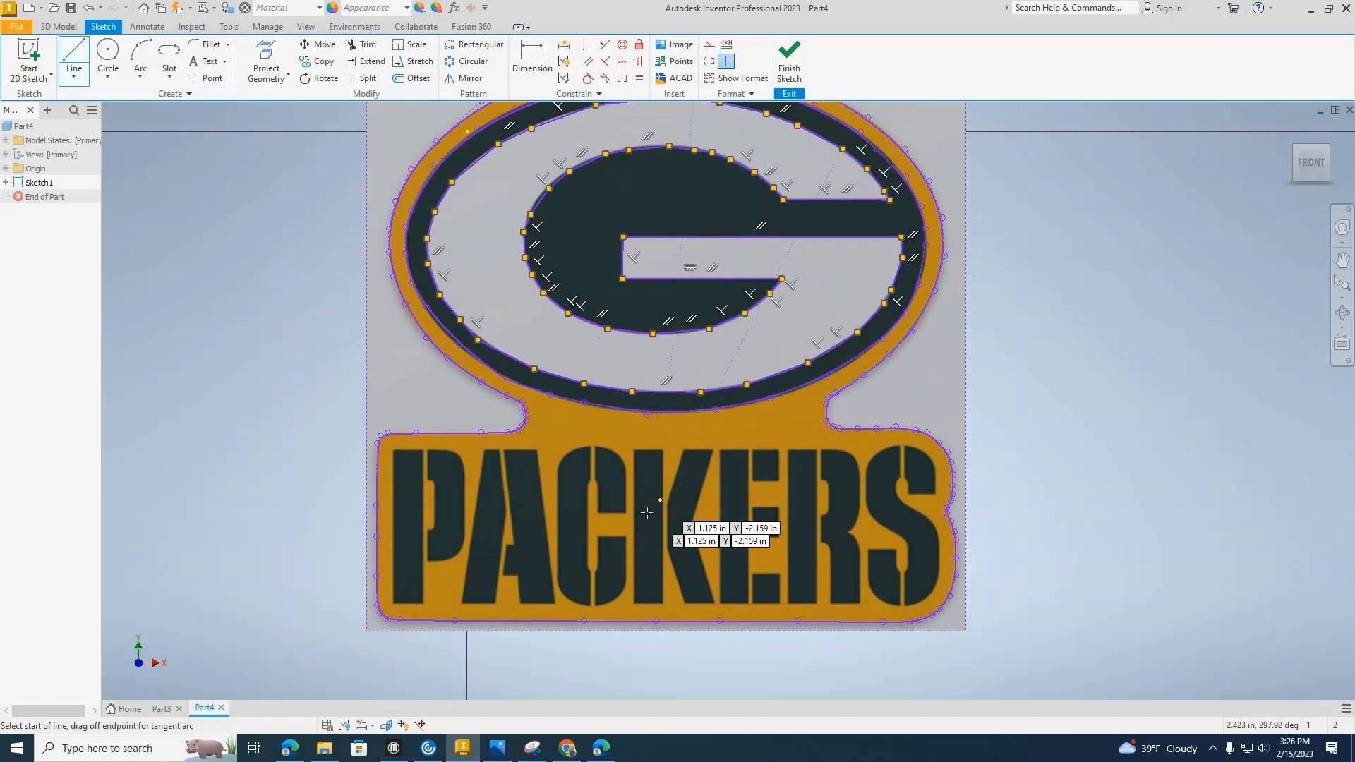
{"action": "scroll", "coordinate": [644, 517], "scroll_direction": "down", "scroll_amount": 2}
{"action": "scroll", "coordinate": [645, 517], "scroll_direction": "up", "scroll_amount": 6}
{"action": "scroll", "coordinate": [666, 364], "scroll_direction": "down", "scroll_amount": 2}
{"action": "scroll", "coordinate": [704, 353], "scroll_direction": "up", "scroll_amount": 2}
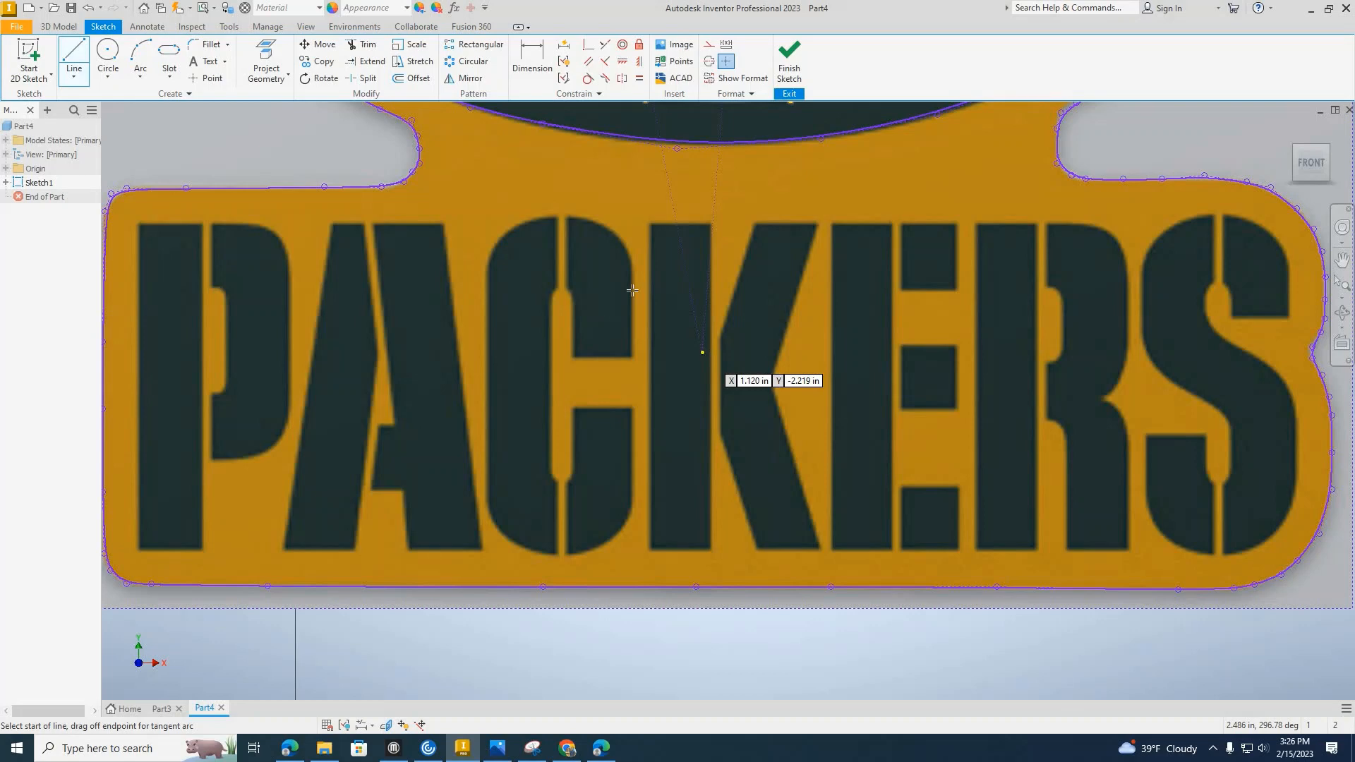
{"action": "scroll", "coordinate": [635, 297], "scroll_direction": "down", "scroll_amount": 4}
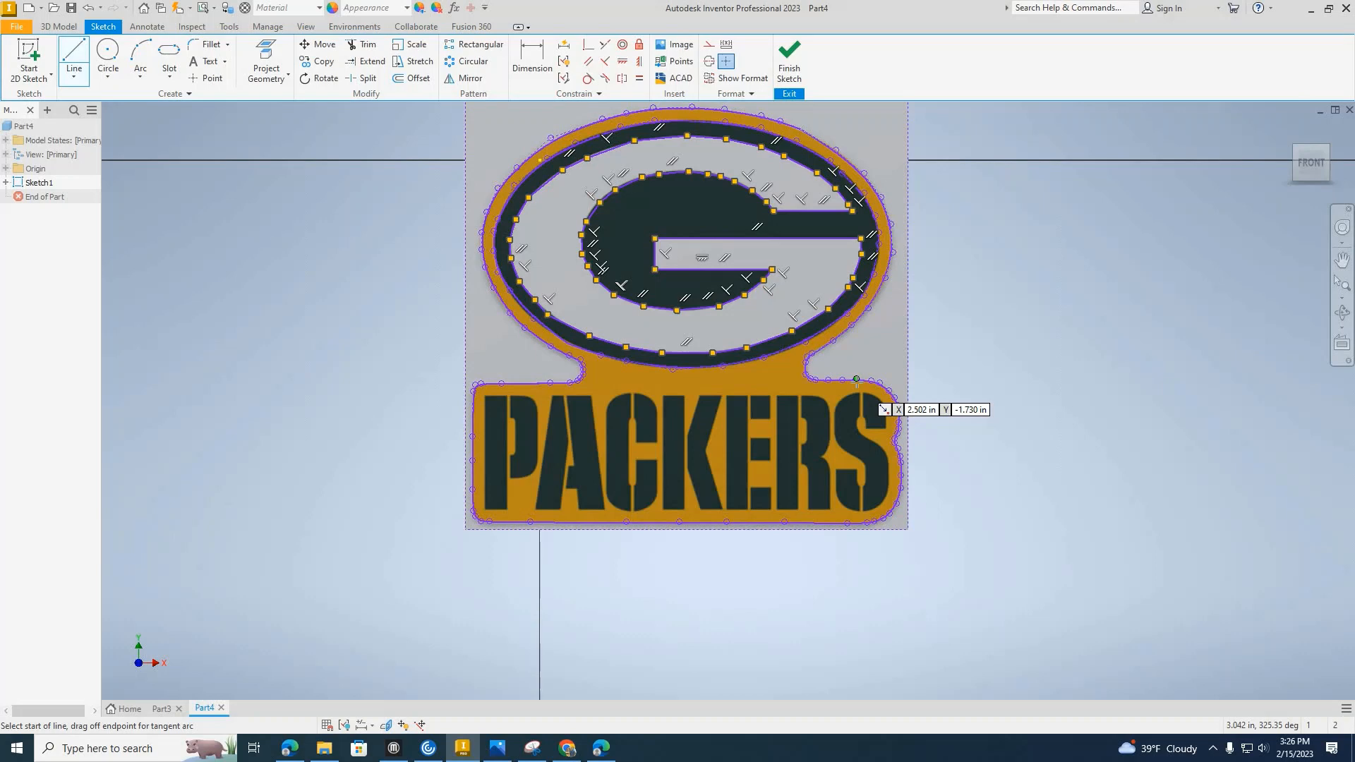
{"action": "middle_click_drag", "start_coordinate": [847, 353], "coordinate": [809, 512]}
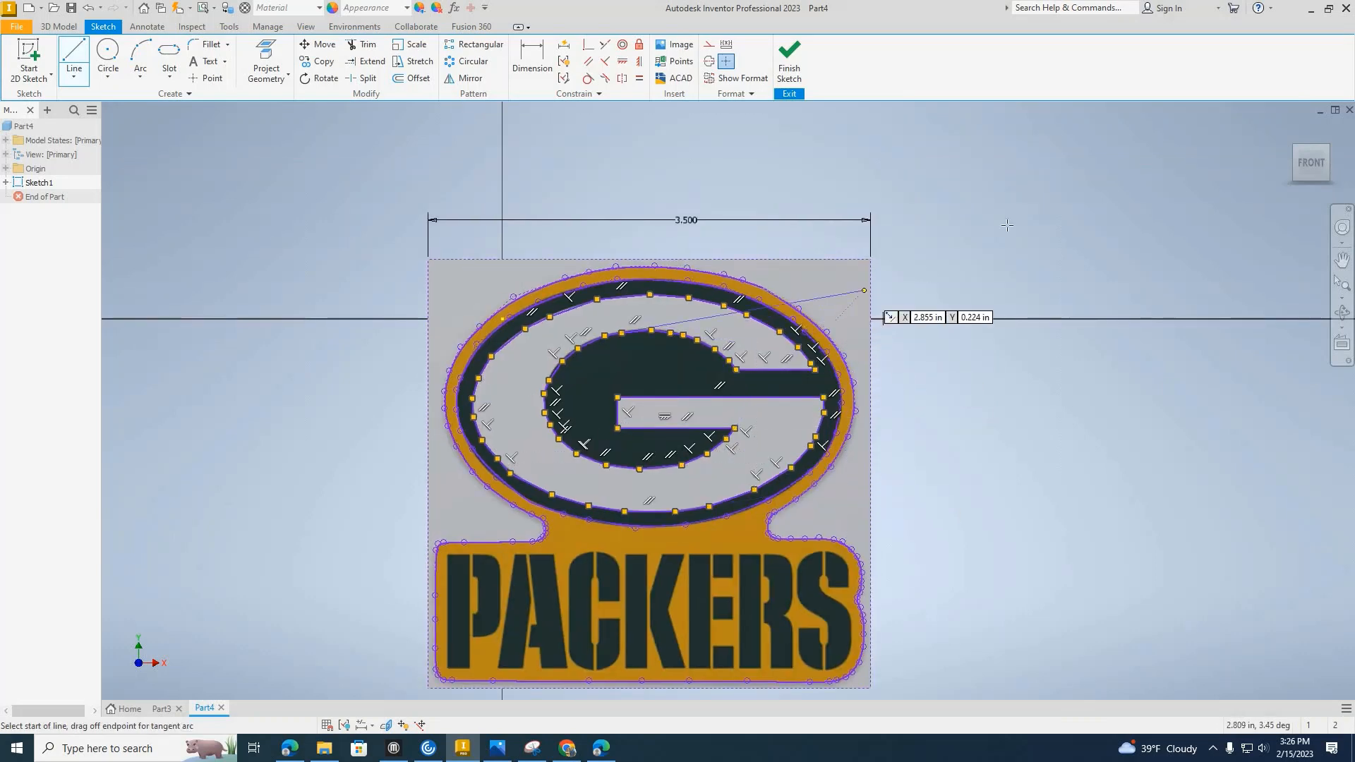
End the Line command and delete the logo image from the sketch.
{"action": "key", "text": "Escape"}
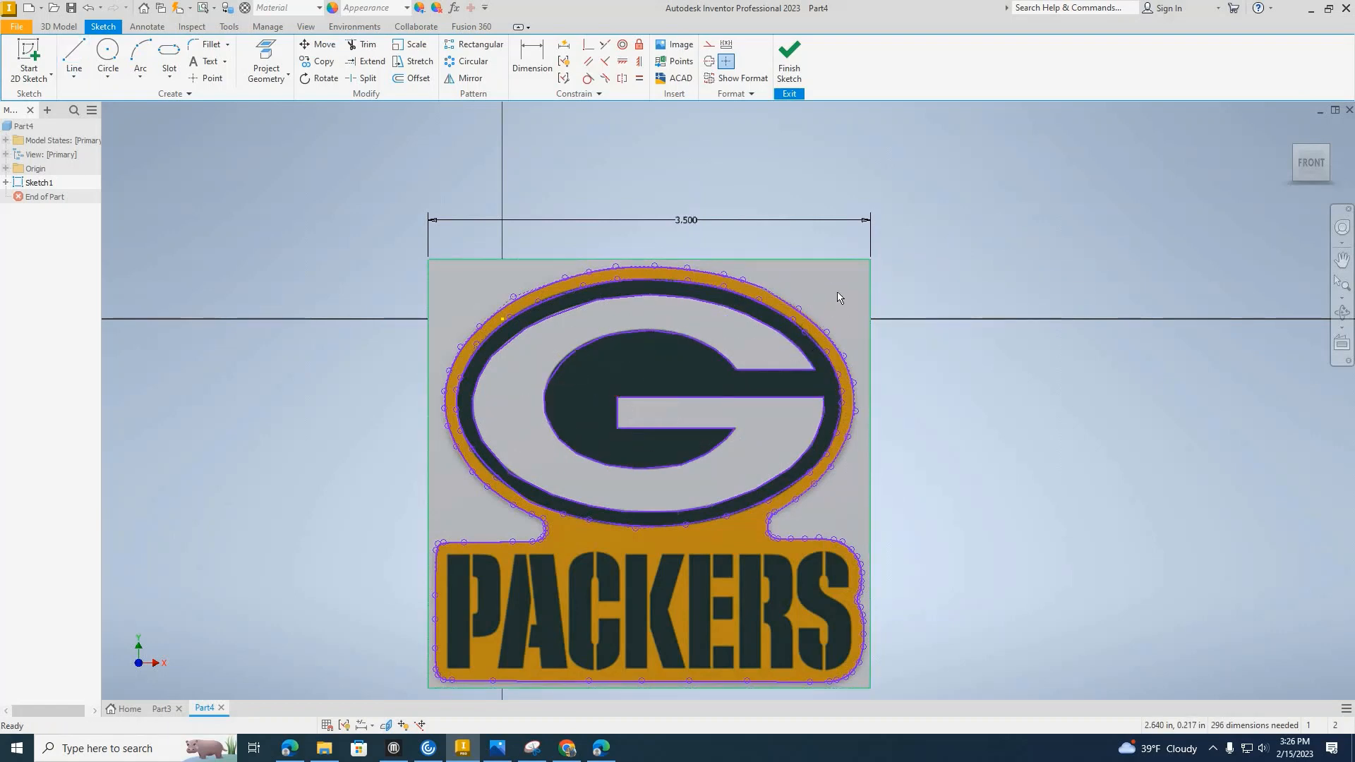
{"action": "middle_click_drag", "start_coordinate": [739, 211], "coordinate": [718, 209]}
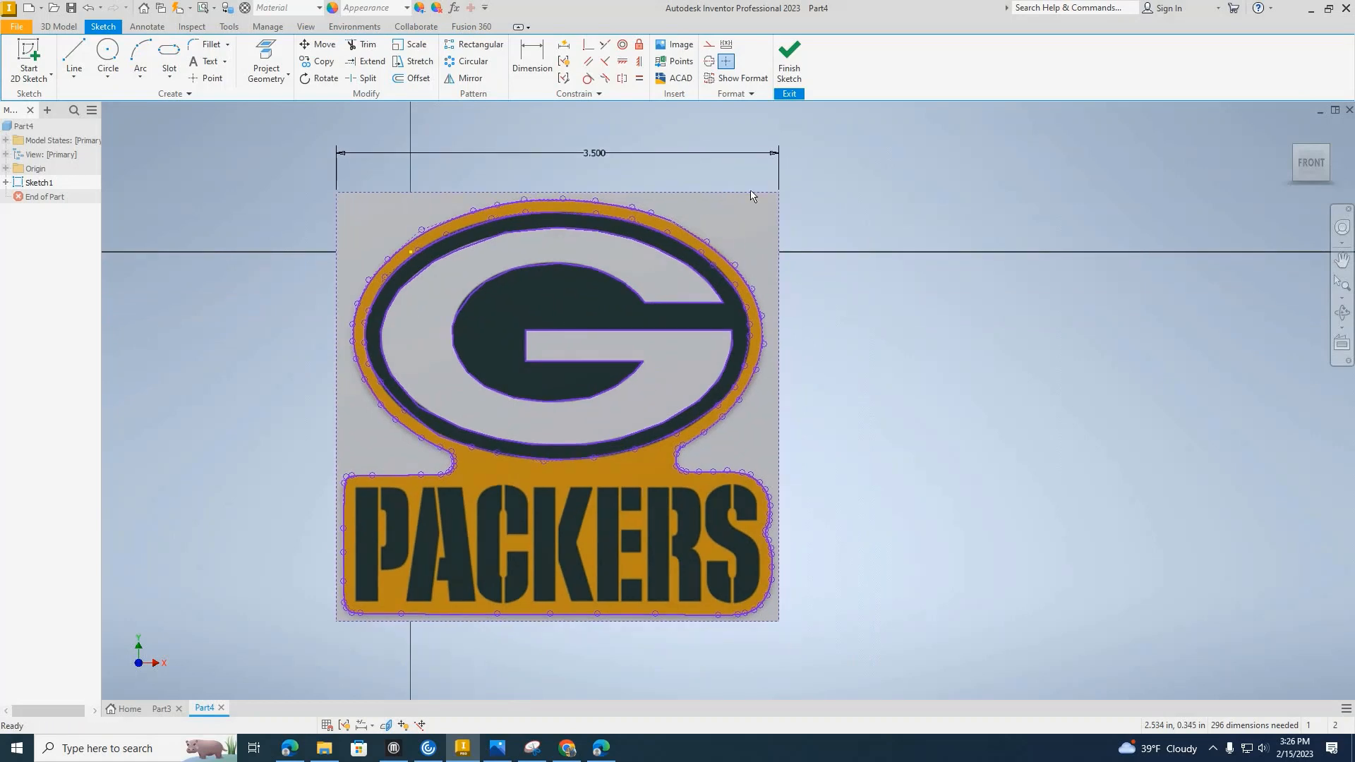
{"action": "key", "text": "Delete"}
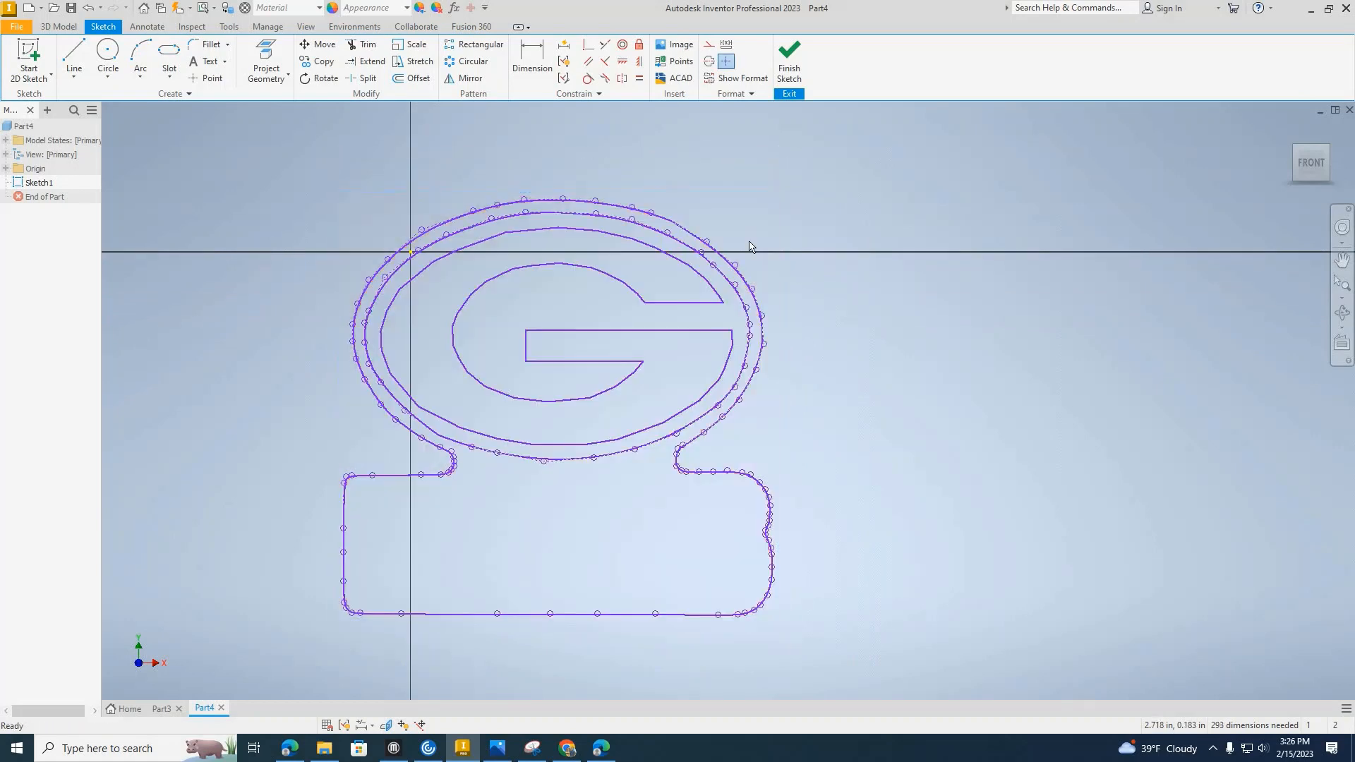
Inspect the traced G, oval and outer outline up close for gaps in the profiles.
{"action": "scroll", "coordinate": [565, 352], "scroll_direction": "up", "scroll_amount": 4}
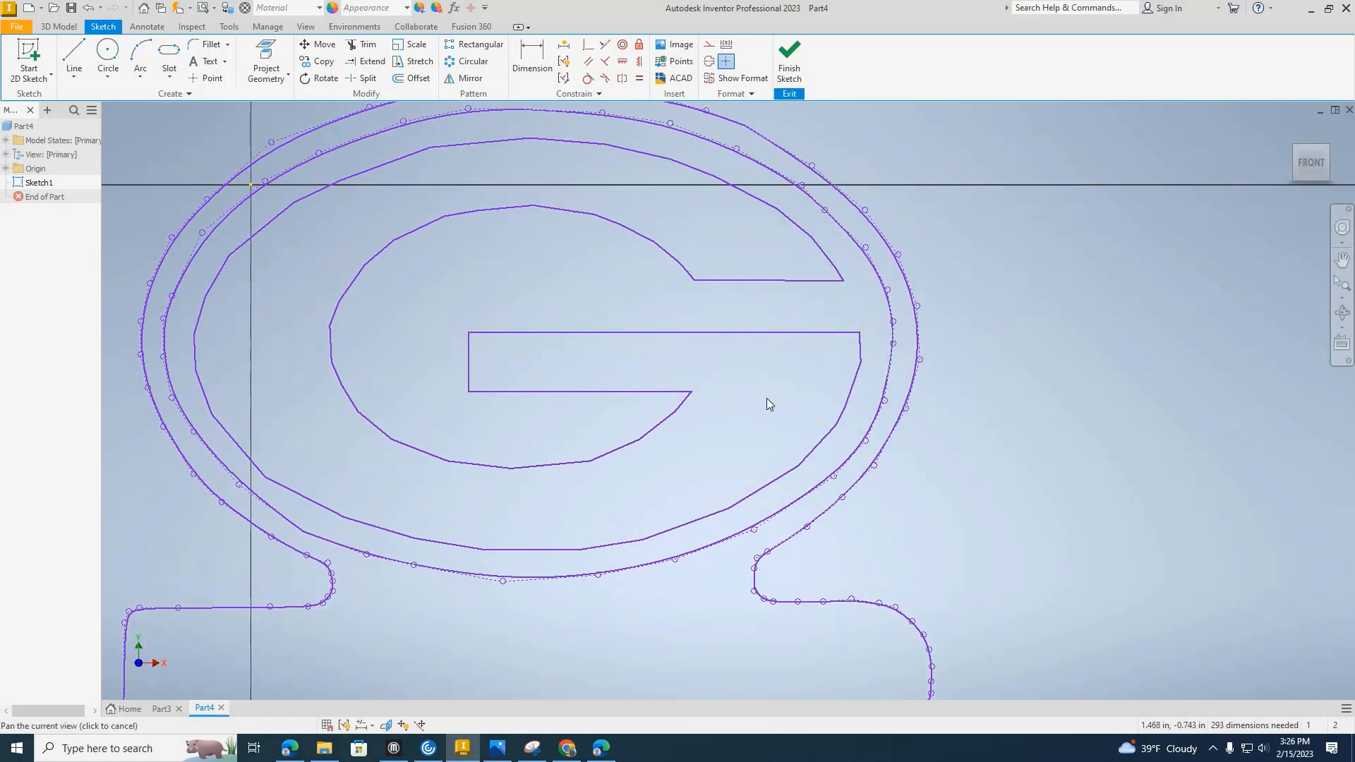
{"action": "scroll", "coordinate": [784, 442], "scroll_direction": "up", "scroll_amount": 4}
{"action": "scroll", "coordinate": [827, 436], "scroll_direction": "down", "scroll_amount": 8}
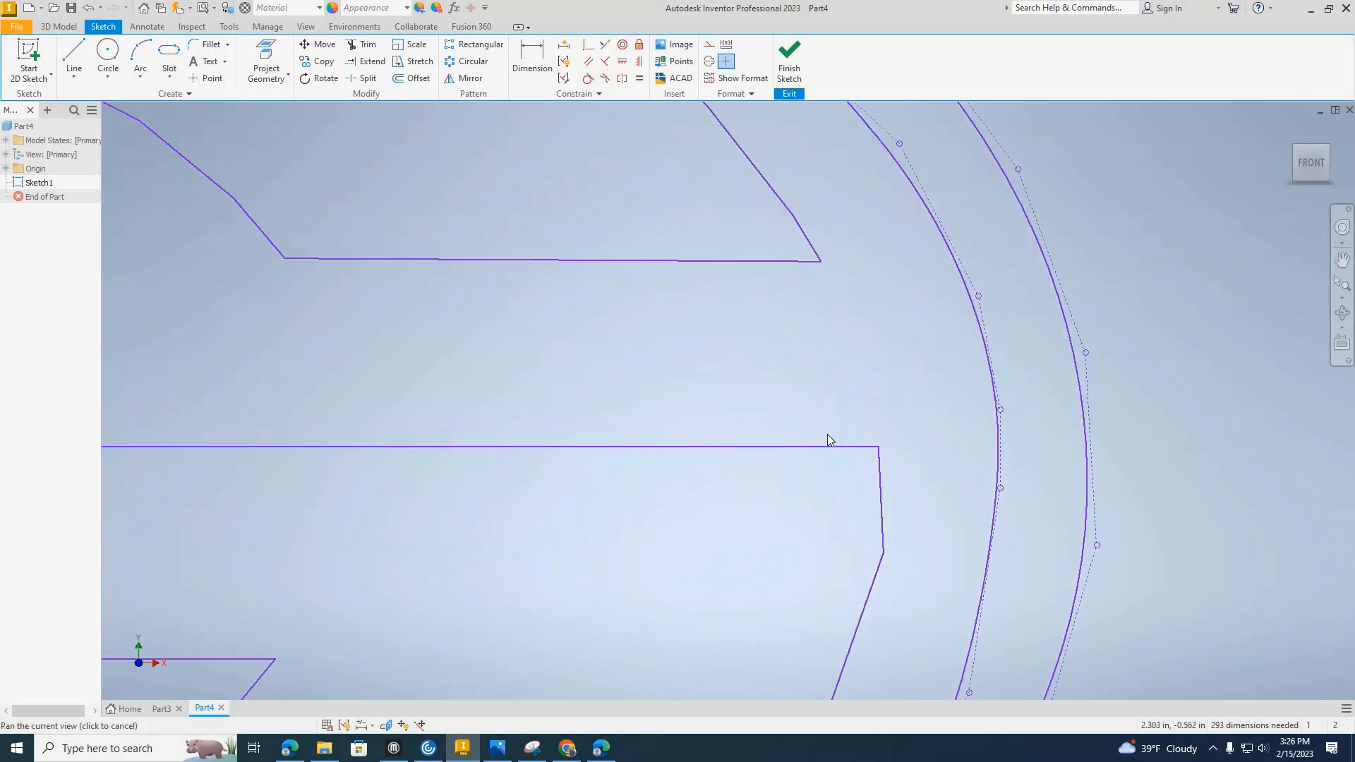
{"action": "scroll", "coordinate": [638, 376], "scroll_direction": "up", "scroll_amount": 8}
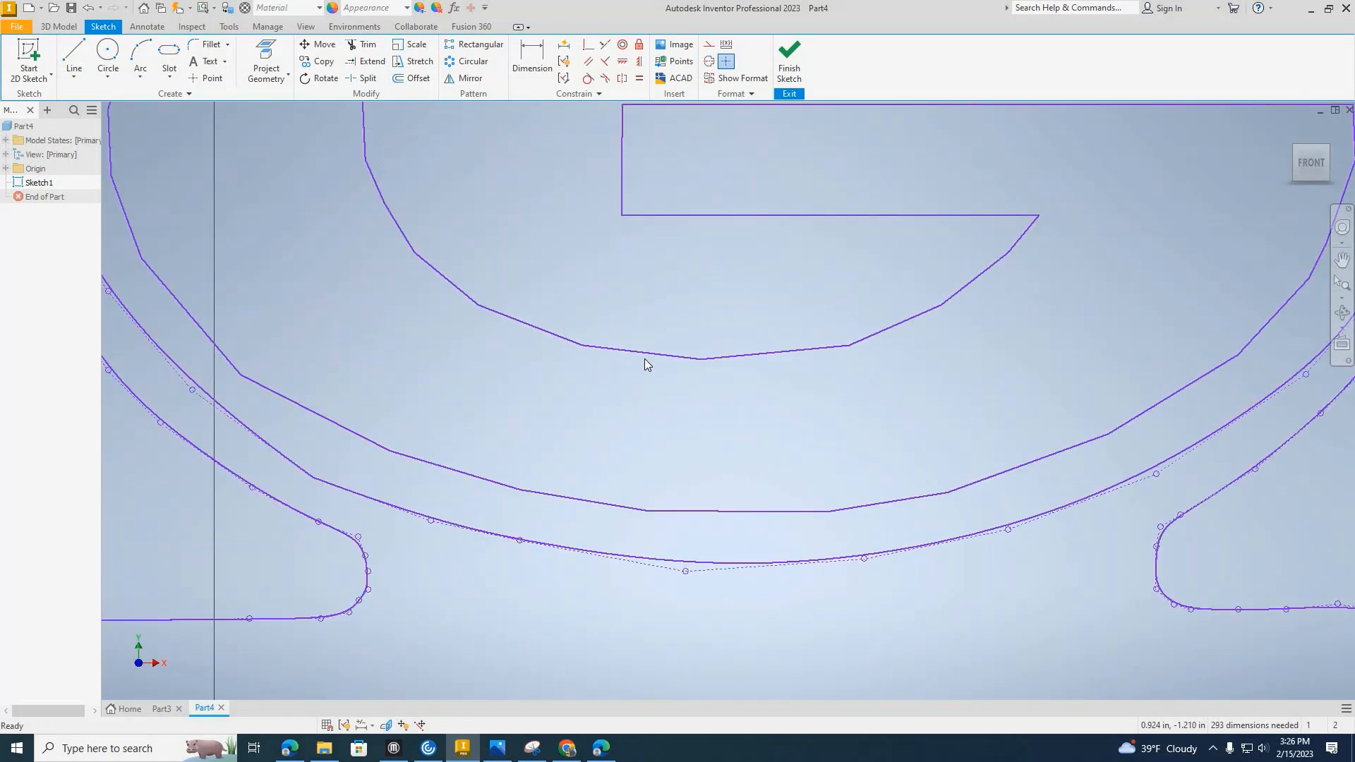
{"action": "scroll", "coordinate": [754, 316], "scroll_direction": "down", "scroll_amount": 3}
{"action": "middle_click_drag", "start_coordinate": [1098, 367], "coordinate": [868, 377]}
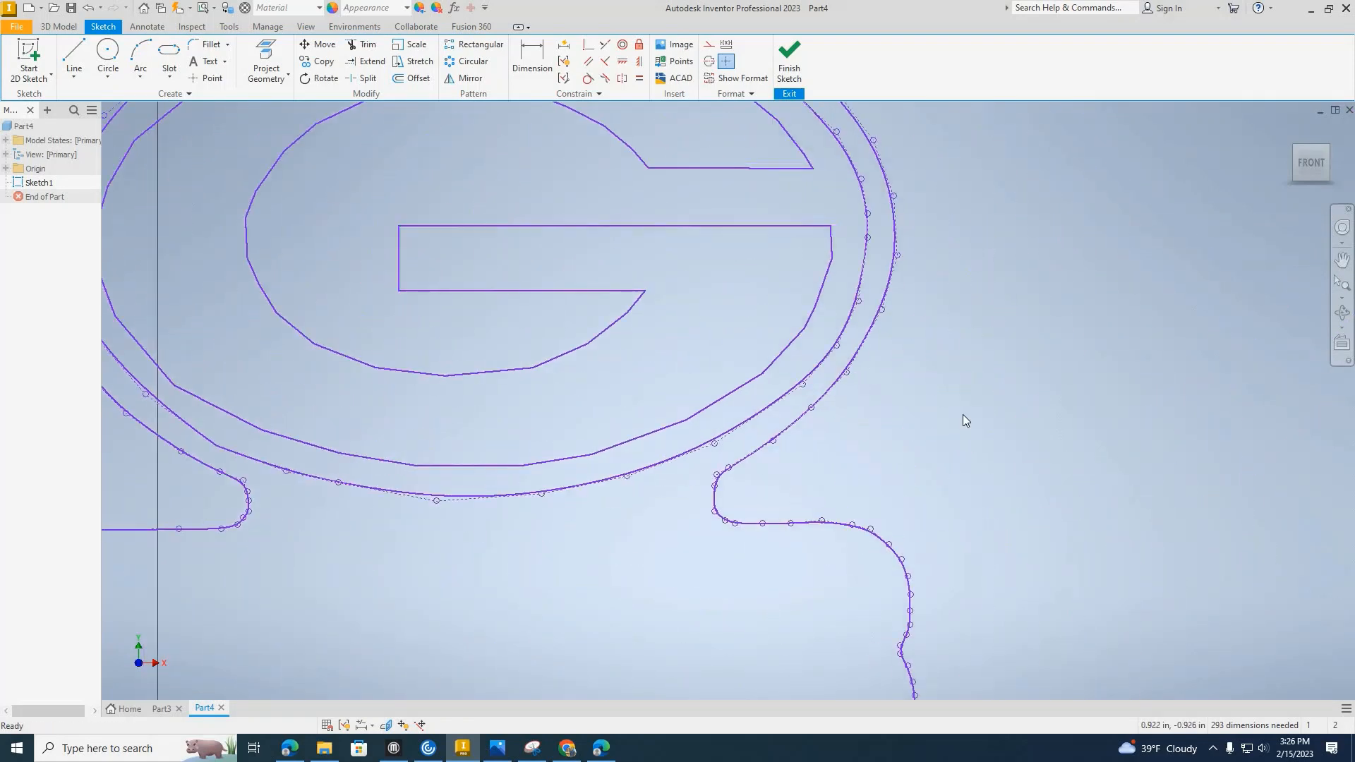
{"action": "middle_click_drag", "start_coordinate": [488, 303], "coordinate": [1056, 401]}
{"action": "middle_click_drag", "start_coordinate": [1341, 384], "coordinate": [863, 379]}
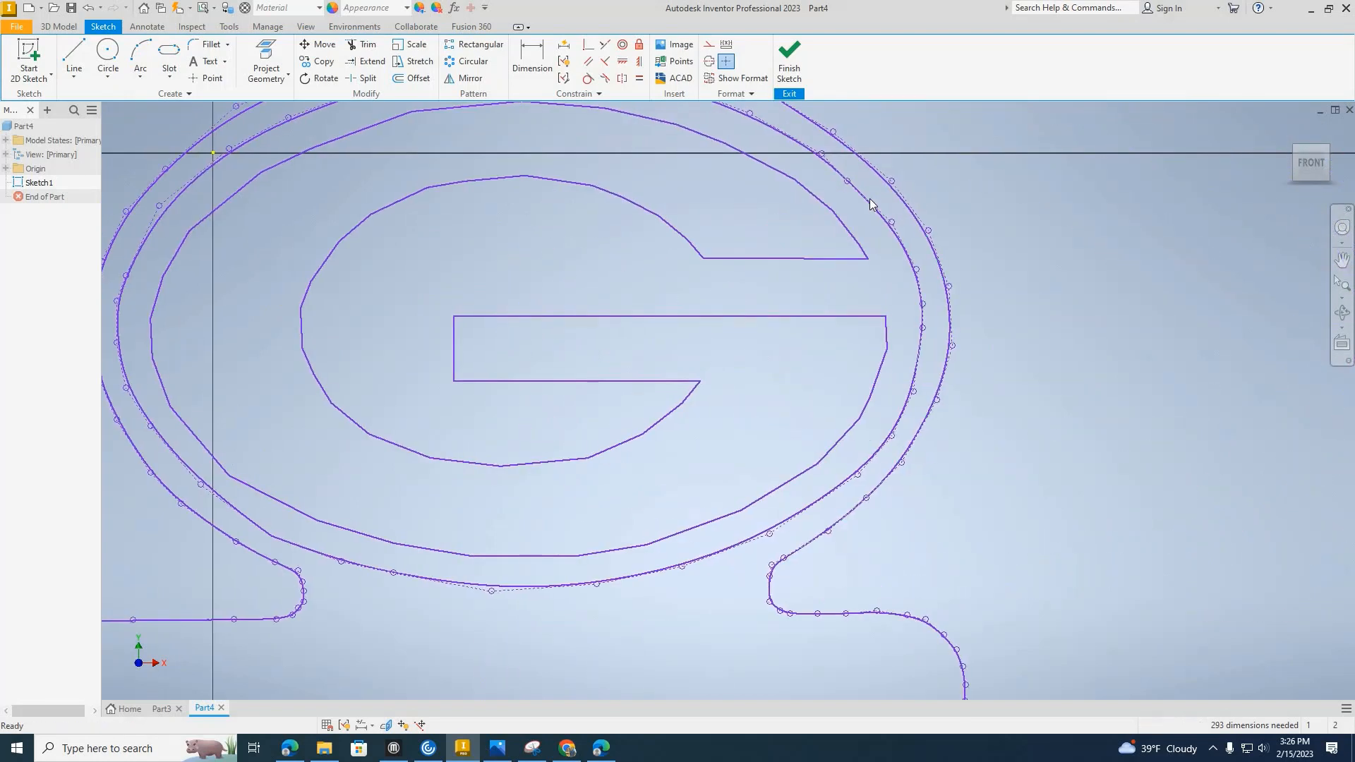
{"action": "scroll", "coordinate": [870, 198], "scroll_direction": "down", "scroll_amount": 5}
{"action": "scroll", "coordinate": [897, 409], "scroll_direction": "up", "scroll_amount": 8}
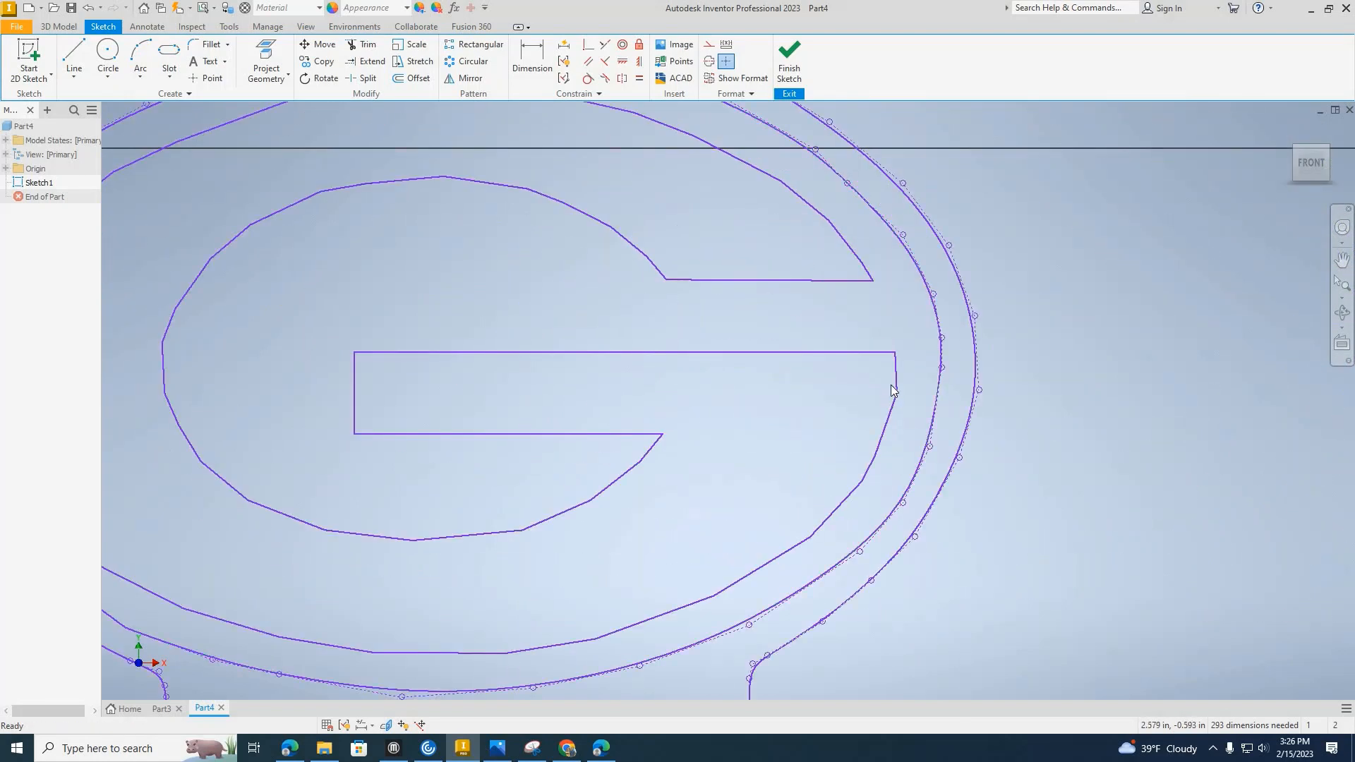
Delete the short line segment on the G's outer edge just below the crossbar's upper corner and finish the sketch.
{"action": "left_click", "coordinate": [896, 381]}
{"action": "key", "text": "Delete"}
{"action": "scroll", "coordinate": [926, 316], "scroll_direction": "up", "scroll_amount": 5}
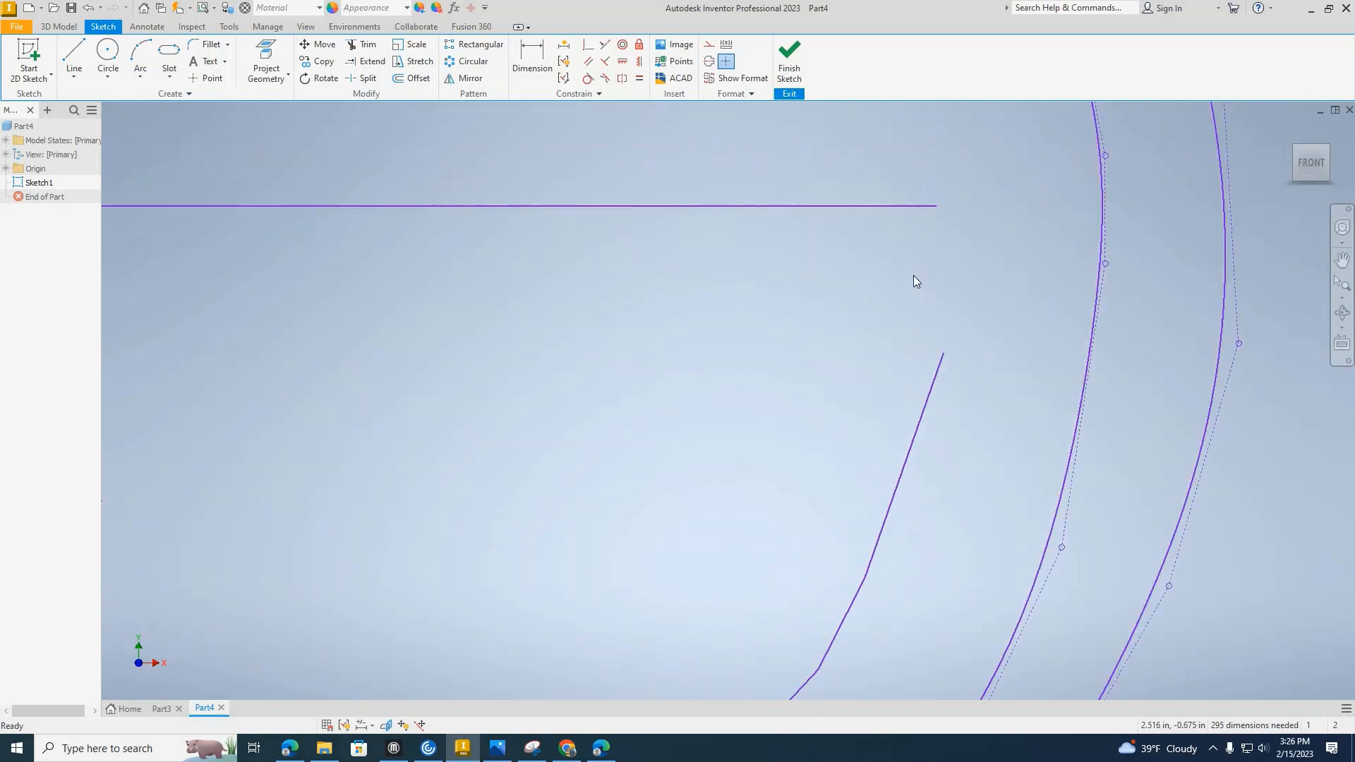
{"action": "scroll", "coordinate": [913, 275], "scroll_direction": "down", "scroll_amount": 5}
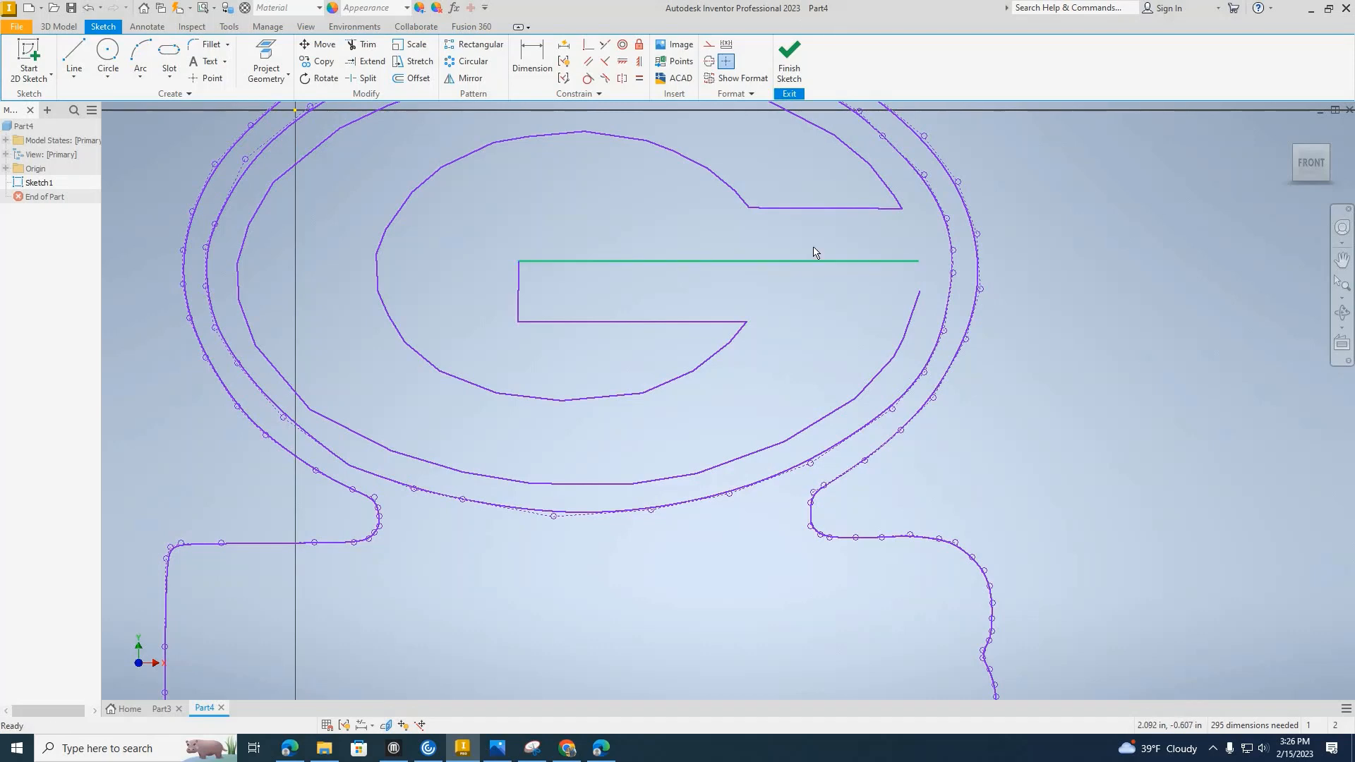
{"action": "left_click", "coordinate": [788, 55]}
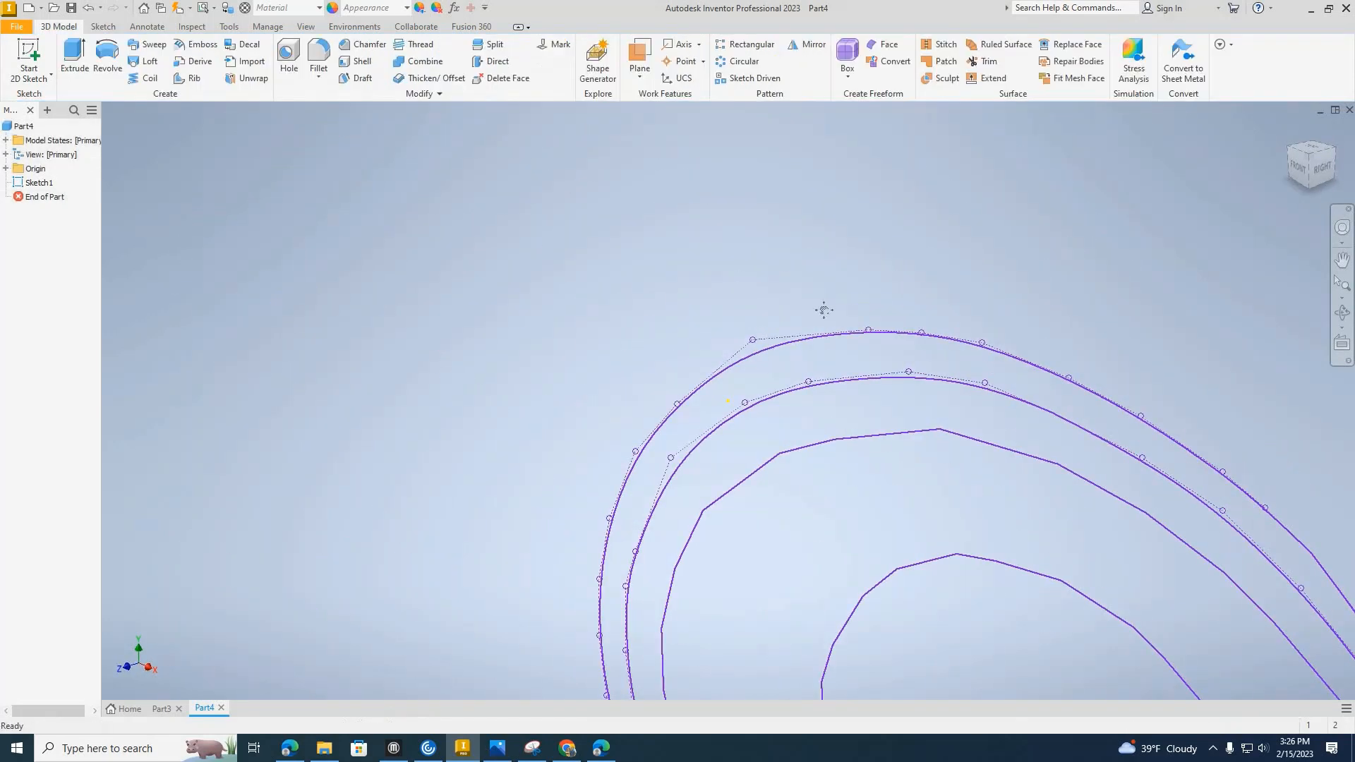
Reopen the logo sketch and draw a line about 0.118 in long from the crossbar's upper outer corner towards the G's outer edge.
{"action": "key", "text": "e"}
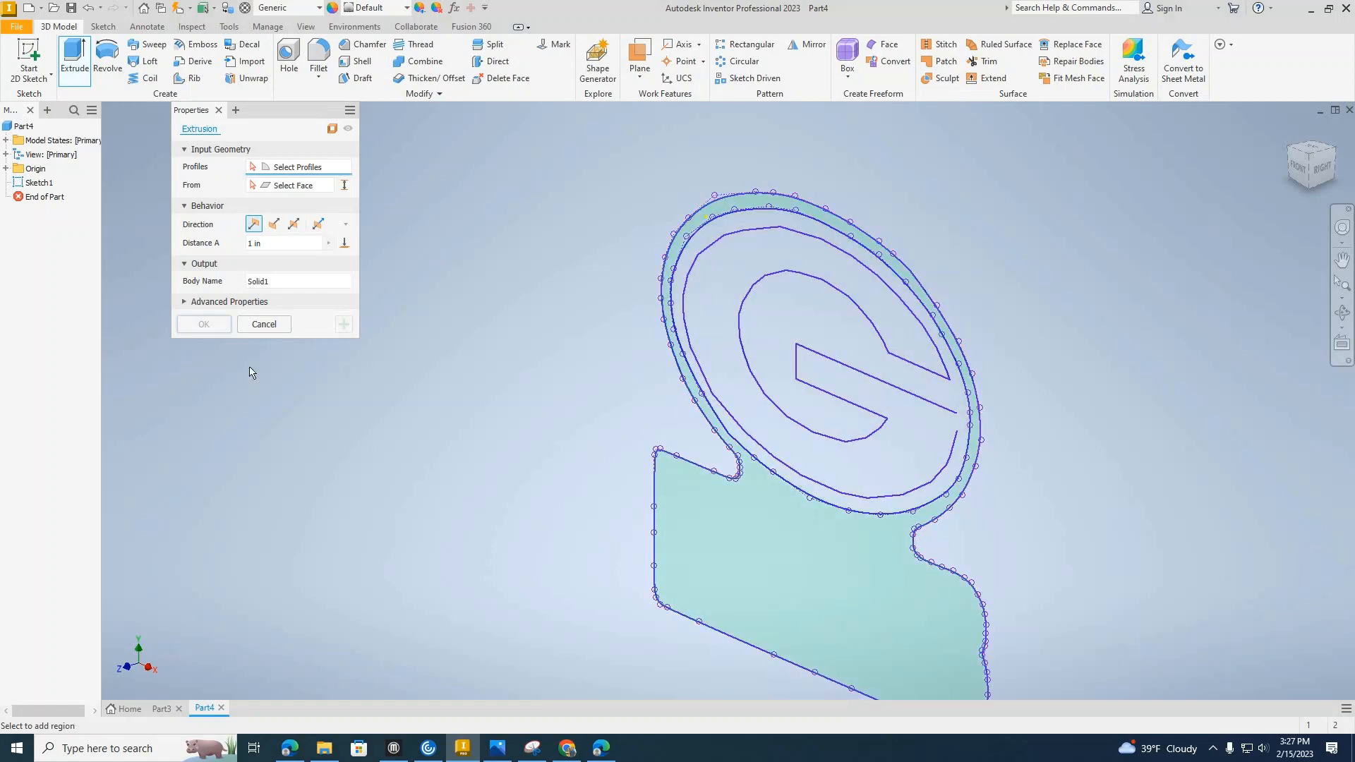
{"action": "left_click", "coordinate": [262, 325]}
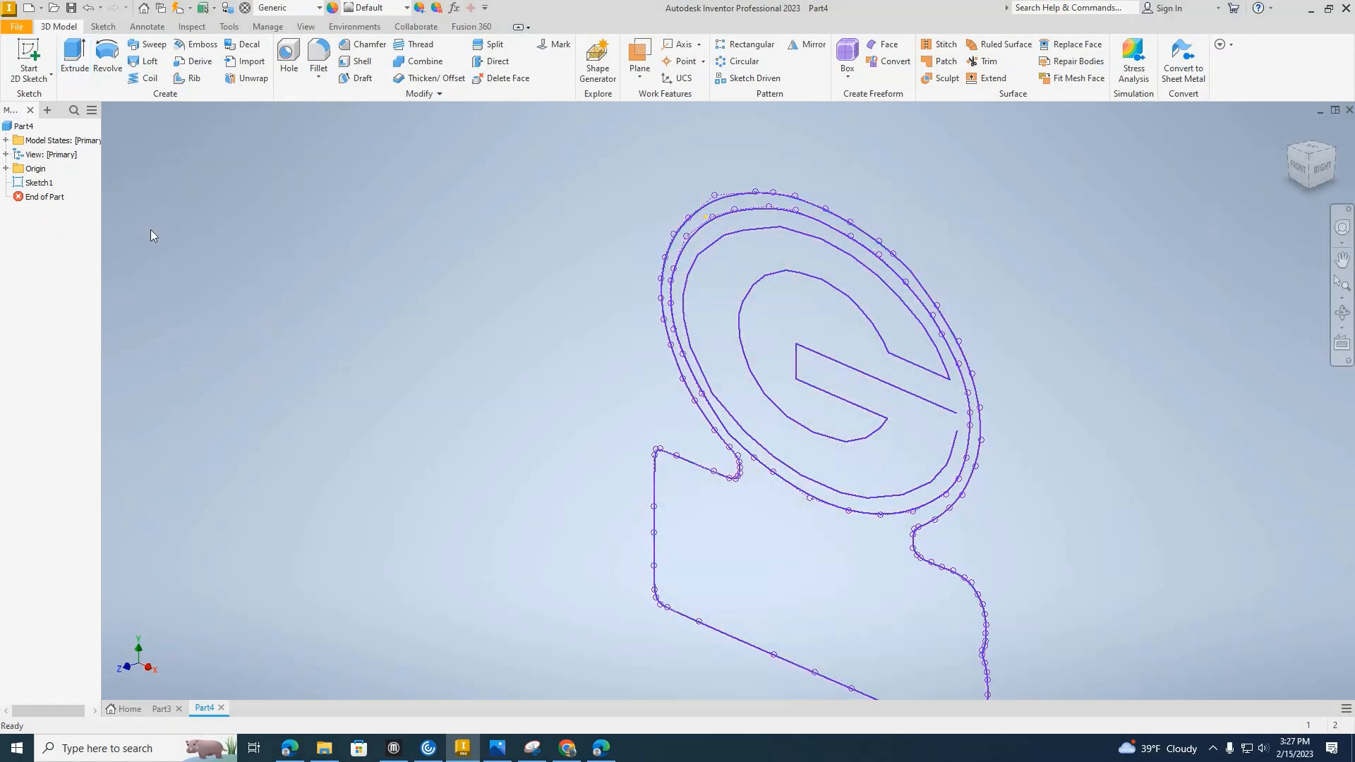
{"action": "double_click", "coordinate": [43, 185]}
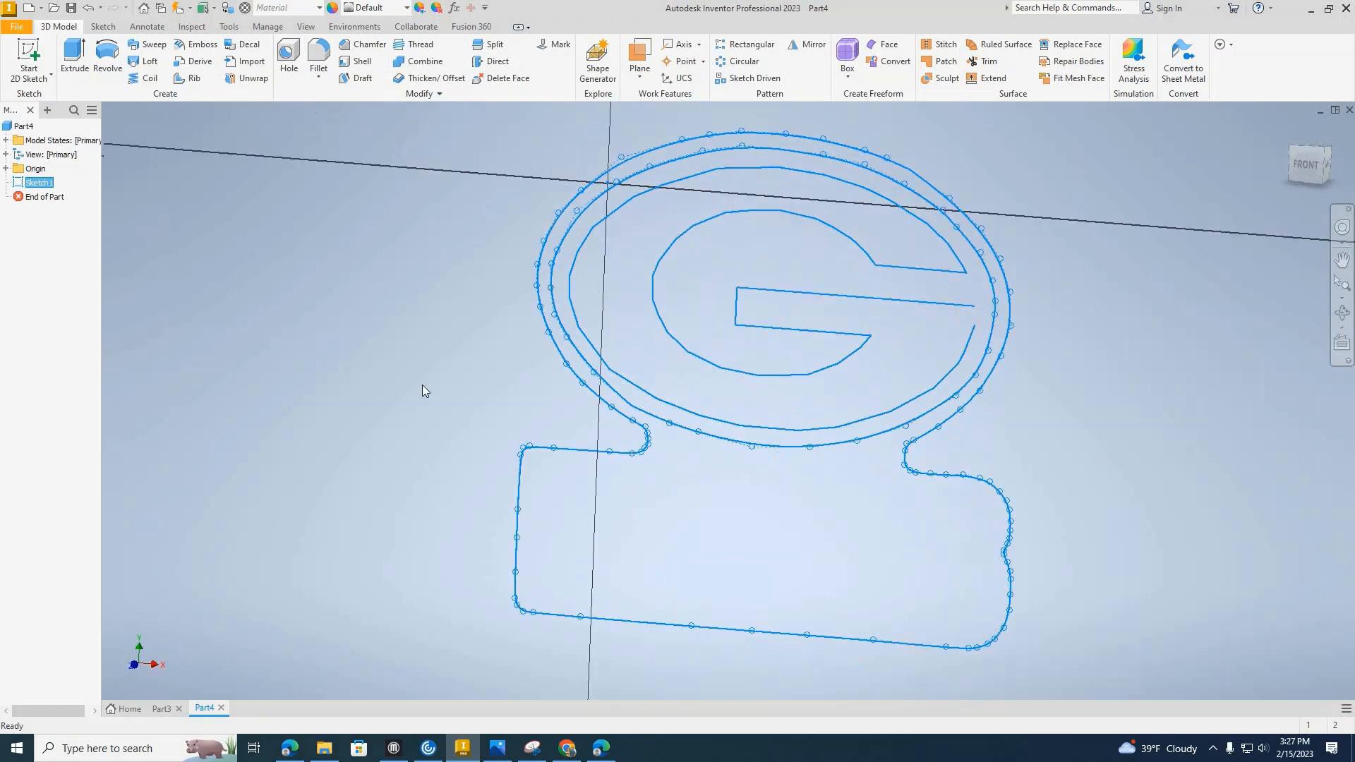
{"action": "key", "text": "l"}
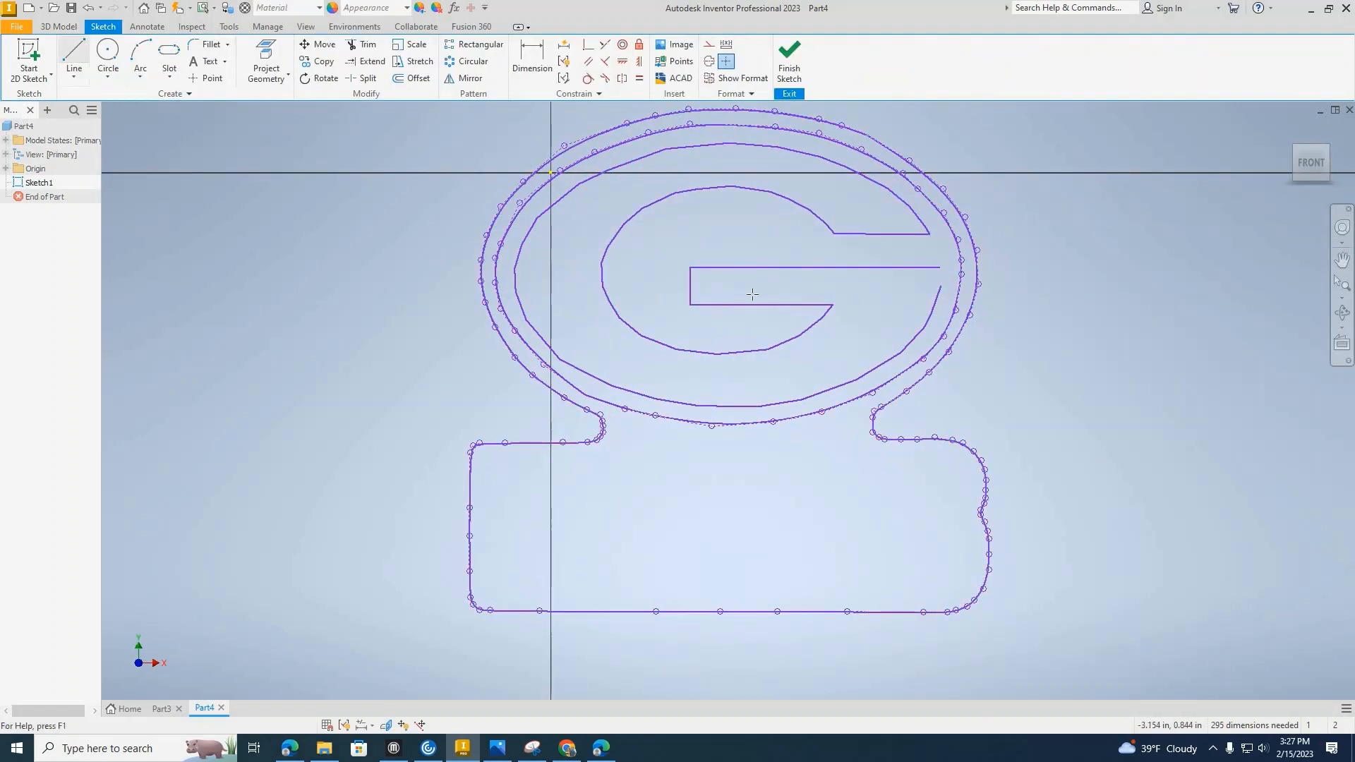
{"action": "scroll", "coordinate": [951, 278], "scroll_direction": "up", "scroll_amount": 8}
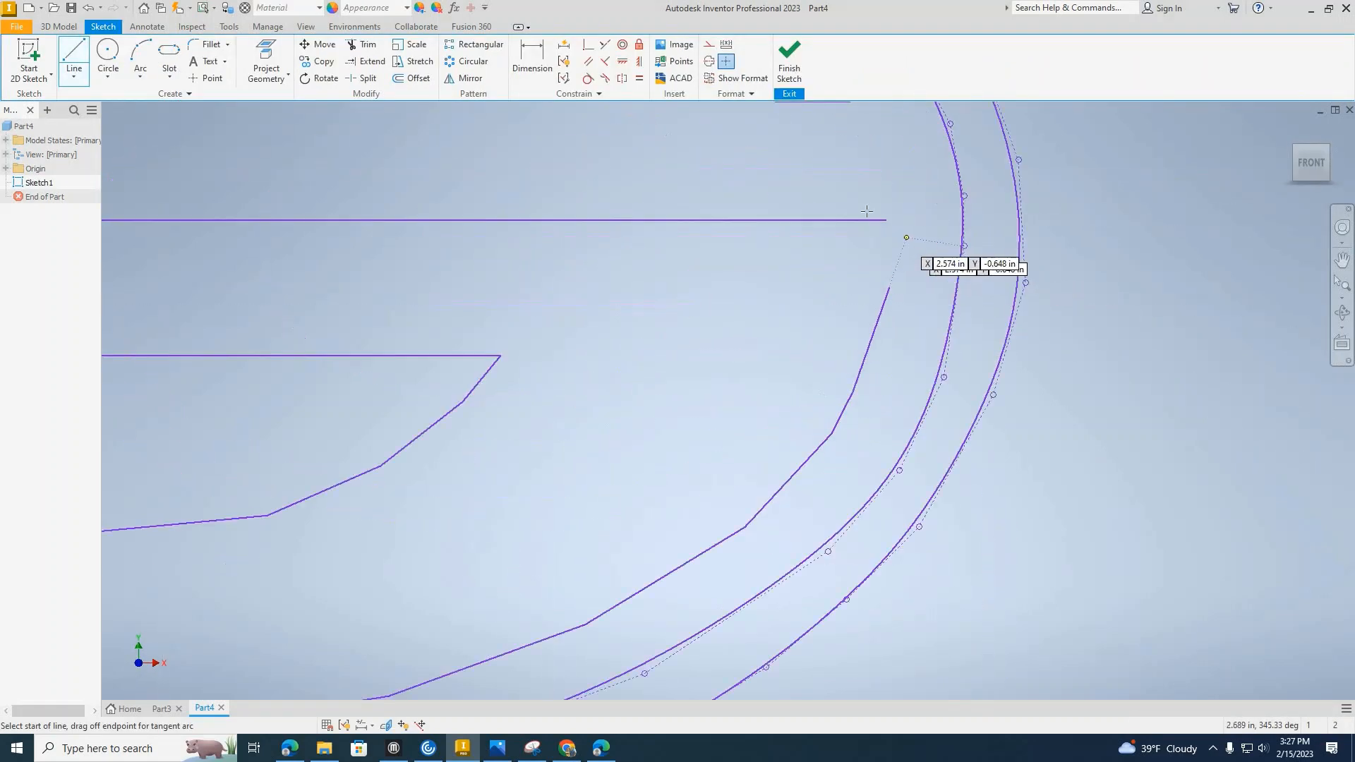
{"action": "scroll", "coordinate": [866, 199], "scroll_direction": "up", "scroll_amount": 3}
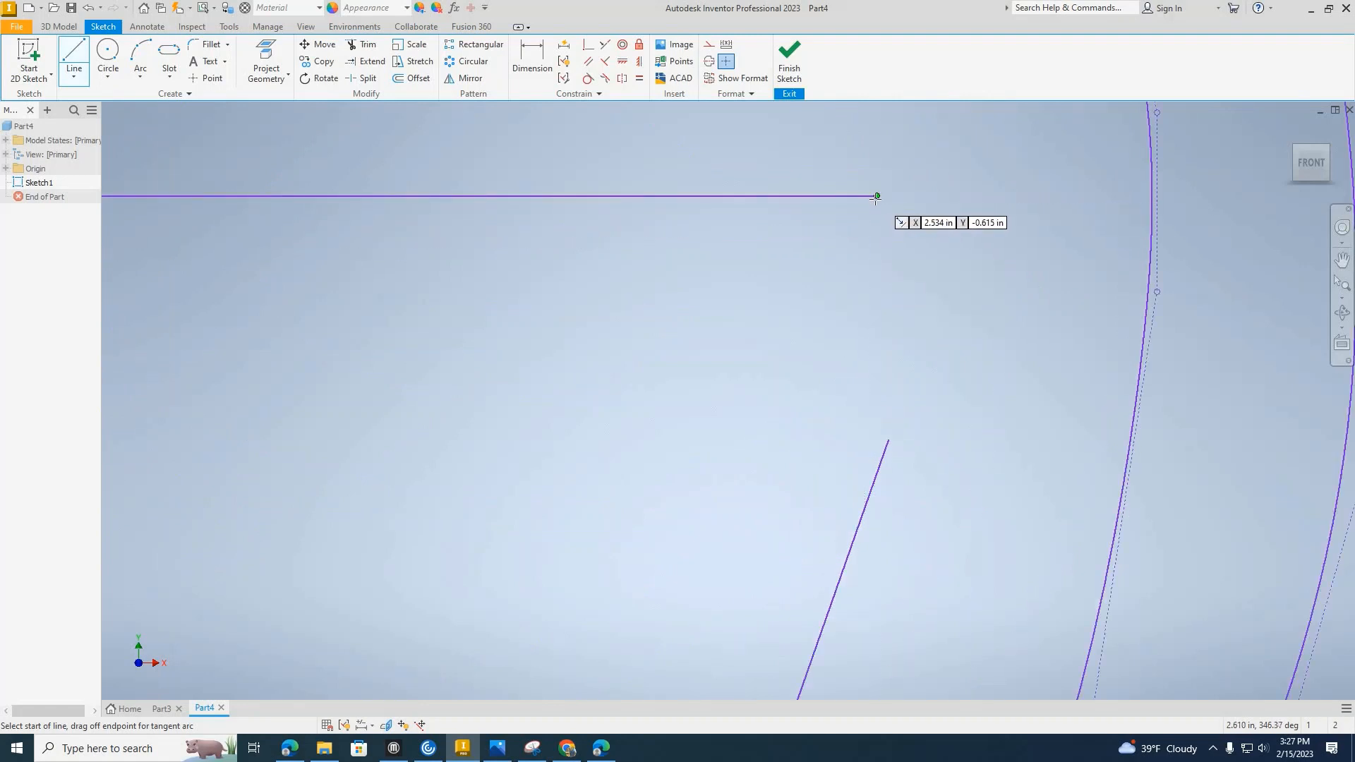
{"action": "left_click", "coordinate": [875, 196]}
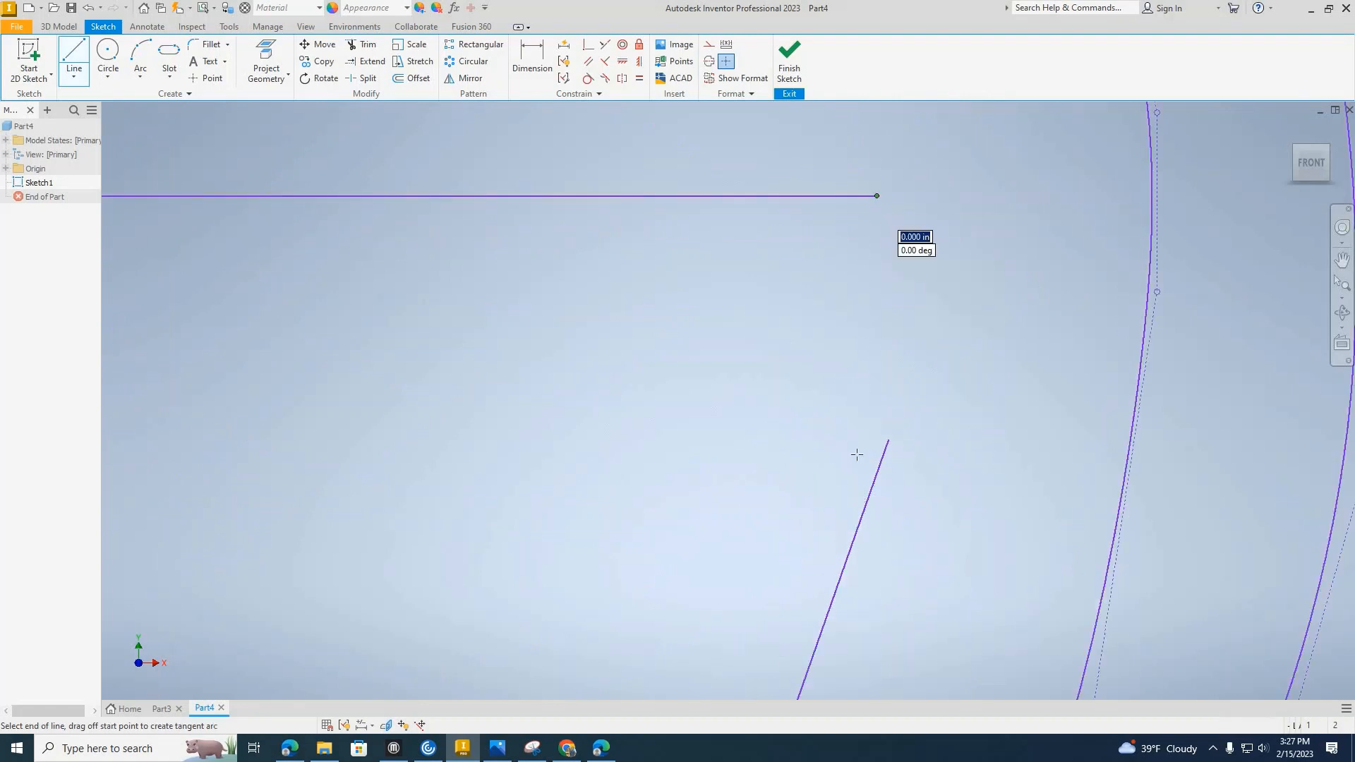
{"action": "left_click", "coordinate": [890, 426]}
{"action": "key", "text": "Escape"}
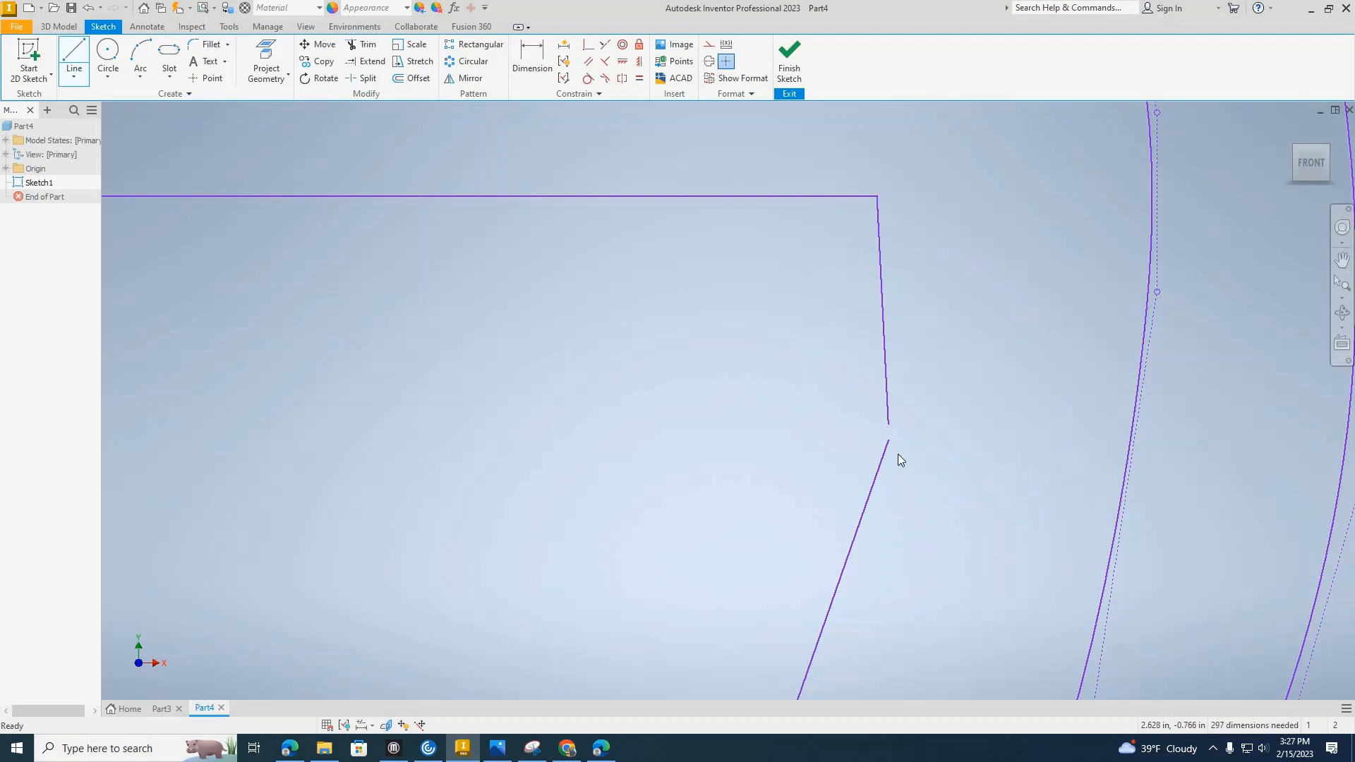
Diagnose the sketch with Sketch Doctor and select the open loop problem.
{"action": "scroll", "coordinate": [888, 446], "scroll_direction": "down", "scroll_amount": 8}
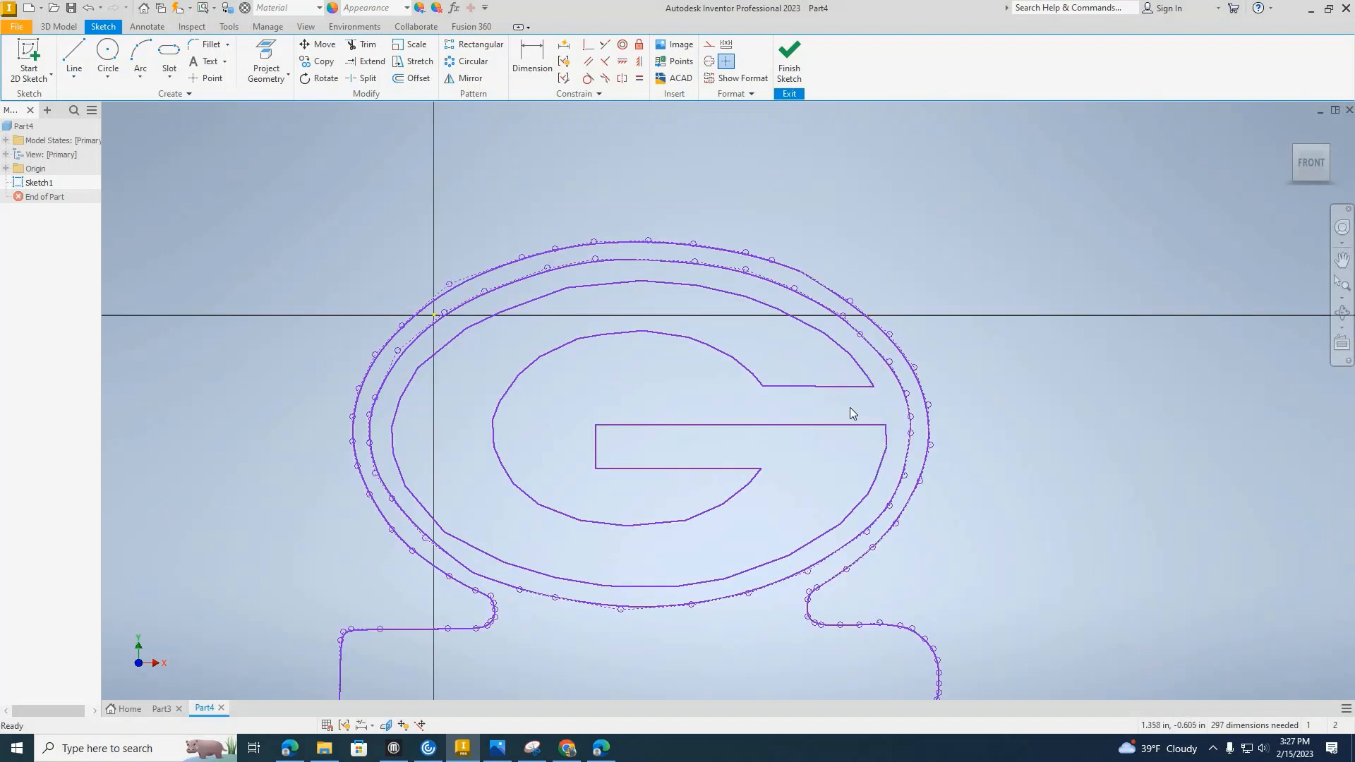
{"action": "scroll", "coordinate": [852, 412], "scroll_direction": "down", "scroll_amount": 5}
{"action": "scroll", "coordinate": [899, 305], "scroll_direction": "up", "scroll_amount": 4}
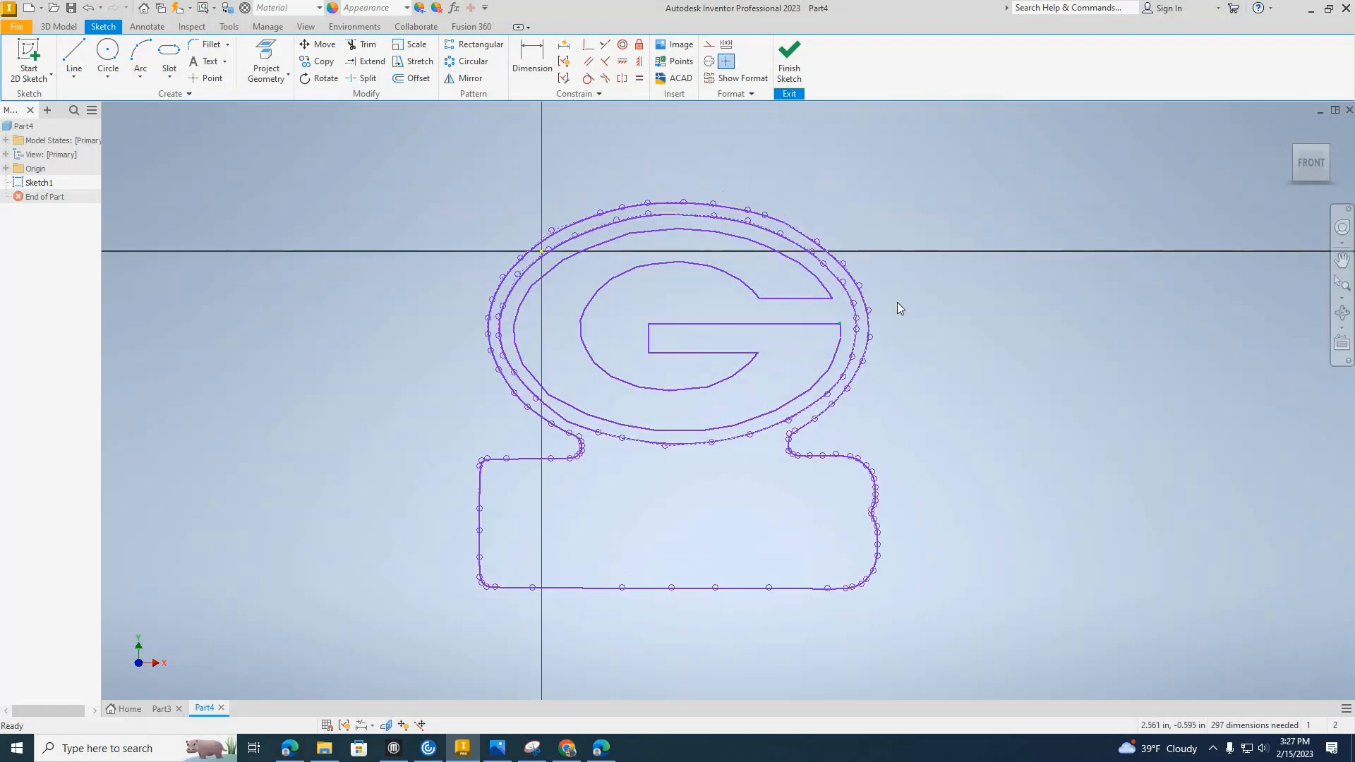
{"action": "right_click", "coordinate": [896, 305]}
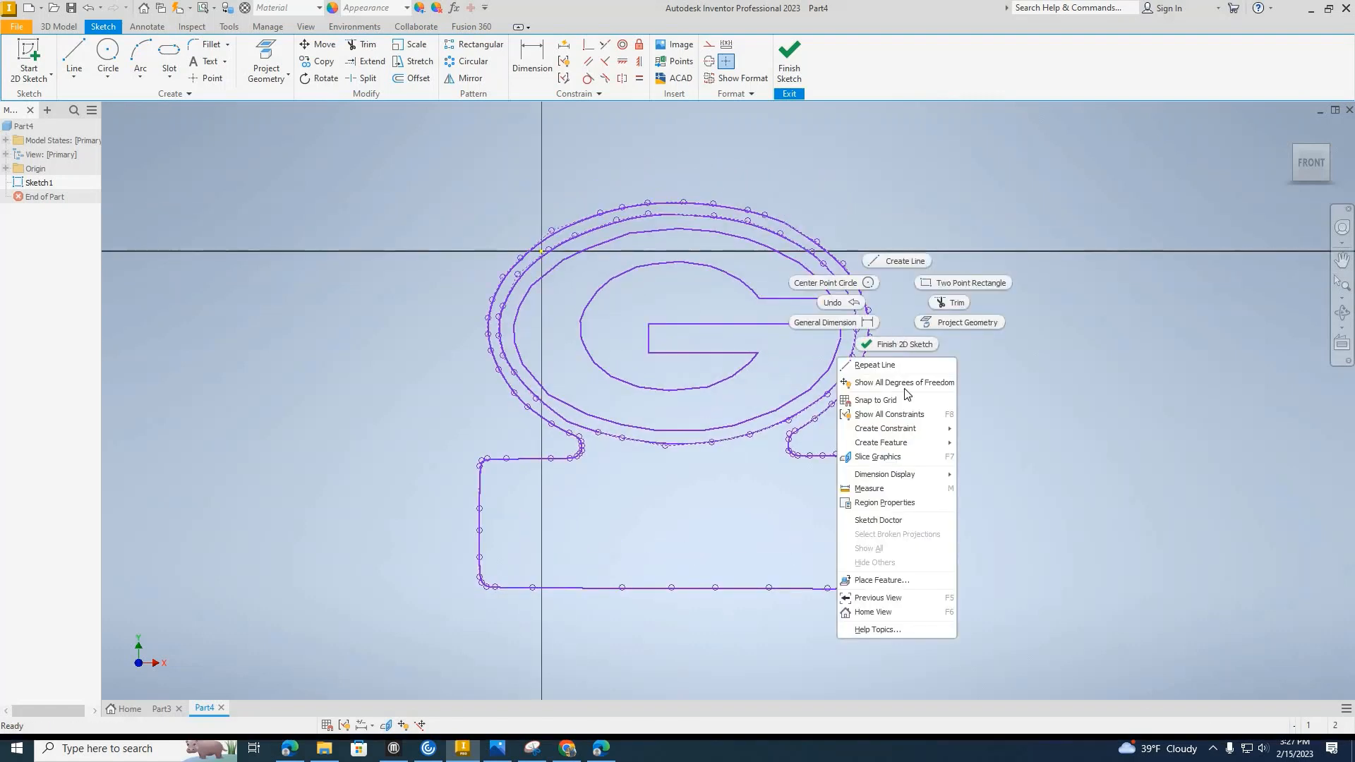
{"action": "left_click", "coordinate": [881, 520]}
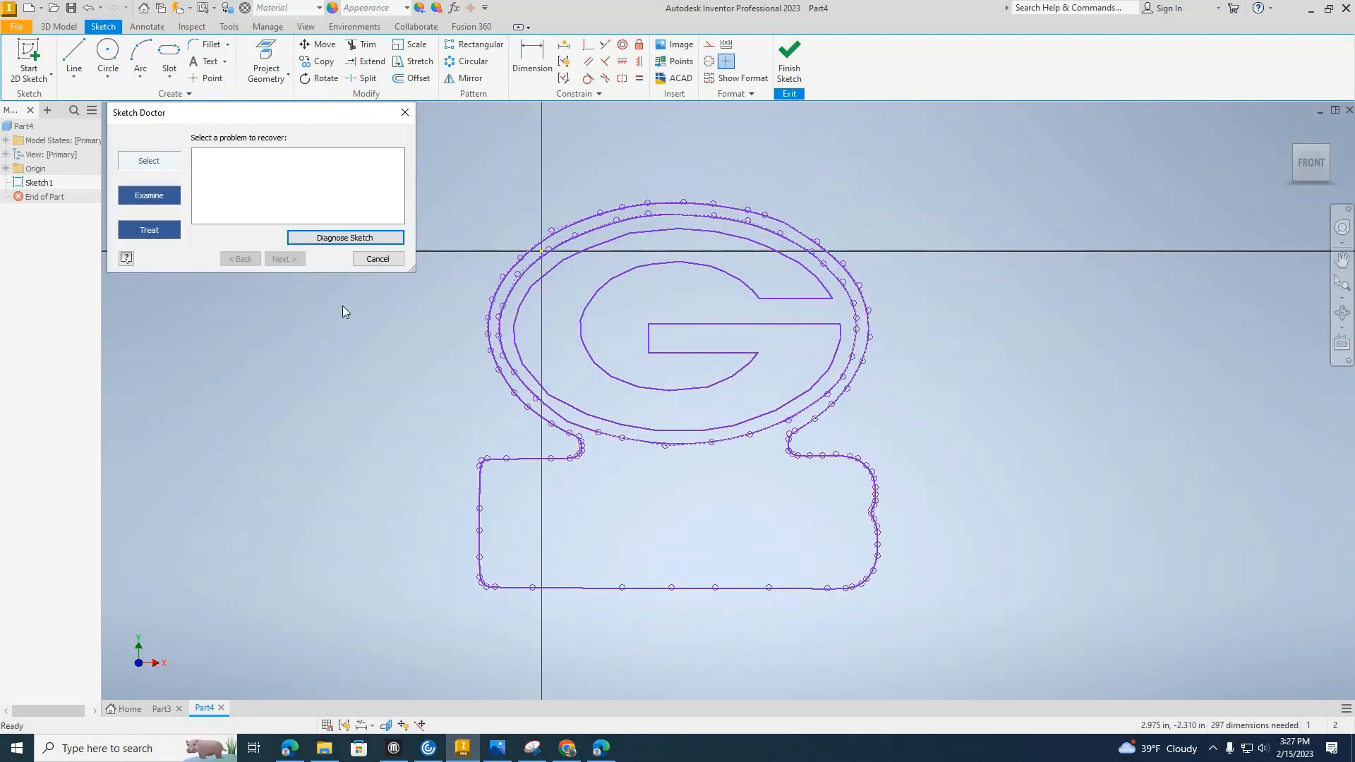
{"action": "left_click", "coordinate": [339, 238]}
{"action": "left_click", "coordinate": [306, 154]}
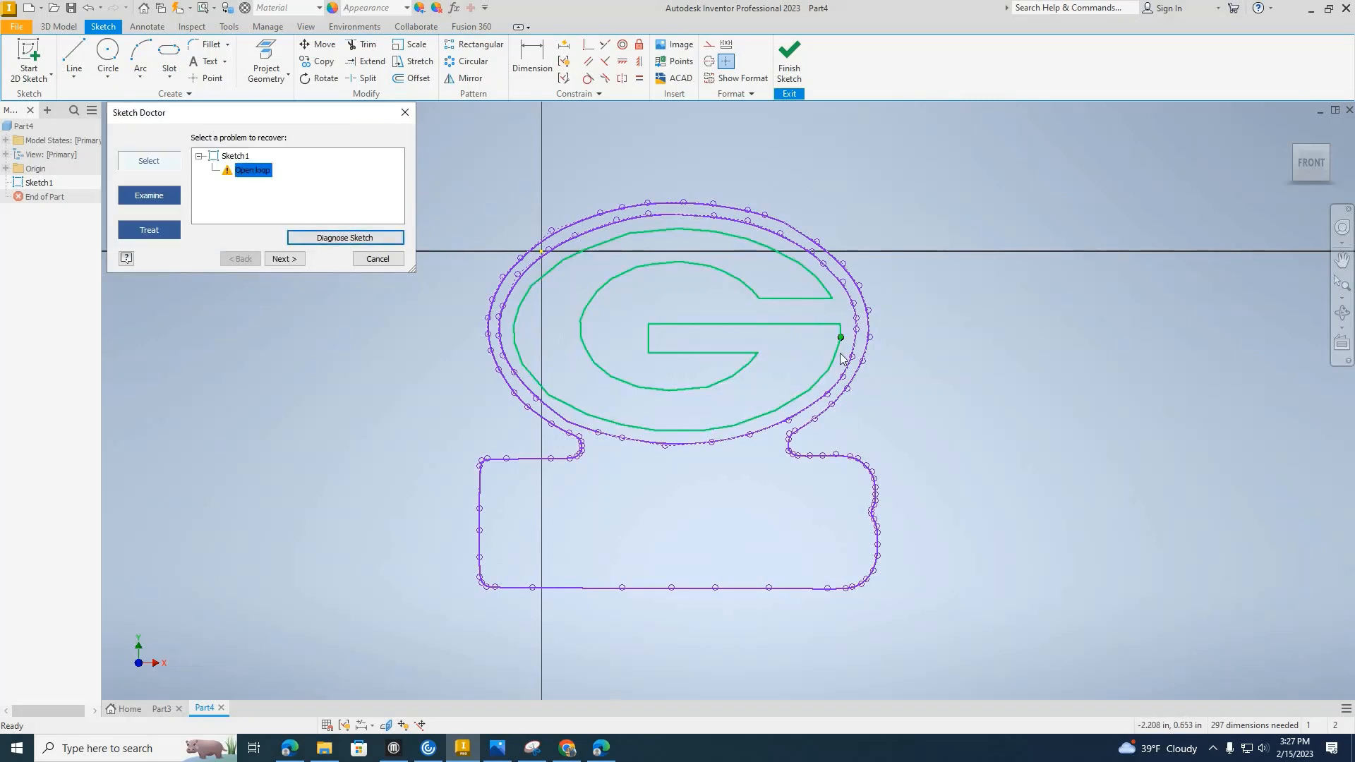
Try to repair the gap in the G's outer edge with Sketch Doctor's Close Loop treatment.
{"action": "scroll", "coordinate": [840, 353], "scroll_direction": "up", "scroll_amount": 10}
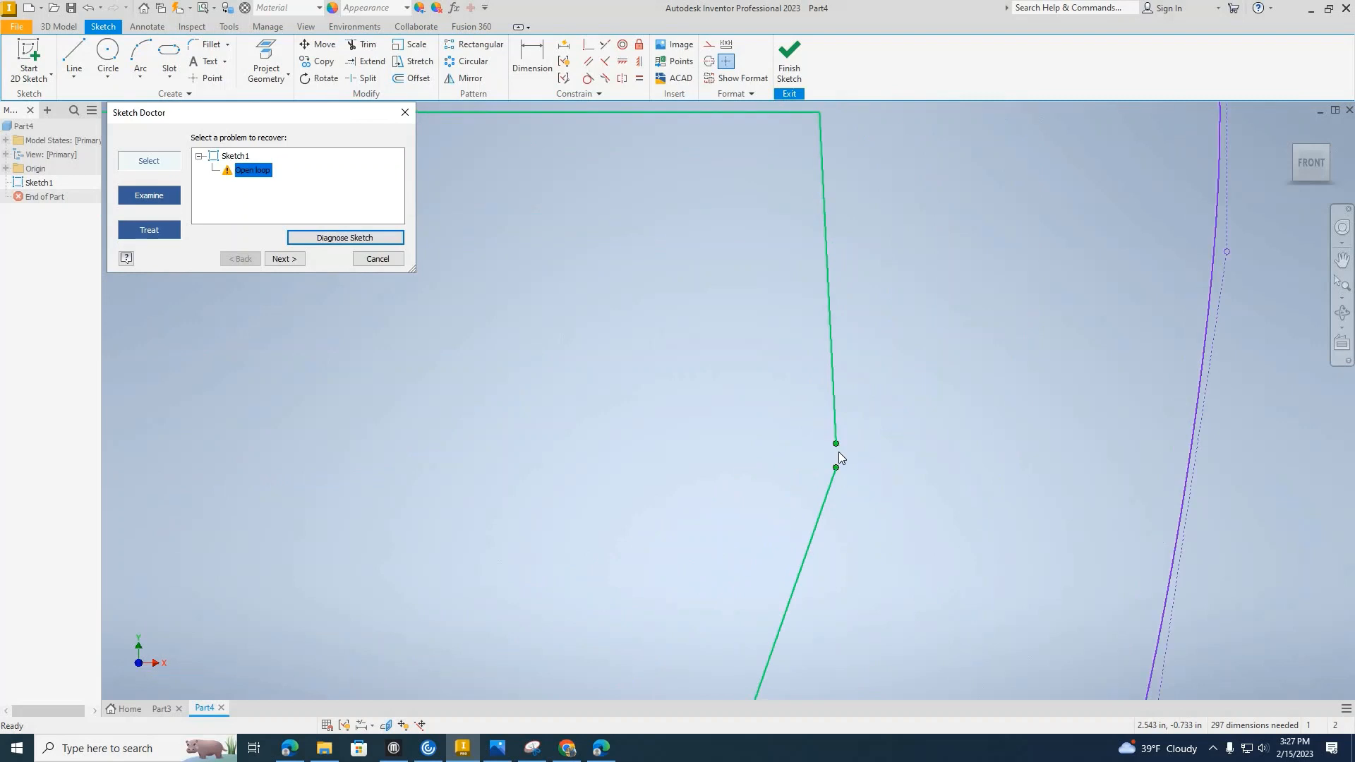
{"action": "left_click", "coordinate": [295, 260]}
{"action": "left_click", "coordinate": [295, 260]}
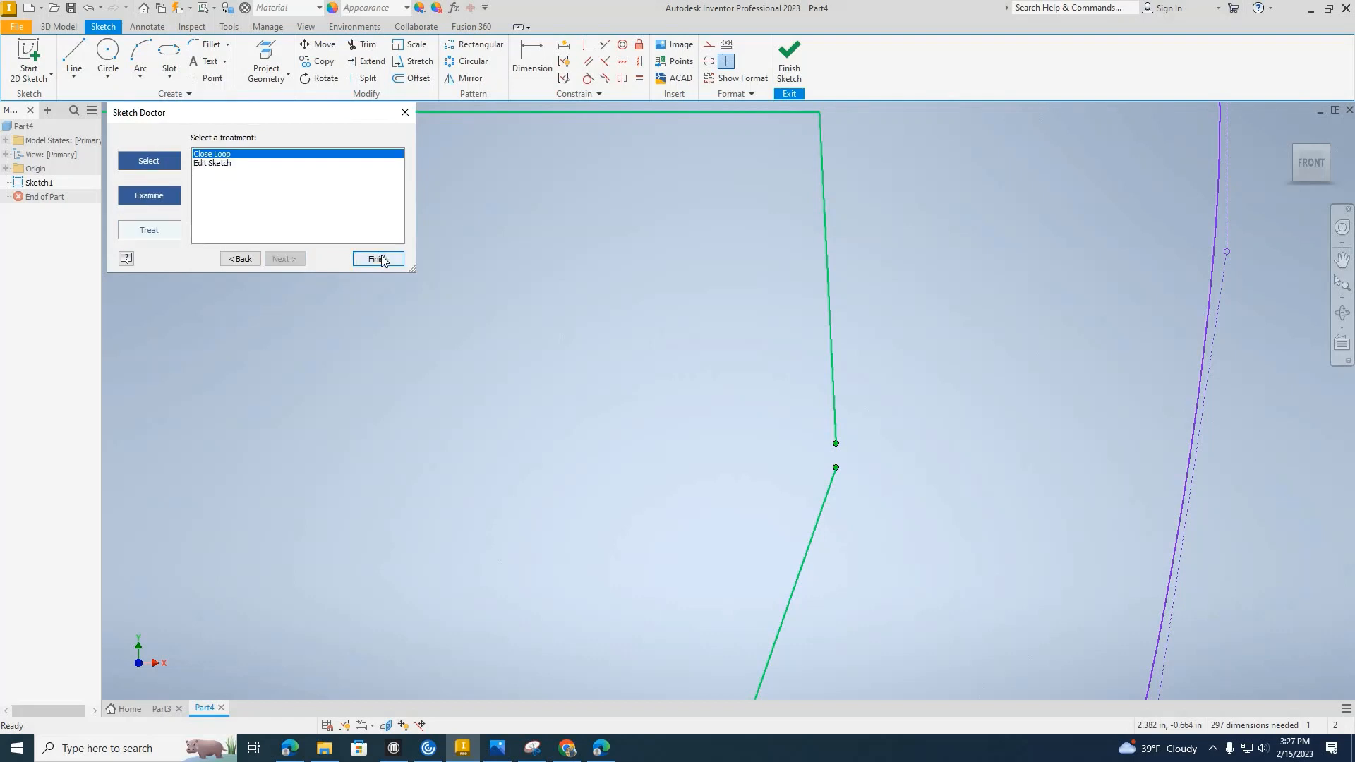
{"action": "left_click", "coordinate": [379, 258]}
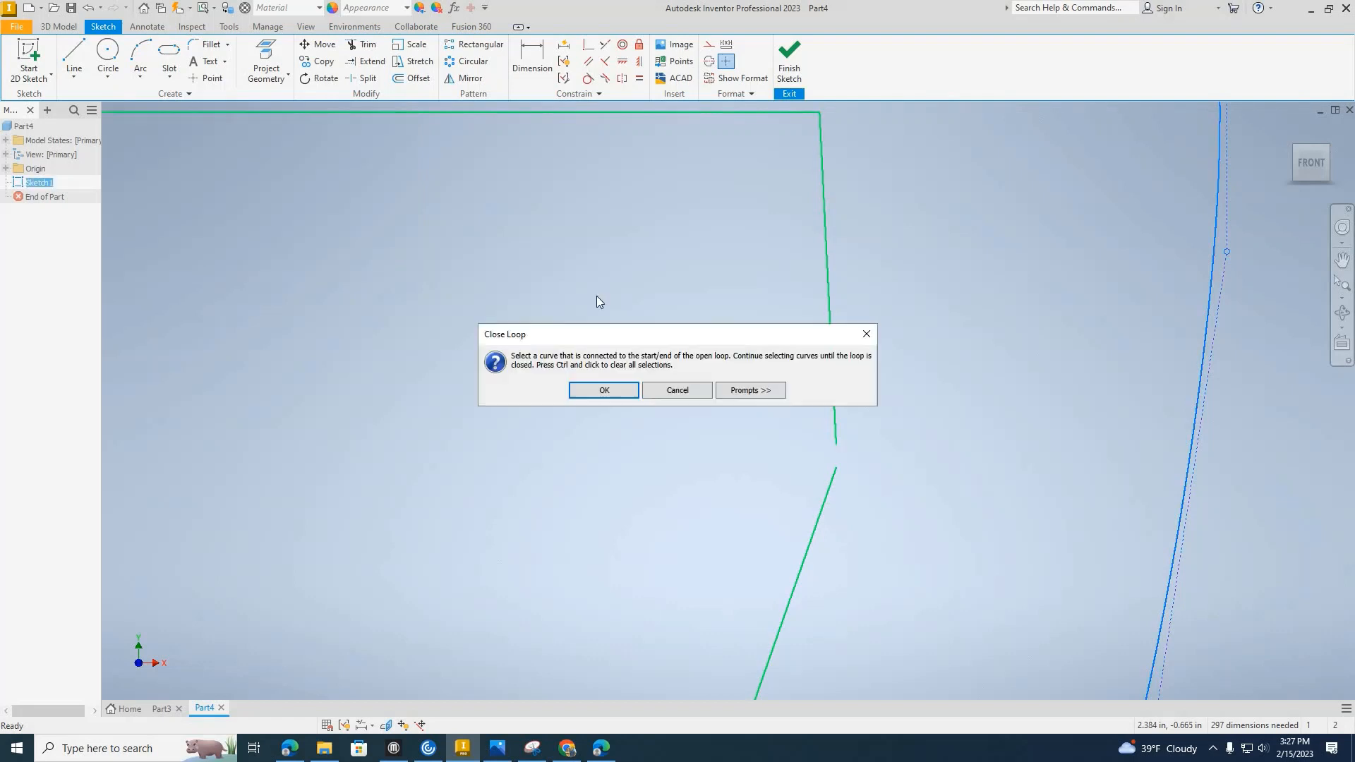
{"action": "left_click", "coordinate": [593, 393]}
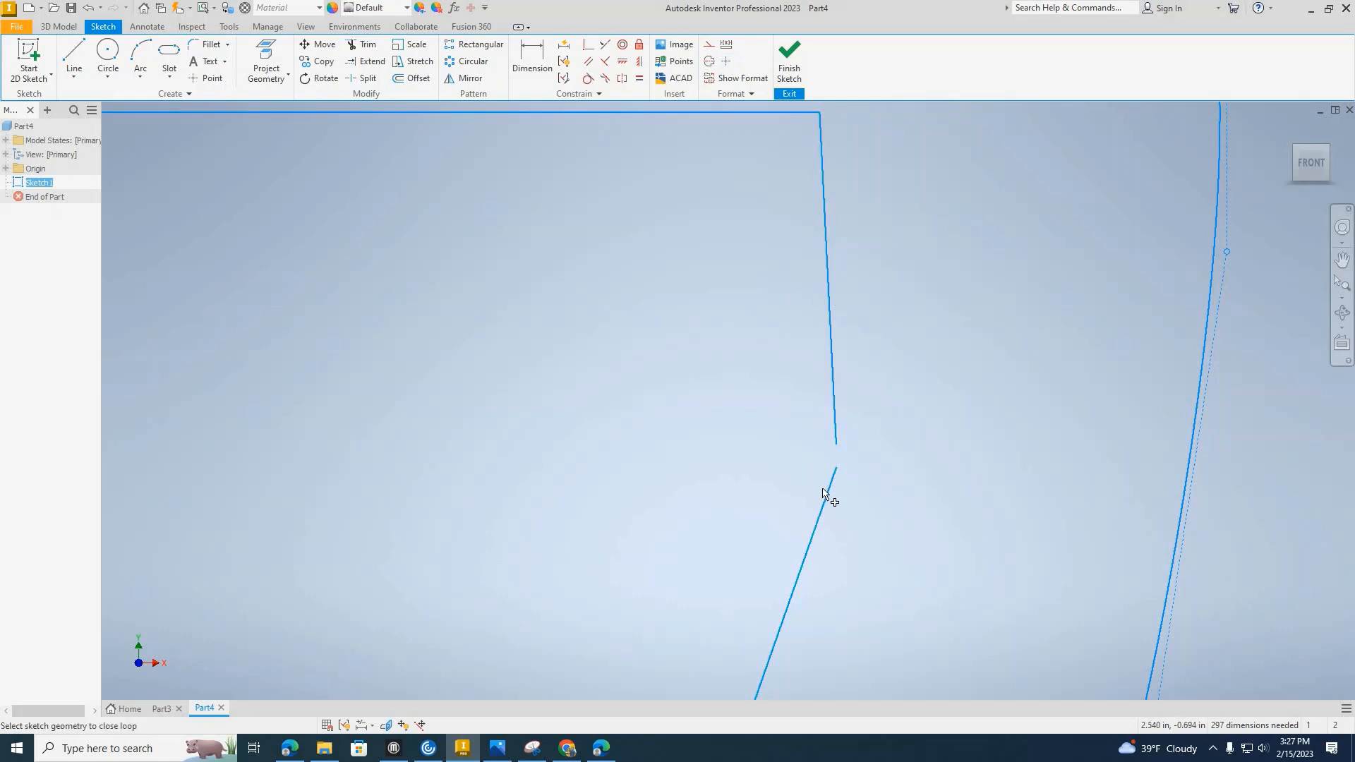
{"action": "scroll", "coordinate": [826, 488], "scroll_direction": "up", "scroll_amount": 3}
{"action": "key", "text": "Escape"}
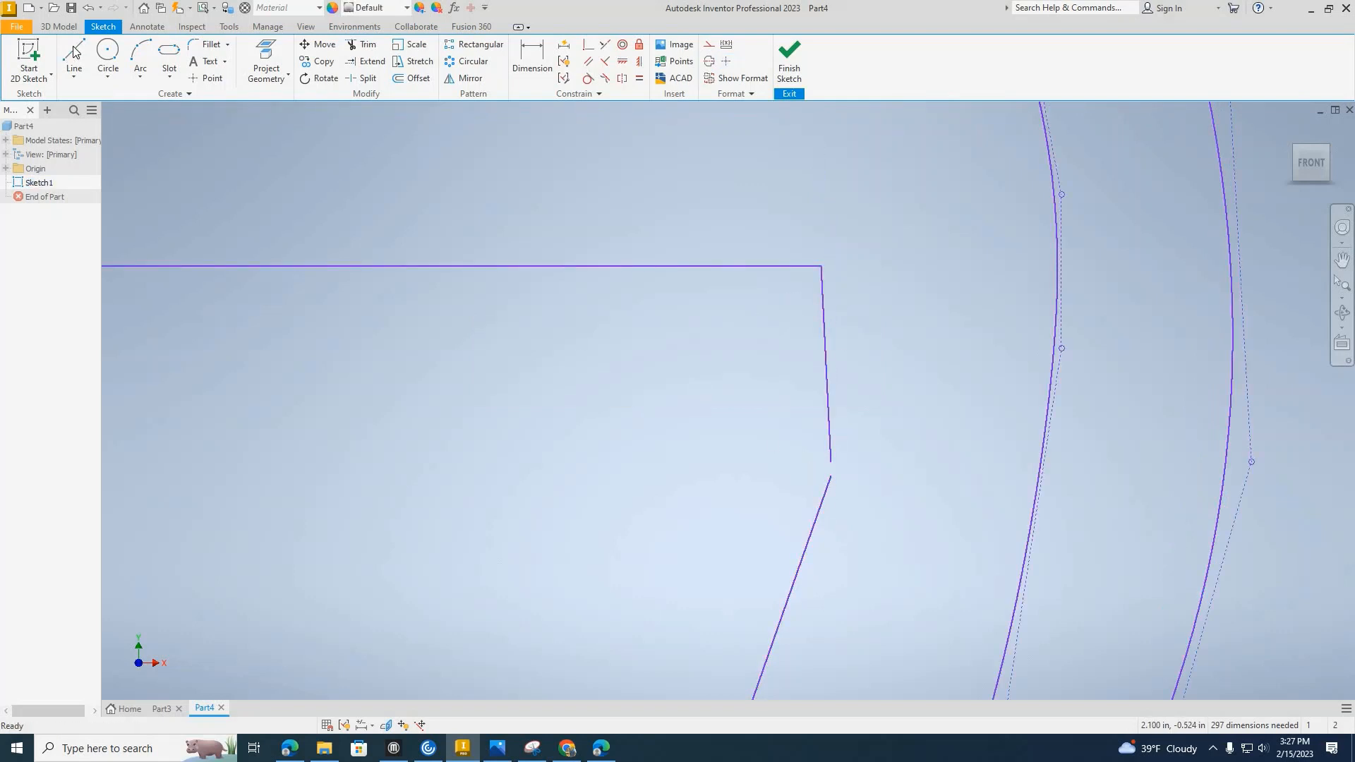
Draw a short vertical line bridging the gap in the G's outer edge below the crossbar corner, and finish the sketch.
{"action": "left_click", "coordinate": [73, 50]}
{"action": "scroll", "coordinate": [808, 498], "scroll_direction": "down", "scroll_amount": 3}
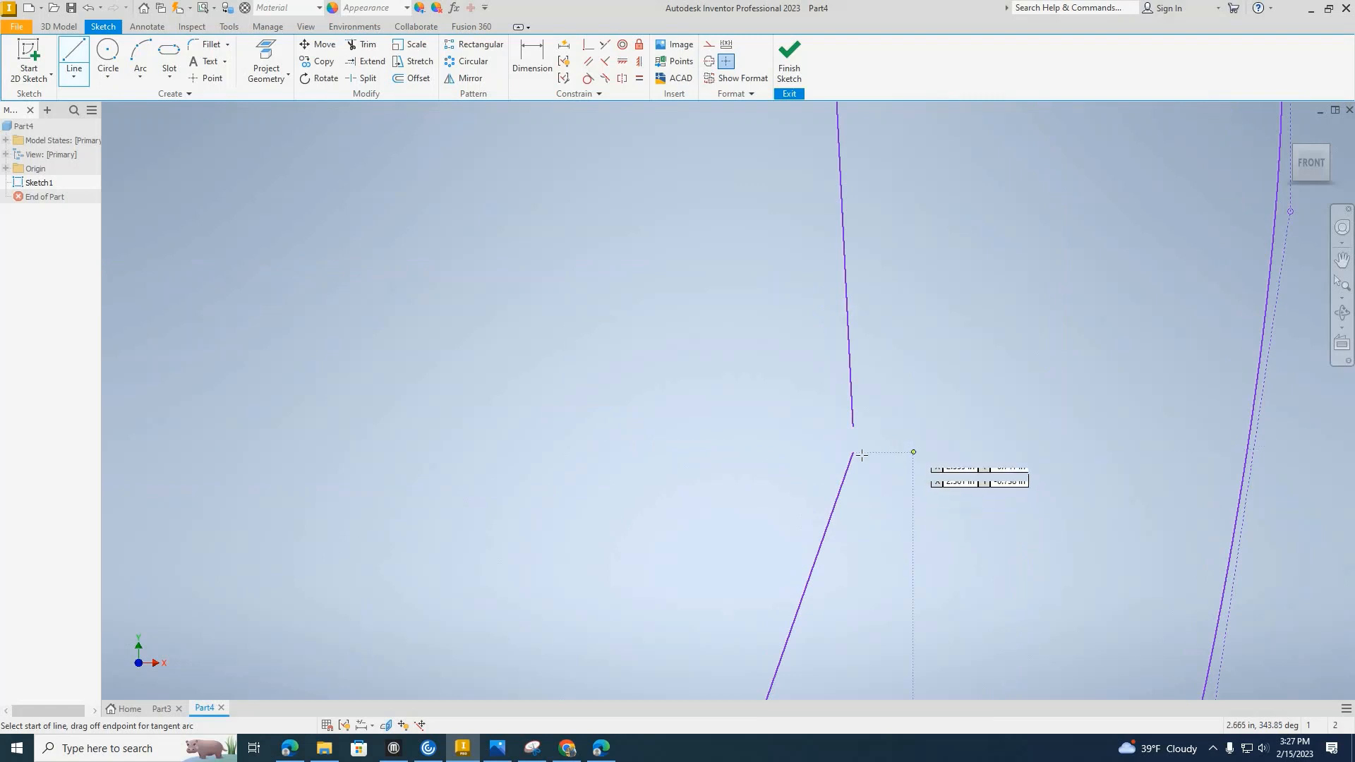
{"action": "left_click", "coordinate": [855, 455]}
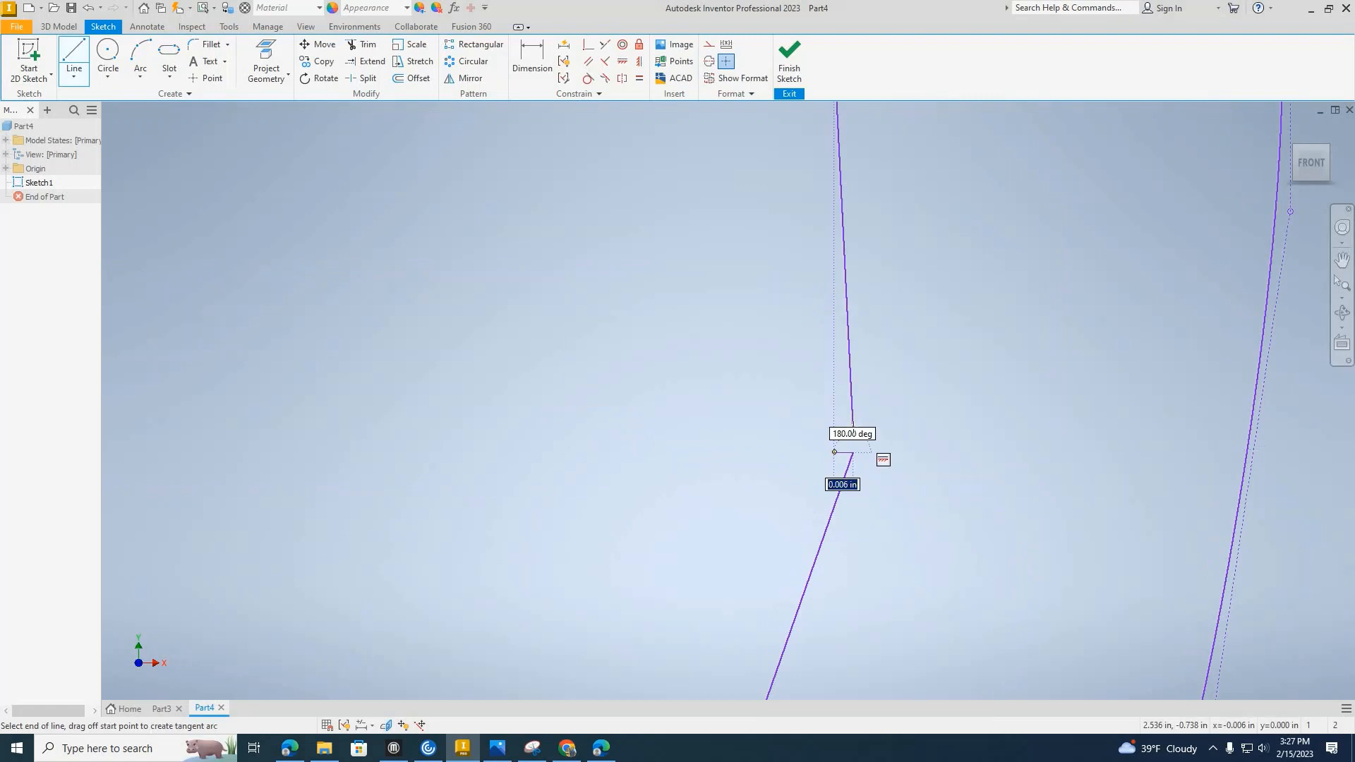
{"action": "scroll", "coordinate": [852, 427], "scroll_direction": "down", "scroll_amount": 4}
{"action": "left_click", "coordinate": [851, 428]}
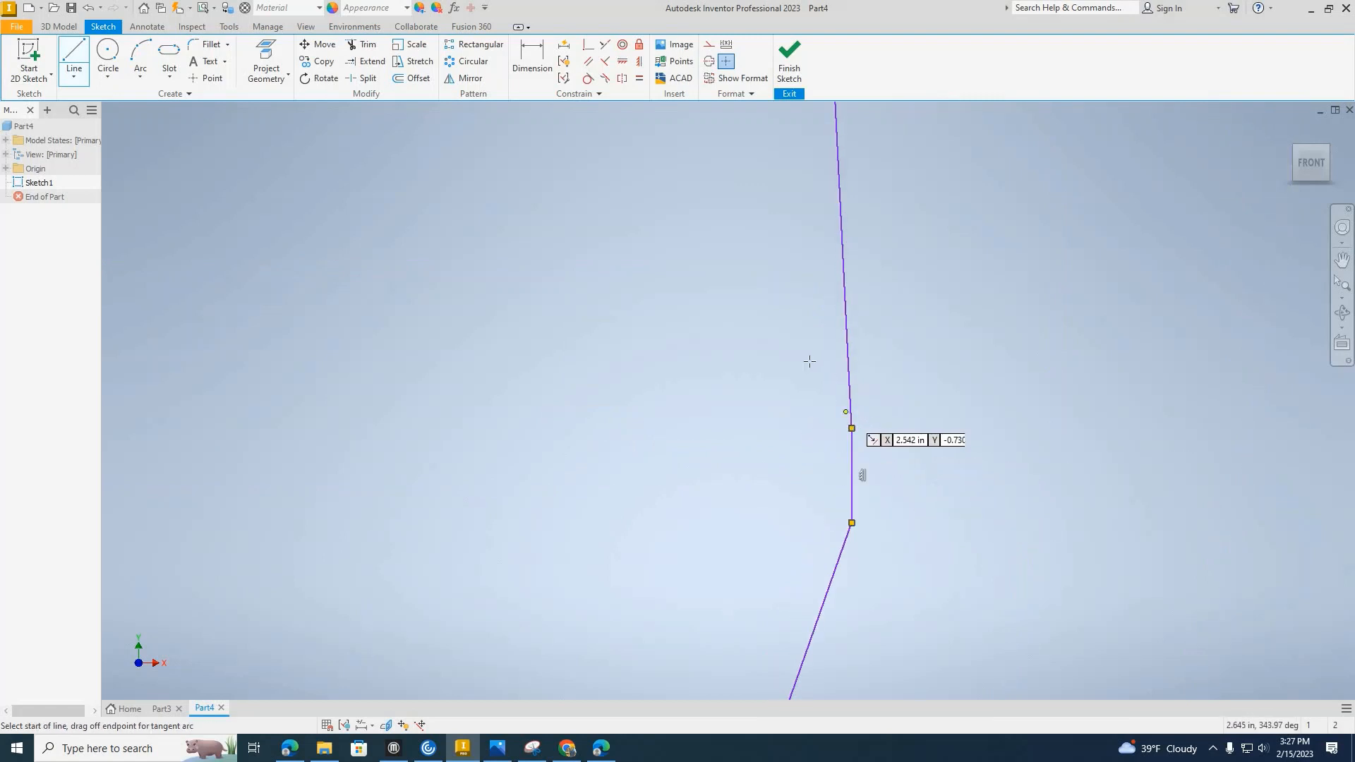
{"action": "scroll", "coordinate": [808, 358], "scroll_direction": "up", "scroll_amount": 4}
{"action": "scroll", "coordinate": [808, 359], "scroll_direction": "up", "scroll_amount": 5}
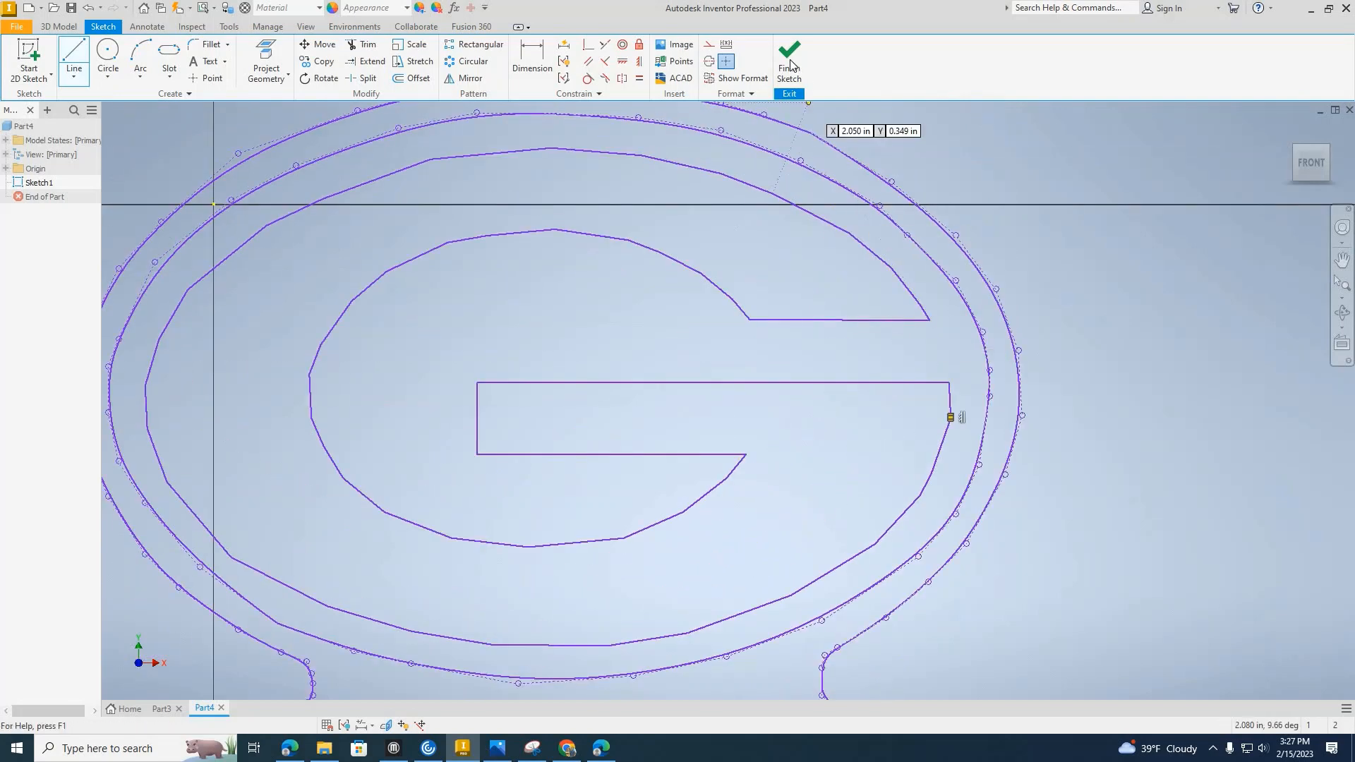
{"action": "left_click", "coordinate": [784, 80]}
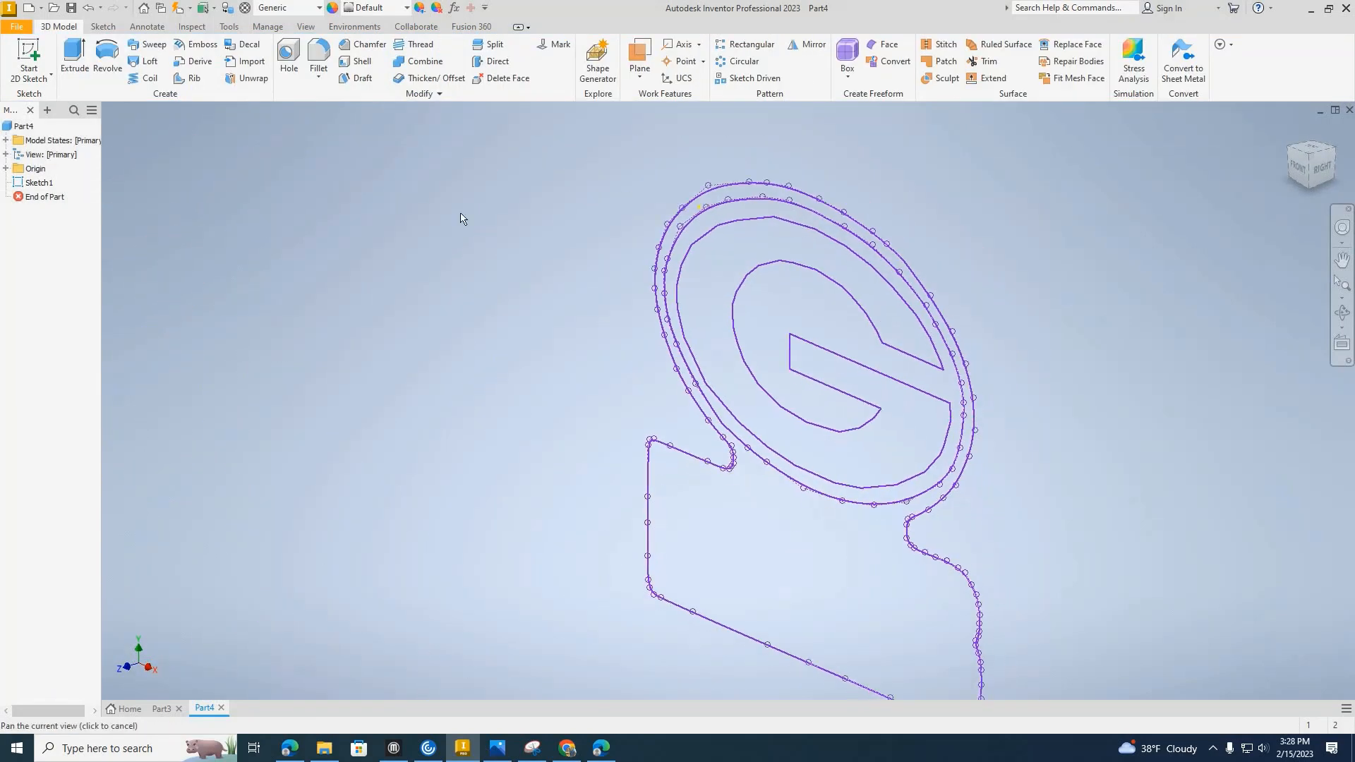
Extrude the logo's outer shape, oval and G profiles together by 0.2 in in the flipped direction.
{"action": "left_click", "coordinate": [74, 51]}
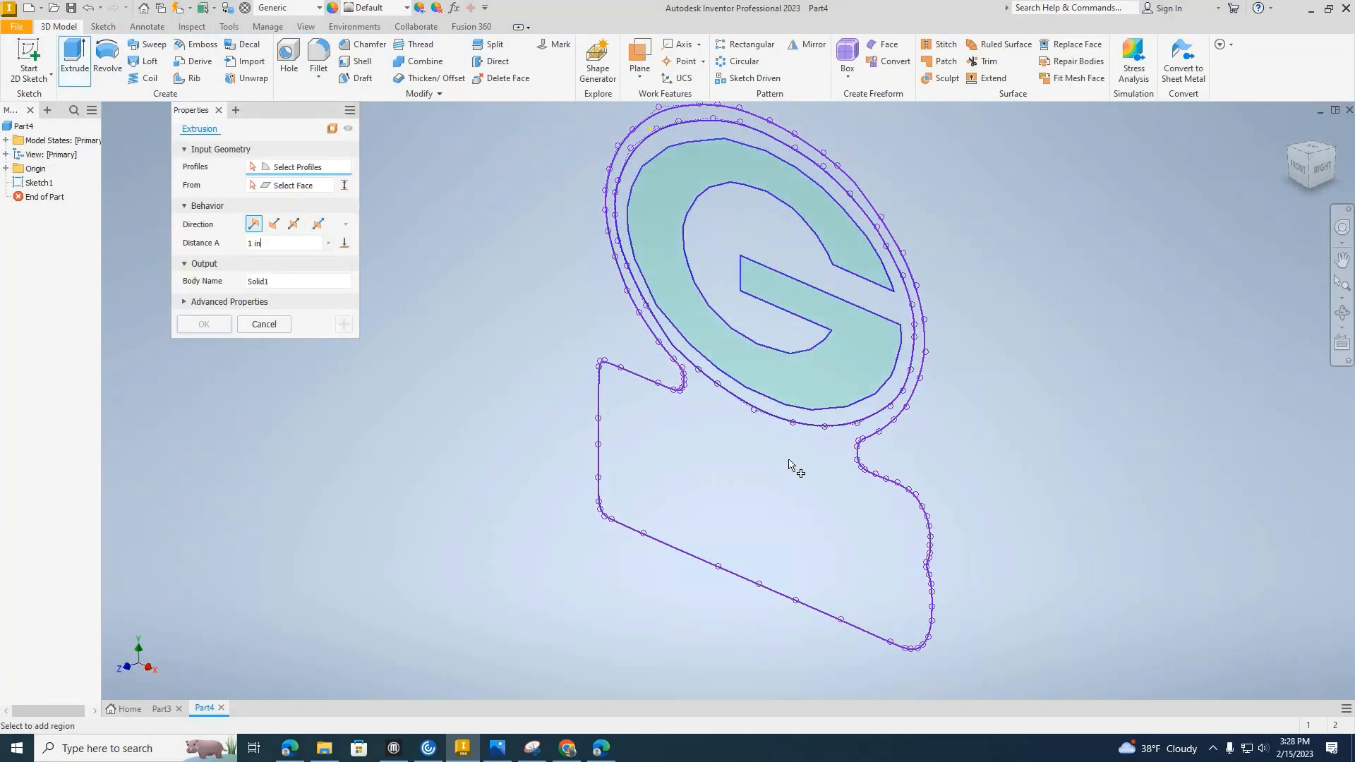
{"action": "left_click", "coordinate": [830, 424]}
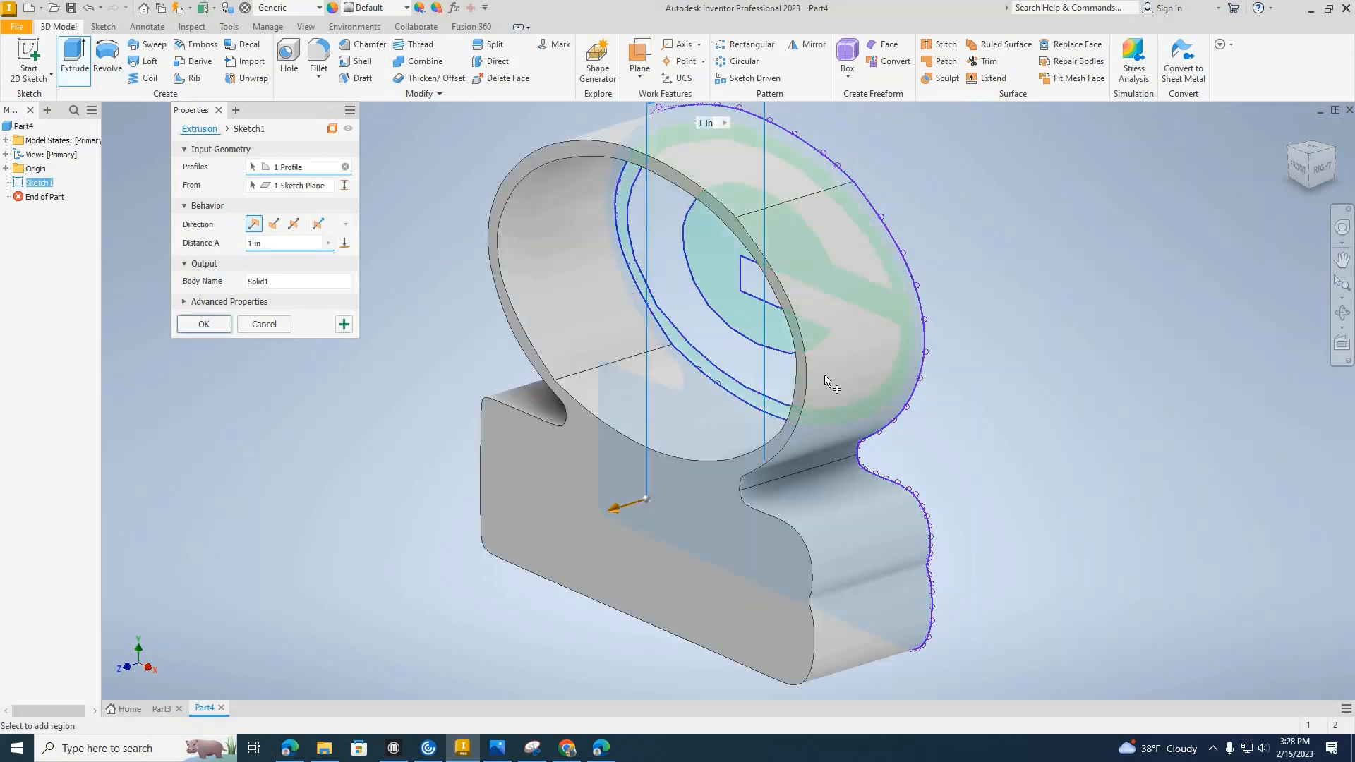
{"action": "left_click", "coordinate": [824, 315]}
{"action": "left_click", "coordinate": [848, 336]}
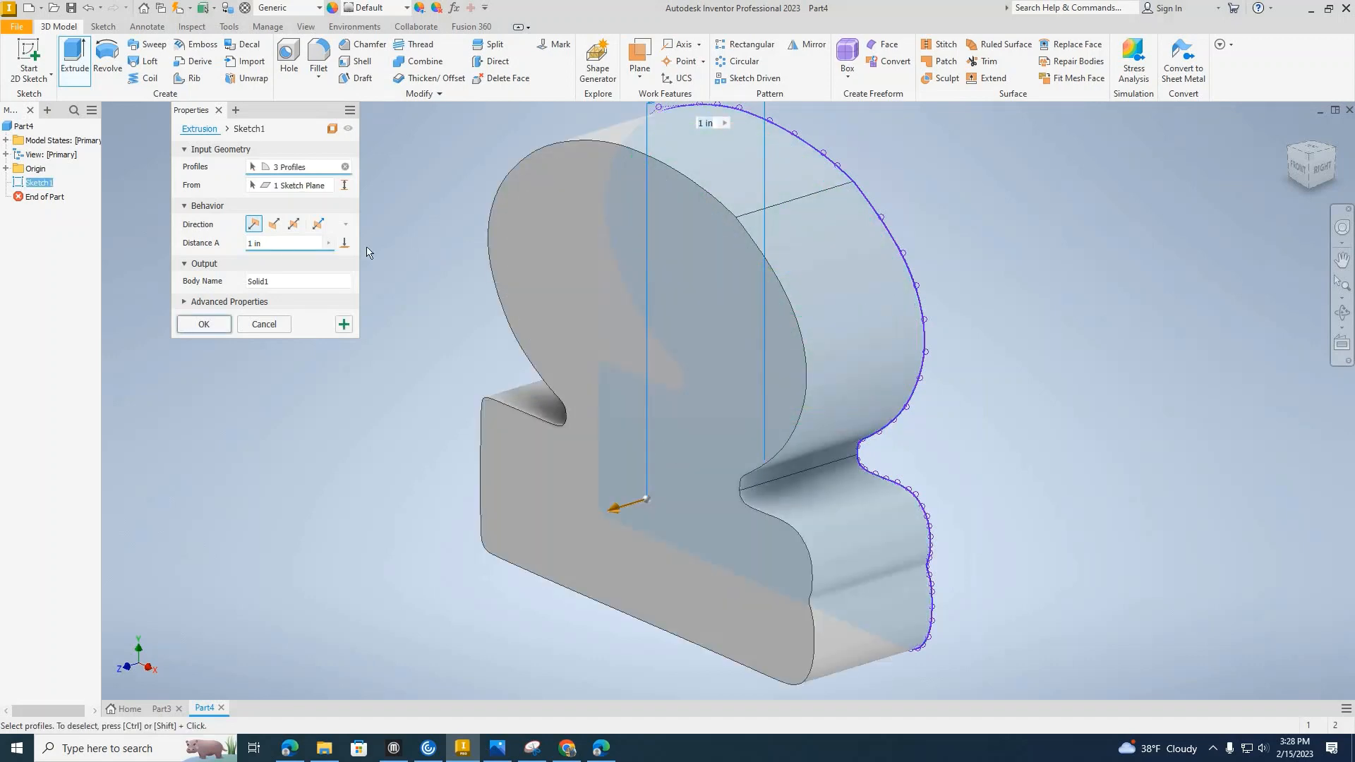
{"action": "left_click", "coordinate": [274, 225]}
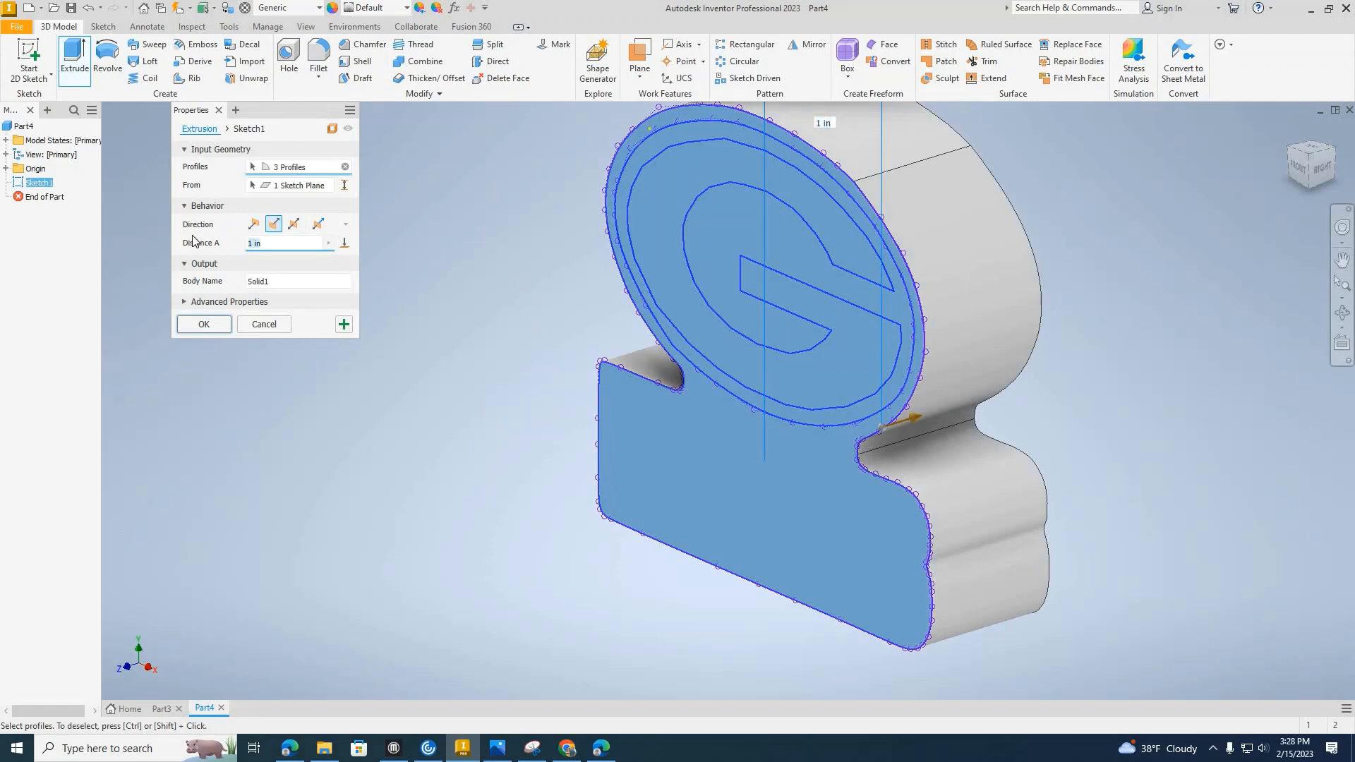
{"action": "type", "text": ".2"}
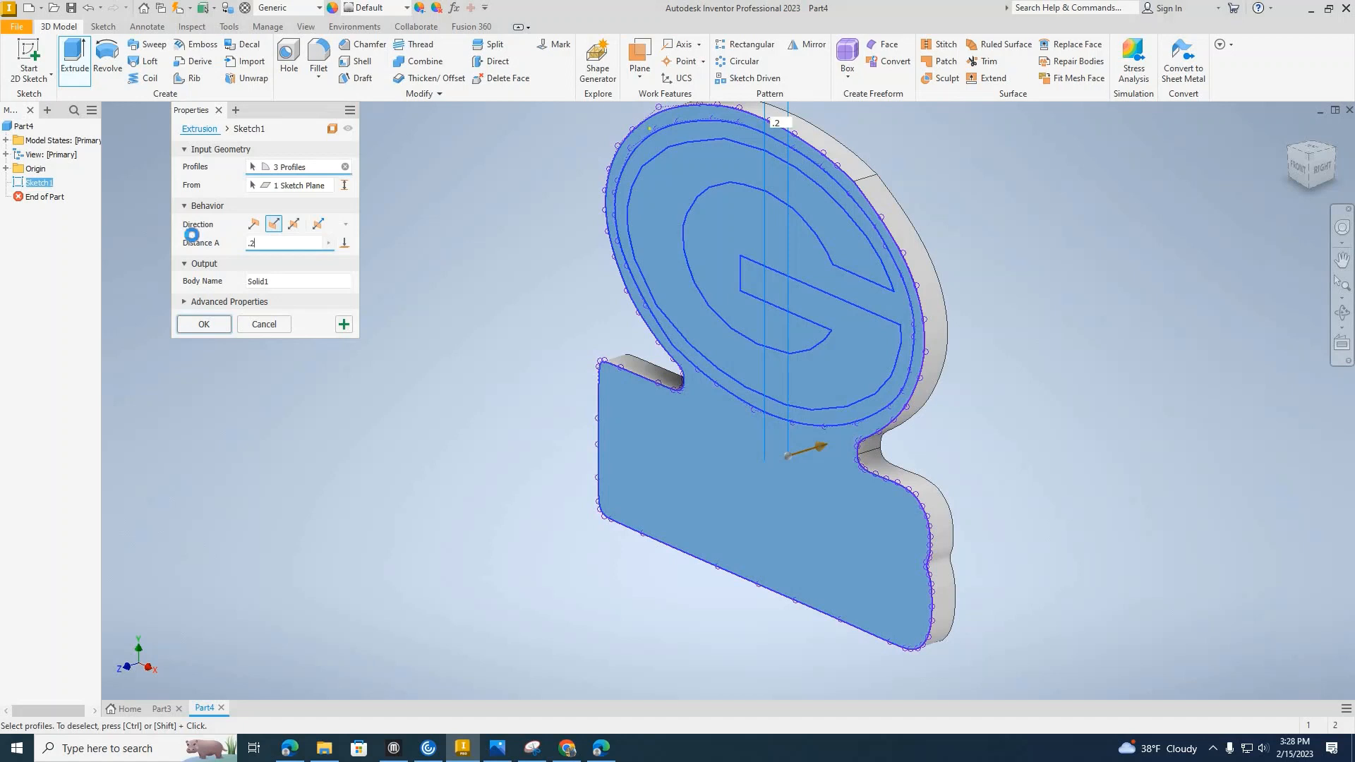
{"action": "key", "text": "Return"}
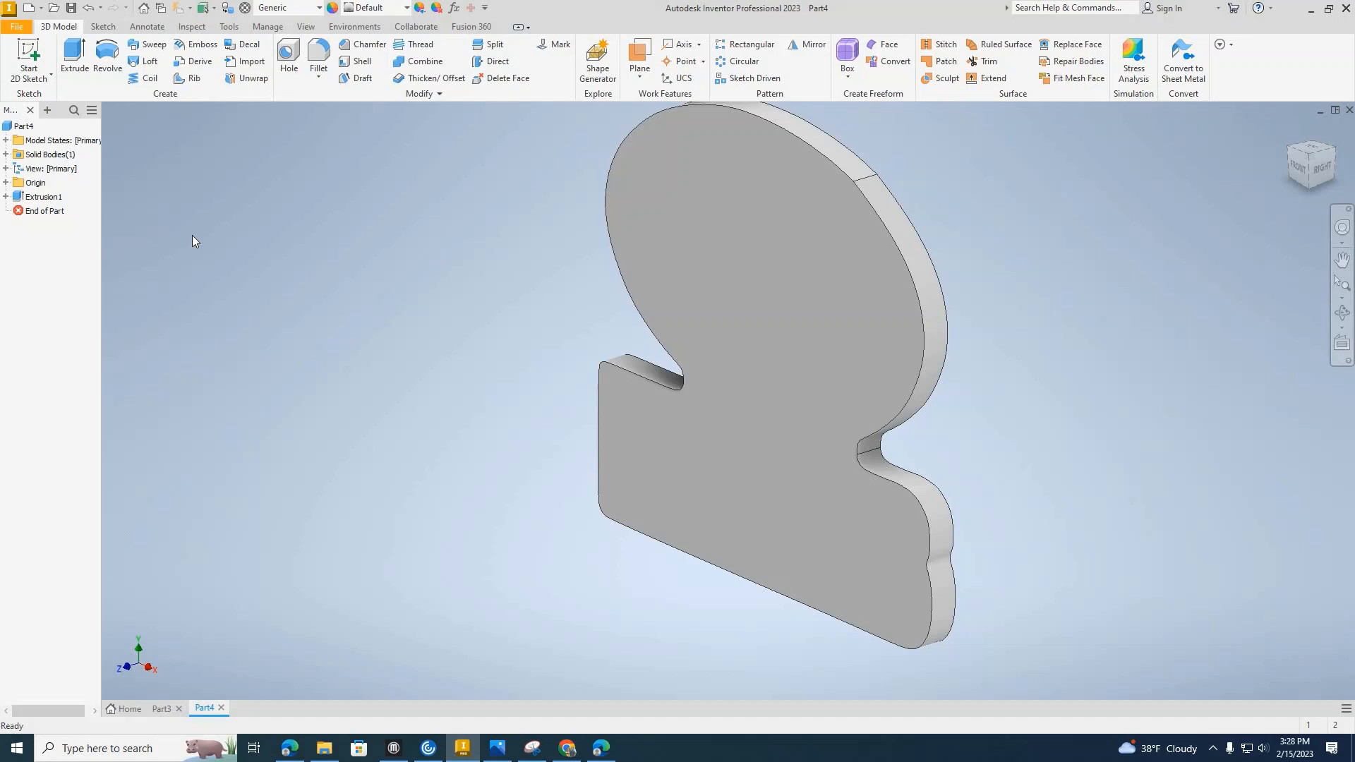
Turn on the visibility of the logo sketch used by the extrusion.
{"action": "left_click", "coordinate": [7, 196]}
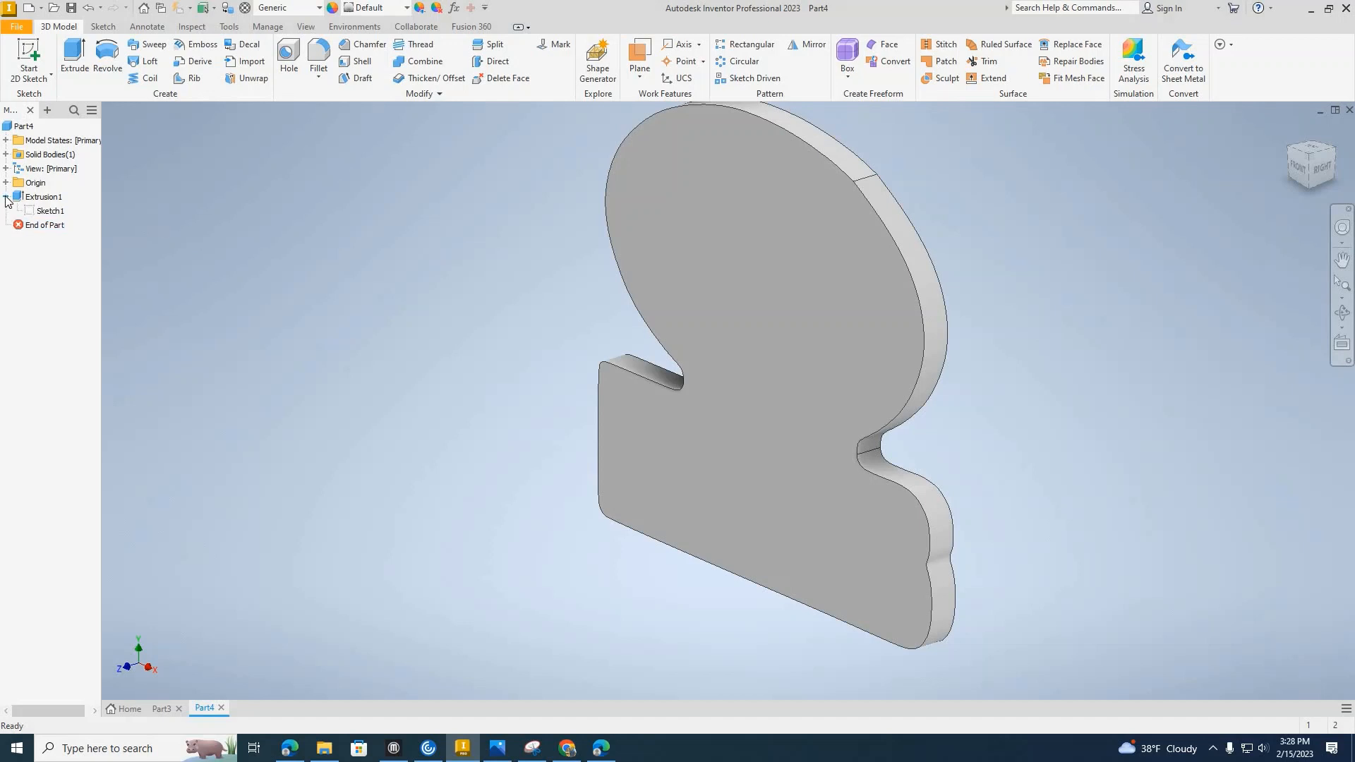
{"action": "right_click", "coordinate": [59, 216]}
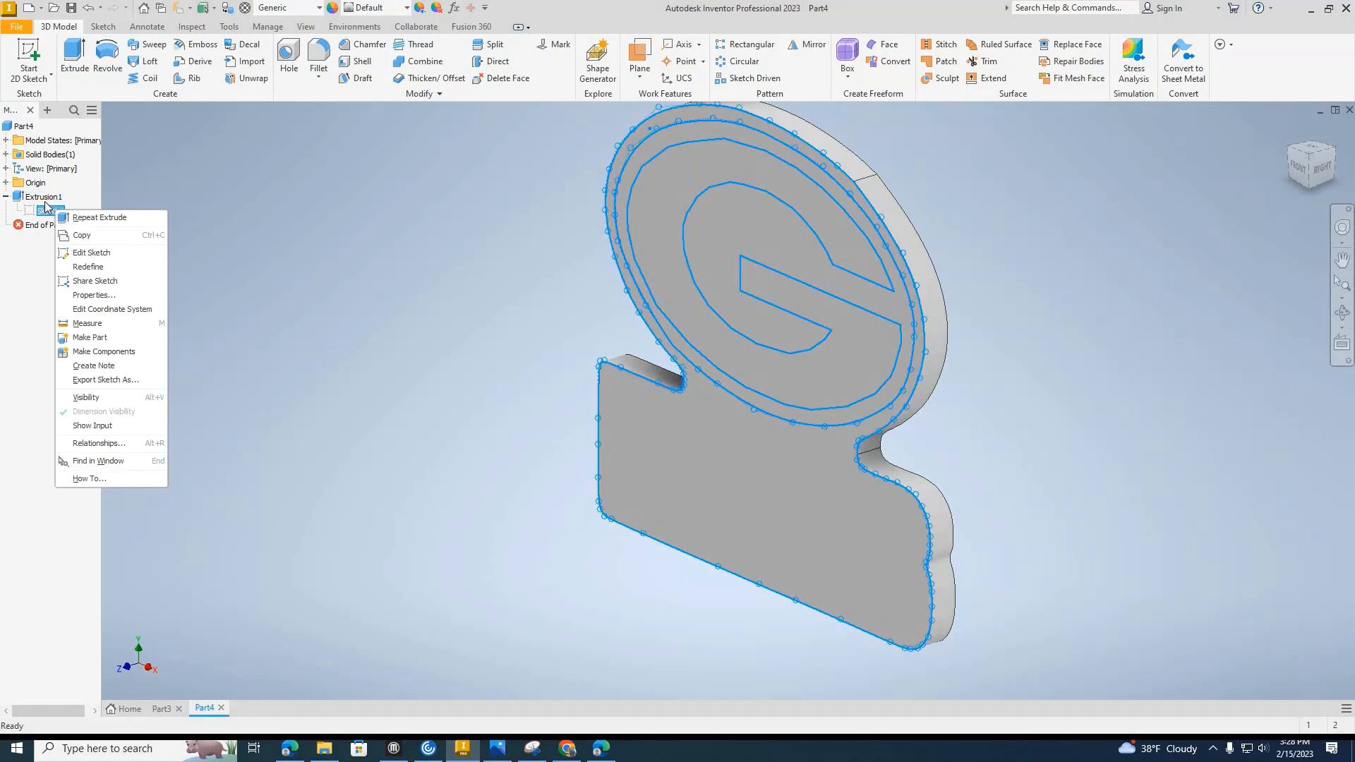
{"action": "left_click", "coordinate": [49, 213]}
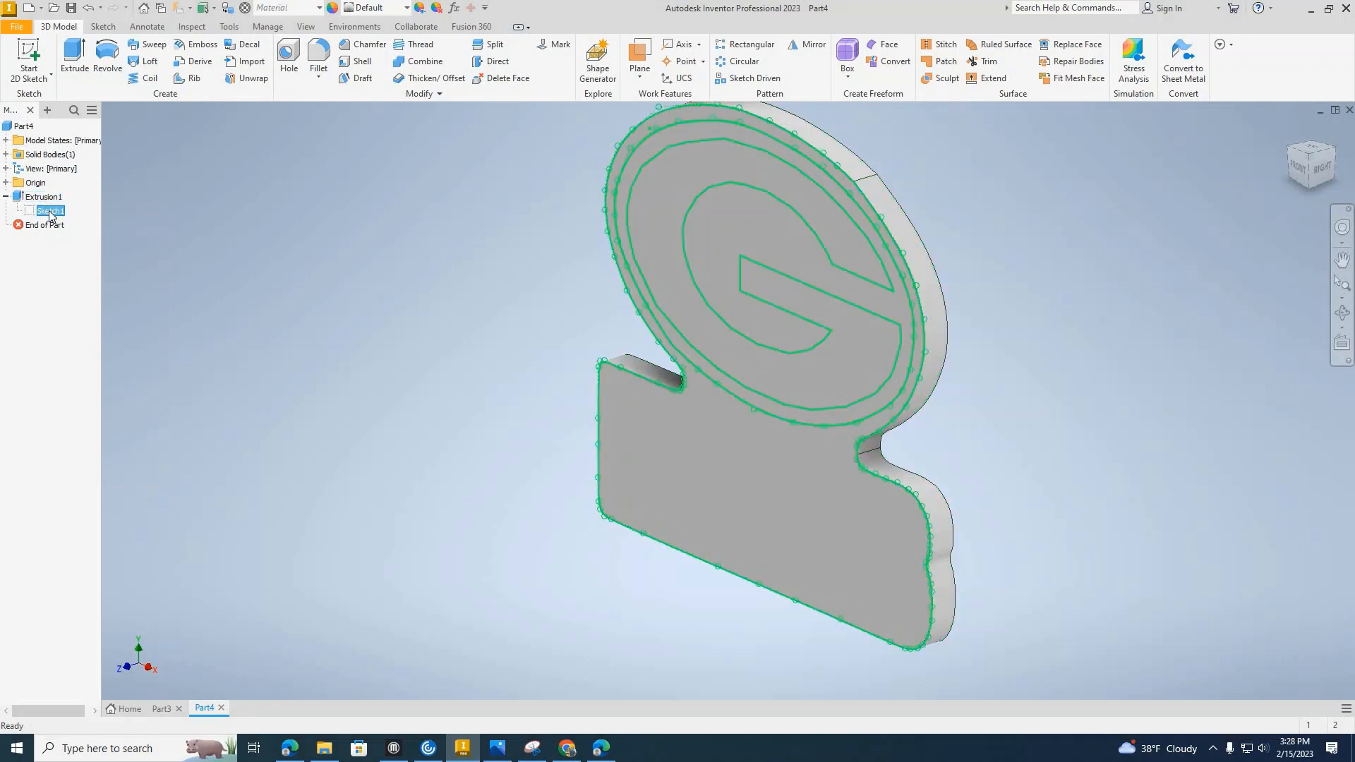
{"action": "right_click", "coordinate": [52, 214]}
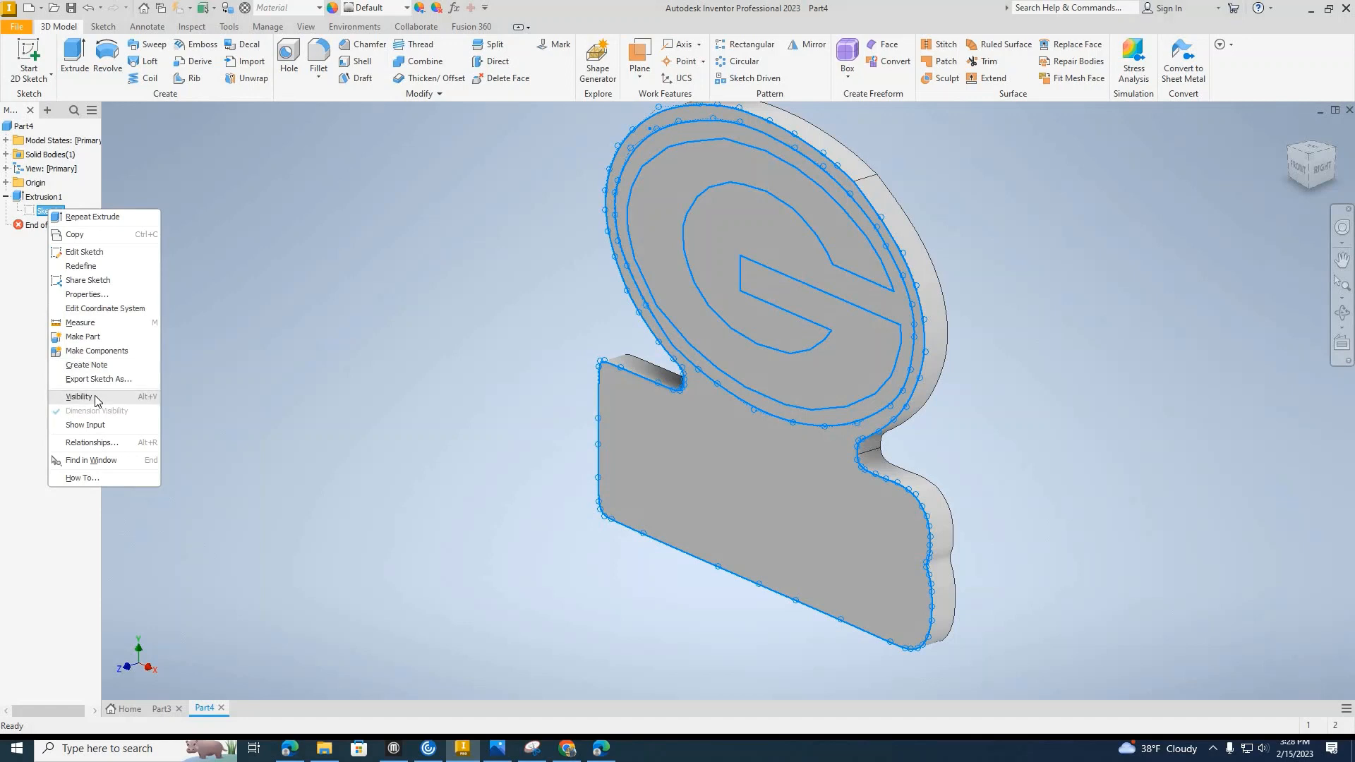
{"action": "left_click", "coordinate": [96, 397]}
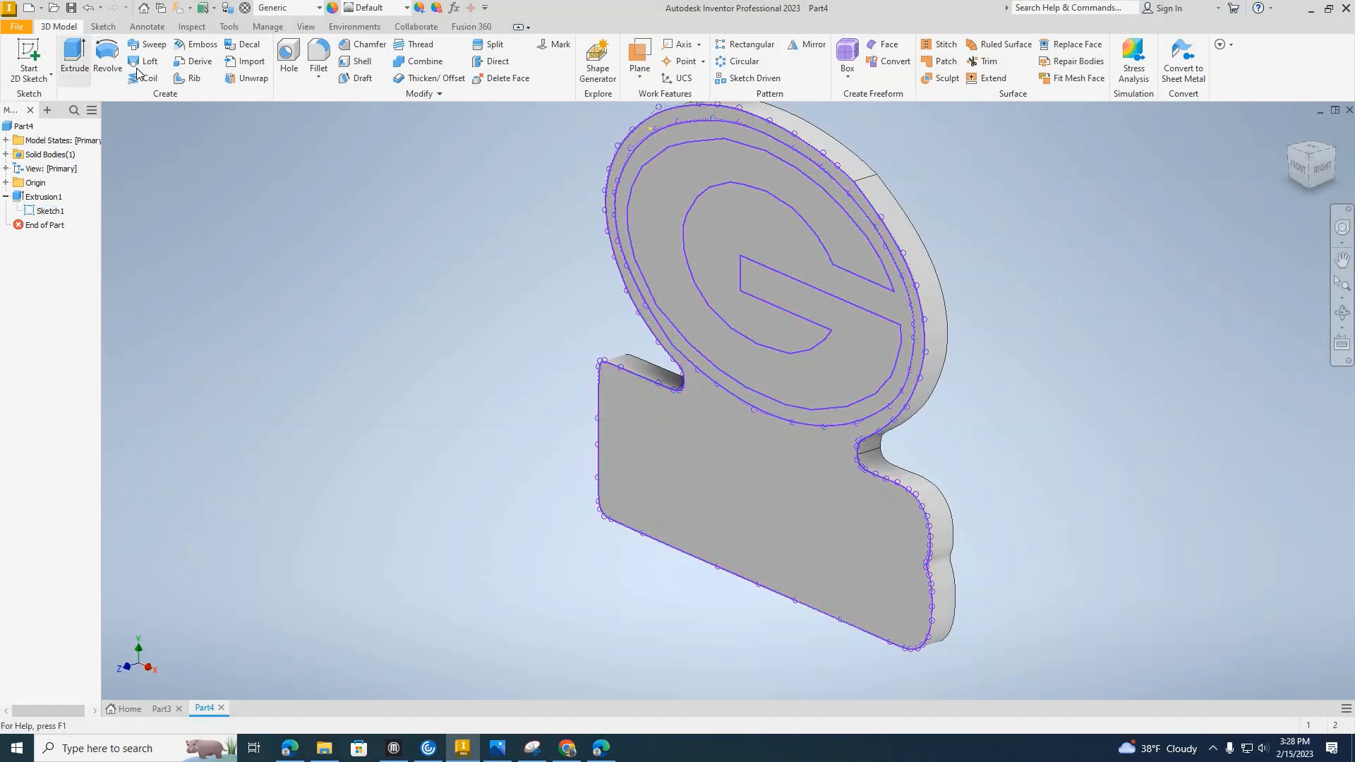
Try extruding the oval region surrounding the G outward by 0.1 in, and undo the extrusion.
{"action": "left_click", "coordinate": [74, 60]}
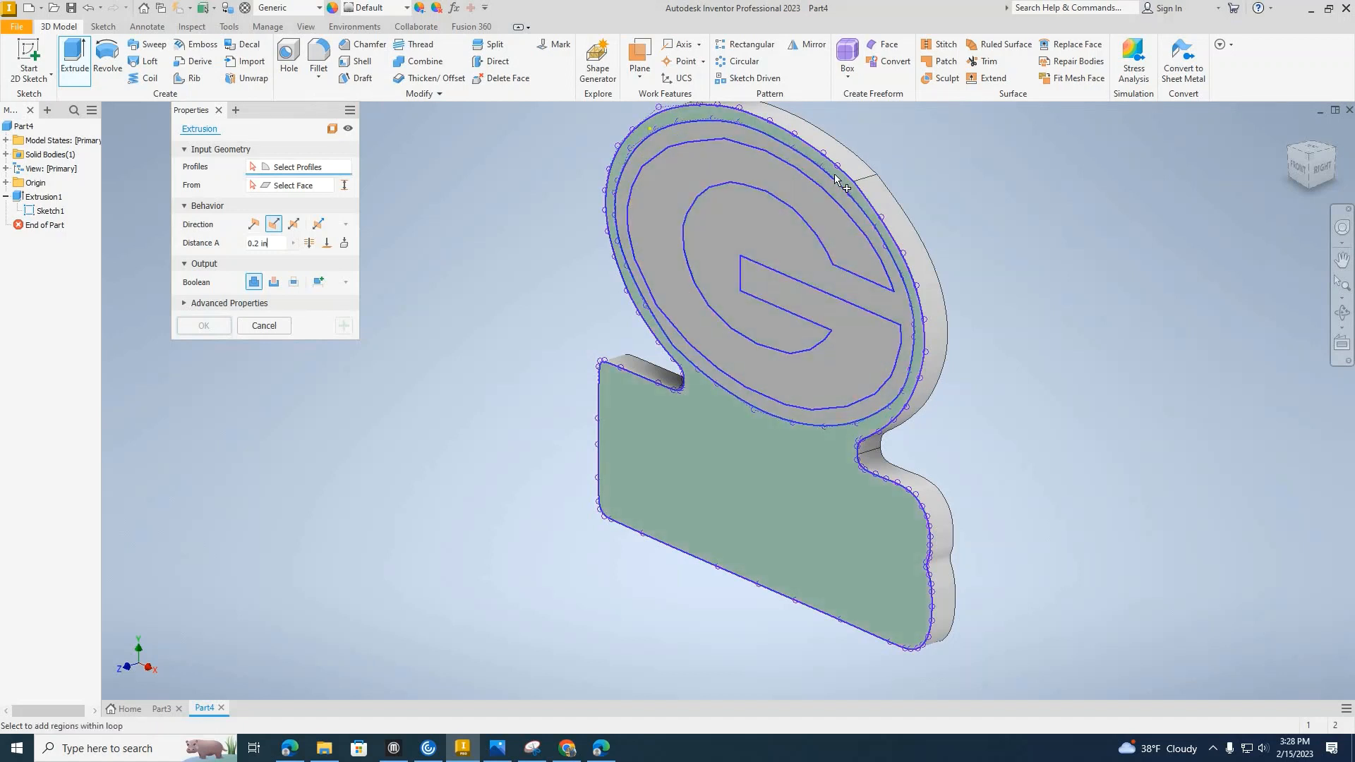
{"action": "mouse_move", "coordinate": [835, 175]}
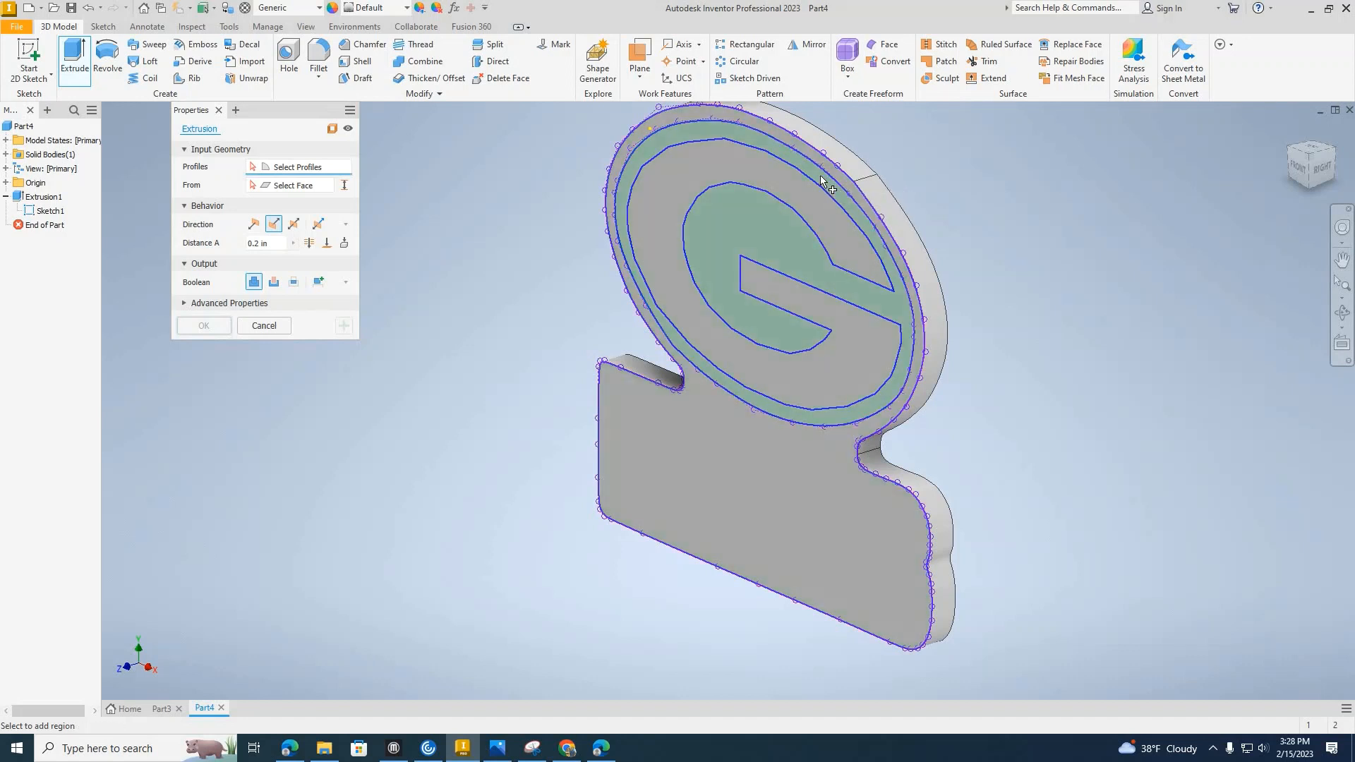
{"action": "left_click", "coordinate": [821, 176]}
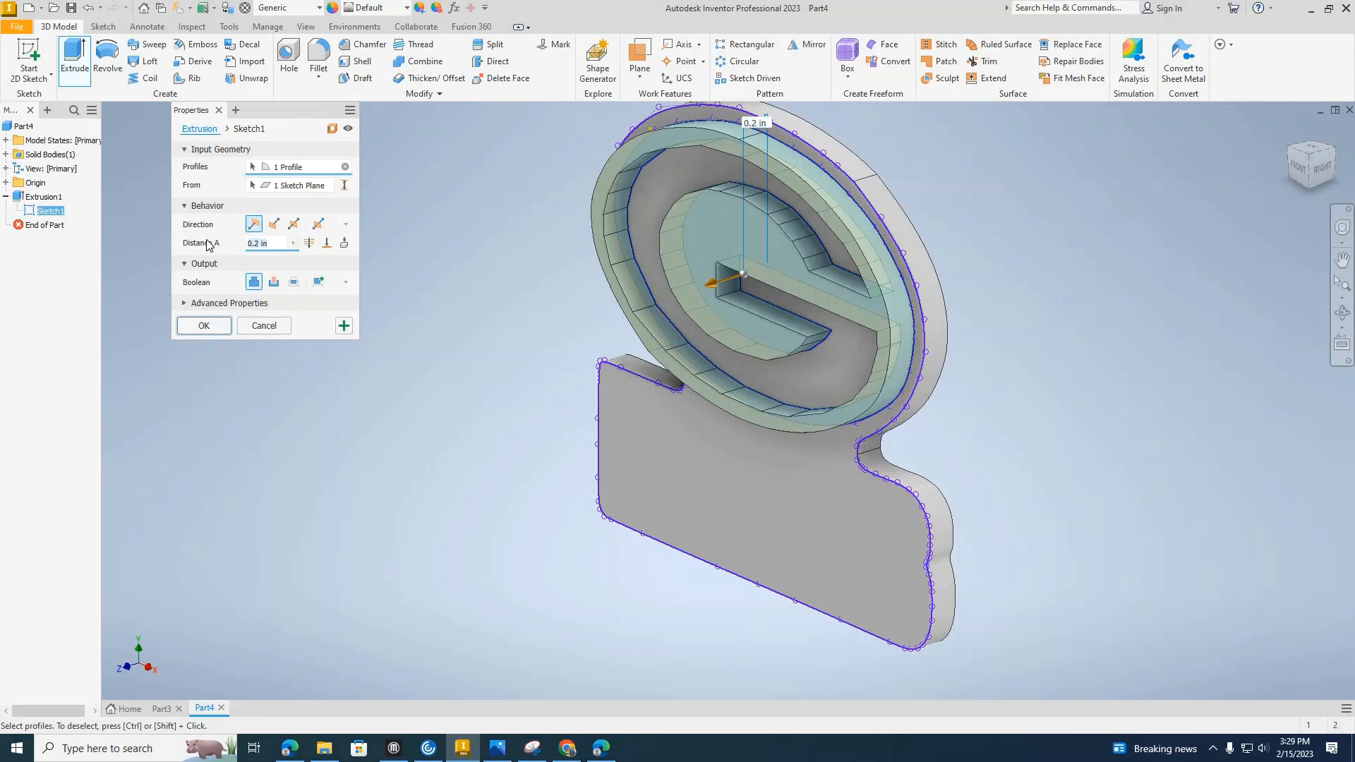
{"action": "type", "text": ".1"}
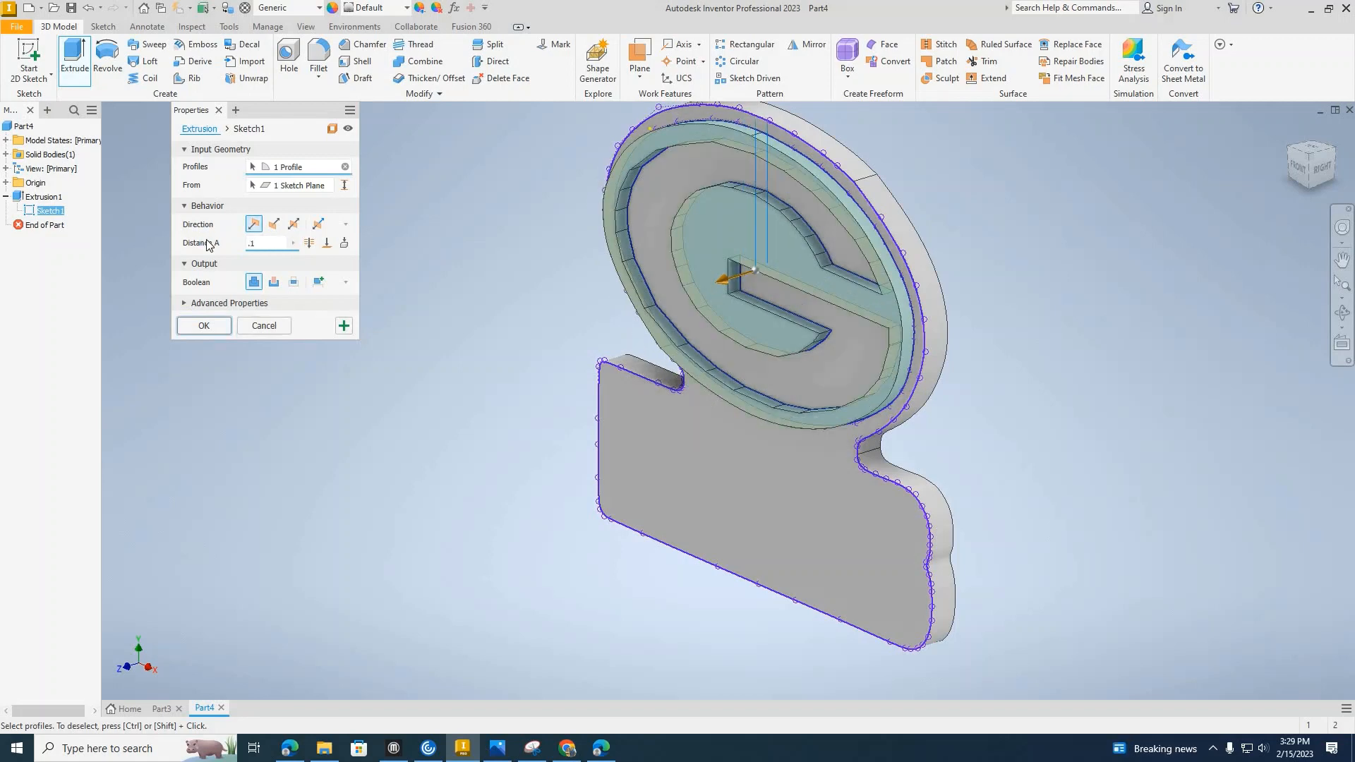
{"action": "key", "text": "Return"}
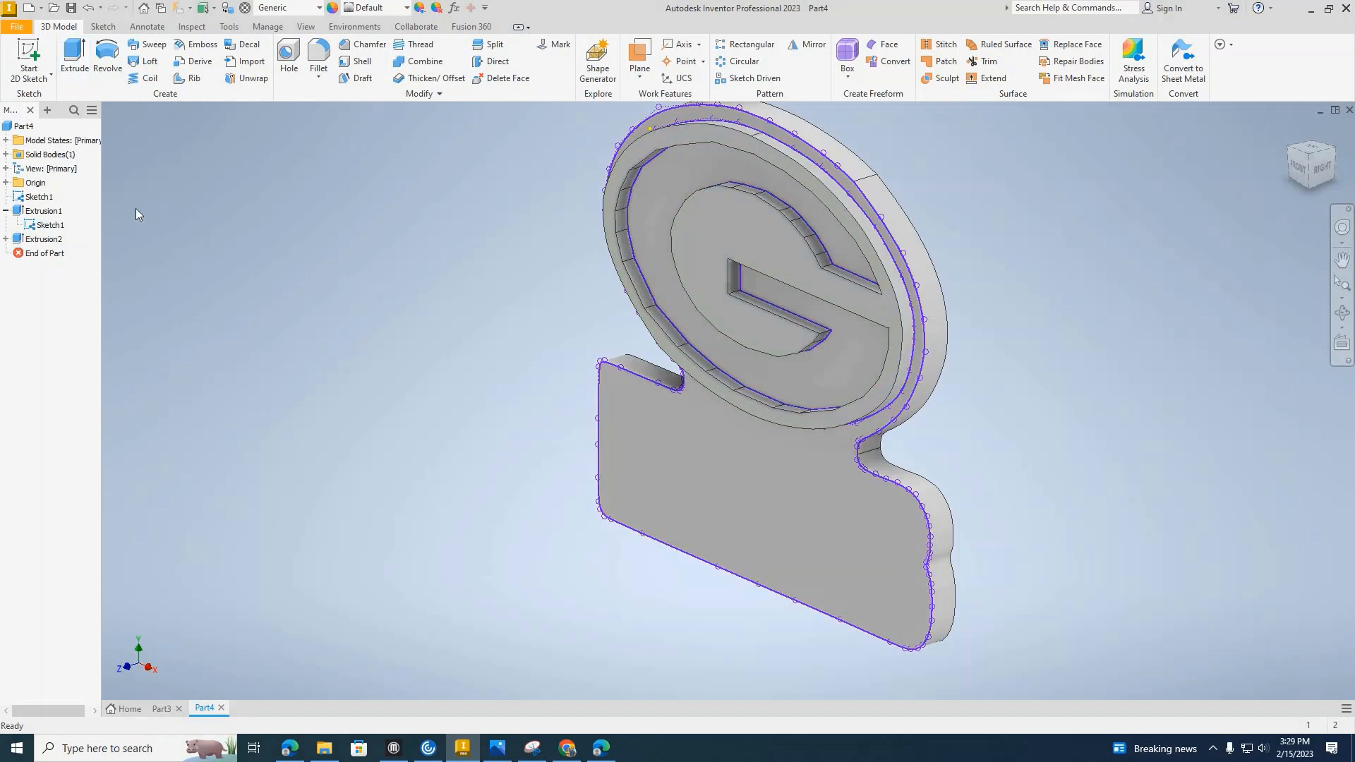
{"action": "left_click", "coordinate": [88, 8]}
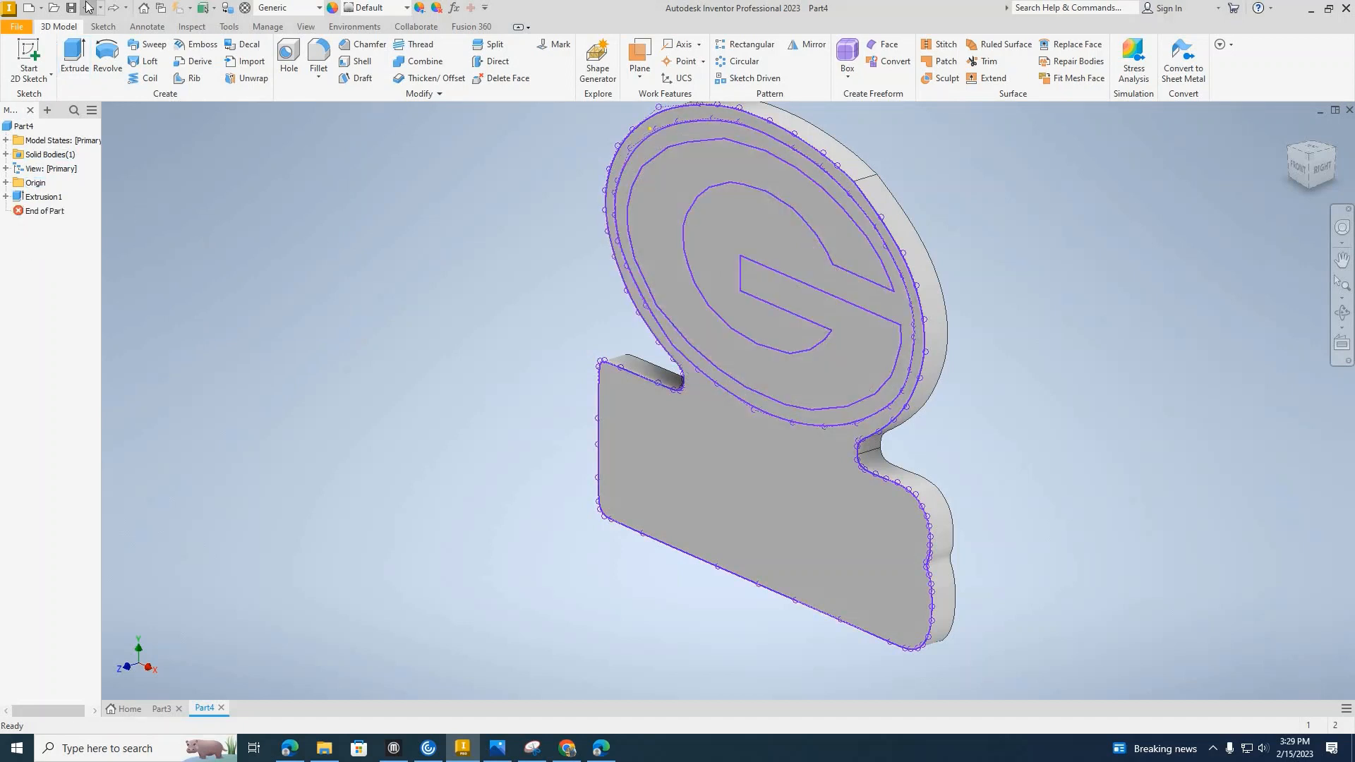
Extrude the logo's outer border with the lower block and the G profile together, outward by 0.1 in, joined to the body.
{"action": "left_click", "coordinate": [814, 156]}
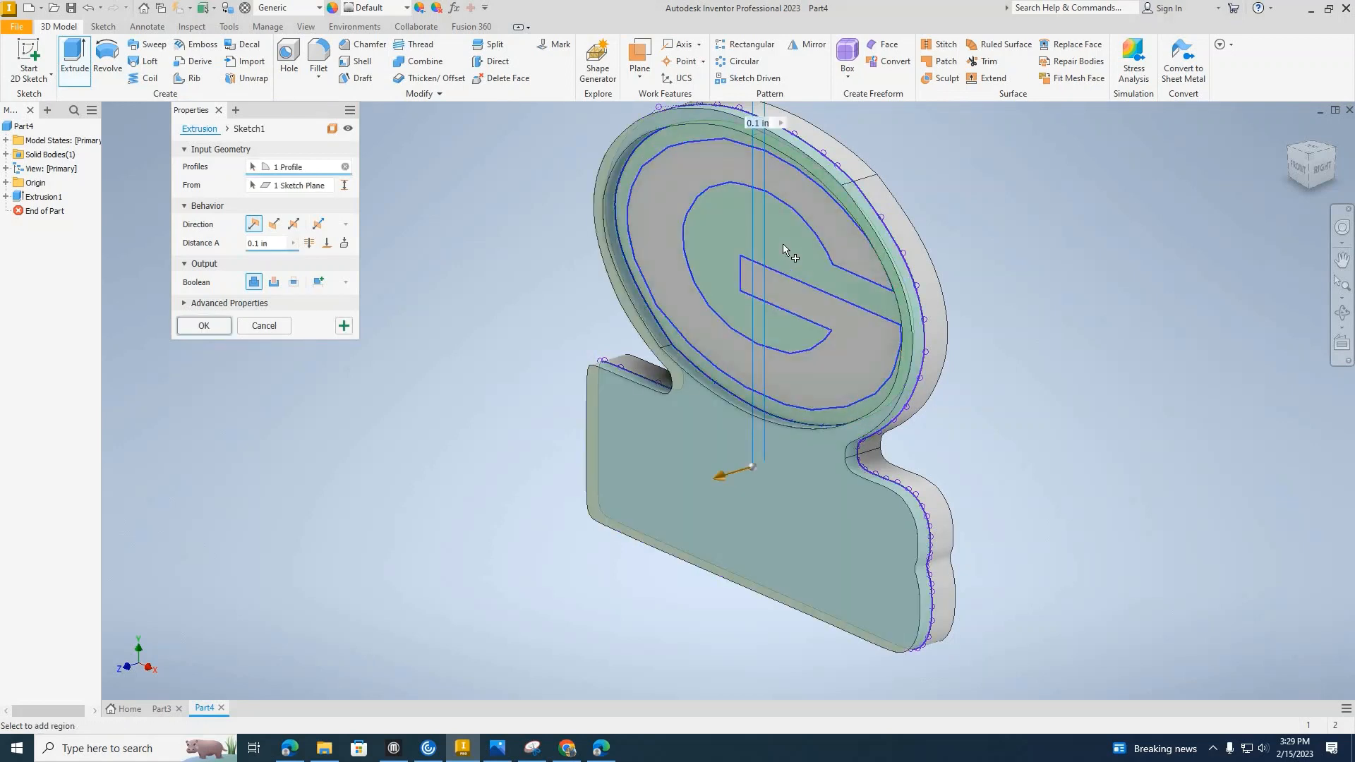
{"action": "left_click", "coordinate": [833, 317]}
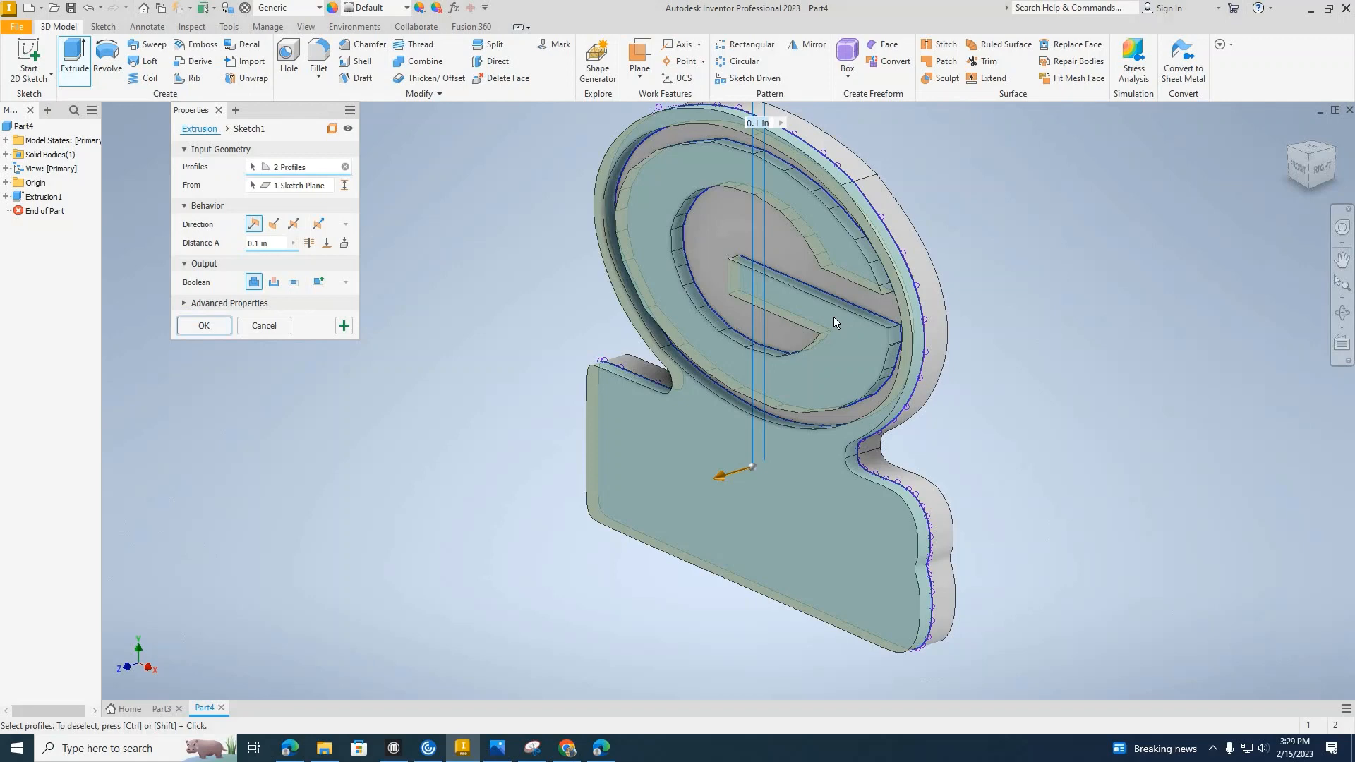
{"action": "left_click", "coordinate": [274, 282]}
{"action": "left_click", "coordinate": [273, 224]}
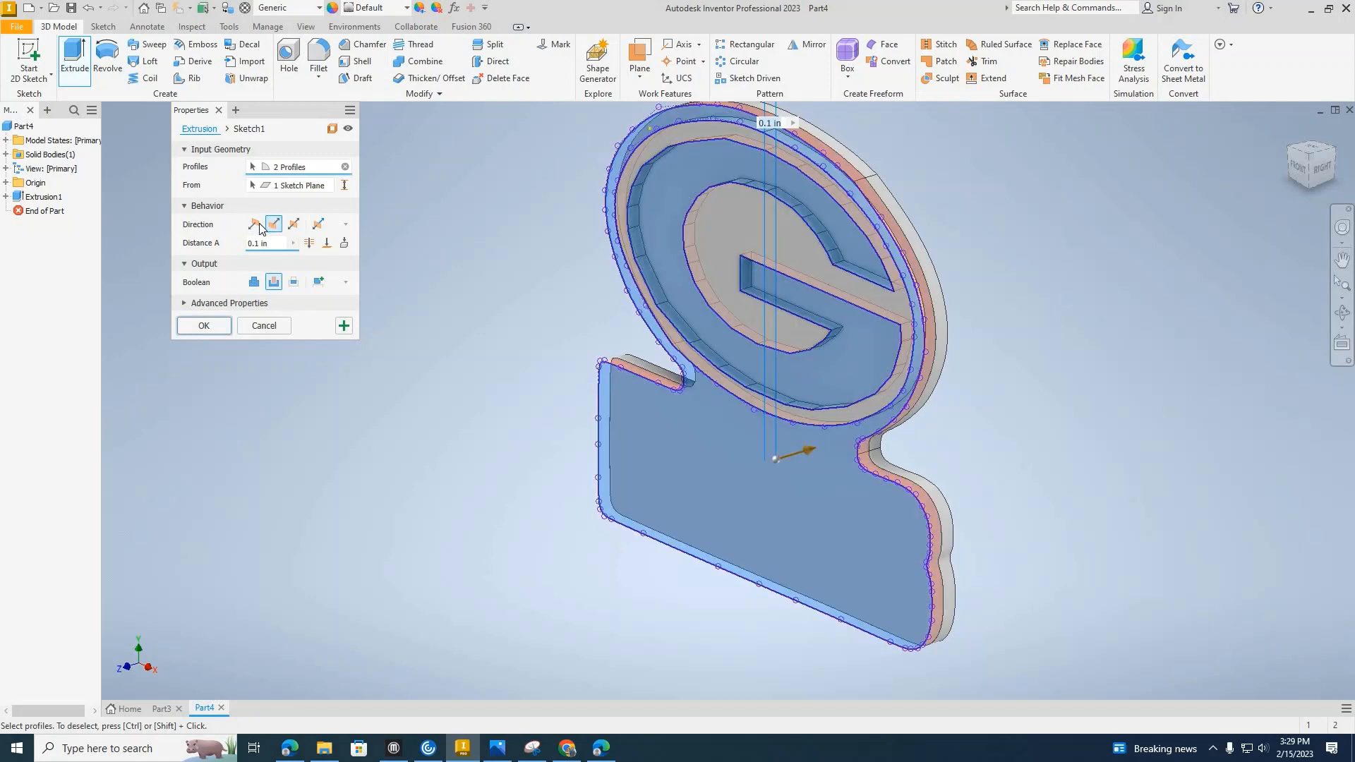
{"action": "left_click", "coordinate": [256, 225]}
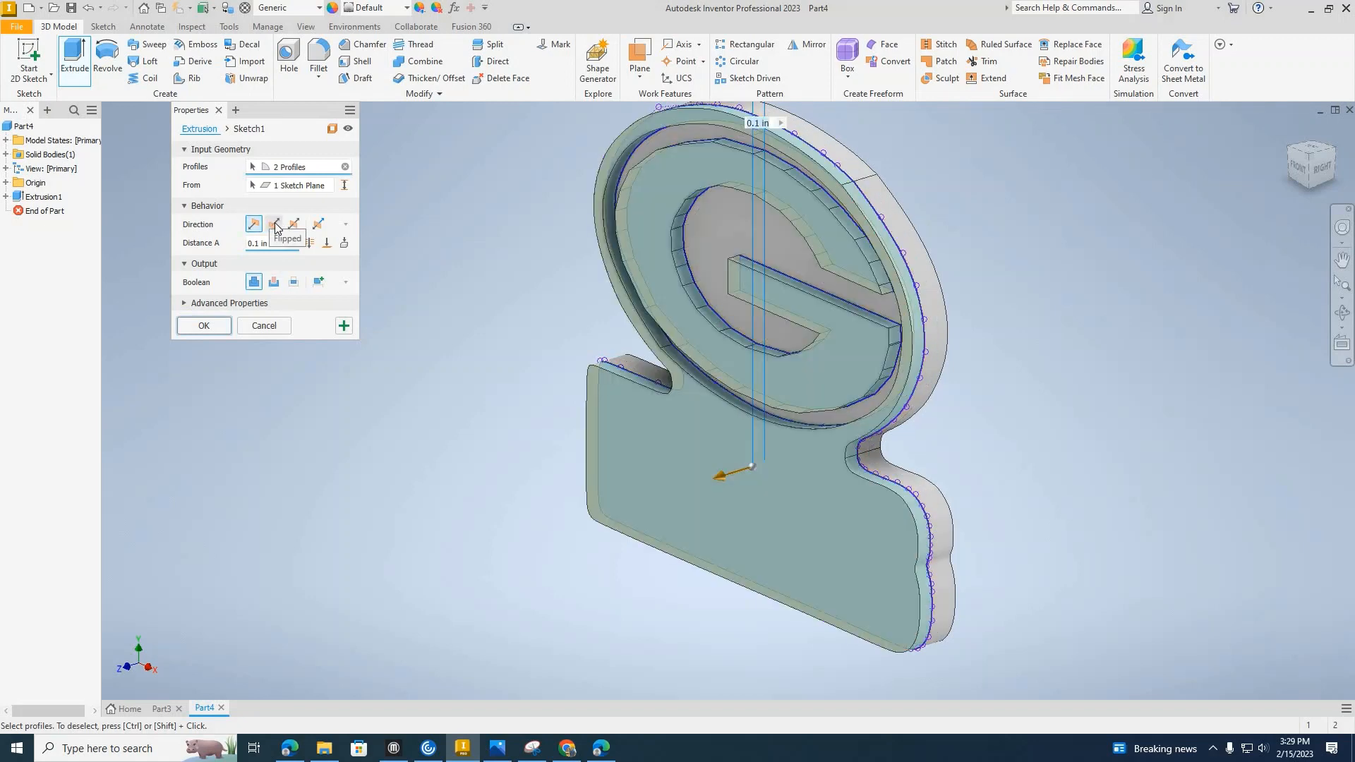
{"action": "left_click", "coordinate": [274, 224]}
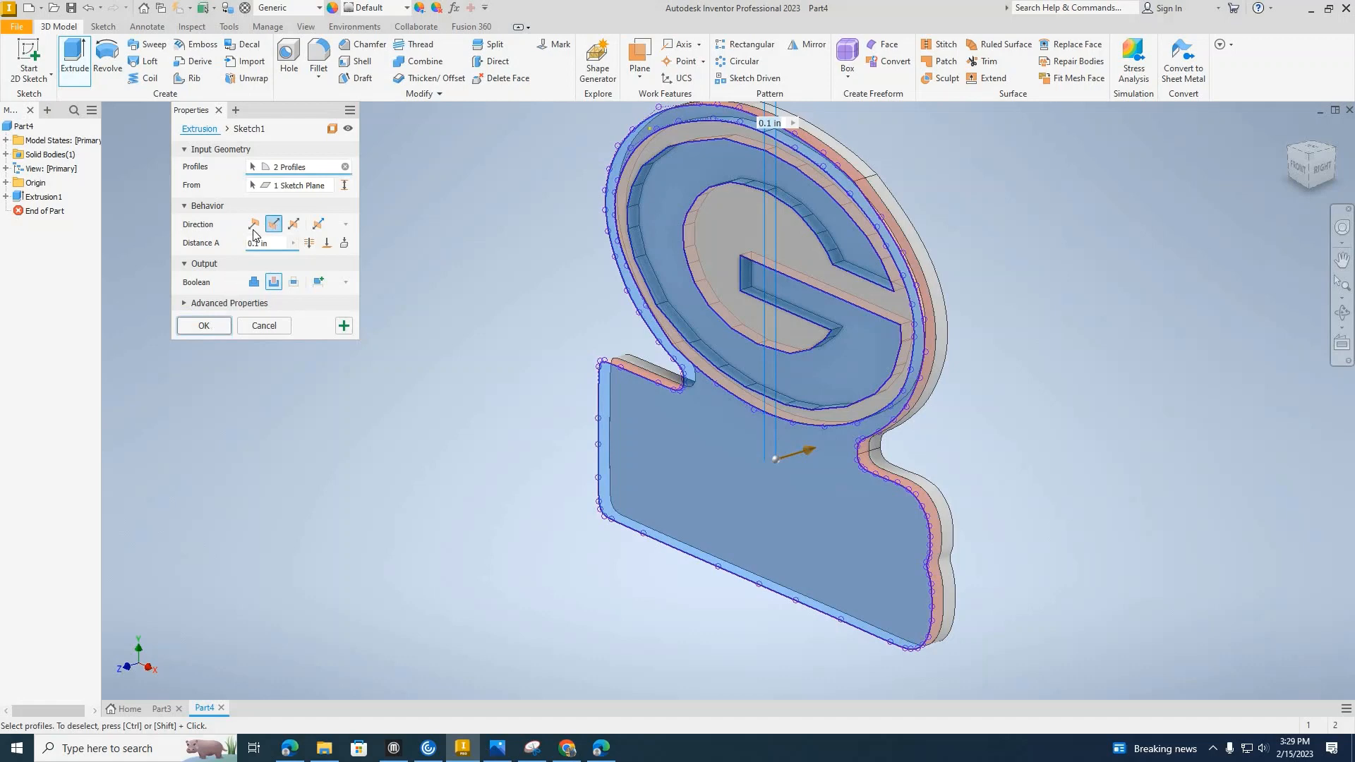
{"action": "left_click", "coordinate": [254, 226]}
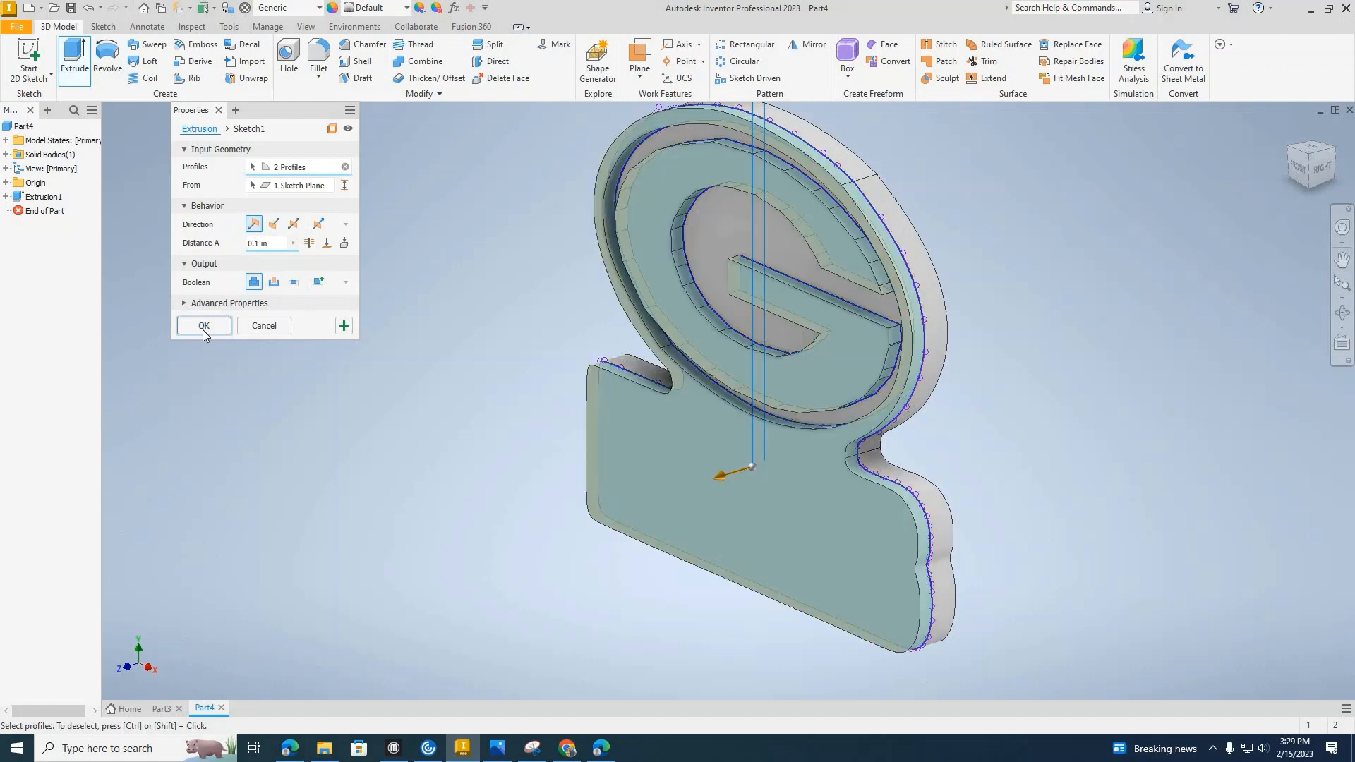
{"action": "left_click", "coordinate": [203, 326]}
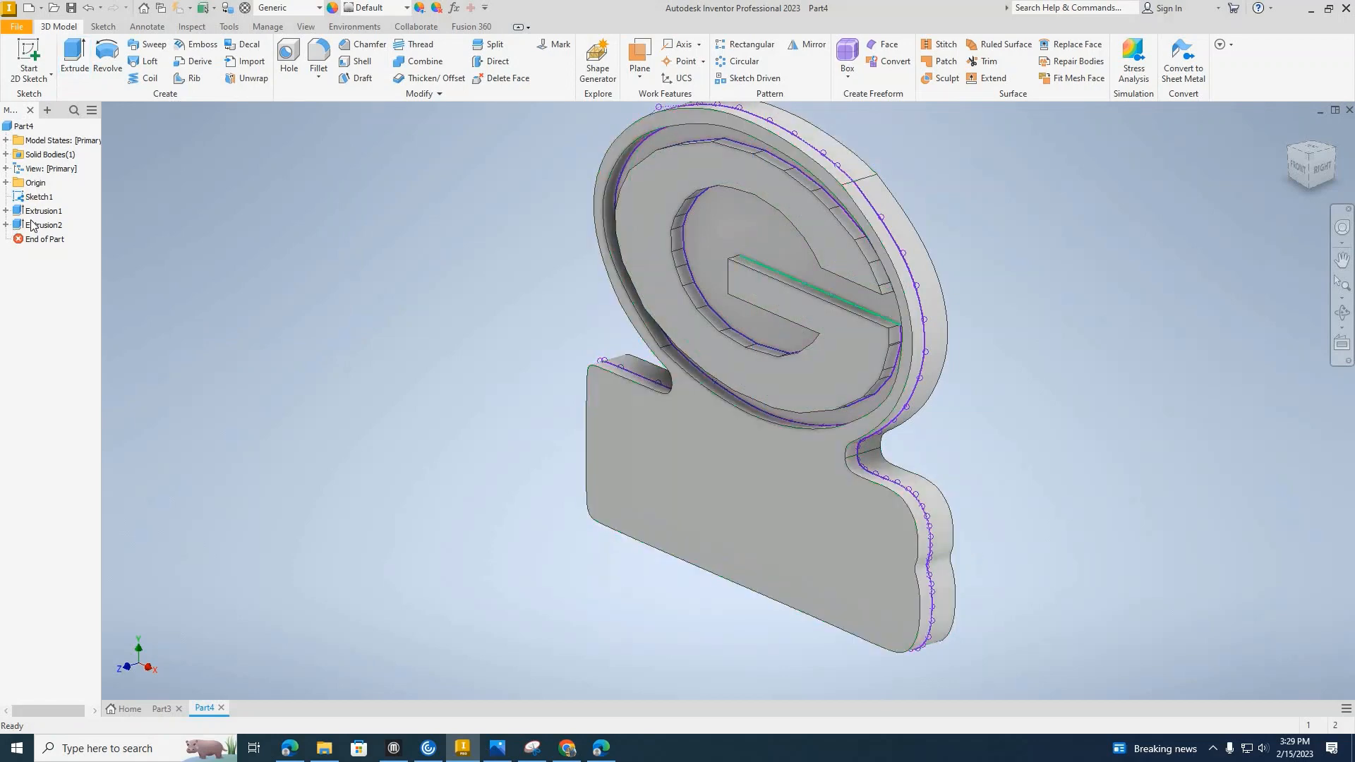
Turn off the visibility of the logo sketch shared by the extrusions.
{"action": "left_click", "coordinate": [6, 211]}
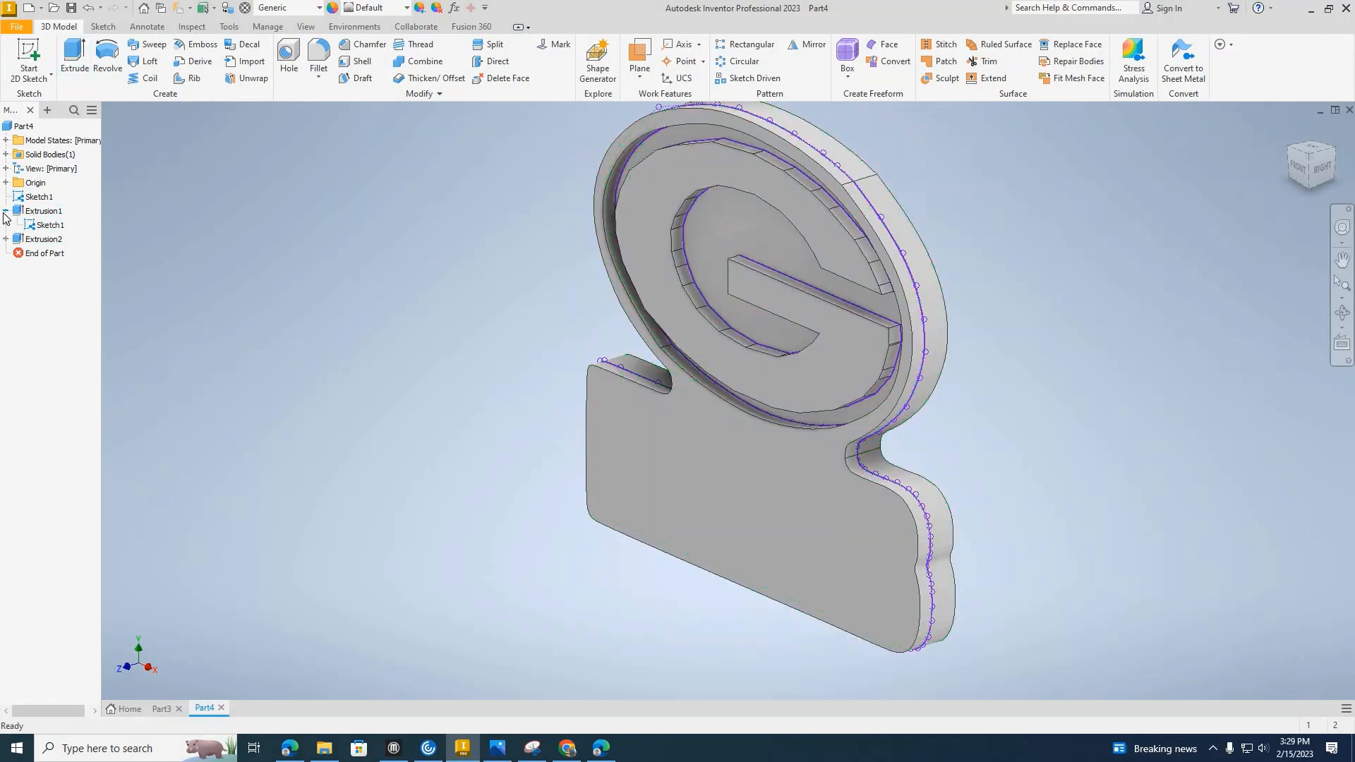
{"action": "right_click", "coordinate": [48, 221]}
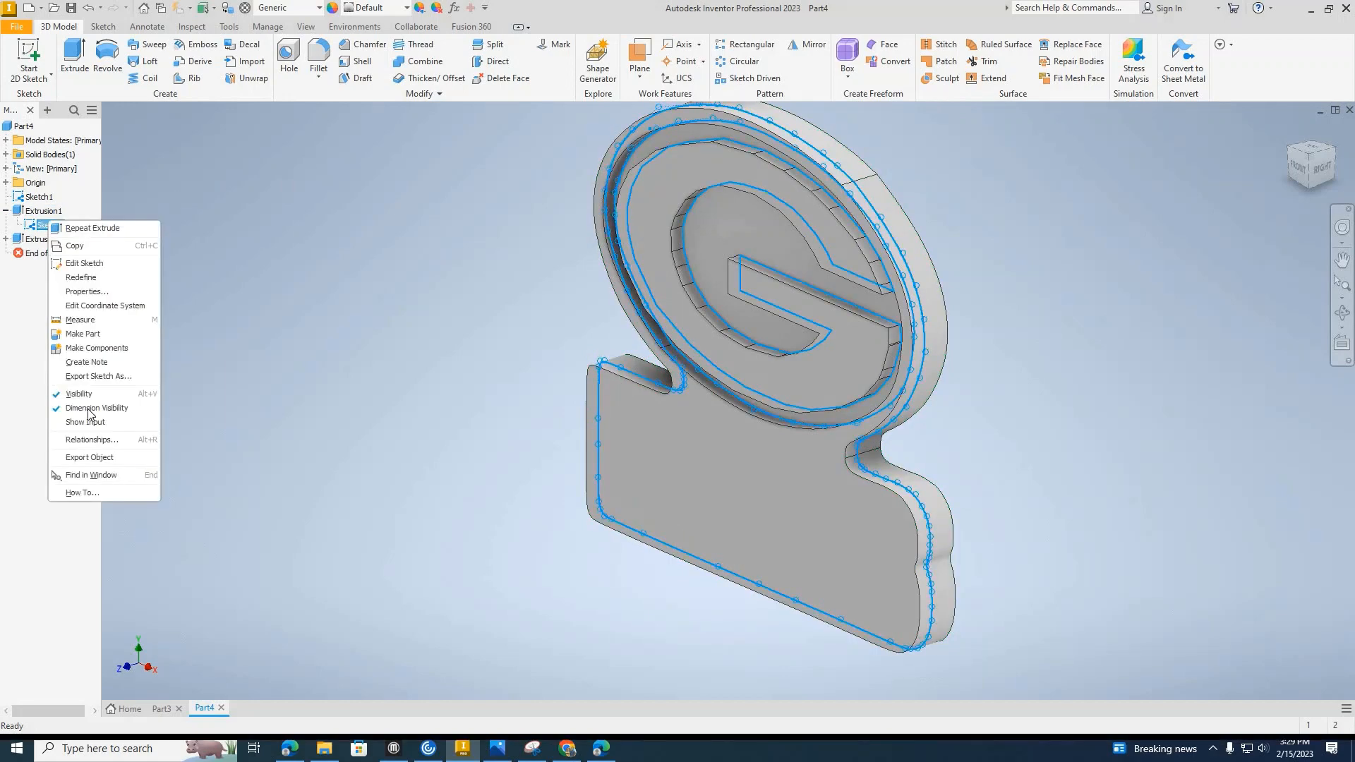
{"action": "left_click", "coordinate": [92, 393]}
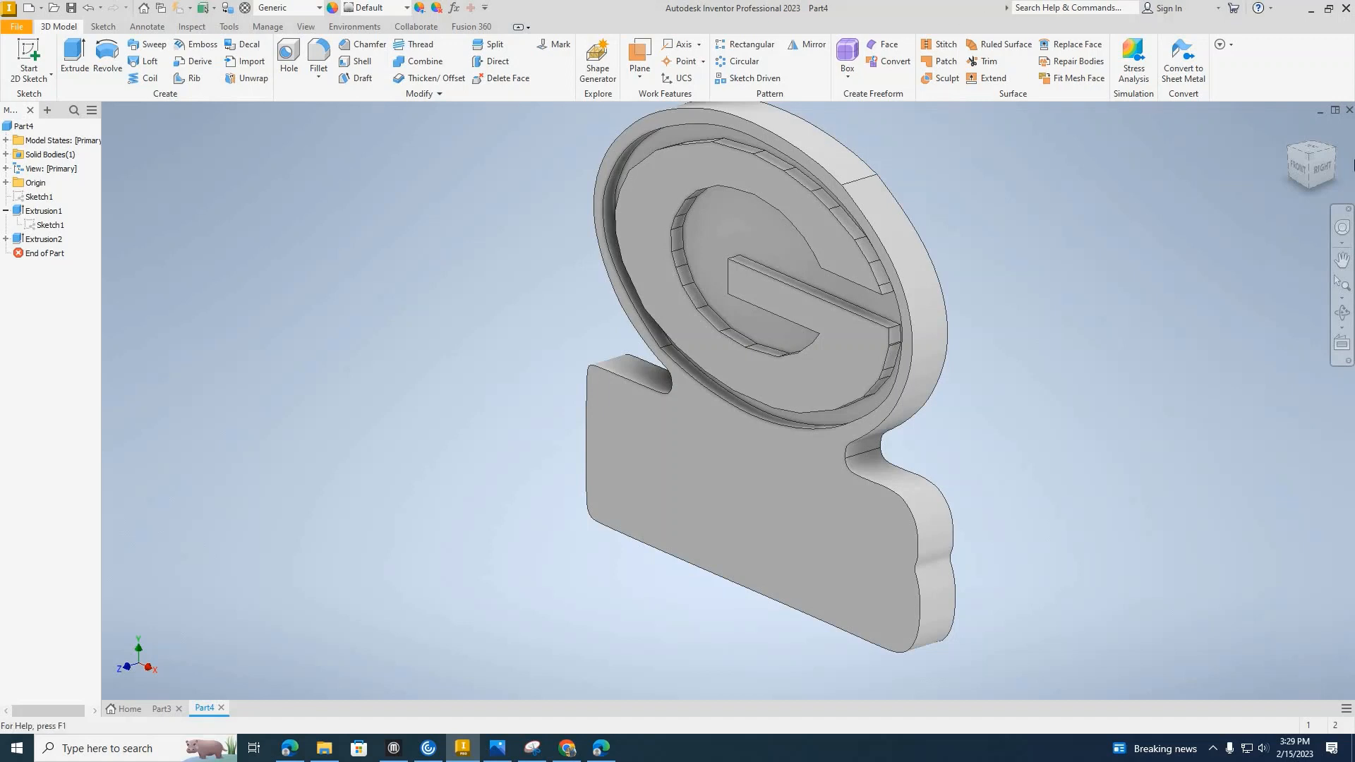
Start a new sketch on the raised front face of the block below the oval.
{"action": "left_click", "coordinate": [1324, 168]}
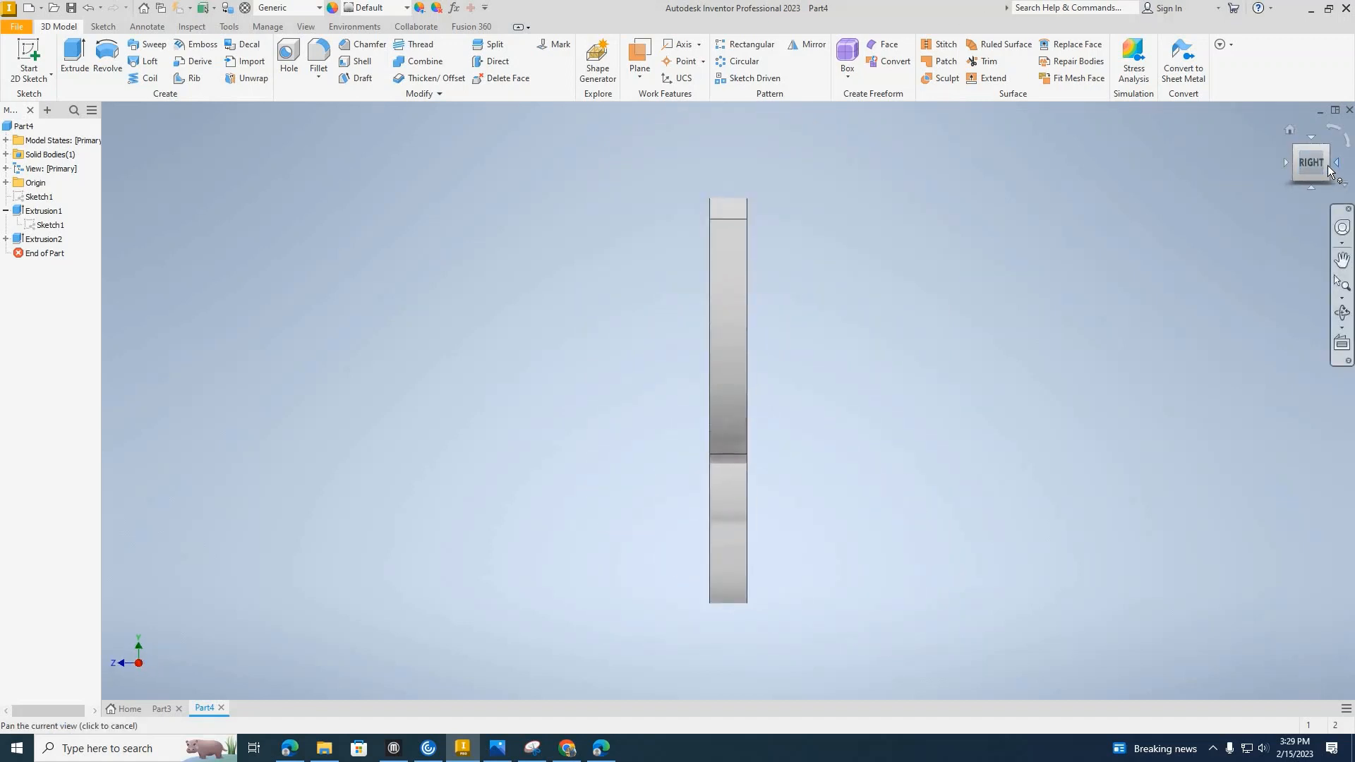
{"action": "left_click", "coordinate": [1331, 167]}
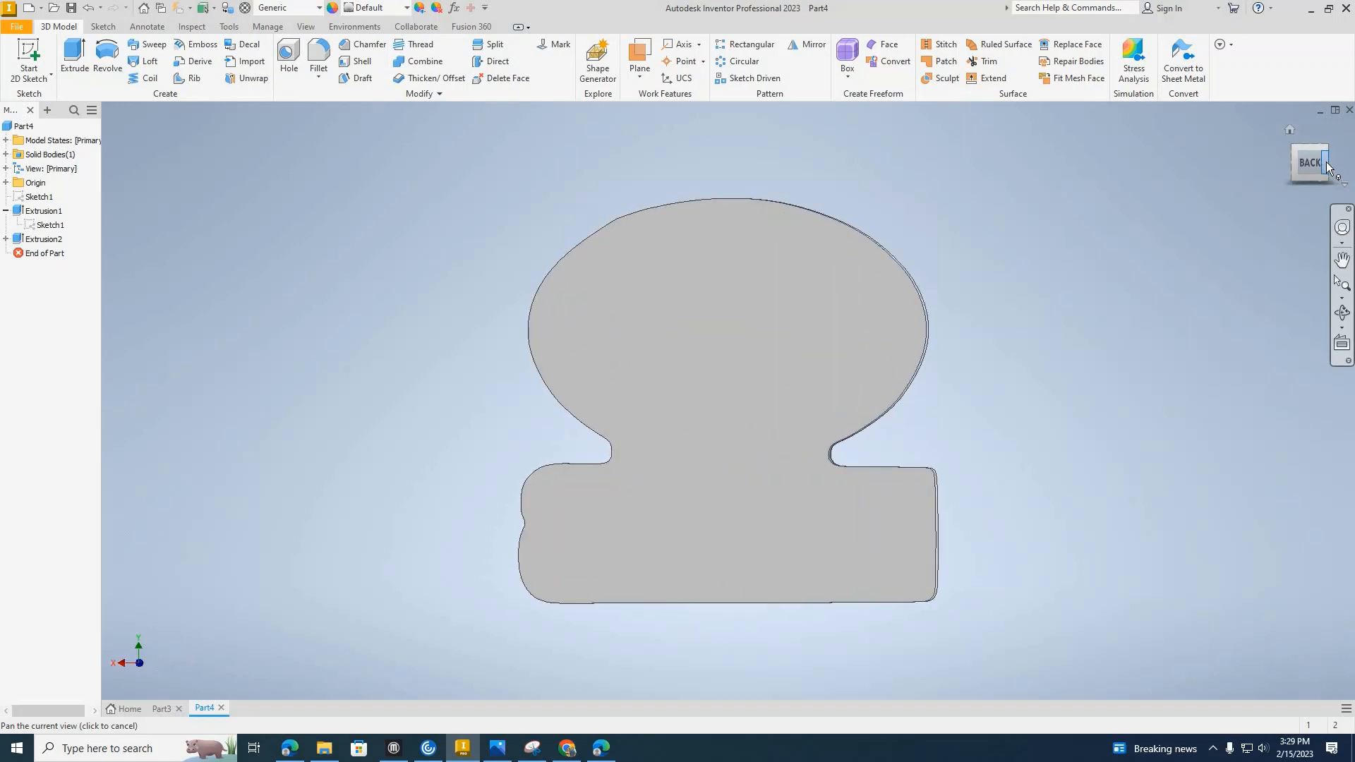
{"action": "left_click", "coordinate": [1328, 167]}
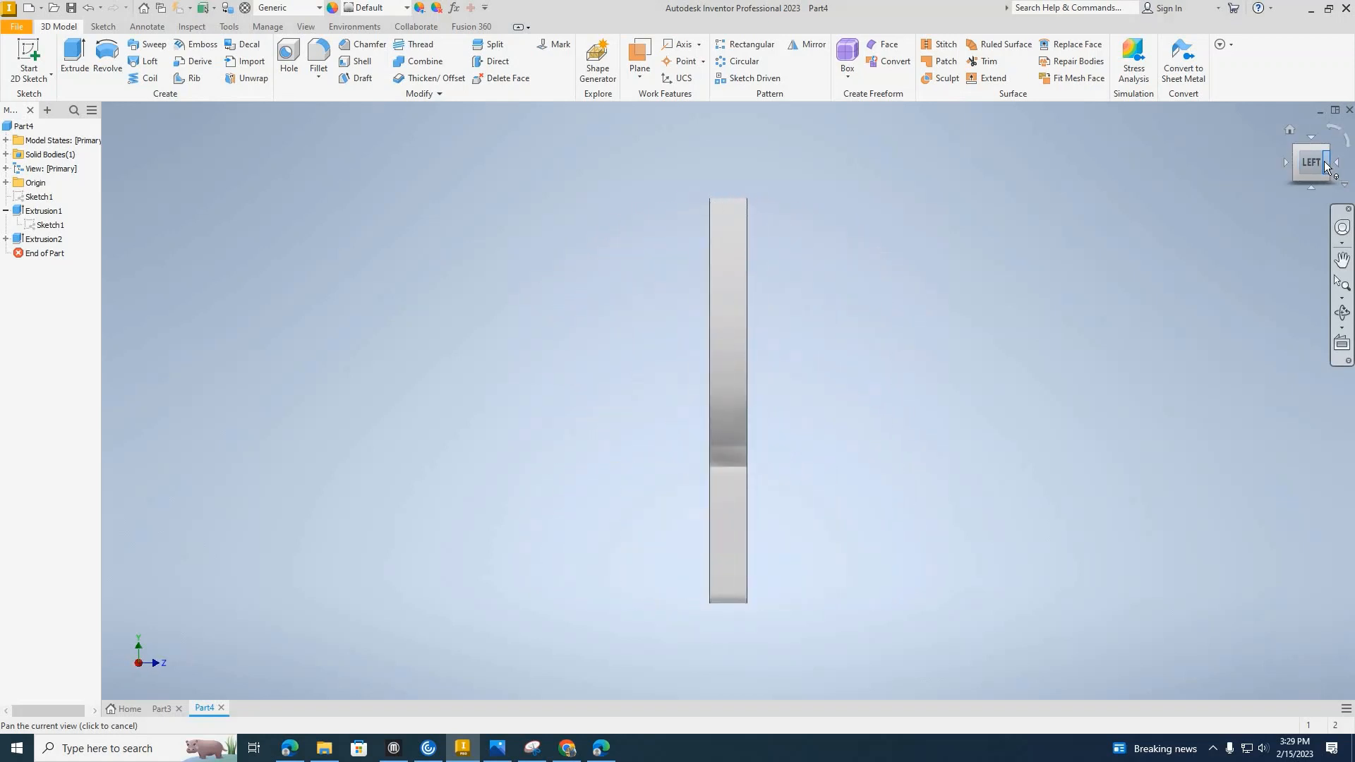
{"action": "left_click", "coordinate": [1325, 167]}
{"action": "left_click", "coordinate": [1325, 168]}
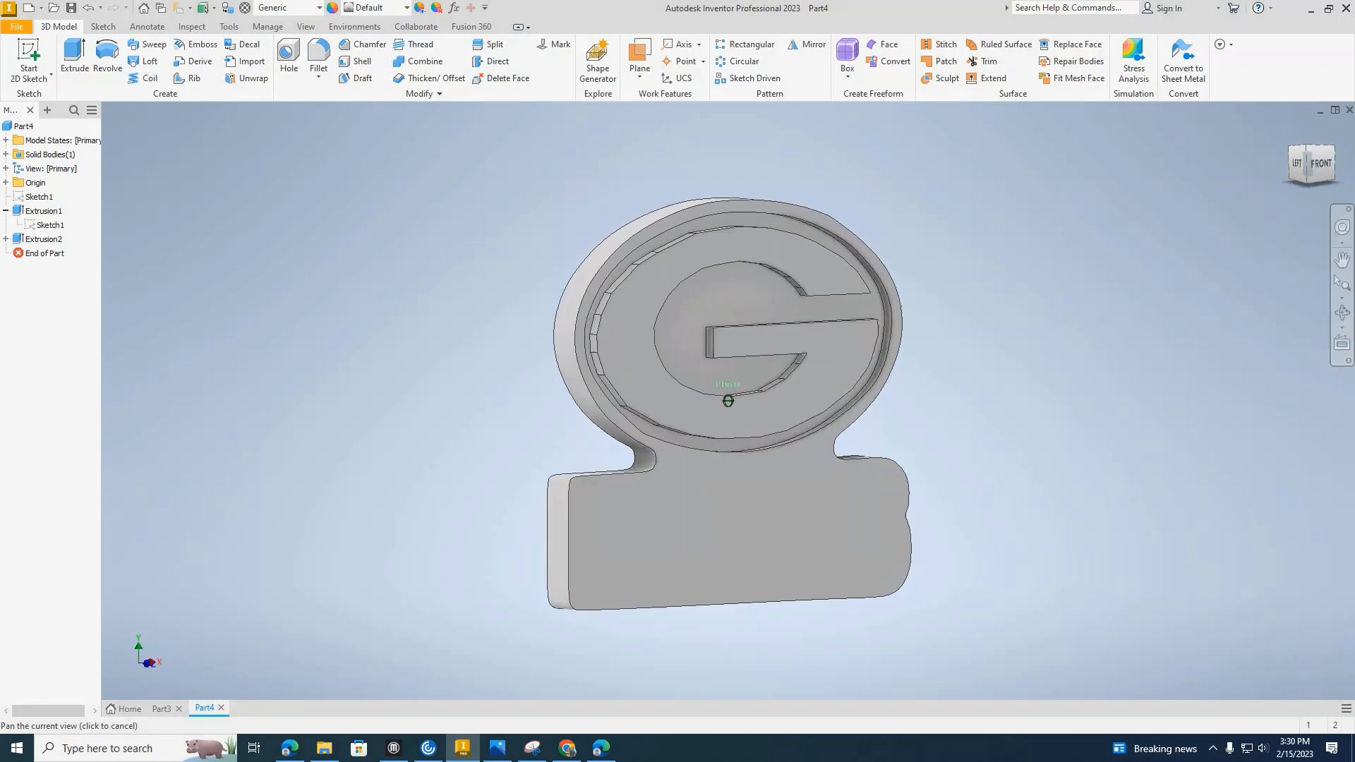
{"action": "right_click", "coordinate": [758, 526]}
{"action": "left_click", "coordinate": [757, 563]}
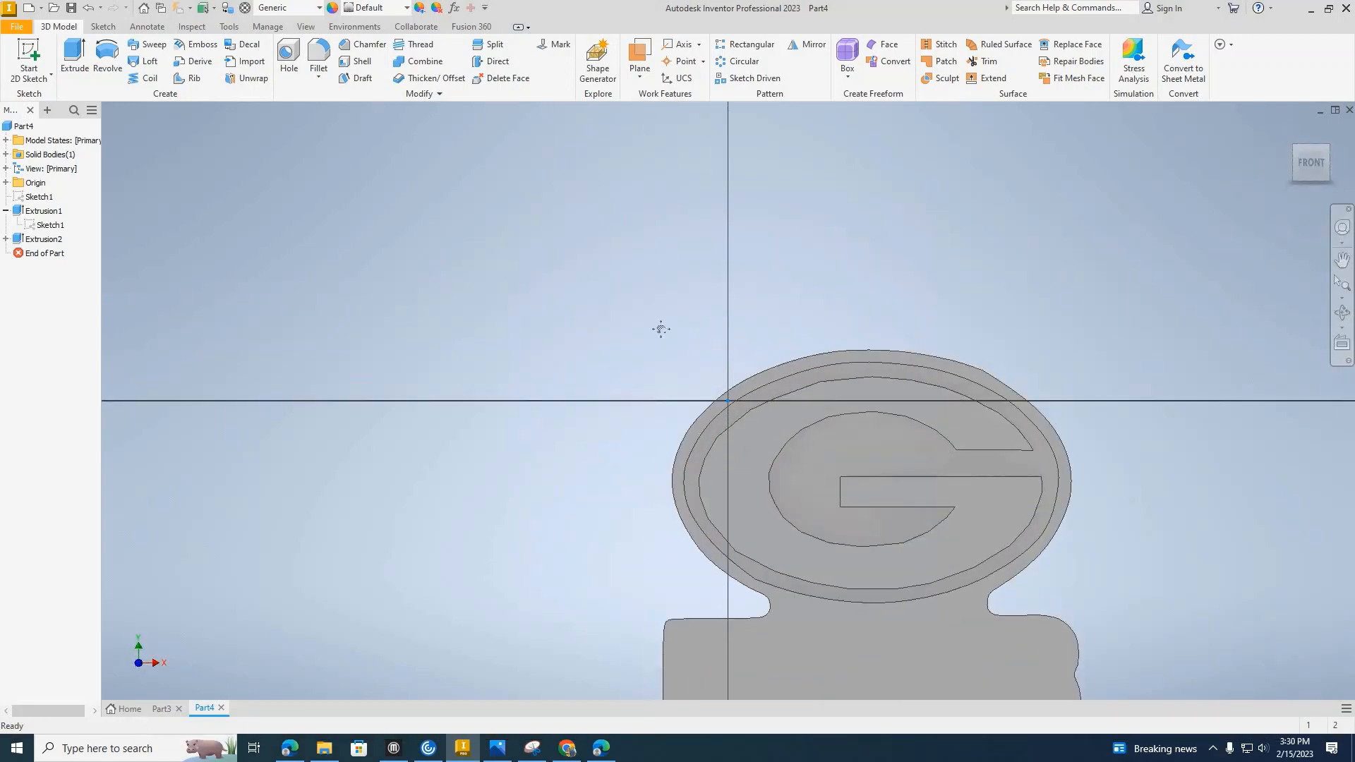
Add a text box across the lower block reading "Packers" in Cooper Black with a 0.4 in text height.
{"action": "middle_click_drag", "start_coordinate": [854, 564], "coordinate": [658, 322]}
{"action": "left_click", "coordinate": [204, 63]}
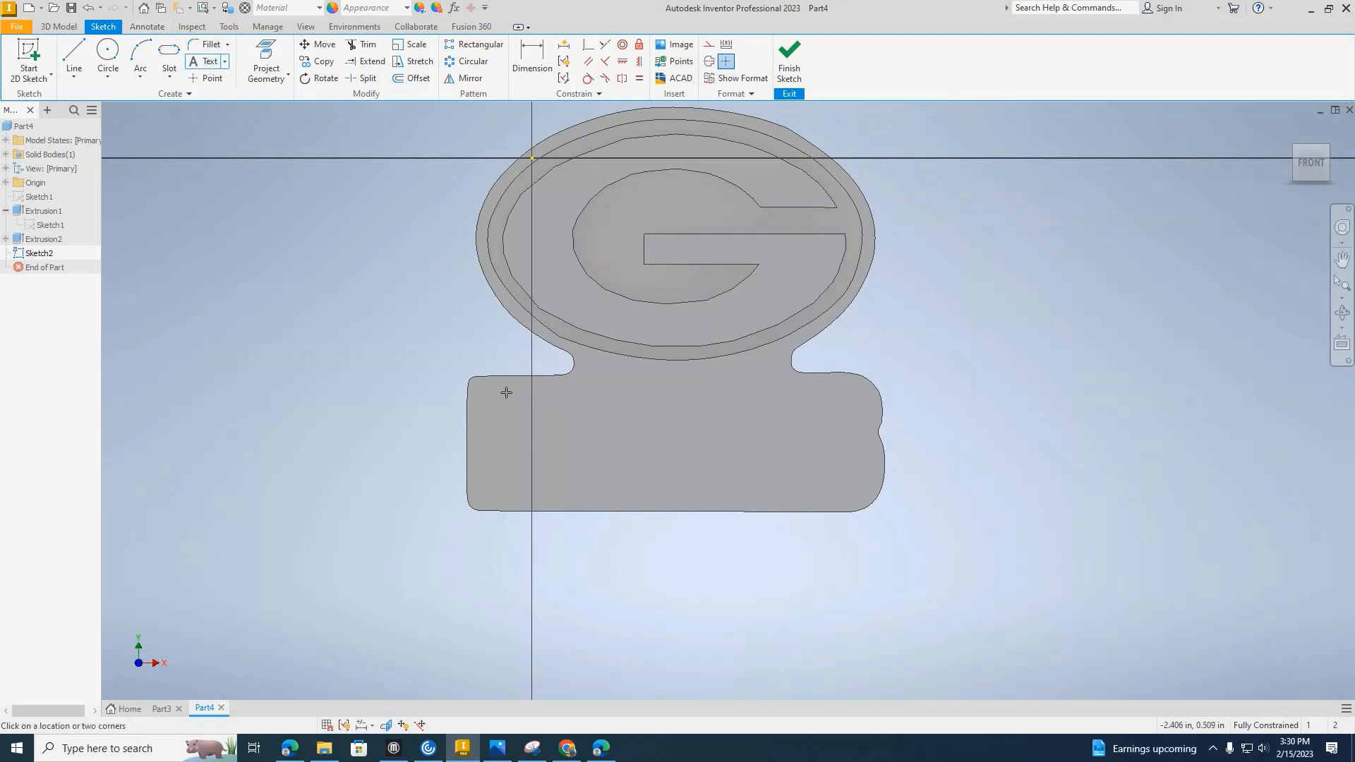
{"action": "left_click_drag", "start_coordinate": [506, 393], "coordinate": [863, 489]}
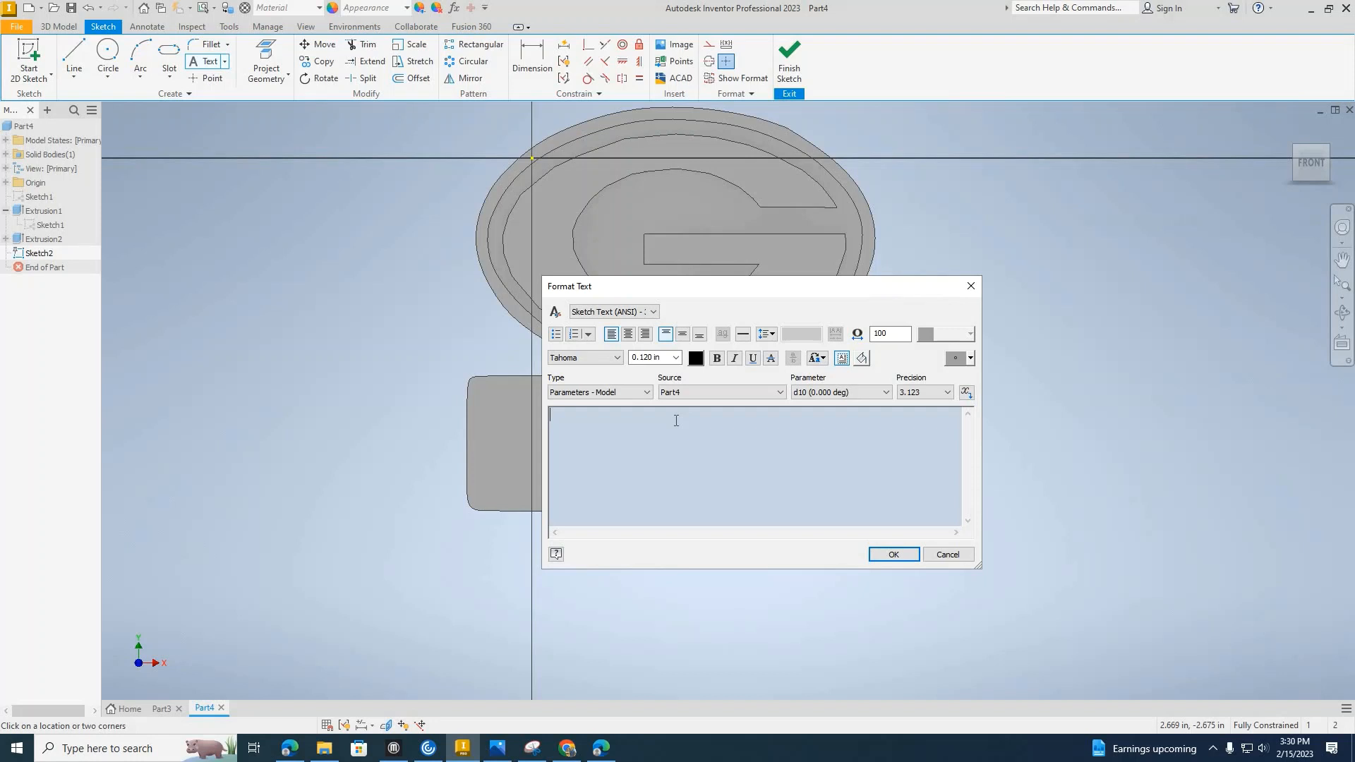
{"action": "type", "text": "Packers"}
{"action": "key", "text": "shift+Left"}
{"action": "key", "text": "shift+Left"}
{"action": "key", "text": "shift+Left"}
{"action": "key", "text": "shift+Left"}
{"action": "key", "text": "shift+Left"}
{"action": "key", "text": "shift+Left"}
{"action": "key", "text": "shift+Left"}
{"action": "left_click", "coordinate": [605, 359]}
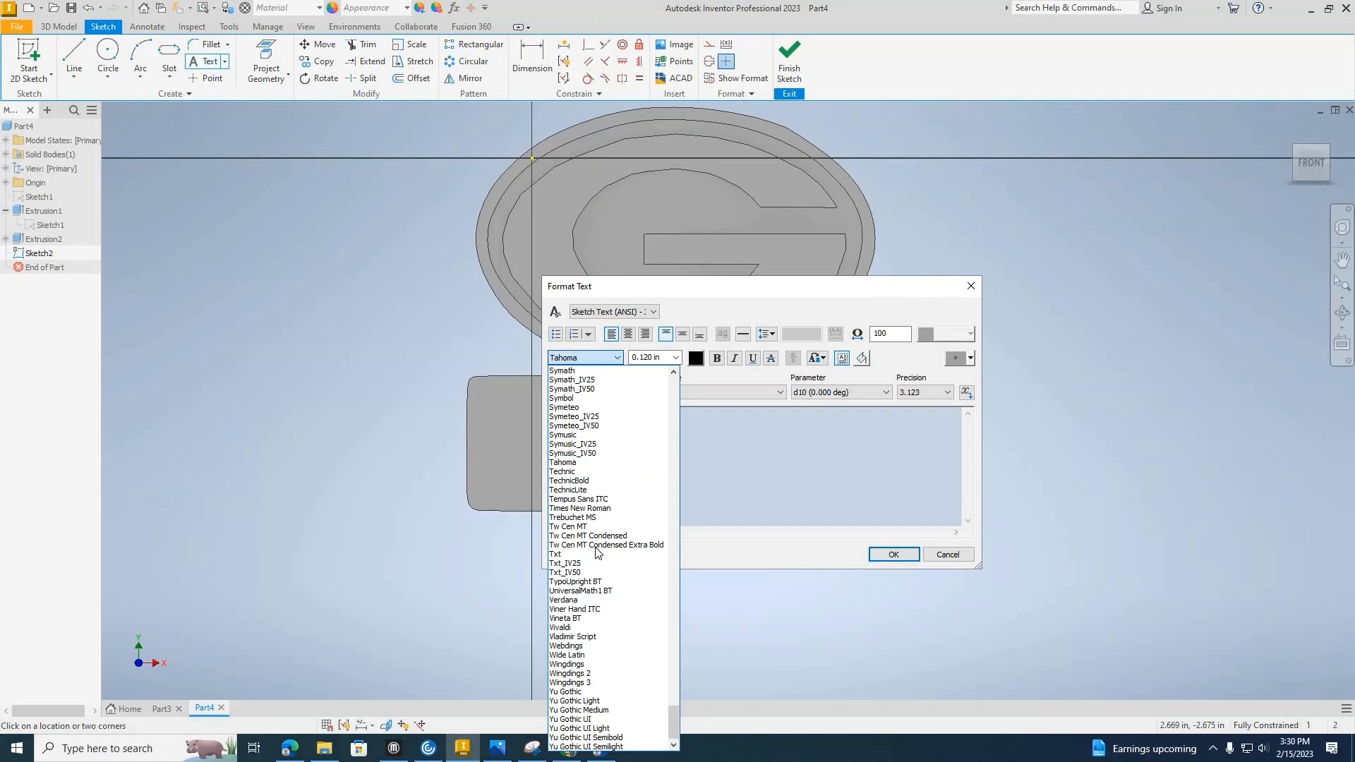
{"action": "type", "text": "coo"}
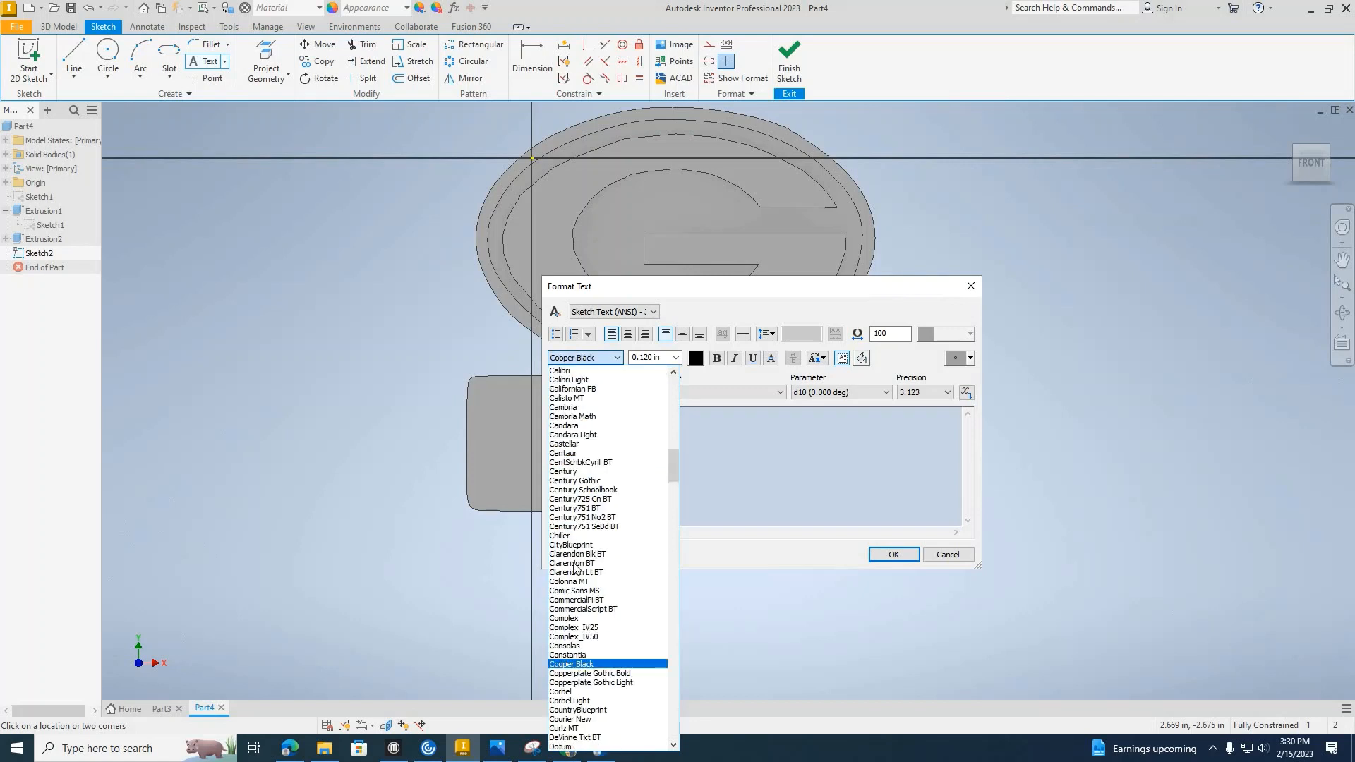
{"action": "left_click", "coordinate": [593, 665]}
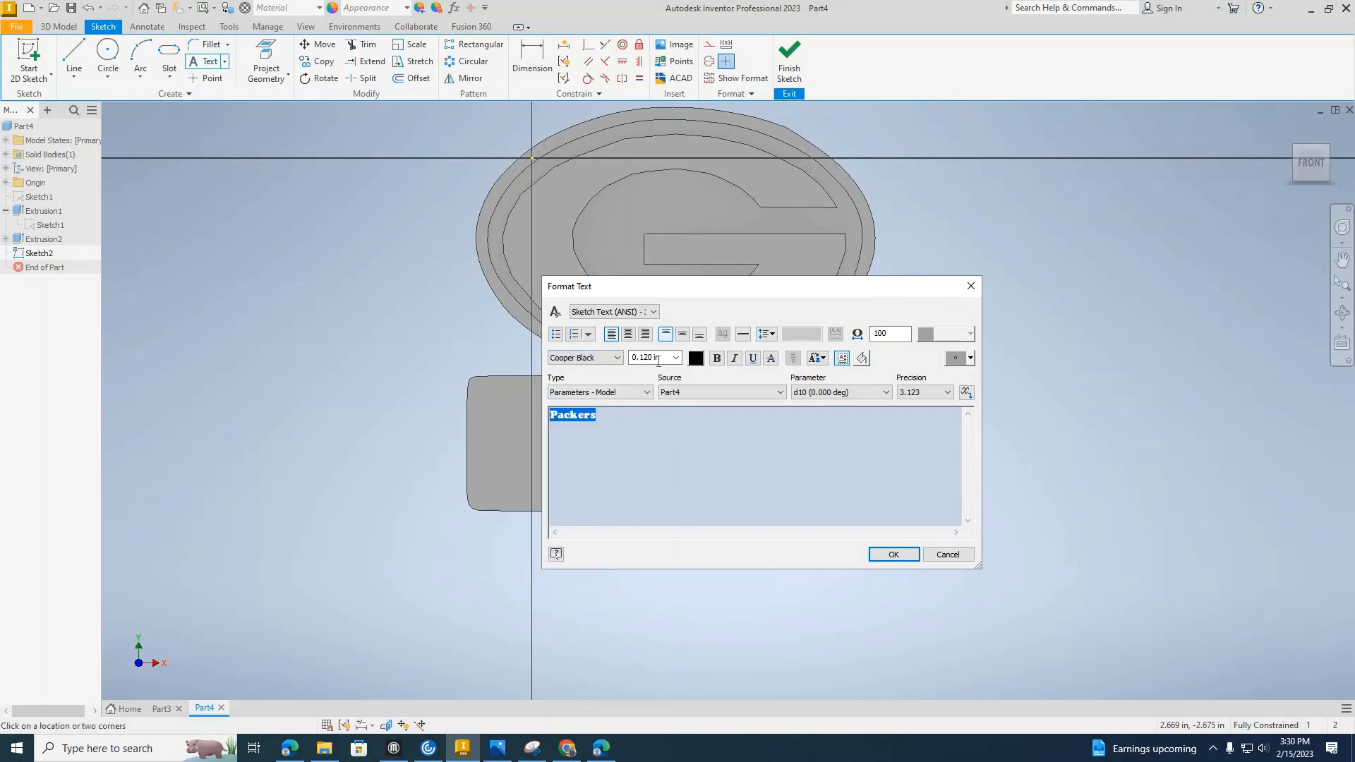
{"action": "left_click", "coordinate": [662, 358]}
{"action": "type", "text": ".4"}
{"action": "key", "text": "Return"}
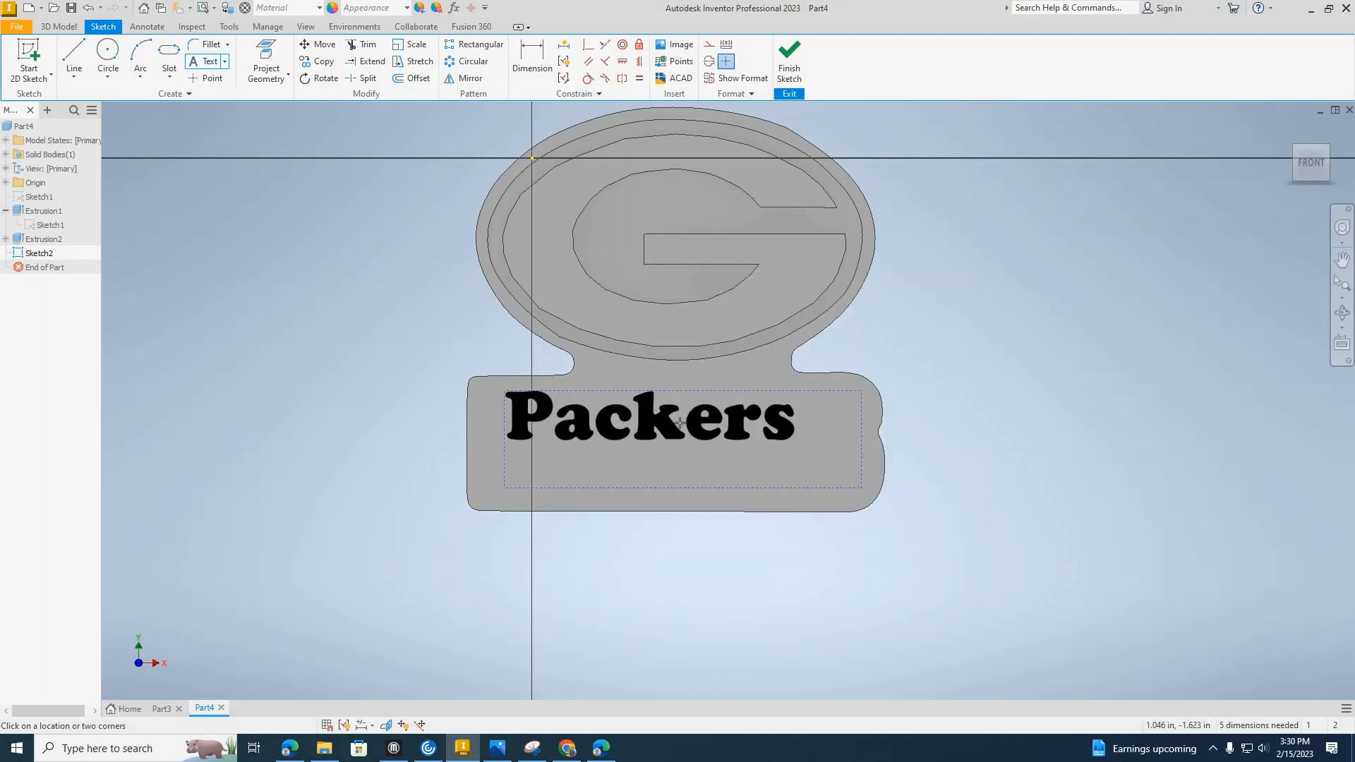
Move the "Packers" text toward the middle of the lower block and finish the sketch.
{"action": "key", "text": "Escape"}
{"action": "left_click_drag", "start_coordinate": [711, 440], "coordinate": [763, 224]}
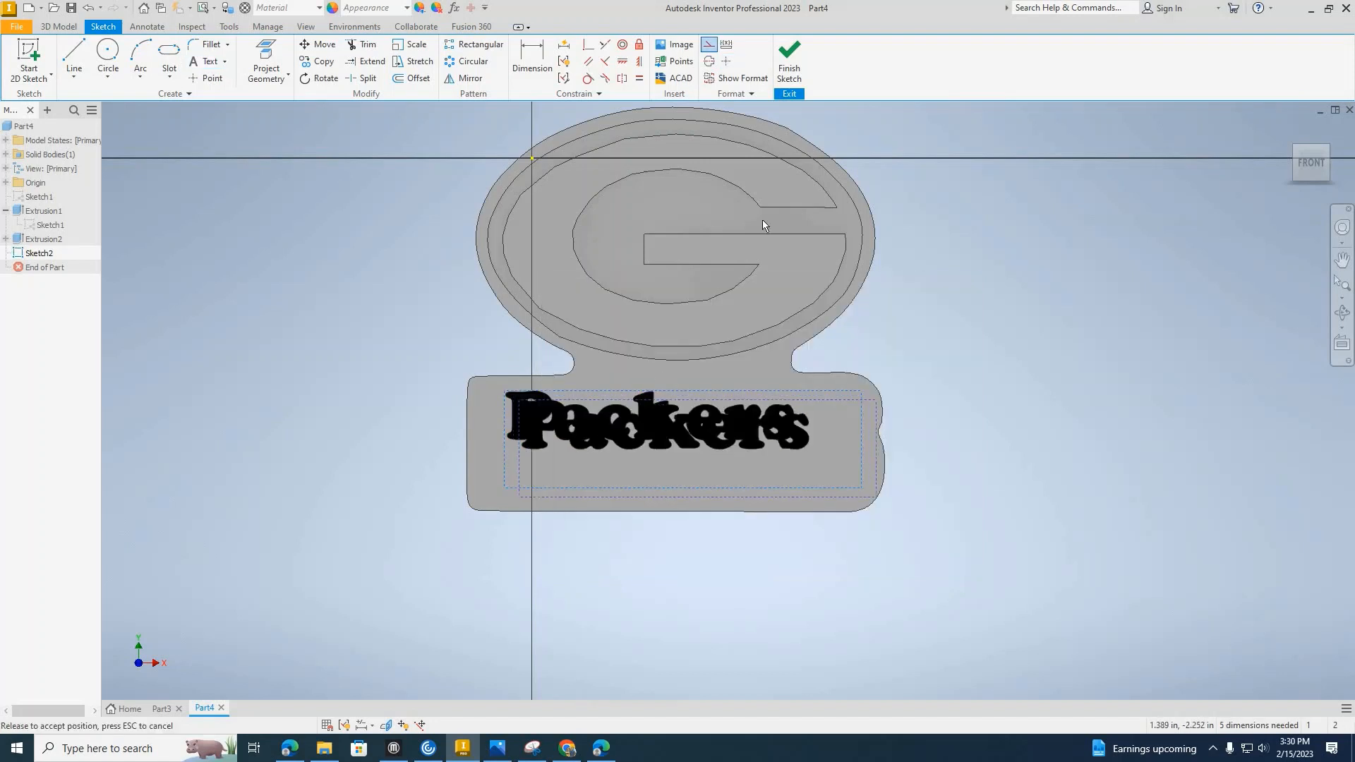
{"action": "left_click", "coordinate": [790, 60]}
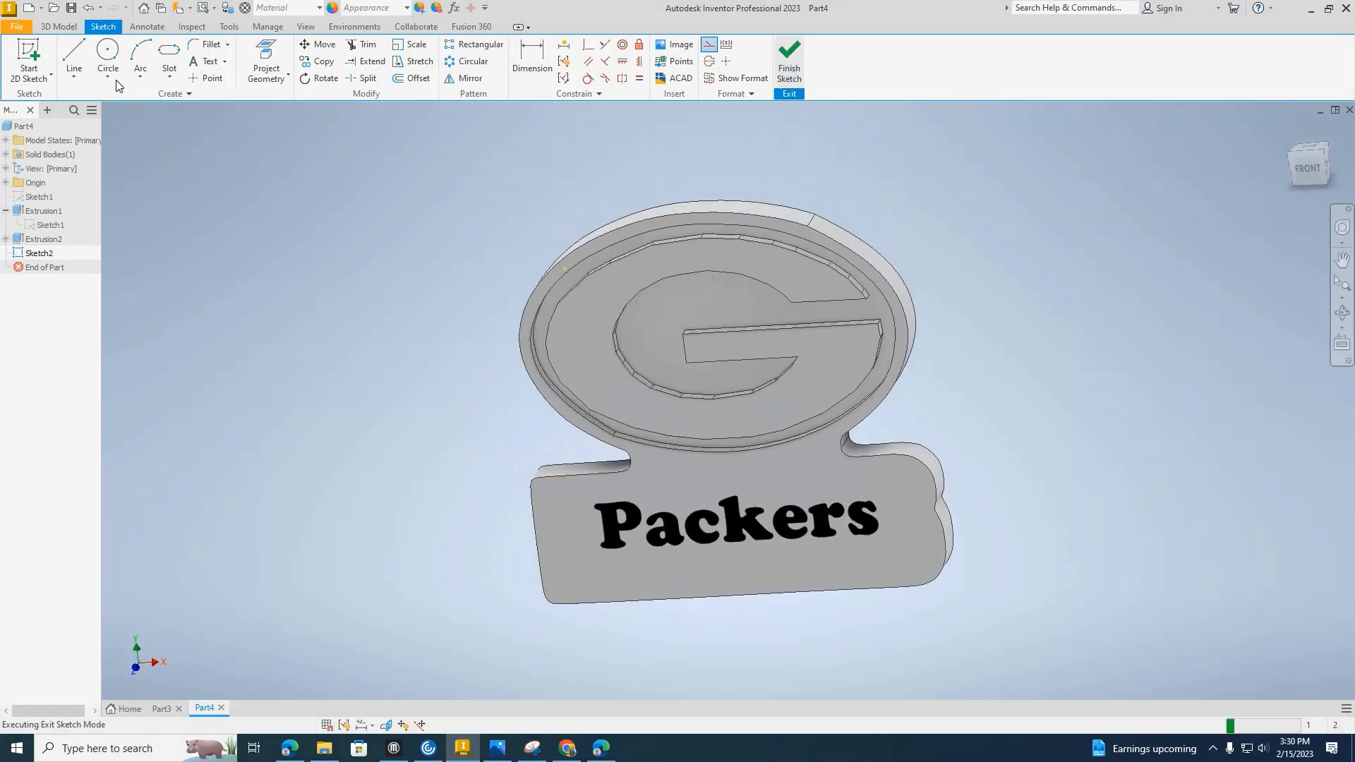
Cut the "Packers" text 0.1 in deep into the lower block with a flipped extrusion.
{"action": "left_click", "coordinate": [74, 60]}
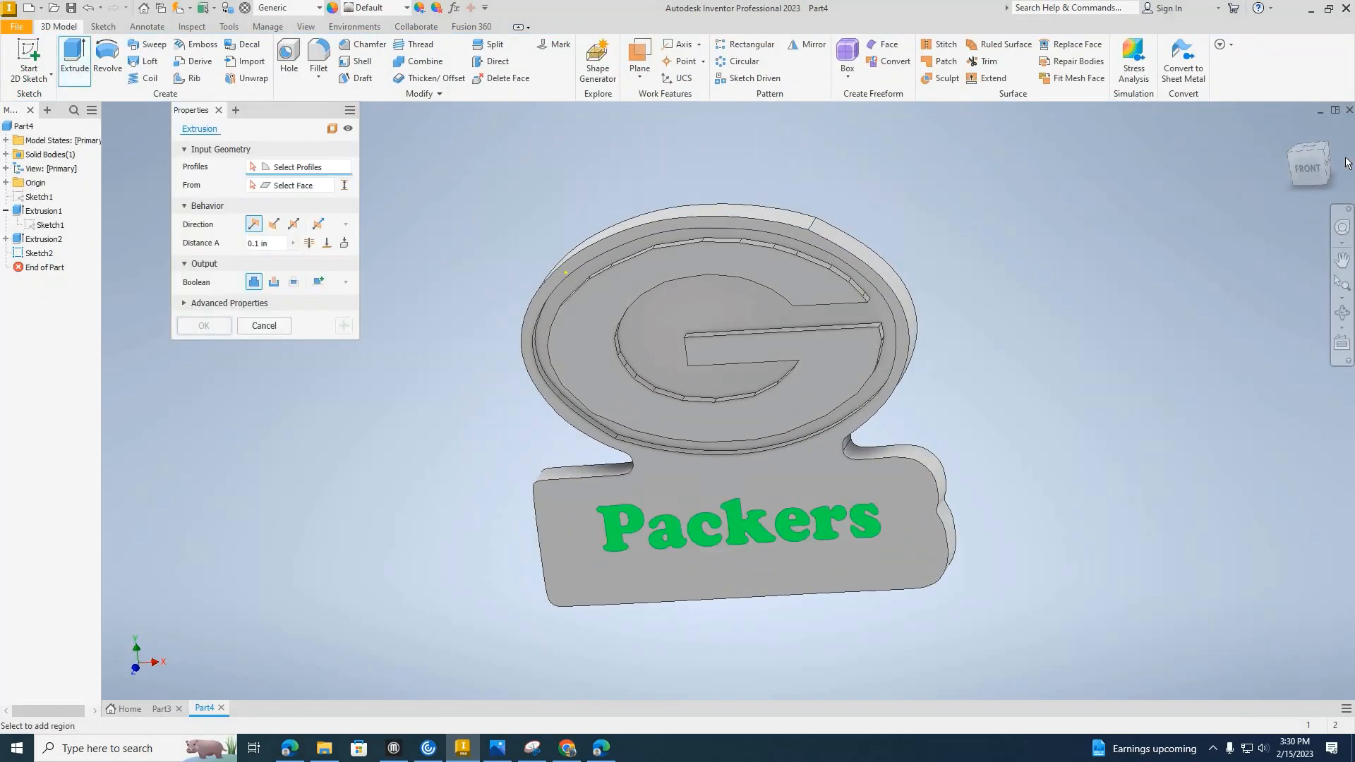
{"action": "left_click_drag", "start_coordinate": [1318, 166], "coordinate": [1242, 168]}
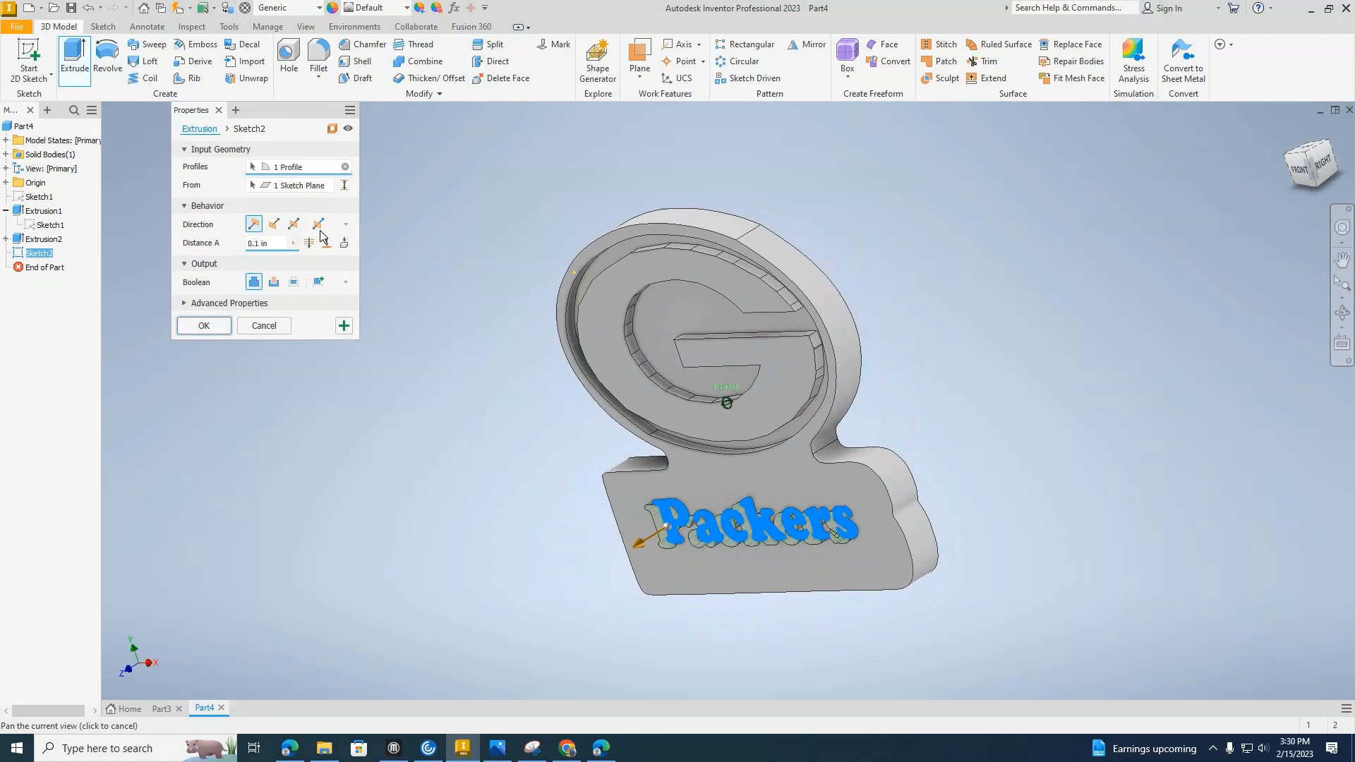
{"action": "left_click", "coordinate": [275, 226]}
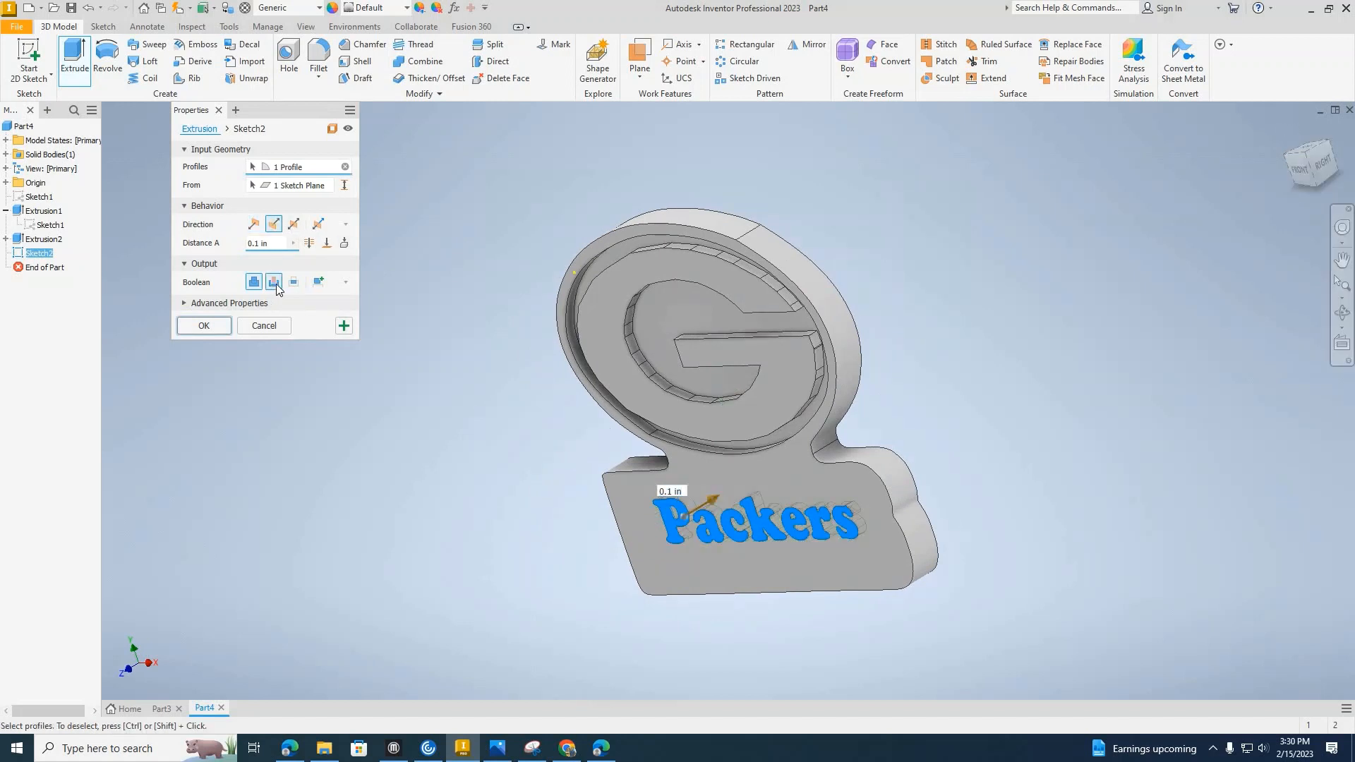
{"action": "left_click", "coordinate": [275, 282]}
{"action": "key", "text": "Return"}
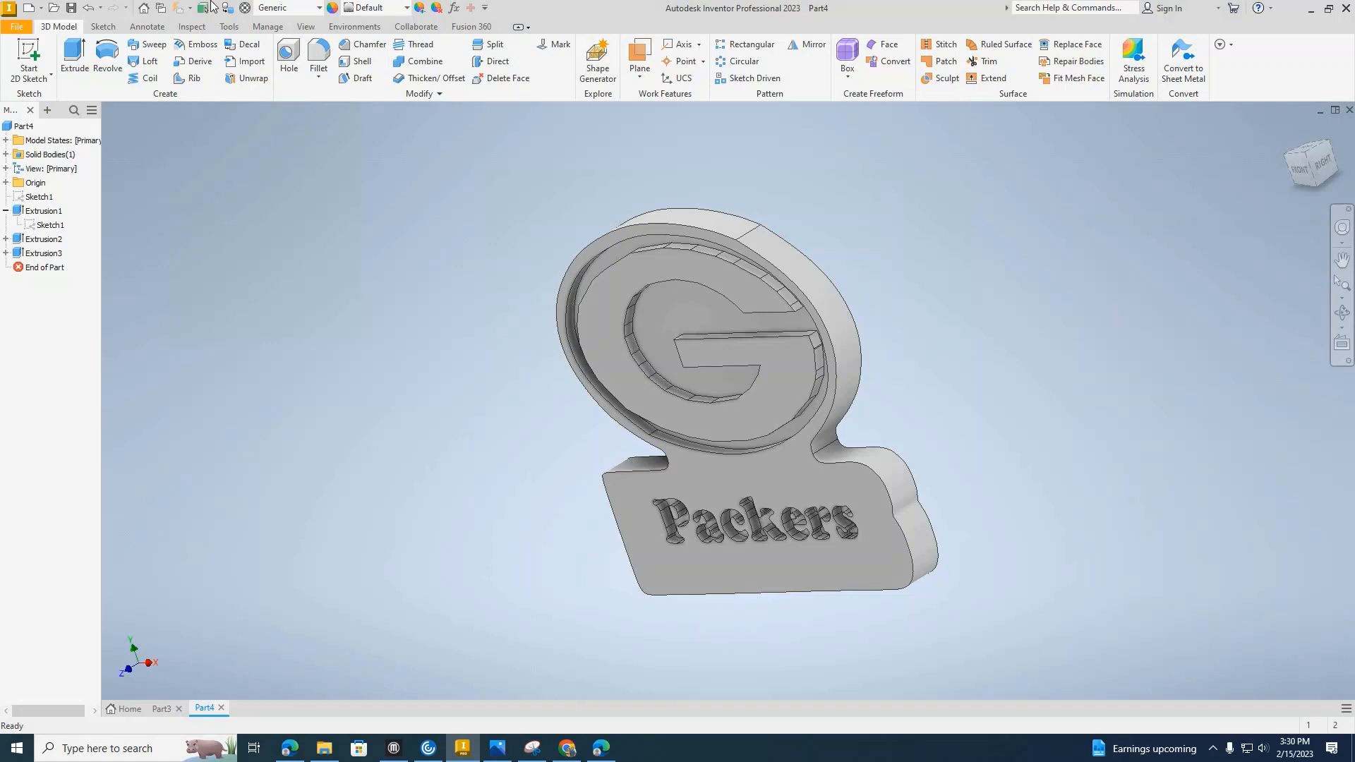
Export the model for 3D printing as an STL file named "magnet 3d printing file" at scale 1.0000.
{"action": "left_click", "coordinate": [24, 29]}
{"action": "mouse_move", "coordinate": [91, 341]}
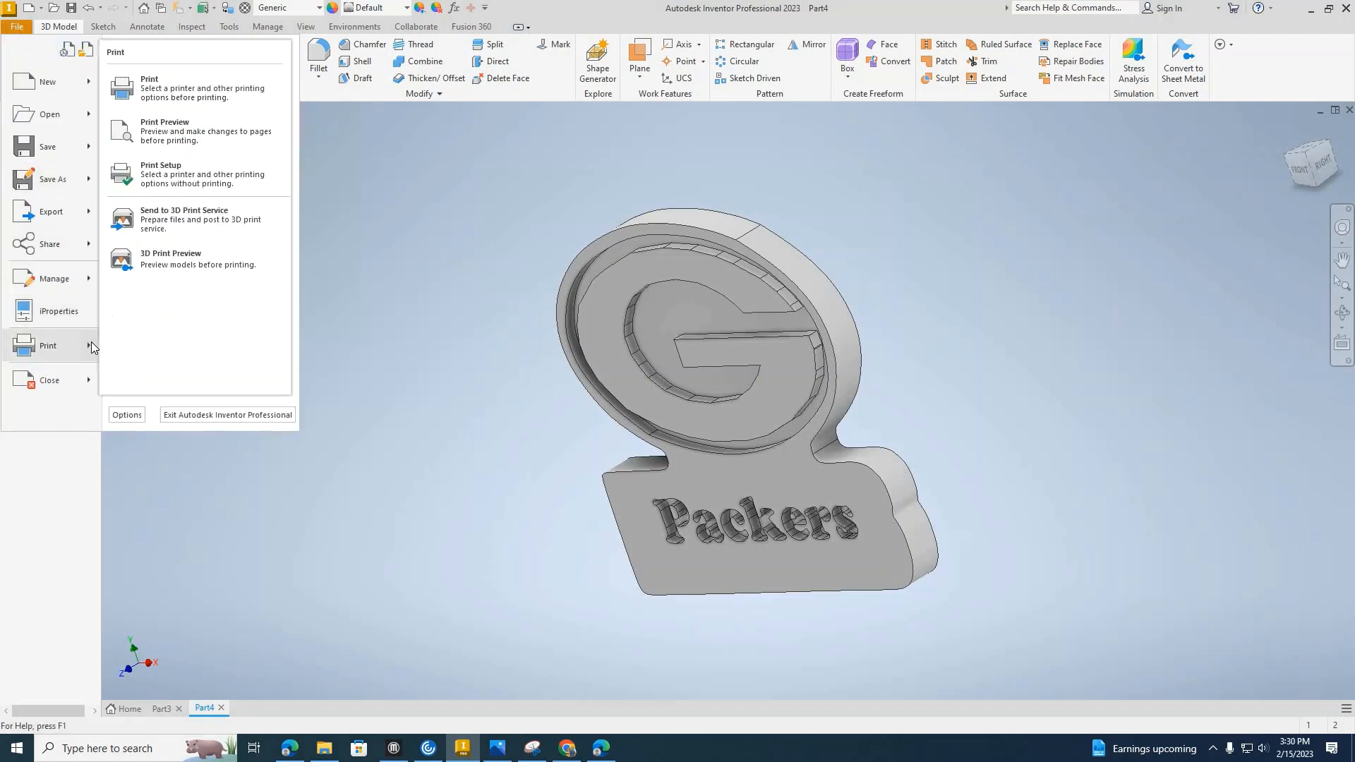
{"action": "left_click", "coordinate": [210, 222]}
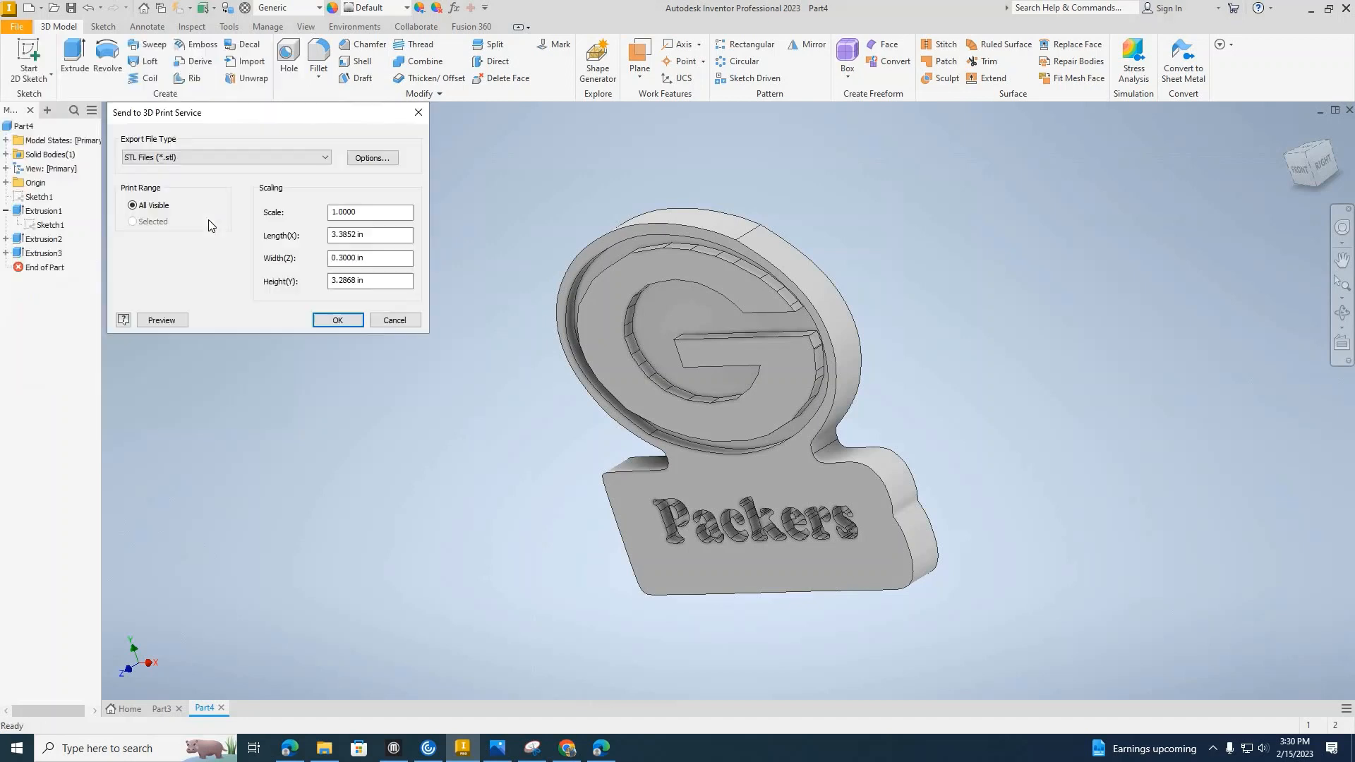
{"action": "left_click", "coordinate": [337, 321]}
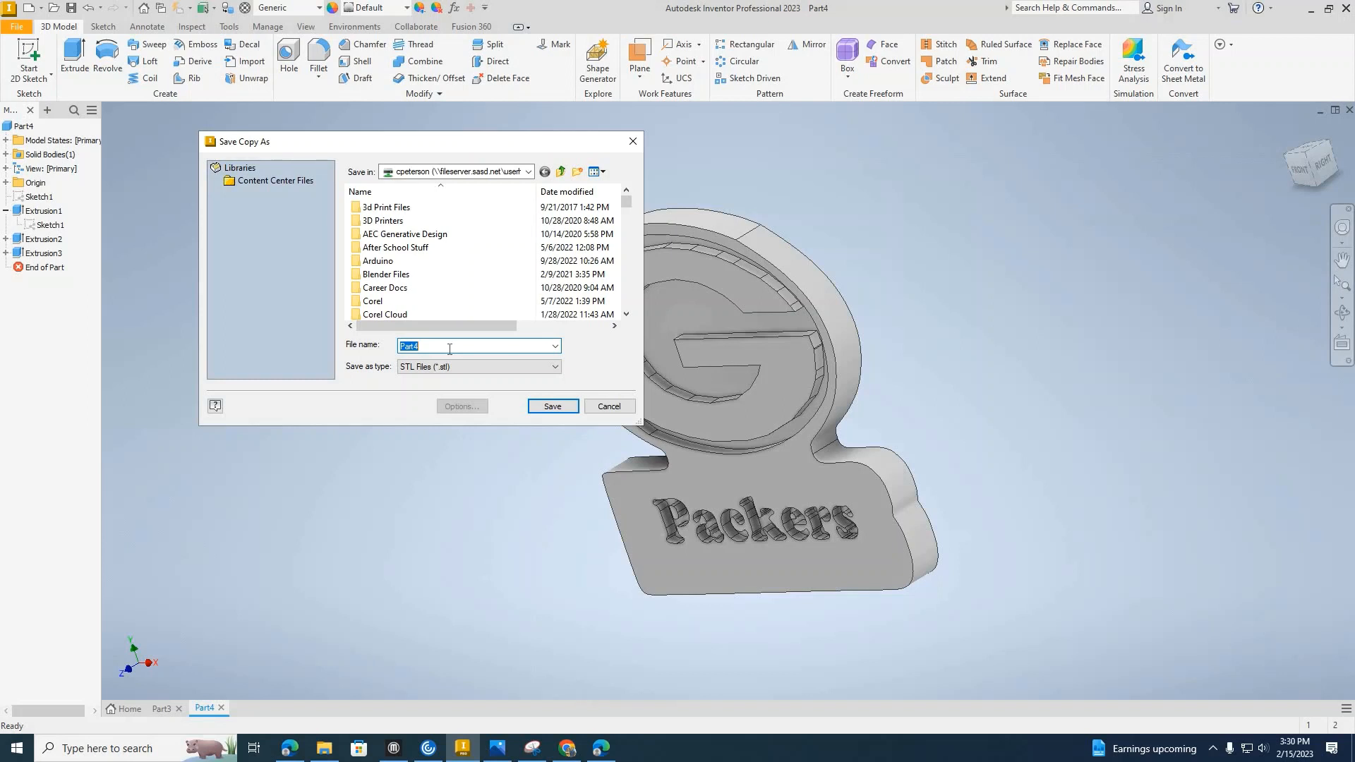
{"action": "type", "text": "magnet 3d pr"}
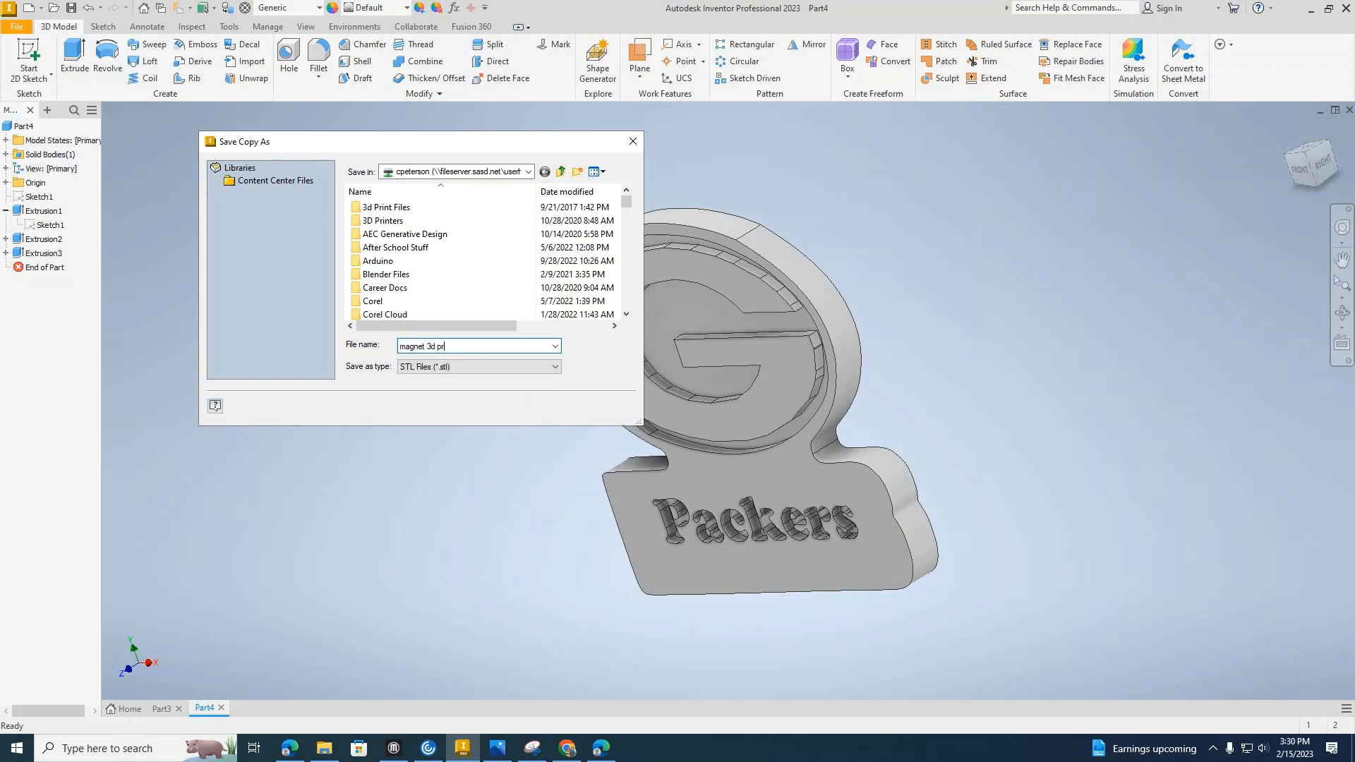
{"action": "type", "text": "inting gile"}
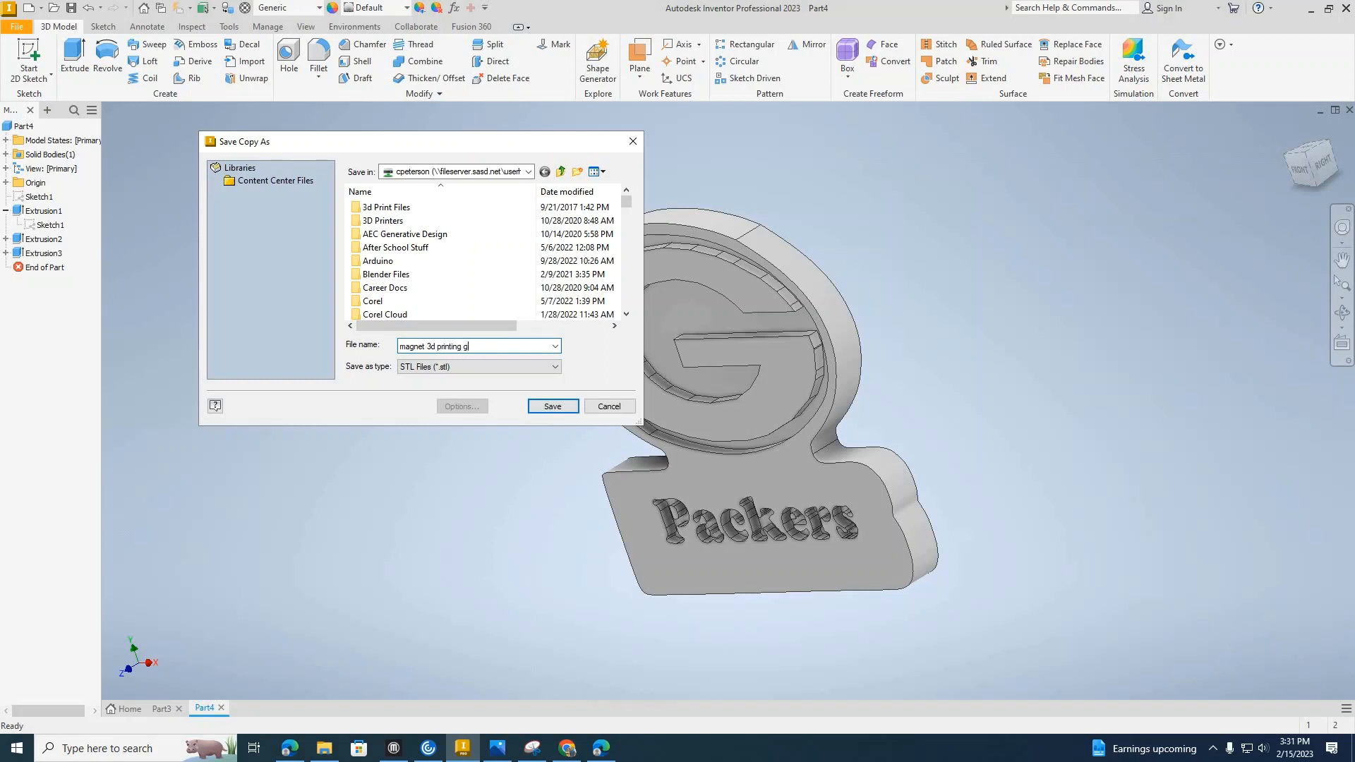
{"action": "key", "text": "BackSpace"}
{"action": "type", "text": "file"}
{"action": "key", "text": "Return"}
Save the part as an Autodesk Inventor part file named "magnet drawing".
{"action": "left_click", "coordinate": [16, 26]}
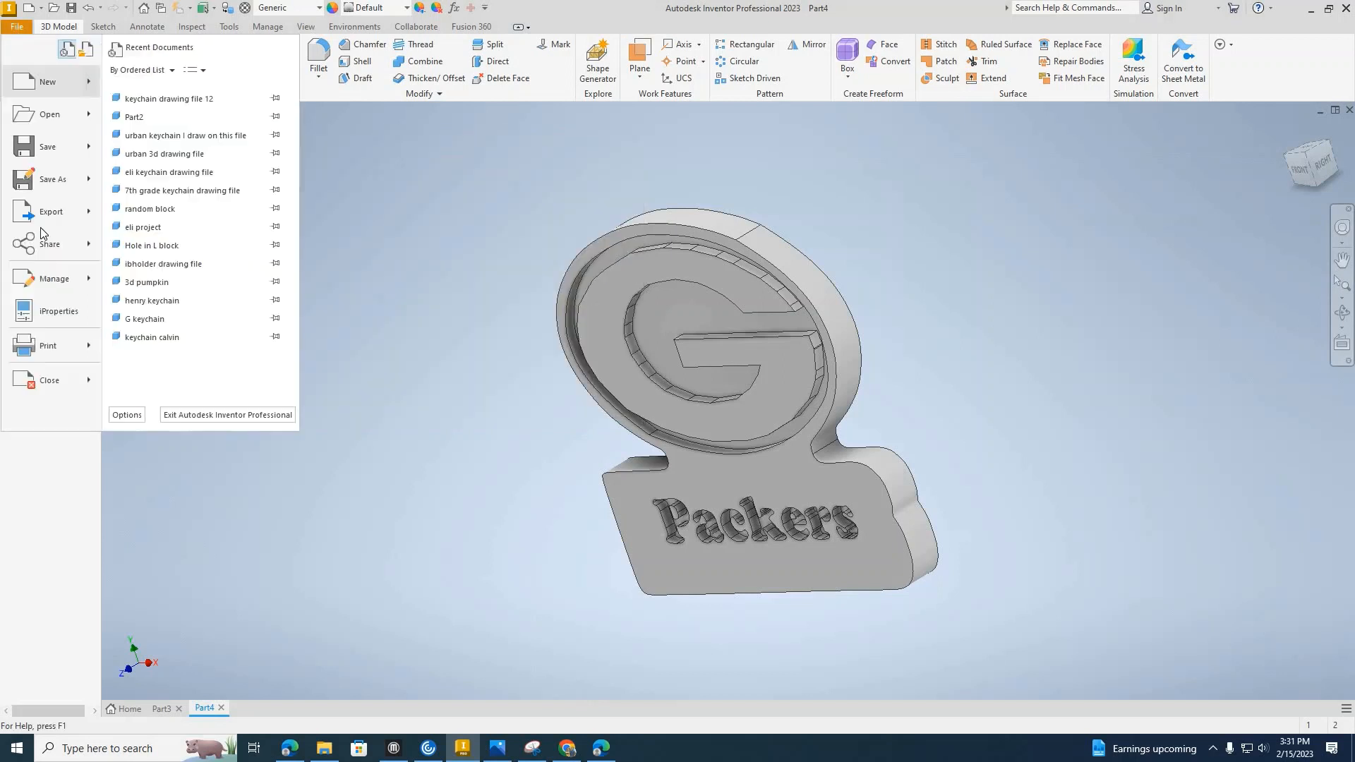
{"action": "left_click", "coordinate": [42, 179]}
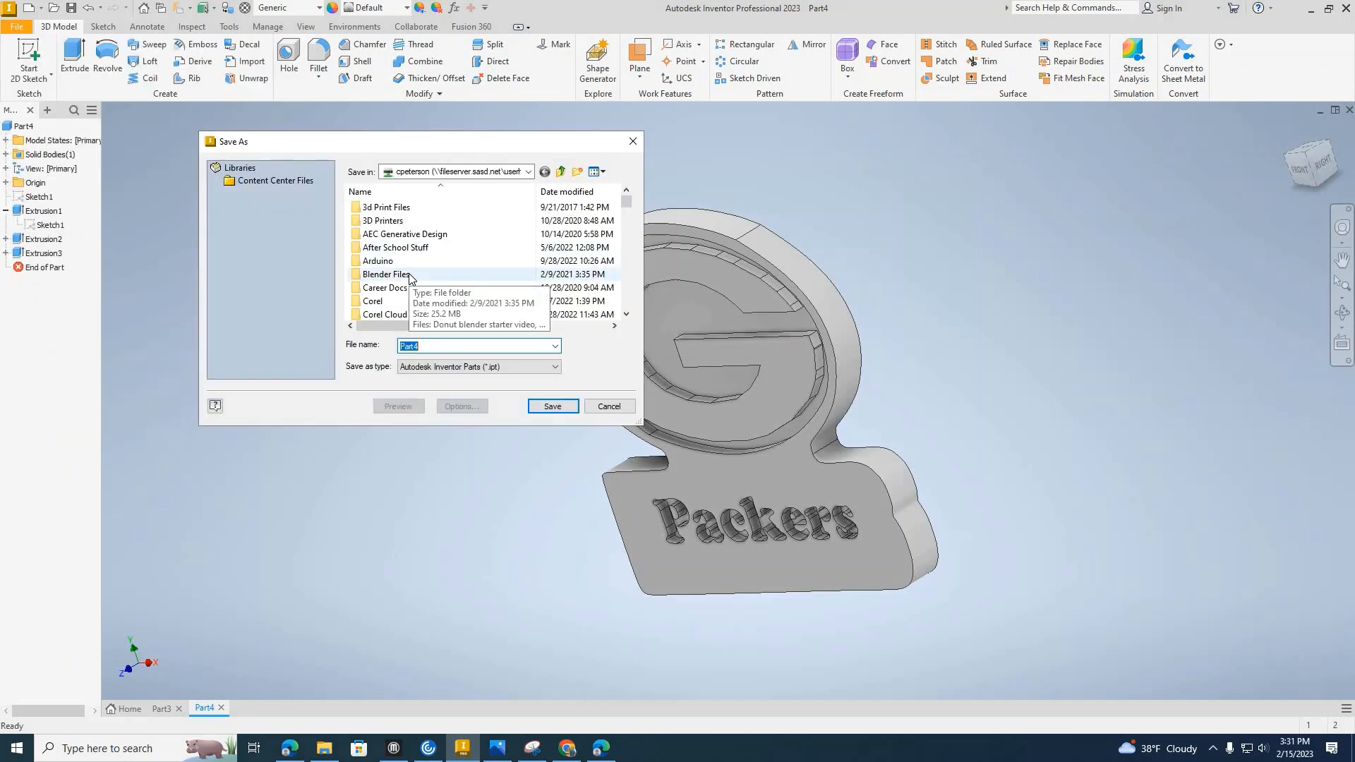
{"action": "type", "text": "pa"}
{"action": "key", "text": "BackSpace"}
{"action": "key", "text": "BackSpace"}
{"action": "type", "text": "magne"}
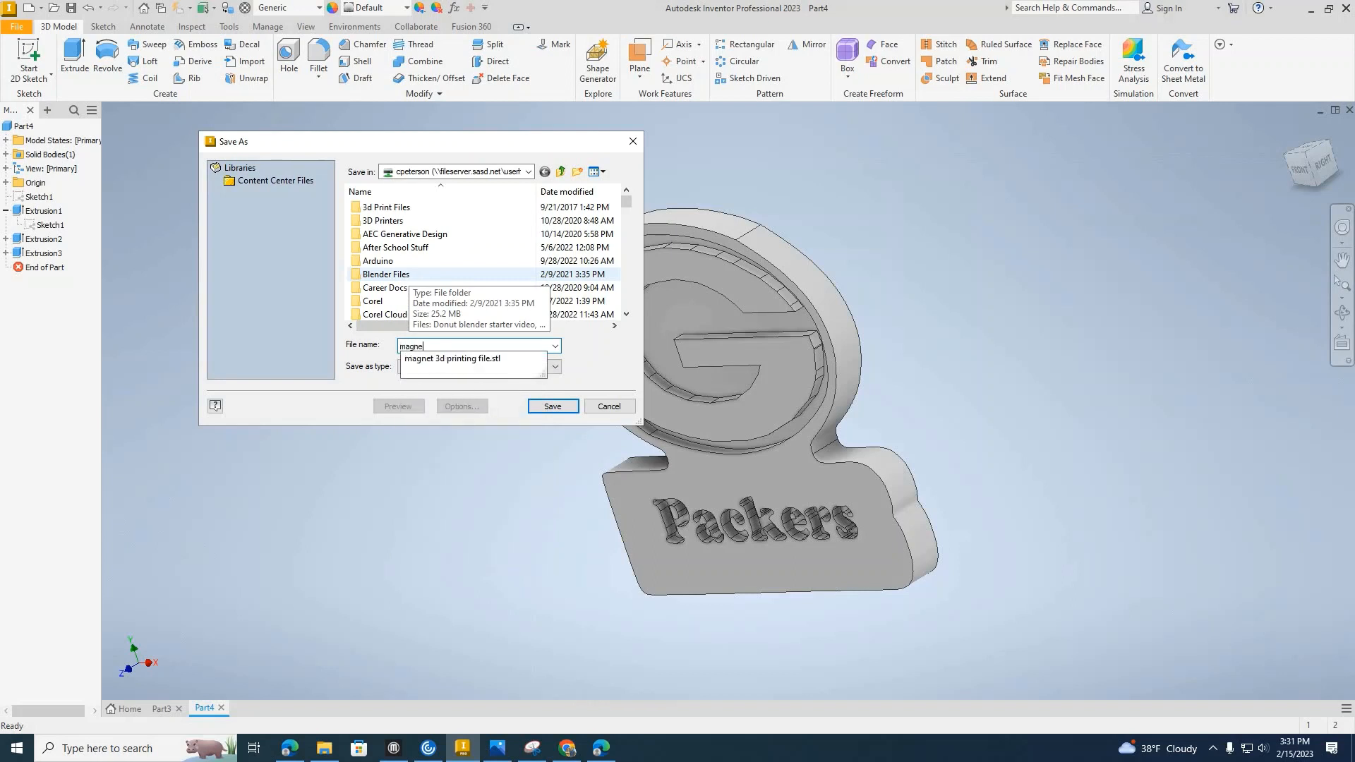
{"action": "type", "text": "t drawo"}
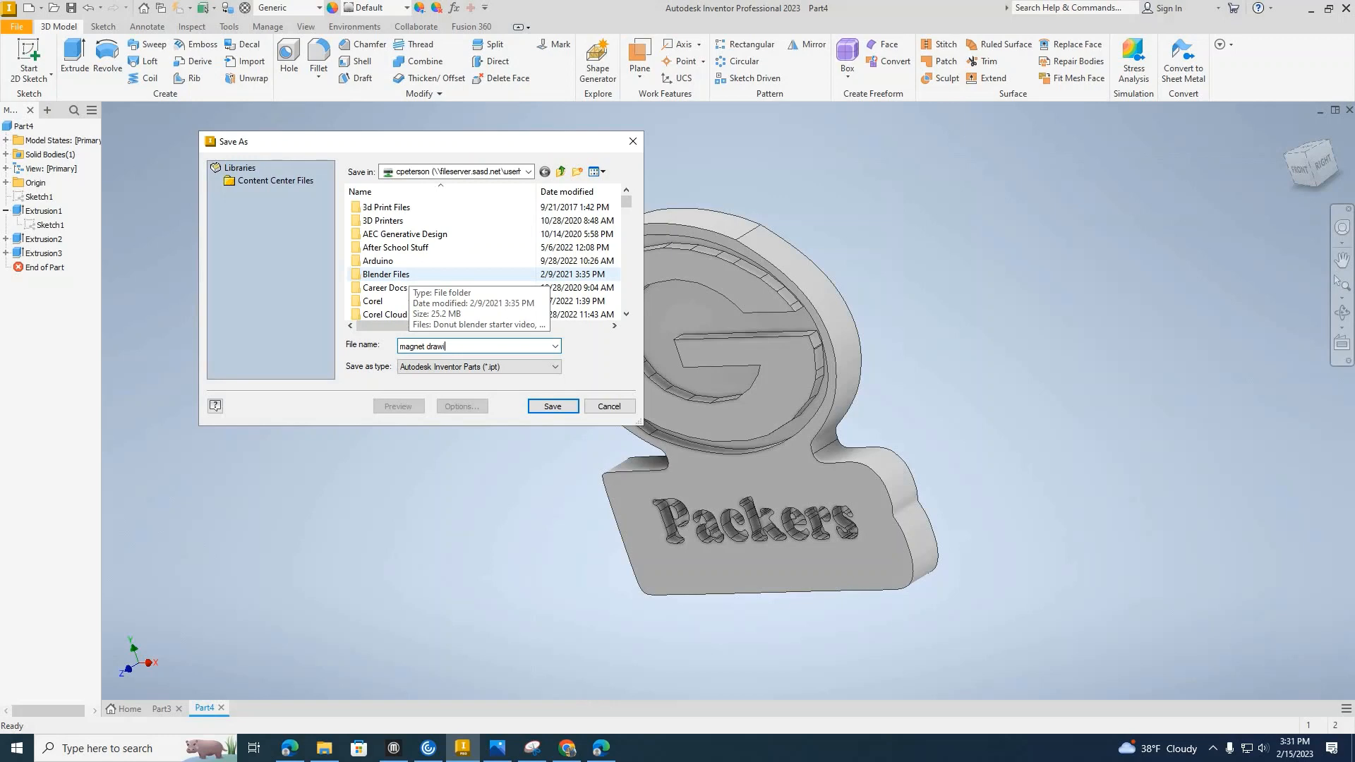
{"action": "type", "text": "ng file"}
{"action": "key", "text": "Return"}
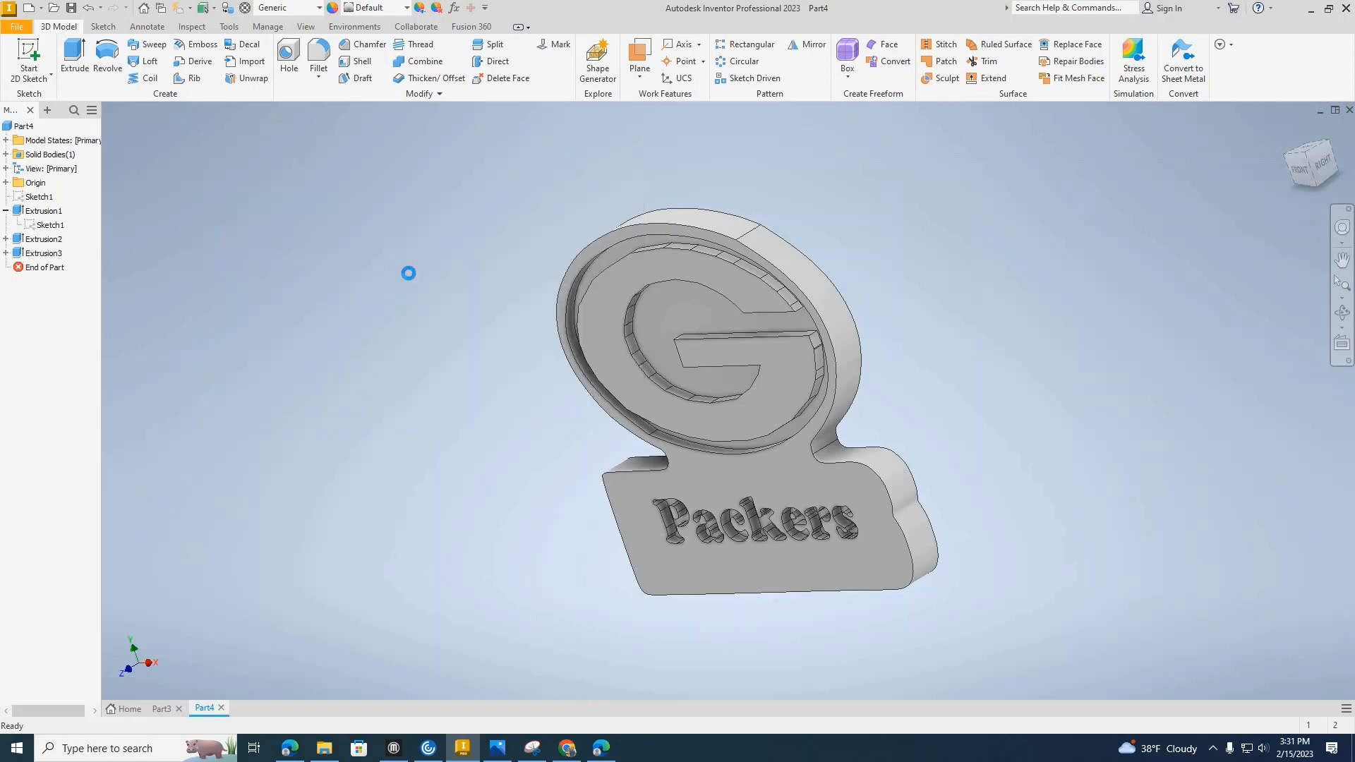